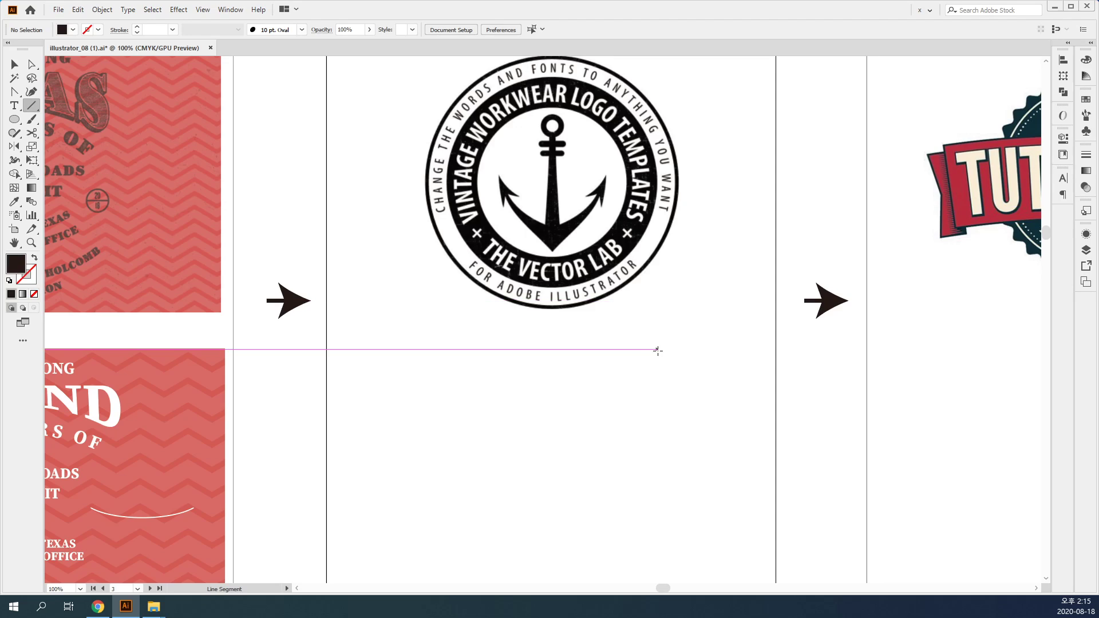
# Draw a horizontal line about 119 mm long below the anchor logo and add a copy rotated 90° about its centre.
pyautogui.moveTo(428, 435); pyautogui.dragTo(682, 435)
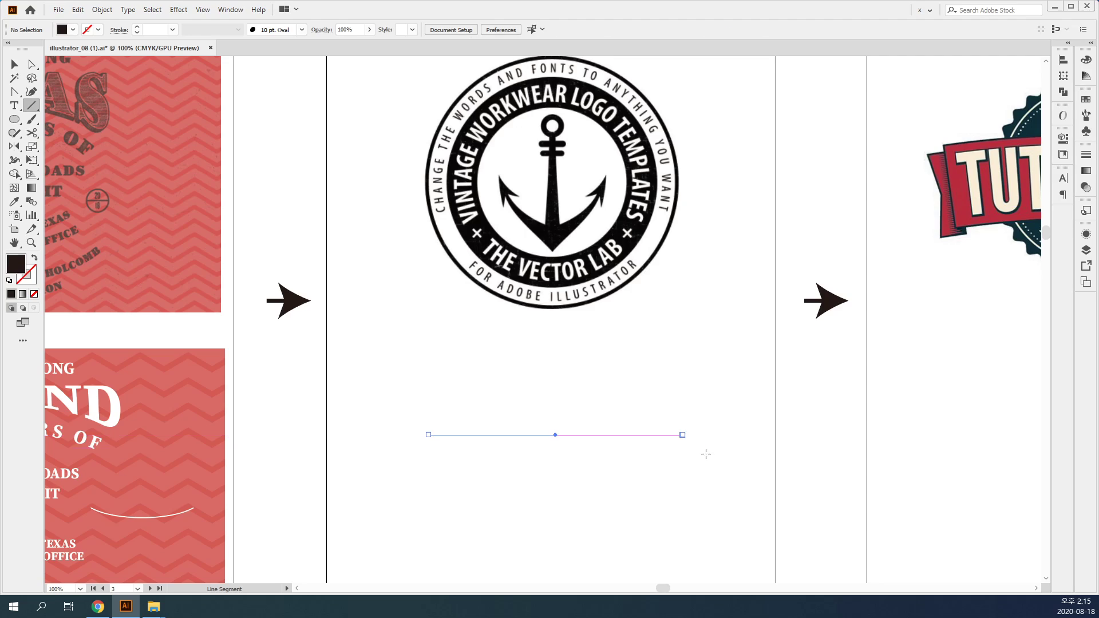
pyautogui.press('r')
pyautogui.press('Return')
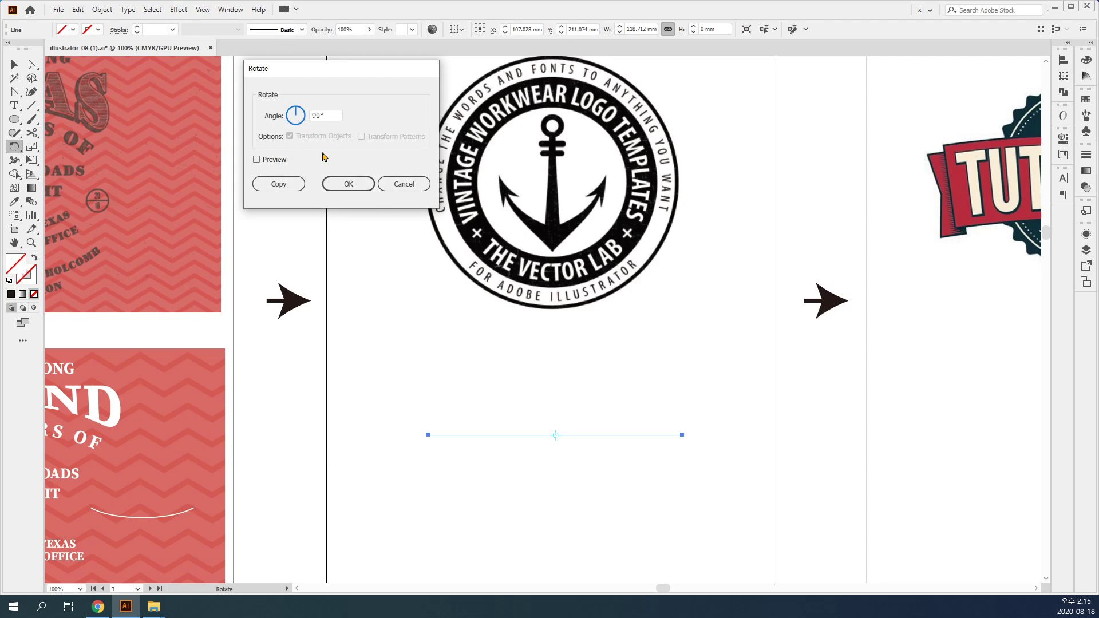
pyautogui.click(278, 184)
pyautogui.press('v')
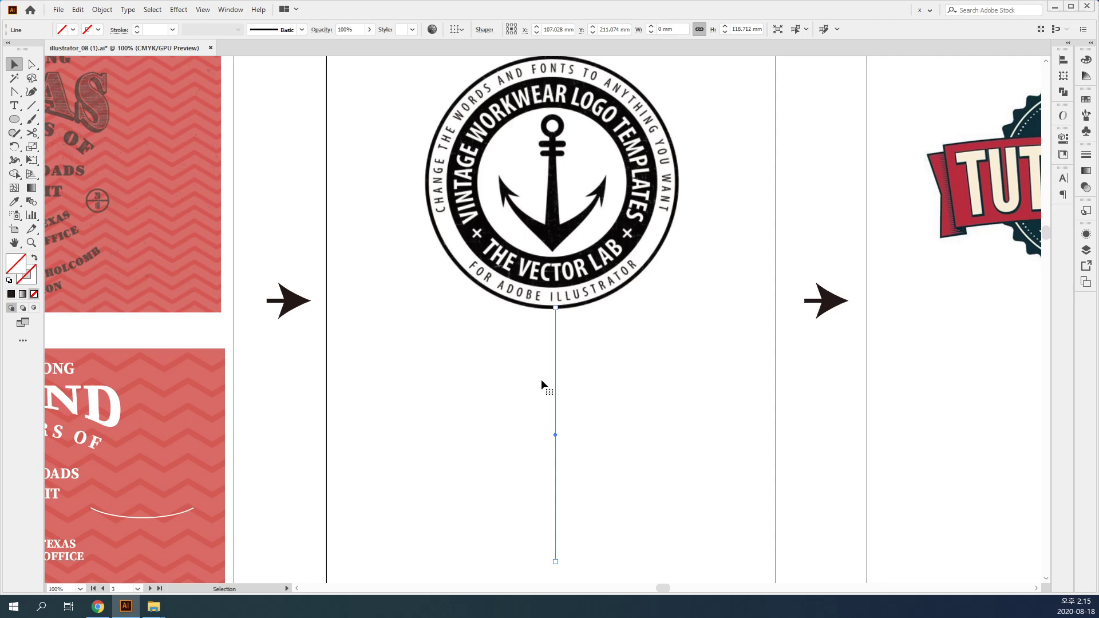
# Move the crossed lines down clear of the logo and enlarge them proportionally to about 138 mm.
pyautogui.moveTo(541, 379); pyautogui.dragTo(670, 510)
pyautogui.moveTo(615, 437); pyautogui.dragTo(649, 476)
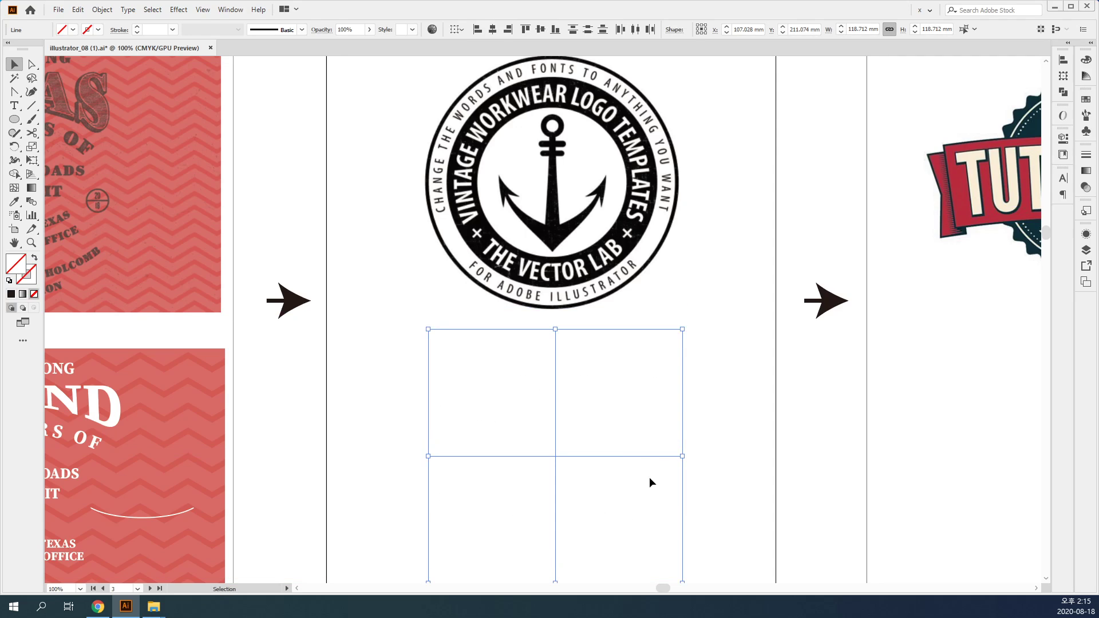
pyautogui.scroll(-2, 620, 450)
pyautogui.moveTo(695, 528); pyautogui.dragTo(706, 553)
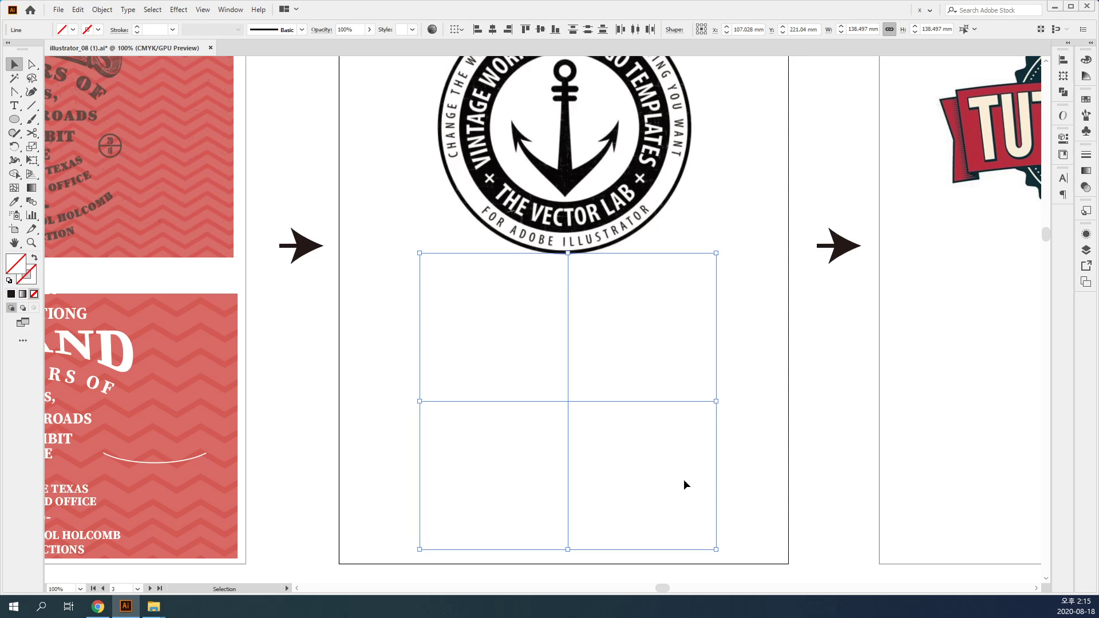
# Convert the two crossed lines below the logo into guides.
pyautogui.moveTo(680, 458); pyautogui.dragTo(480, 379)
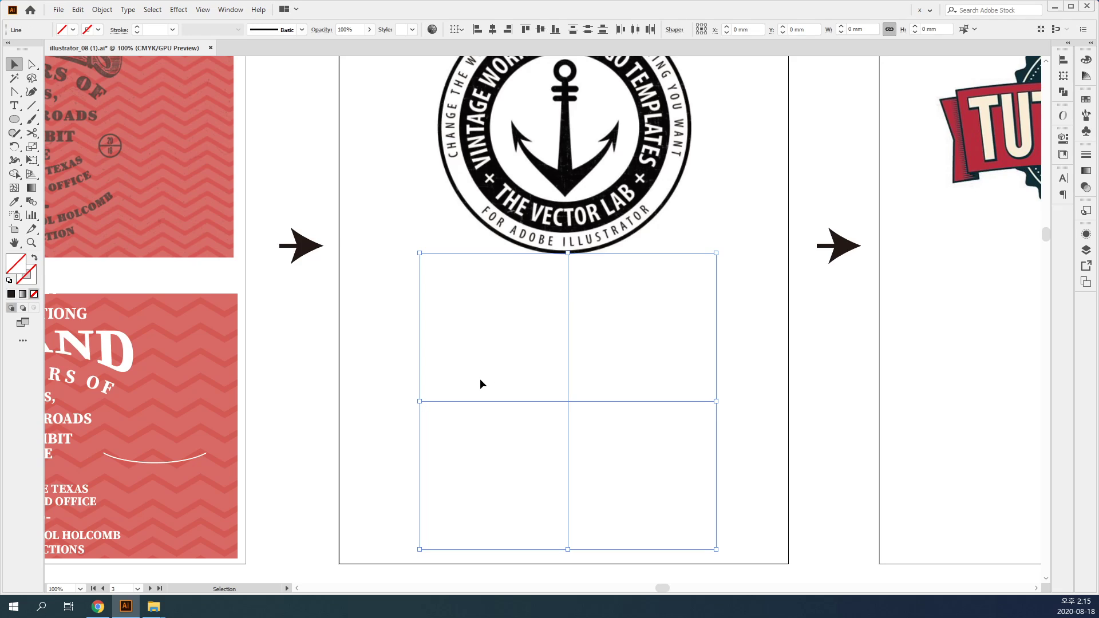
pyautogui.click(541, 377)
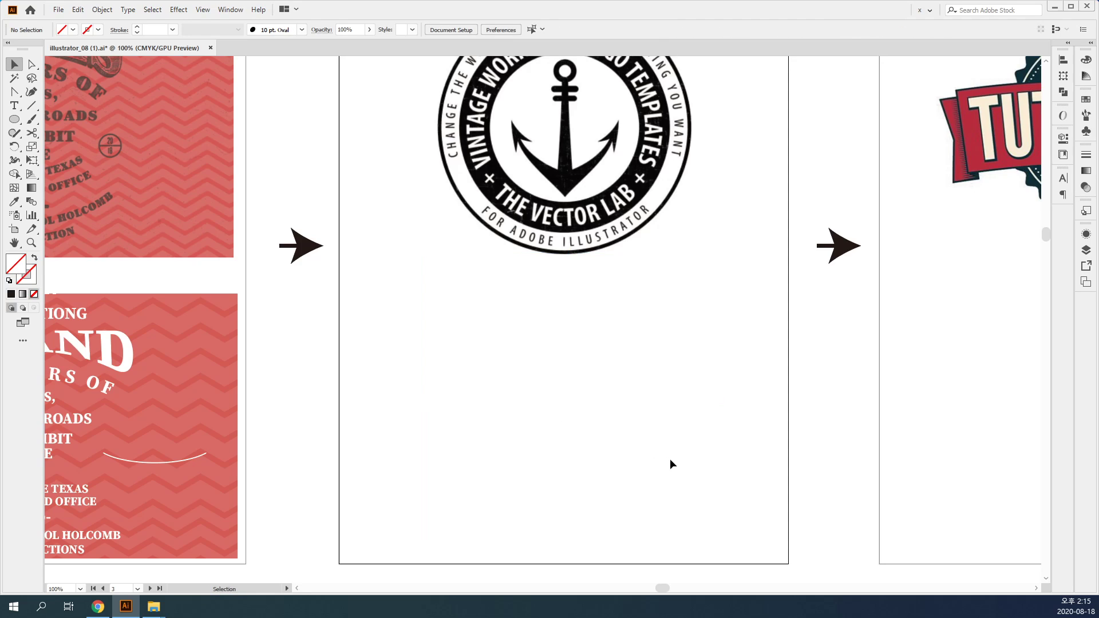
pyautogui.press('ctrl')
pyautogui.hotkey('ctrl', 'alt', 'l')
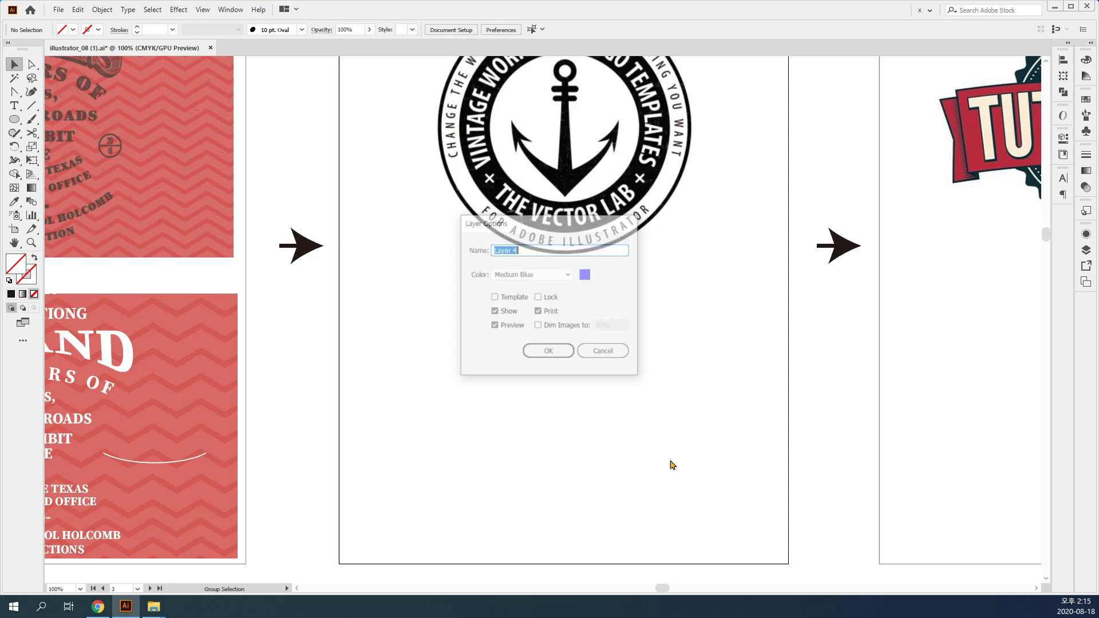
pyautogui.press('Return')
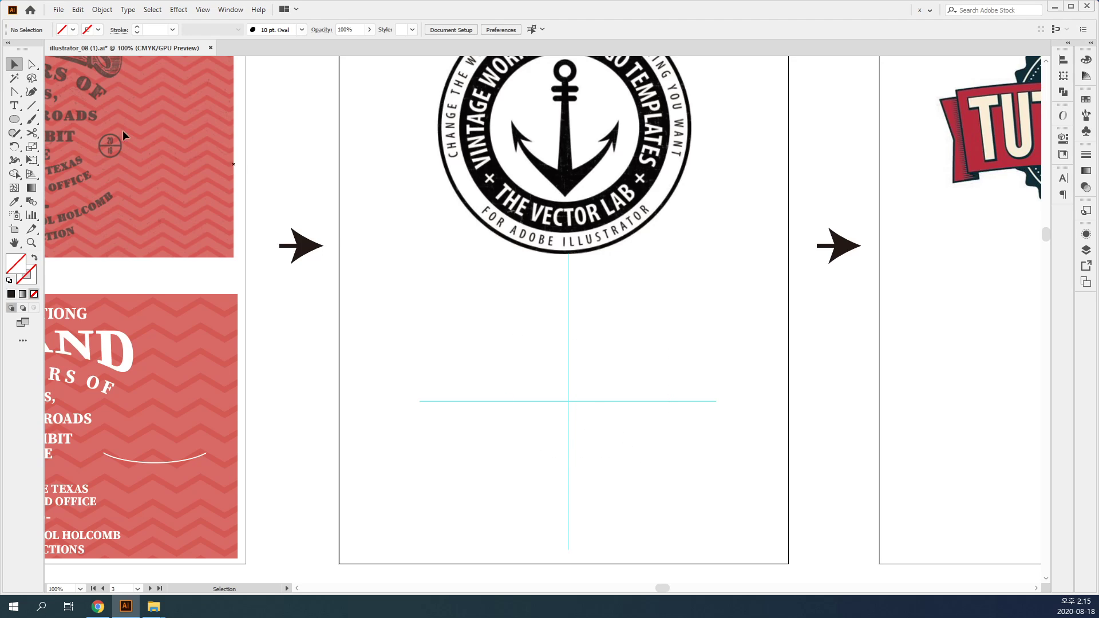
# Draw a circle about 119 mm in diameter centred on the guide intersection, with the default white fill and black stroke.
pyautogui.click(15, 119)
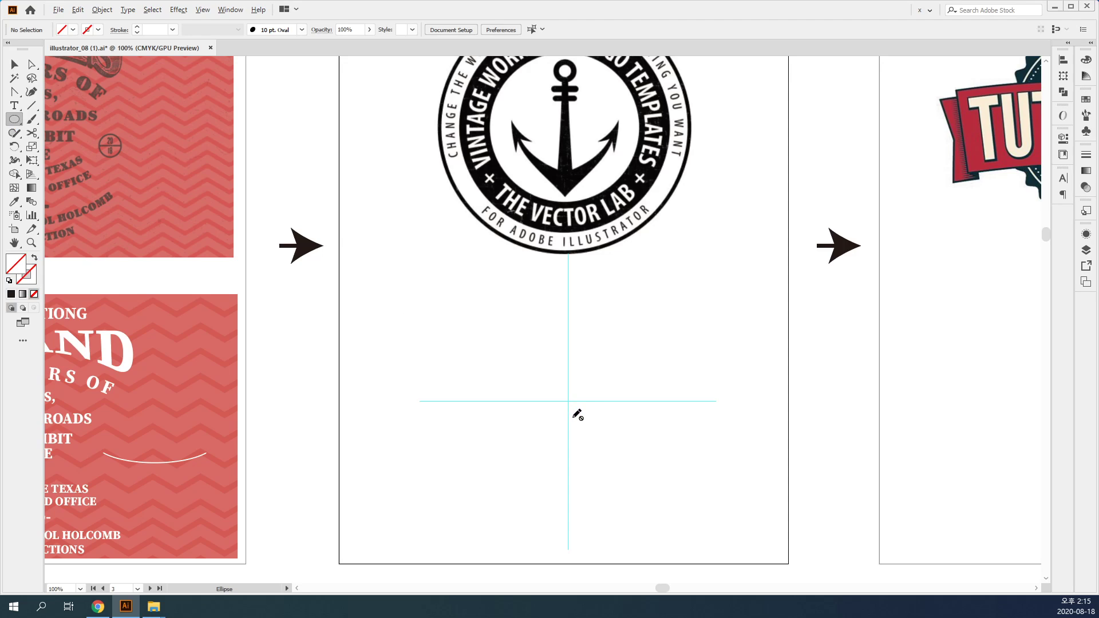
pyautogui.click(1086, 250)
pyautogui.moveTo(567, 402); pyautogui.dragTo(693, 466)
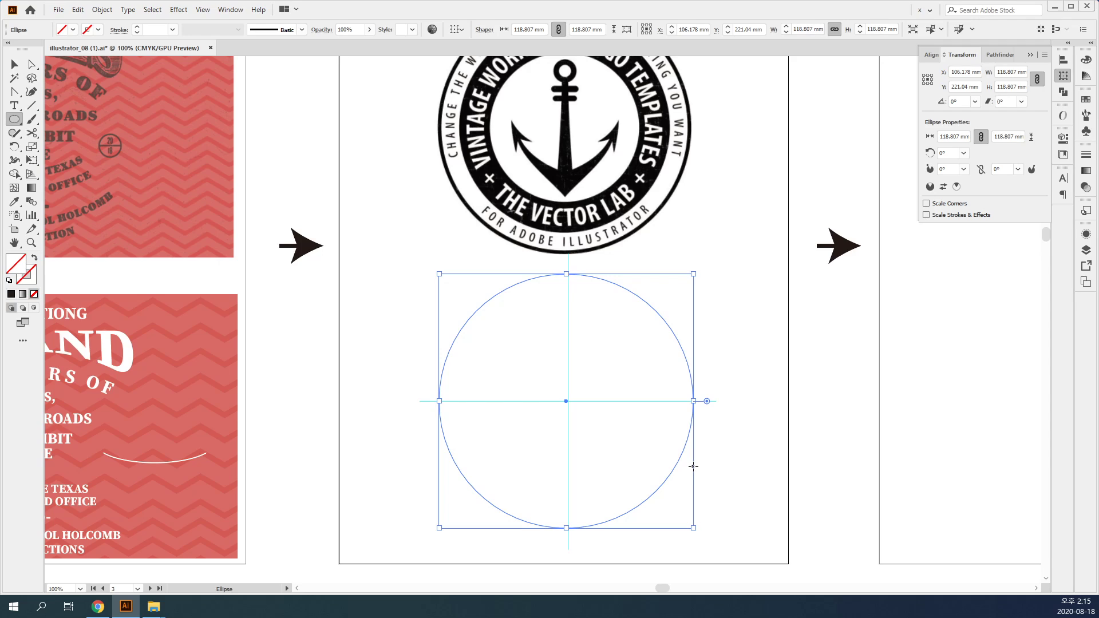
pyautogui.press('d')
pyautogui.press('v')
pyautogui.click(733, 490)
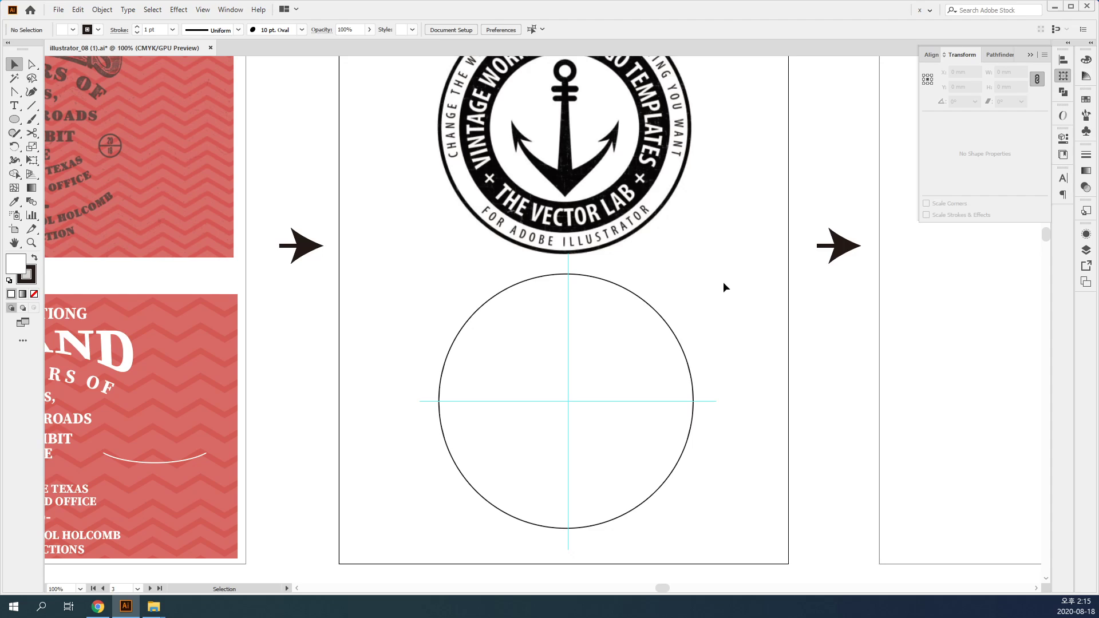
# Set the circle's stroke weight to 7 pt.
pyautogui.click(686, 313)
pyautogui.click(1086, 155)
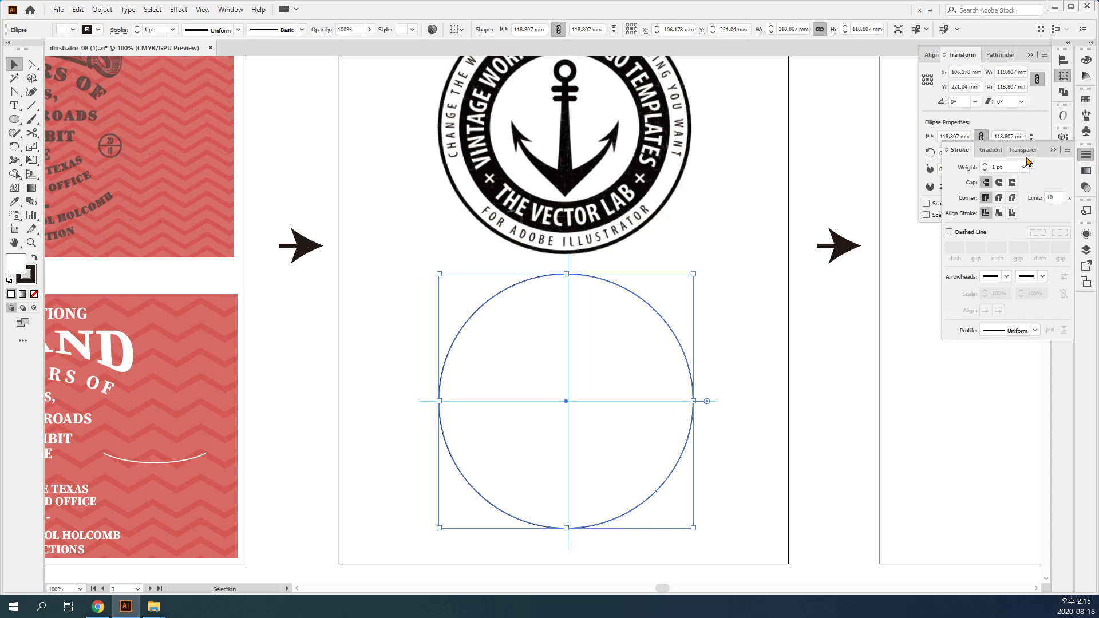
pyautogui.click(984, 165)
pyautogui.click(984, 165)
pyautogui.click(983, 165)
pyautogui.click(983, 165)
pyautogui.click(984, 165)
pyautogui.click(983, 165)
pyautogui.click(715, 221)
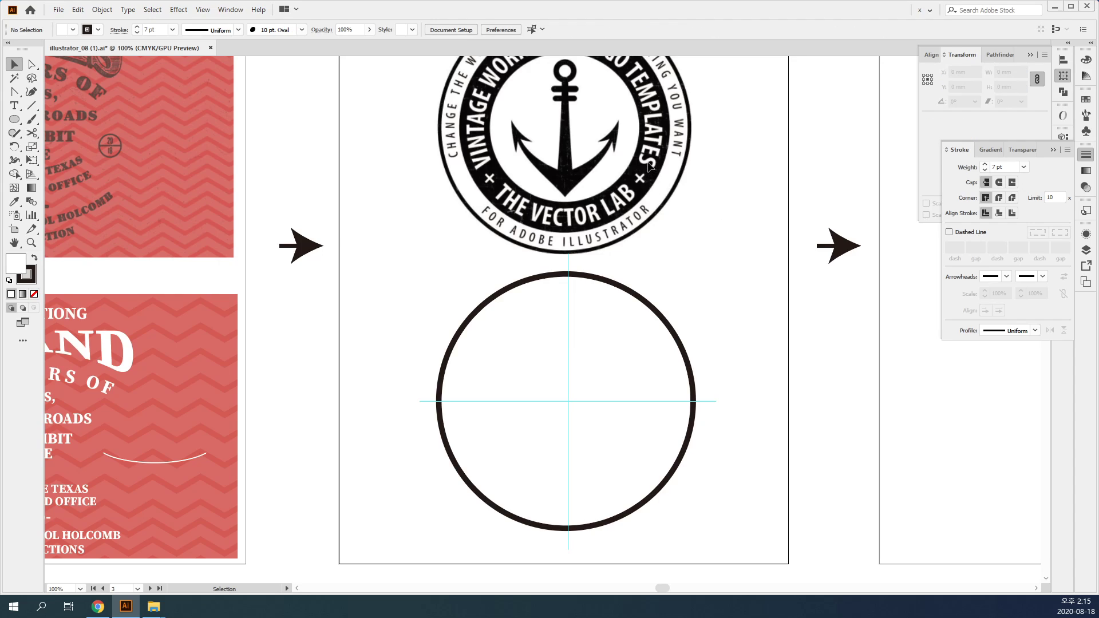
# Add a concentric copy of the circle scaled down to about 90 mm and set its stroke weight to 30 pt.
pyautogui.moveTo(722, 318); pyautogui.dragTo(636, 360)
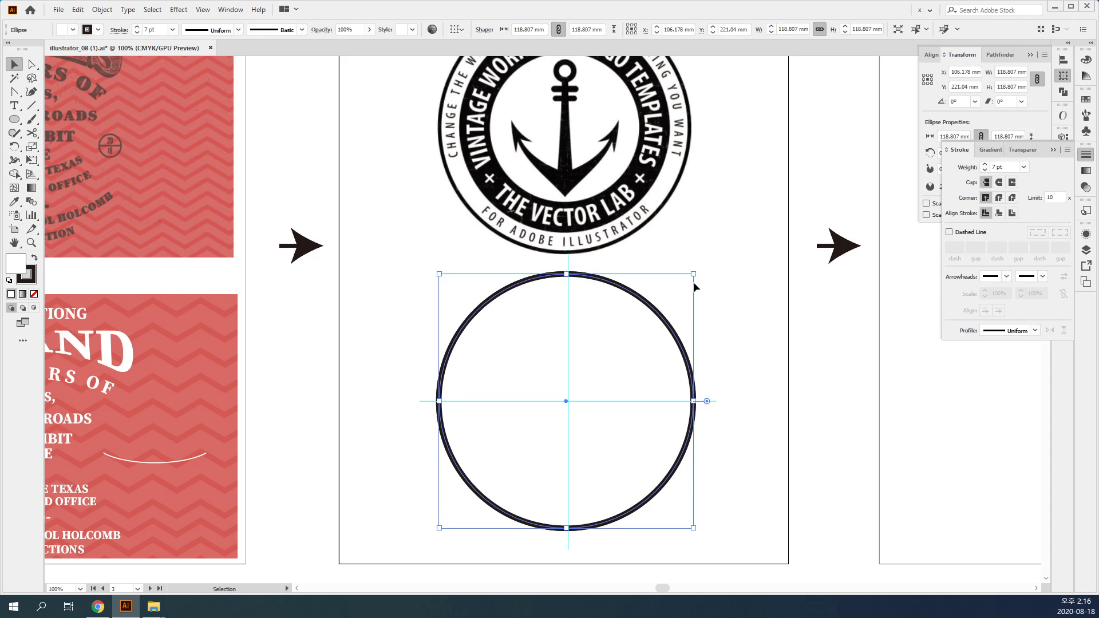
pyautogui.moveTo(693, 275); pyautogui.dragTo(663, 305)
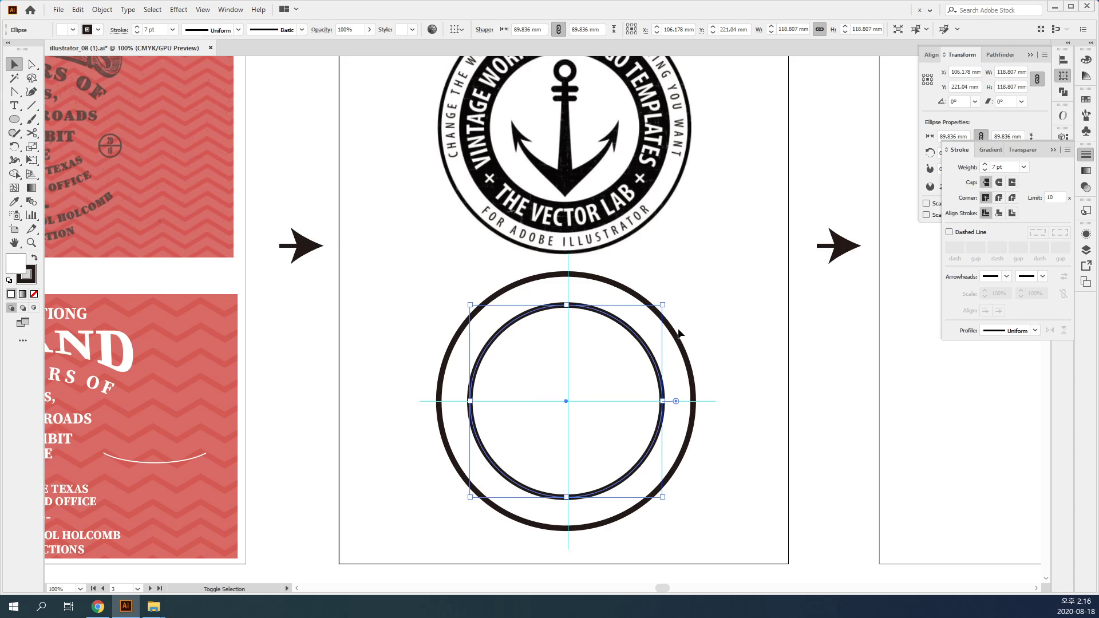
pyautogui.click(991, 164)
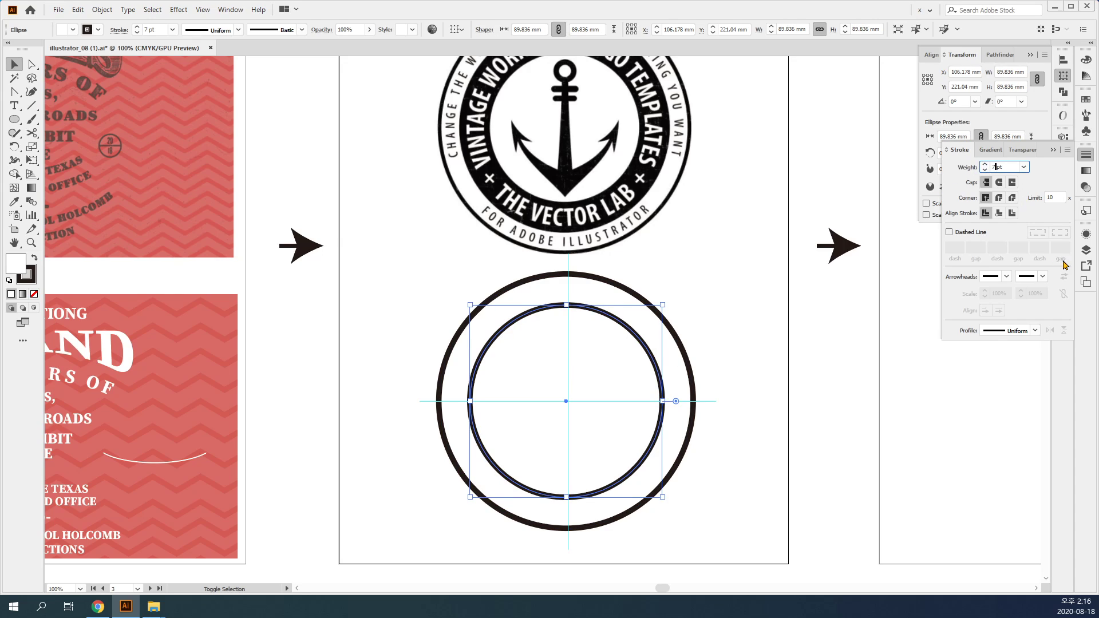
pyautogui.press('Up')
pyautogui.press('Up')
pyautogui.press('Up')
pyautogui.press('Up')
pyautogui.press('Up')
pyautogui.press('Up')
pyautogui.press('Up')
pyautogui.press('Up')
pyautogui.press('Up')
pyautogui.press('Up')
pyautogui.press('Up')
pyautogui.press('Up')
pyautogui.press('Up')
pyautogui.press('Up')
pyautogui.press('Up')
pyautogui.press('Up')
pyautogui.press('Up')
pyautogui.press('Up')
pyautogui.press('Up')
pyautogui.press('Up')
pyautogui.press('Return')
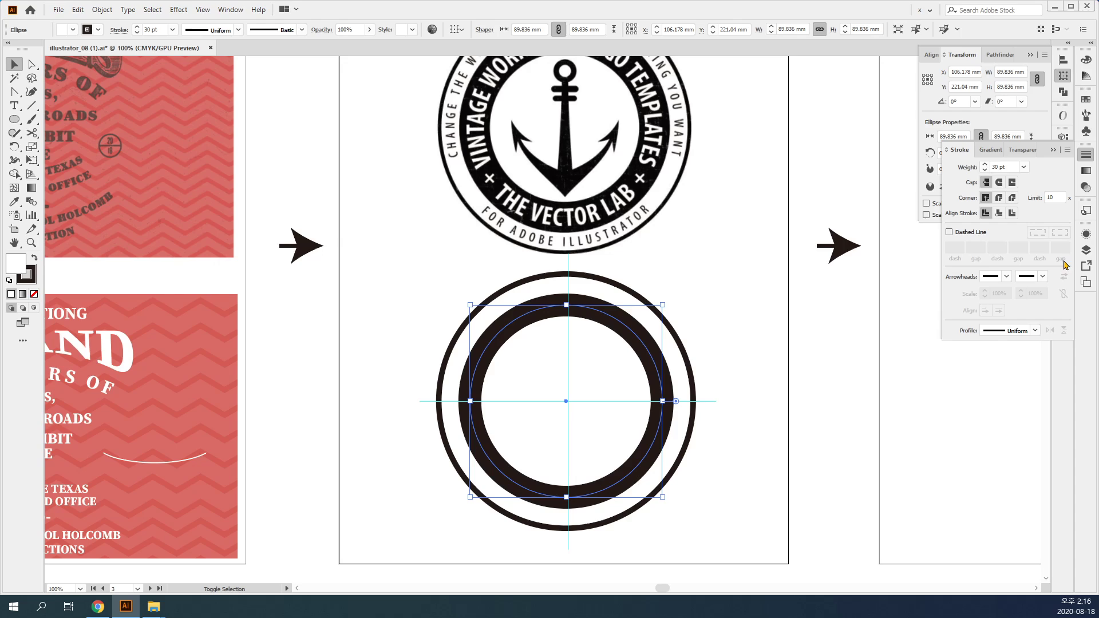
# Shrink the inner ring about its centre to about 81 mm and set its stroke weight to 40 pt.
pyautogui.moveTo(658, 304); pyautogui.dragTo(653, 315)
pyautogui.click(761, 294)
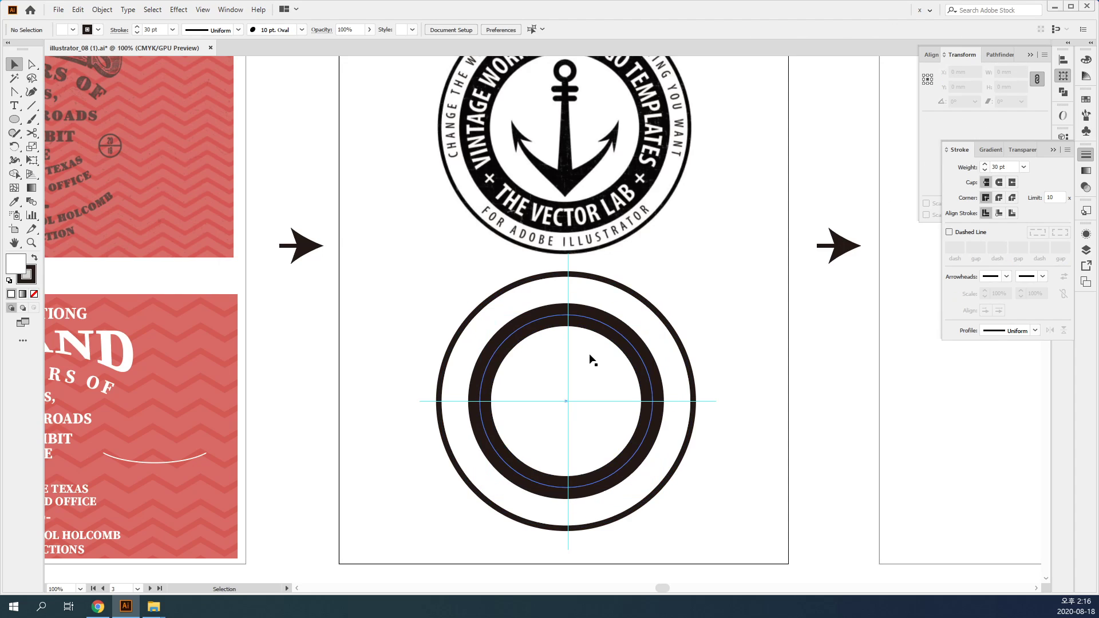
pyautogui.click(621, 347)
pyautogui.click(986, 167)
pyautogui.click(986, 167)
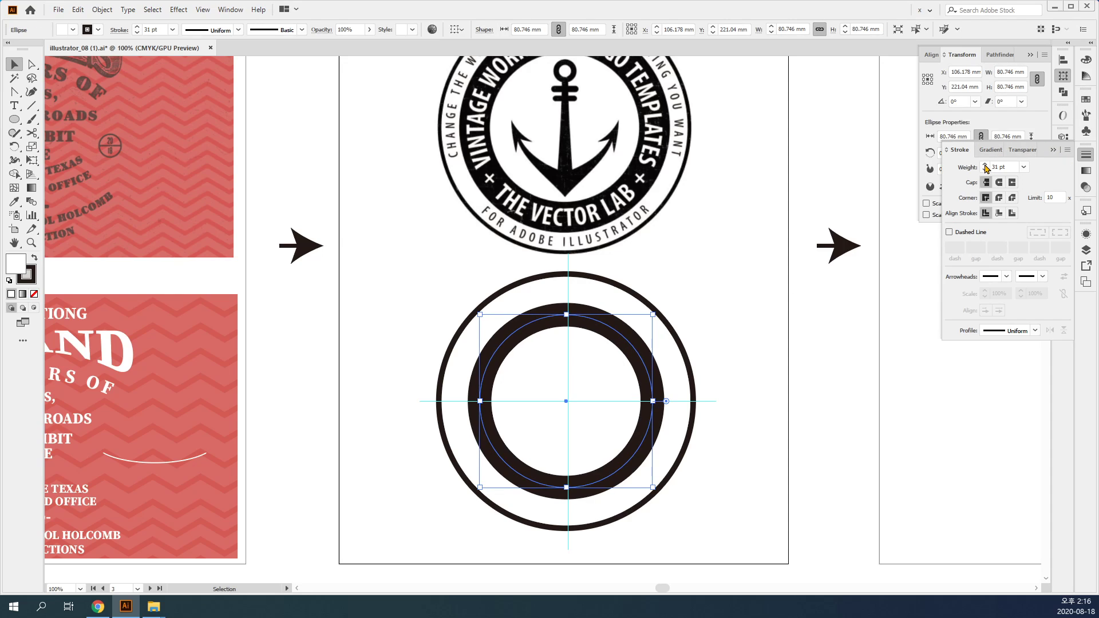
pyautogui.click(986, 167)
pyautogui.click(987, 167)
pyautogui.click(986, 167)
pyautogui.click(986, 167)
pyautogui.click(986, 167)
pyautogui.click(987, 167)
pyautogui.click(986, 167)
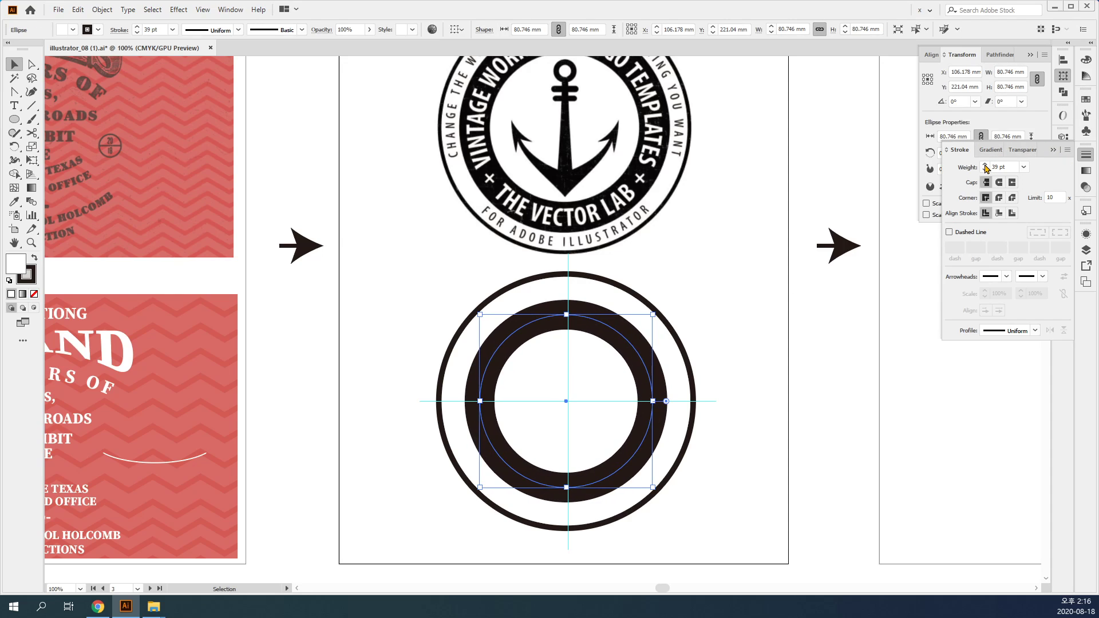
pyautogui.click(986, 167)
pyautogui.click(747, 284)
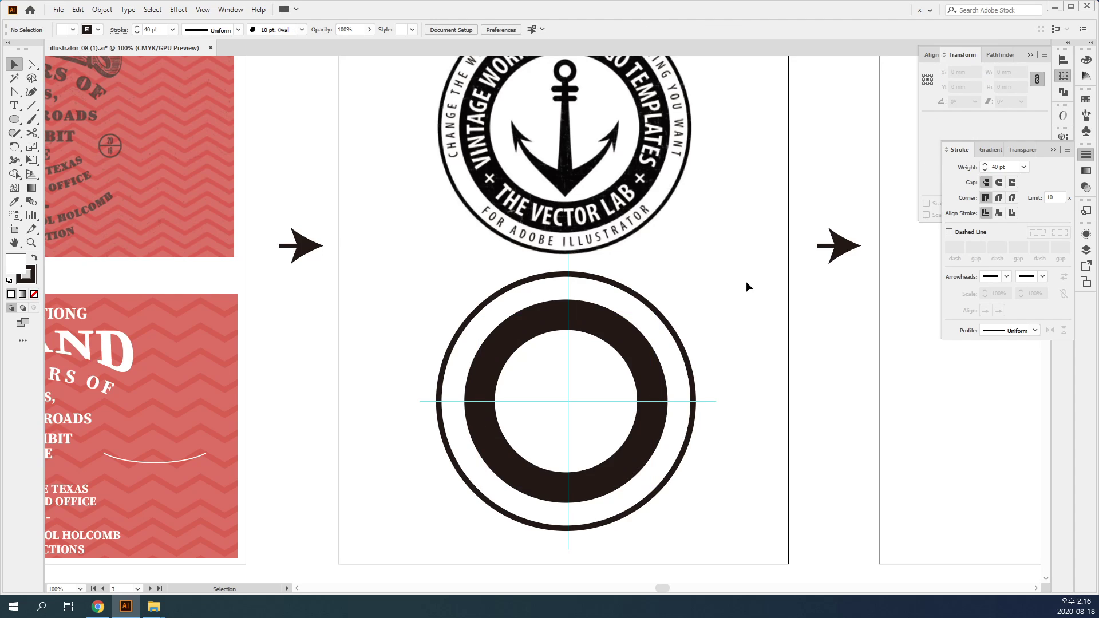
pyautogui.moveTo(748, 501); pyautogui.dragTo(458, 288)
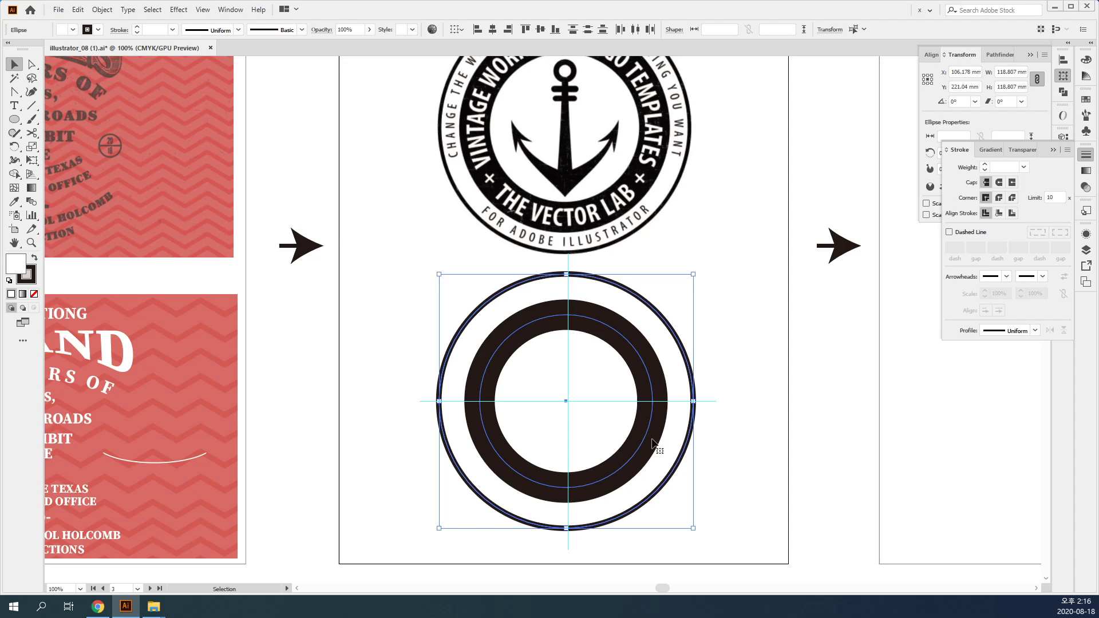
pyautogui.click(107, 10)
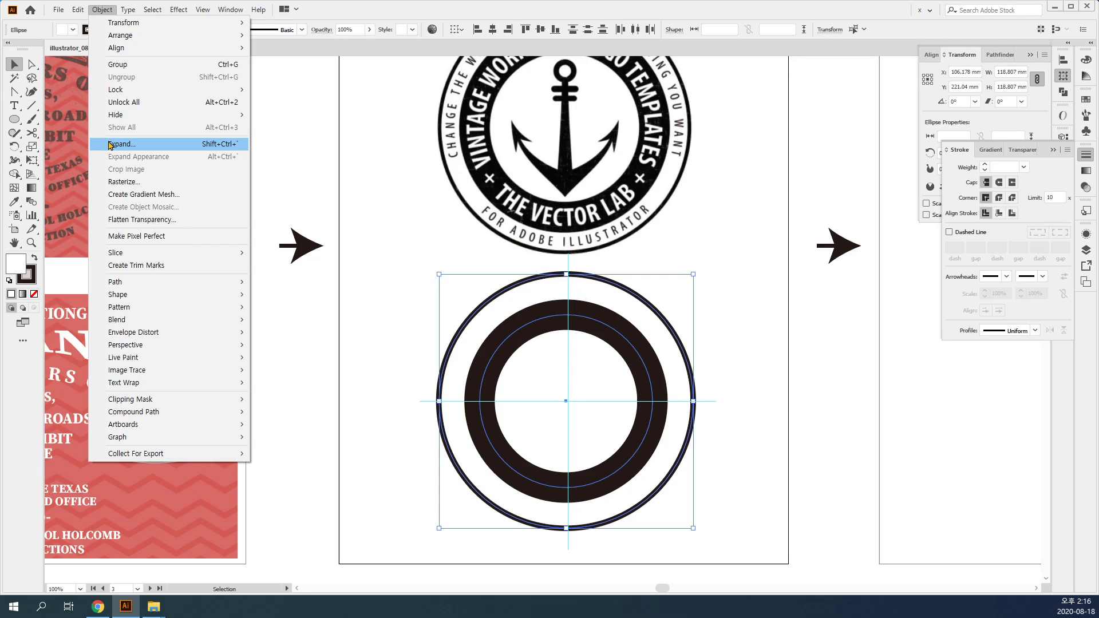
pyautogui.click(401, 270)
pyautogui.click(401, 270)
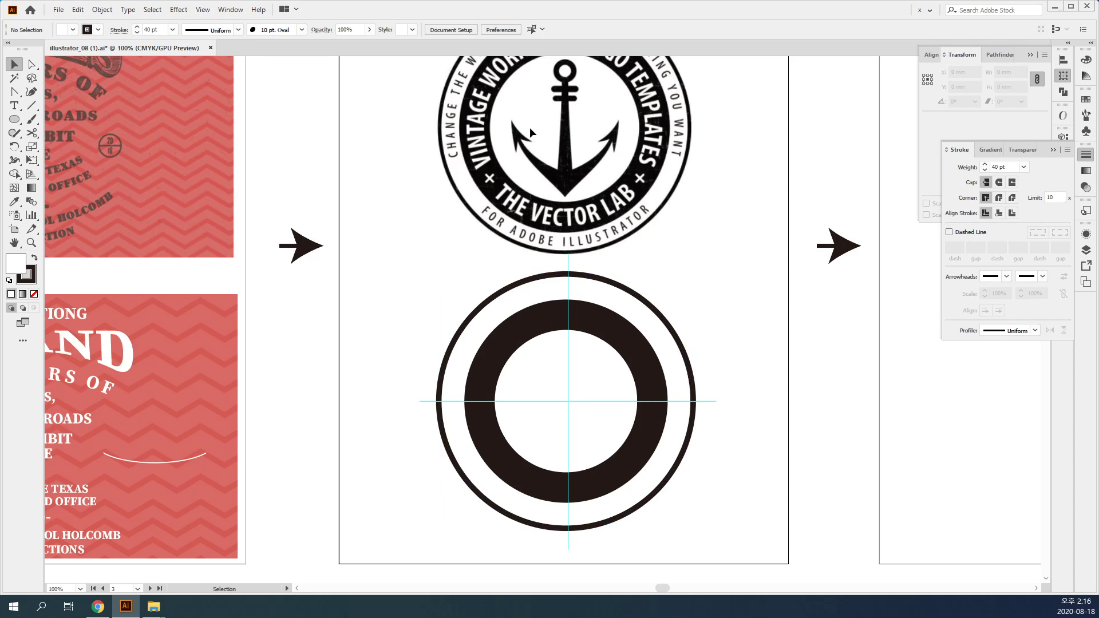
pyautogui.press('c')
pyautogui.press('v')
pyautogui.moveTo(724, 304); pyautogui.dragTo(618, 364)
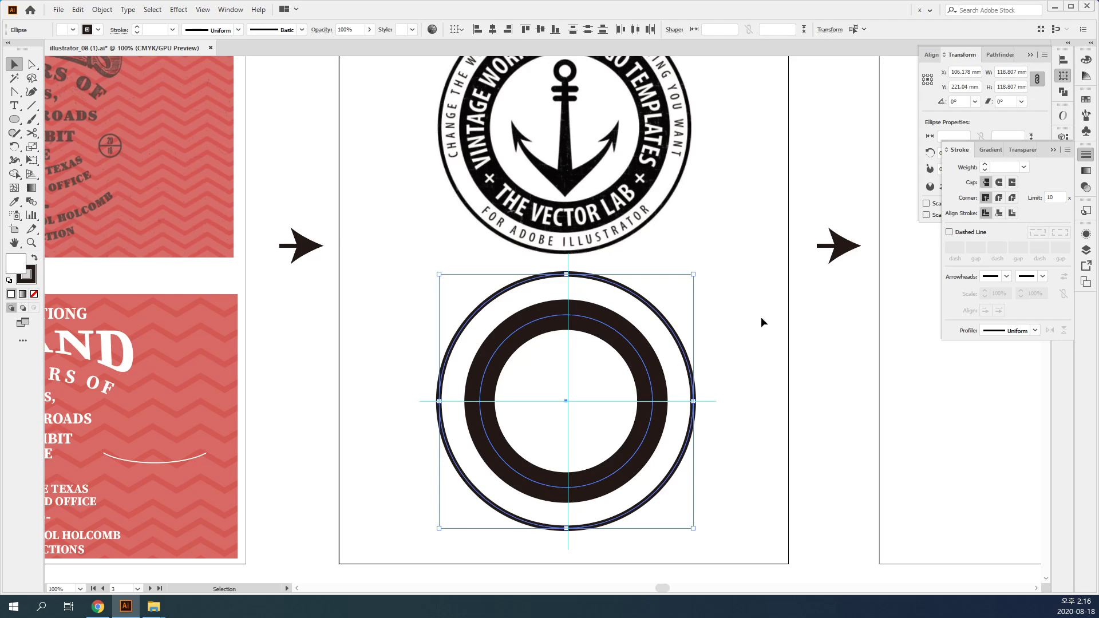
# Rename Layer 1, which holds the rings, as 도형틀 and lock it.
pyautogui.click(1081, 153)
pyautogui.click(1085, 251)
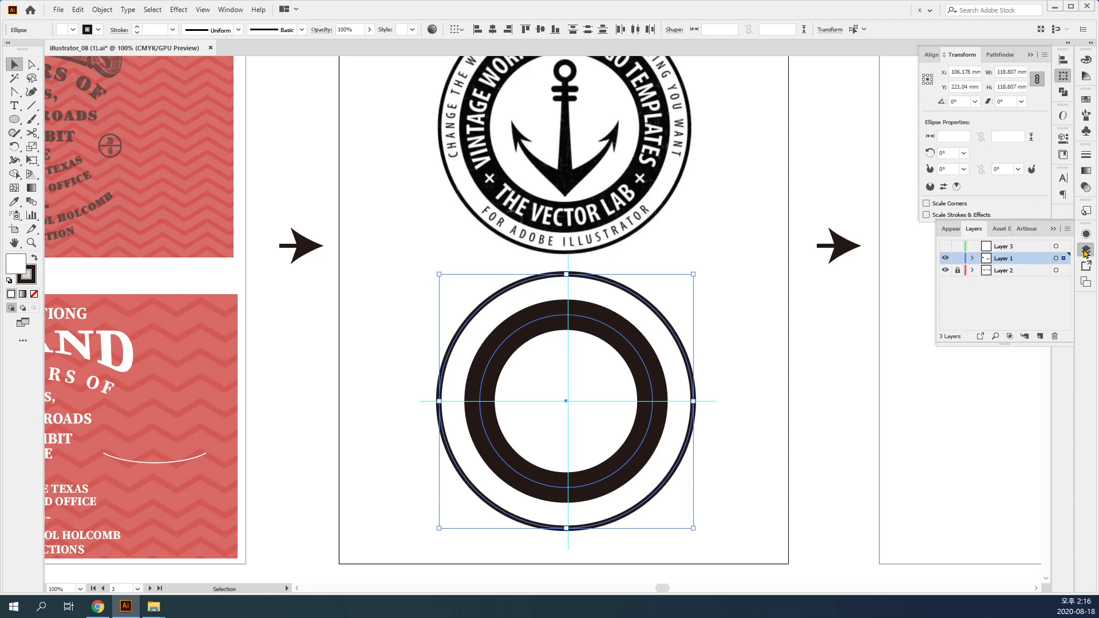
pyautogui.moveTo(1086, 252); pyautogui.dragTo(714, 276)
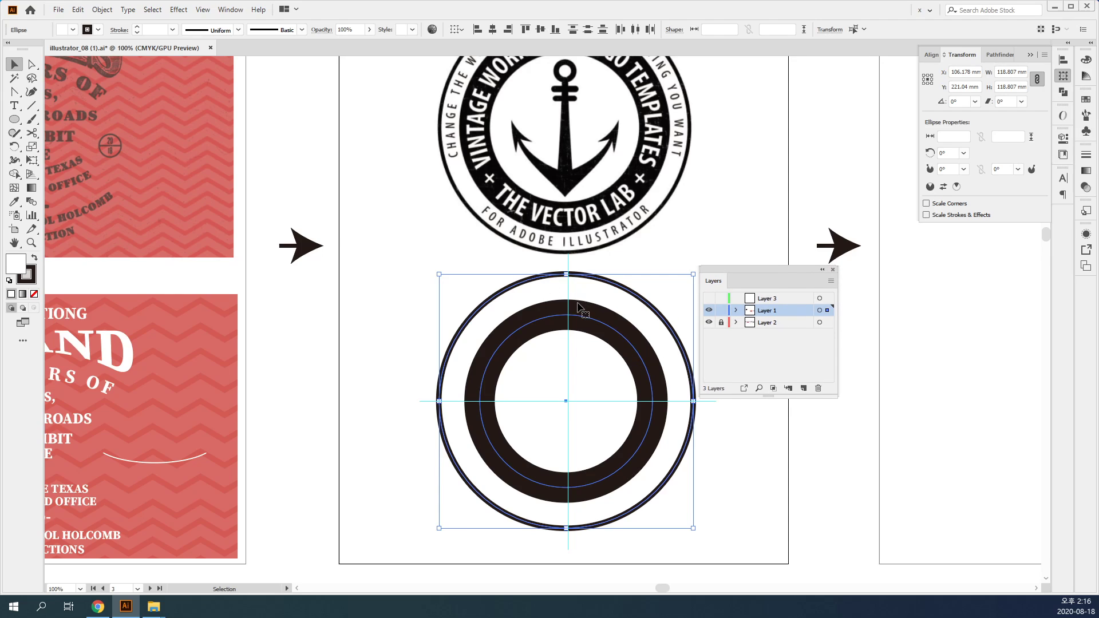
pyautogui.doubleClick(771, 310)
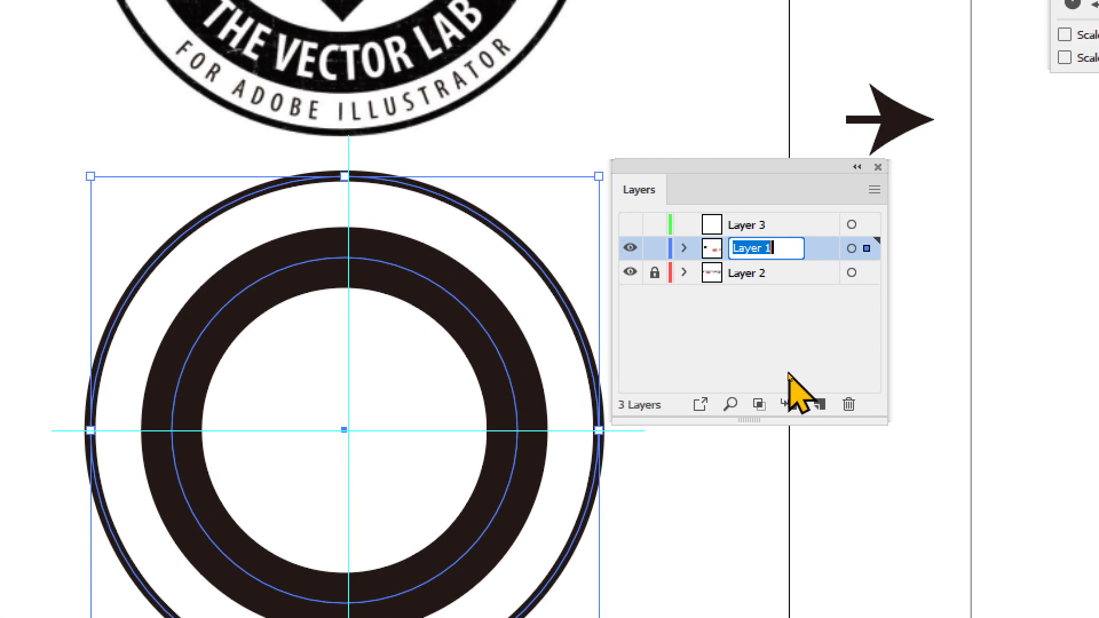
pyautogui.write('xm')
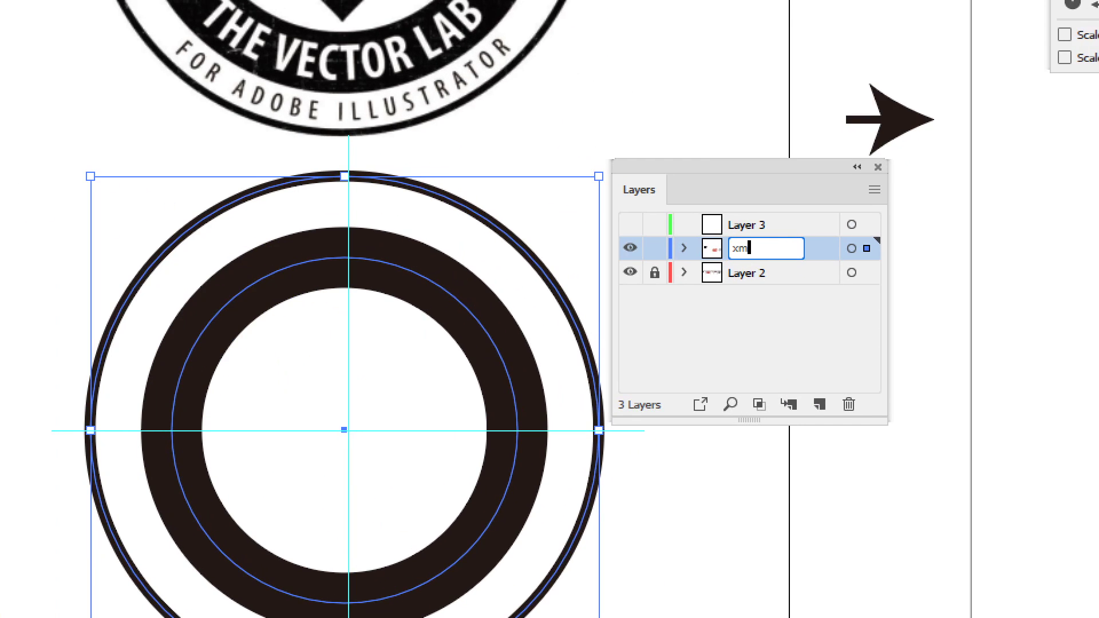
pyautogui.press('BackSpace')
pyautogui.press('BackSpace')
pyautogui.write('도형들')
pyautogui.press('Return')
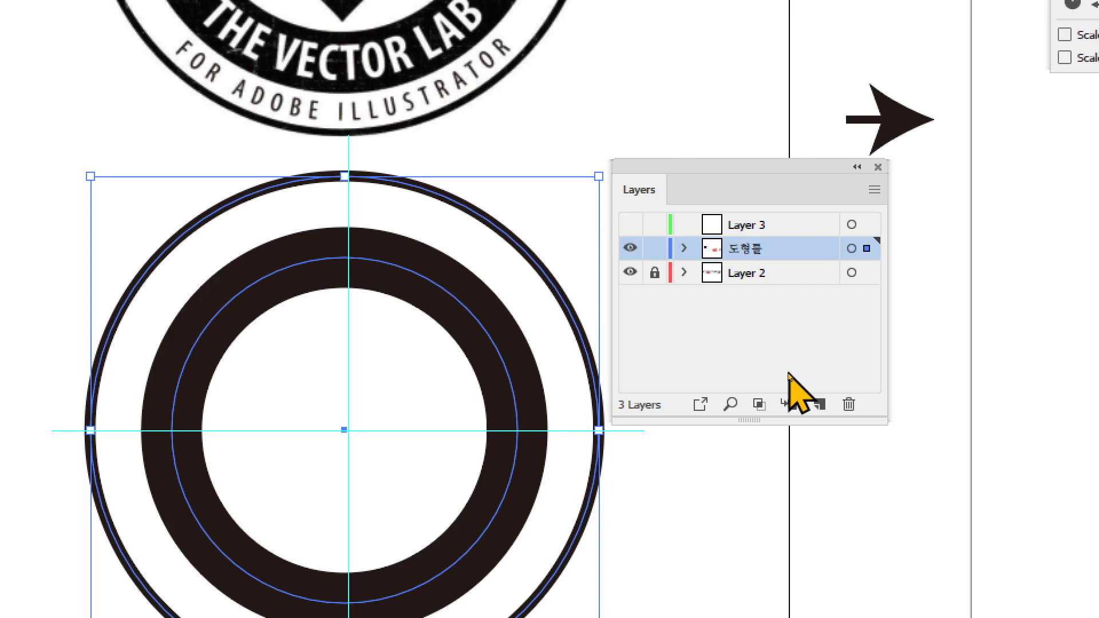
pyautogui.click(655, 249)
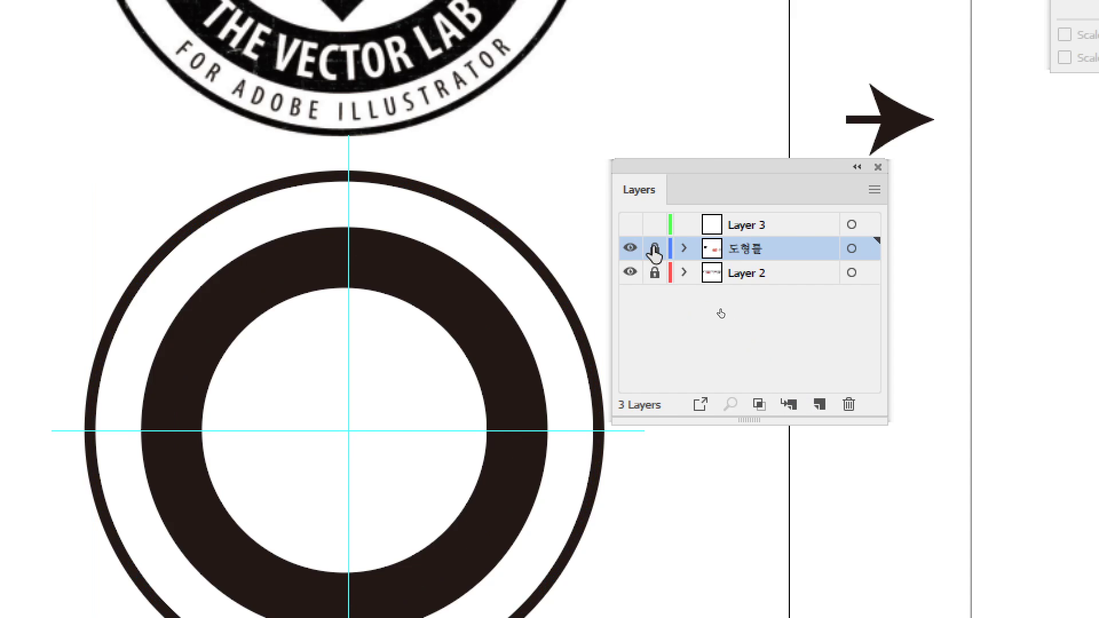
# Create a new layer directly above 도형틀 and name it 내부도형.
pyautogui.click(820, 405)
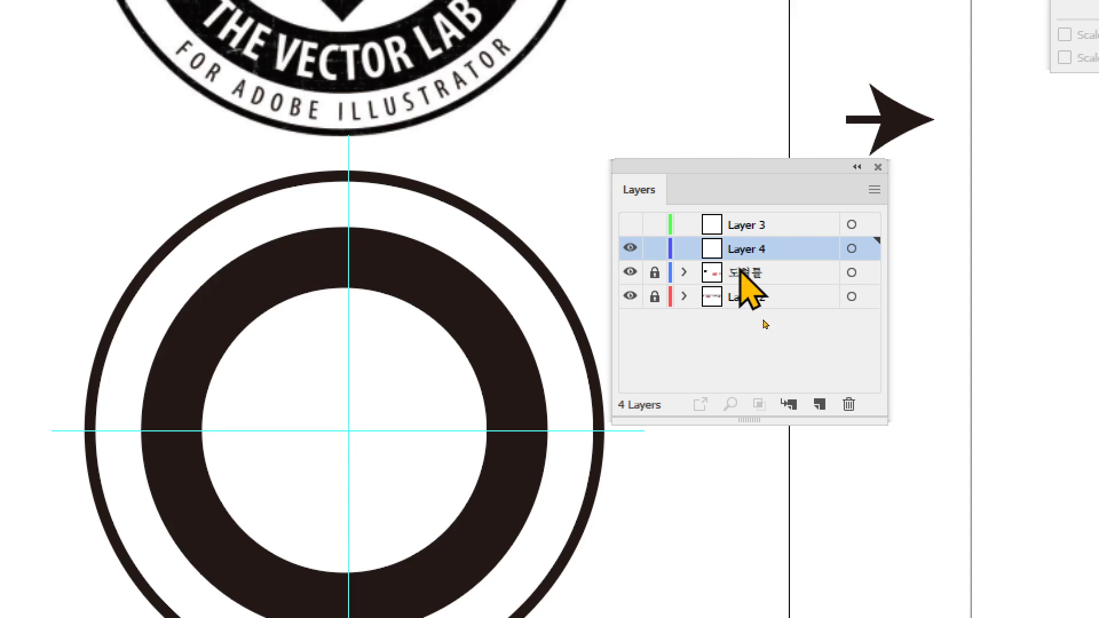
pyautogui.doubleClick(746, 249)
pyautogui.write('내부도형')
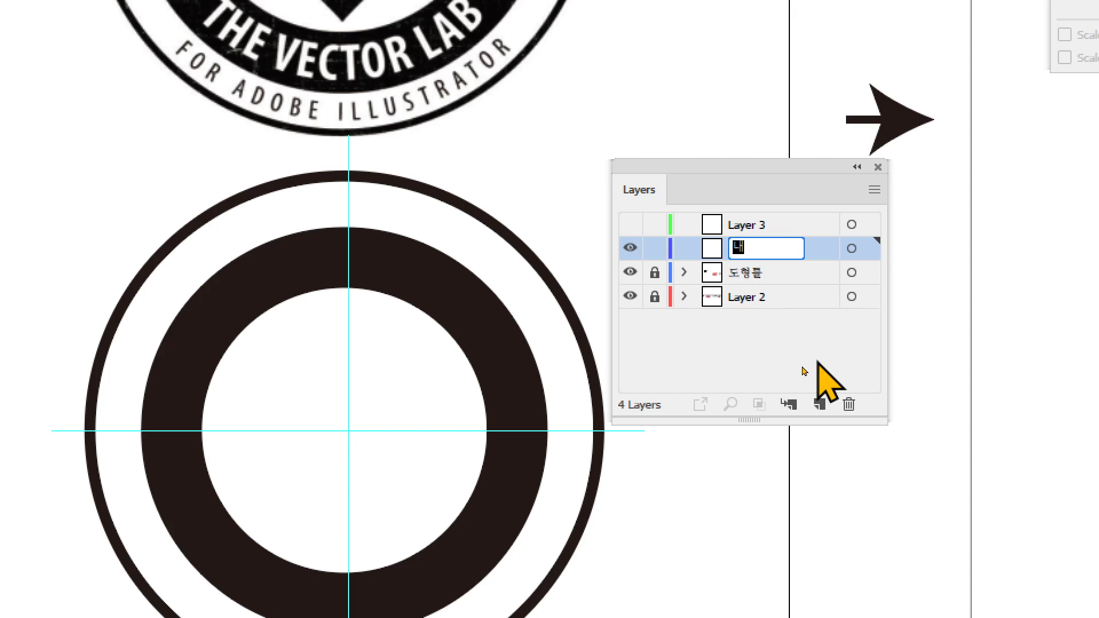
pyautogui.press('Return')
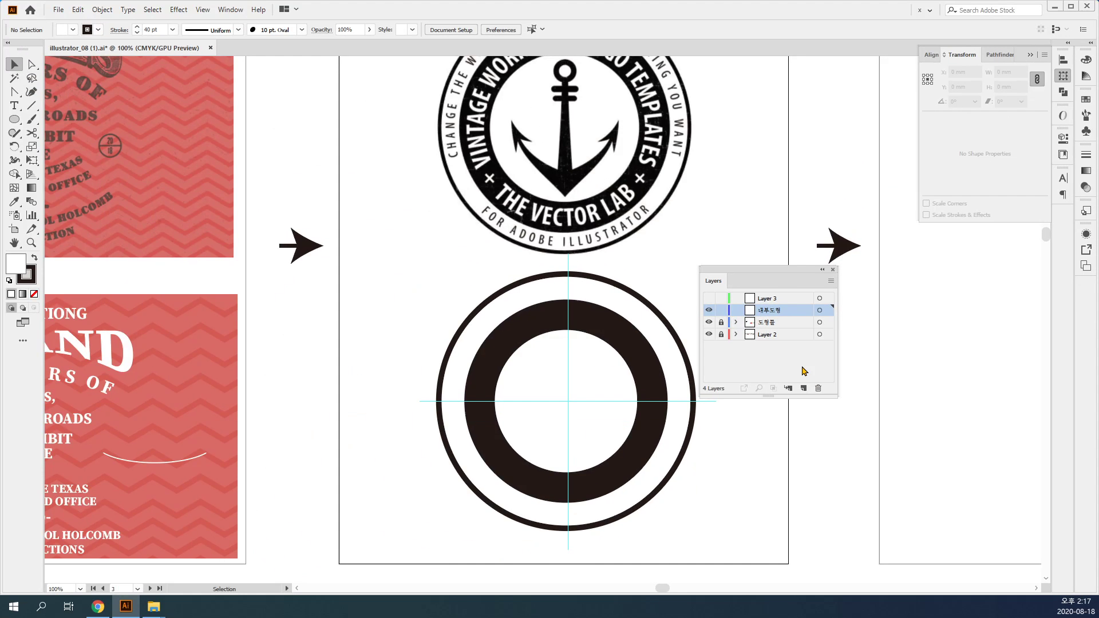
# Draw a vertical line about 45 mm long along the vertical guide inside the inner ring.
pyautogui.moveTo(519, 334); pyautogui.dragTo(464, 213)
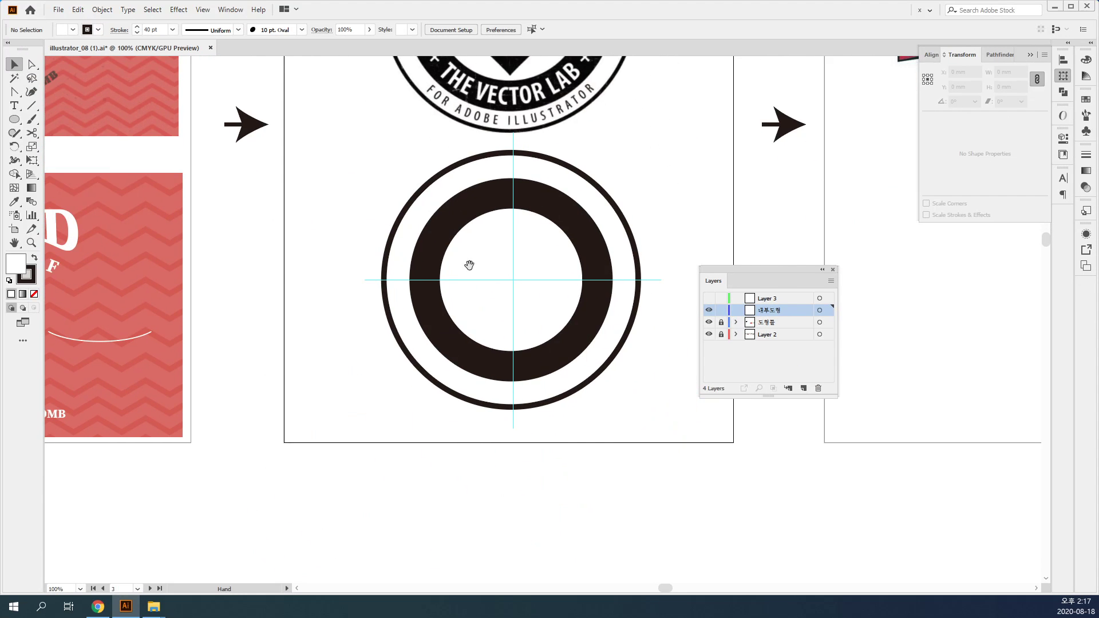
pyautogui.click(708, 311)
pyautogui.moveTo(744, 281); pyautogui.dragTo(743, 255)
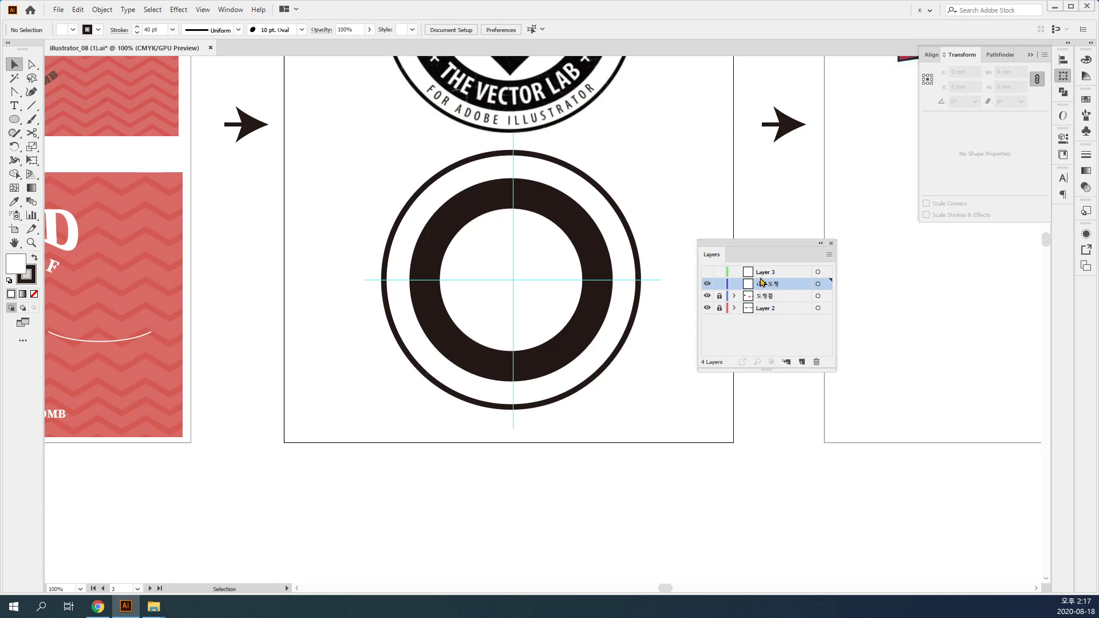
pyautogui.moveTo(554, 74); pyautogui.dragTo(538, 208)
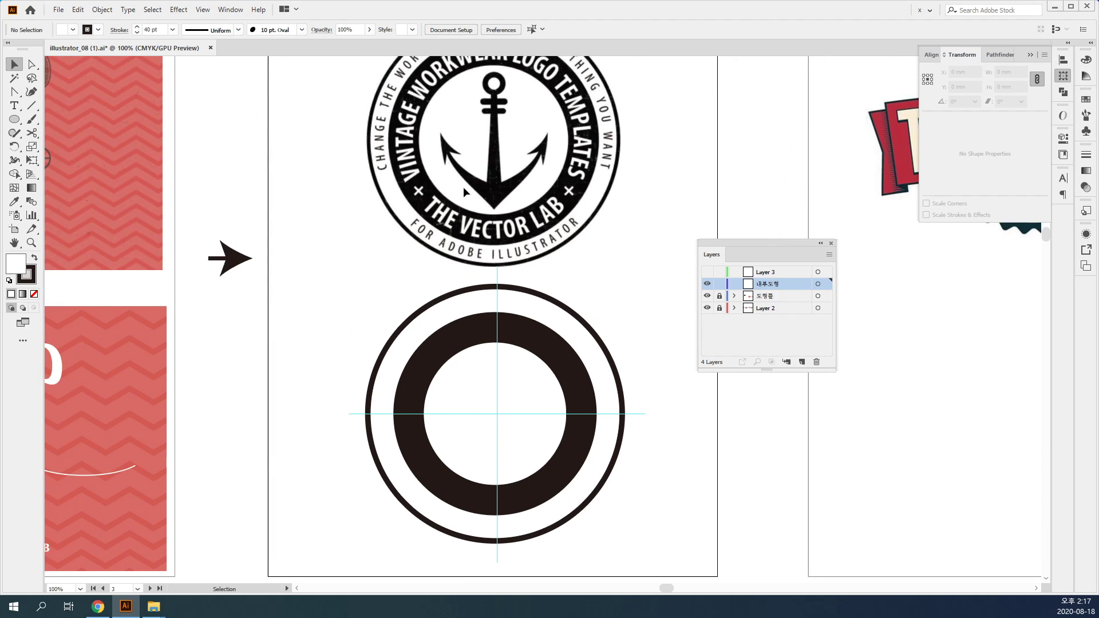
pyautogui.click(31, 105)
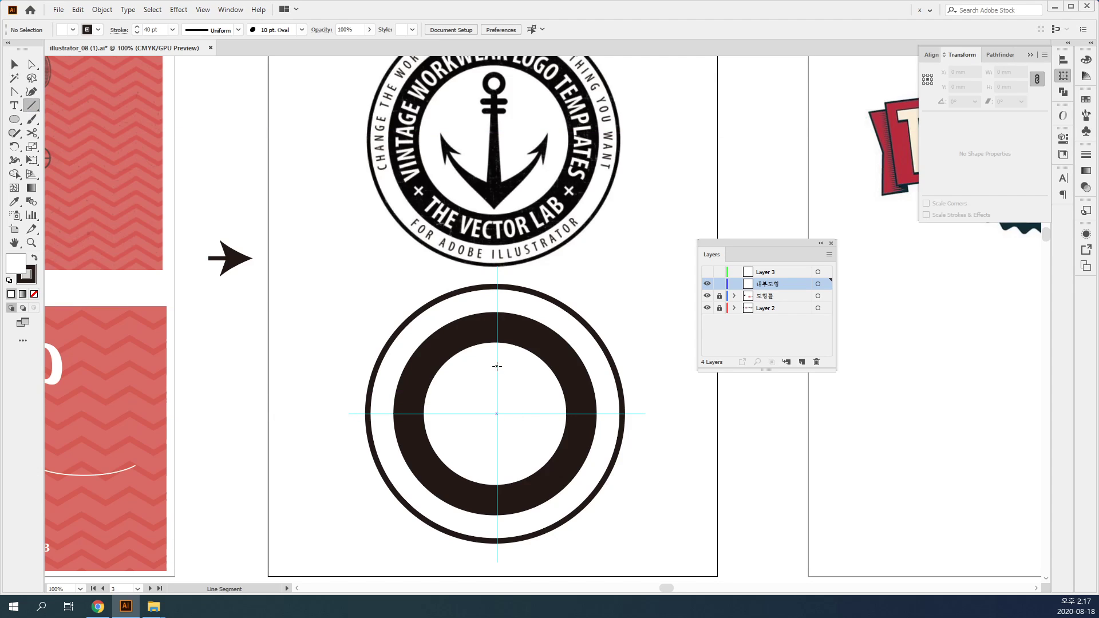
pyautogui.moveTo(497, 363); pyautogui.dragTo(497, 458)
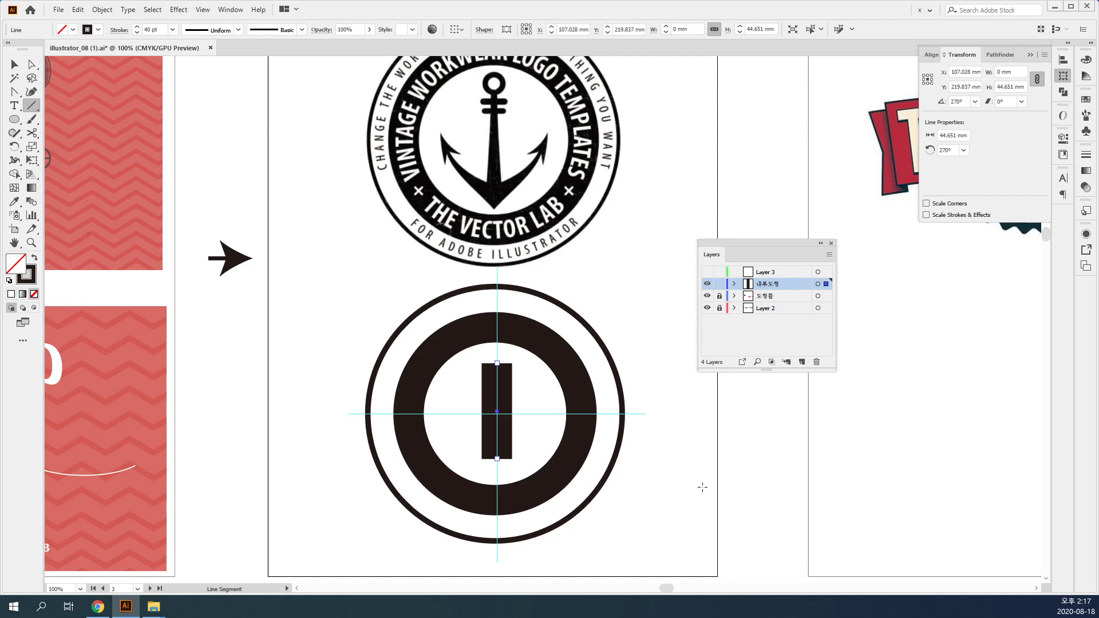
# Set the vertical line's stroke weight to 15 pt and deselect it.
pyautogui.click(1086, 155)
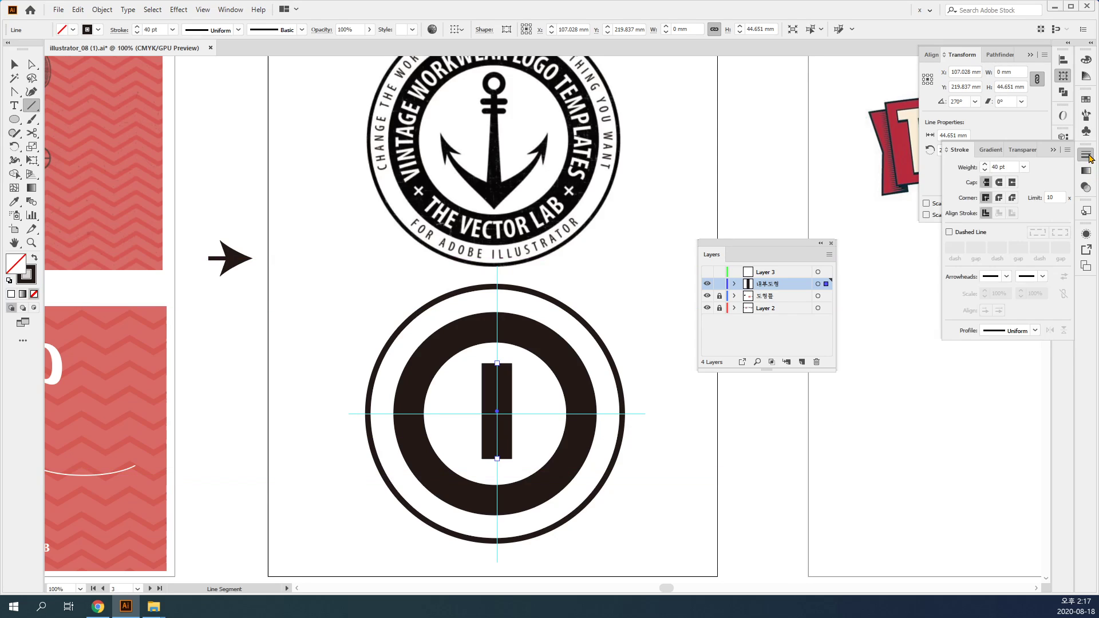
pyautogui.moveTo(985, 171); pyautogui.dragTo(983, 163)
pyautogui.click(985, 165)
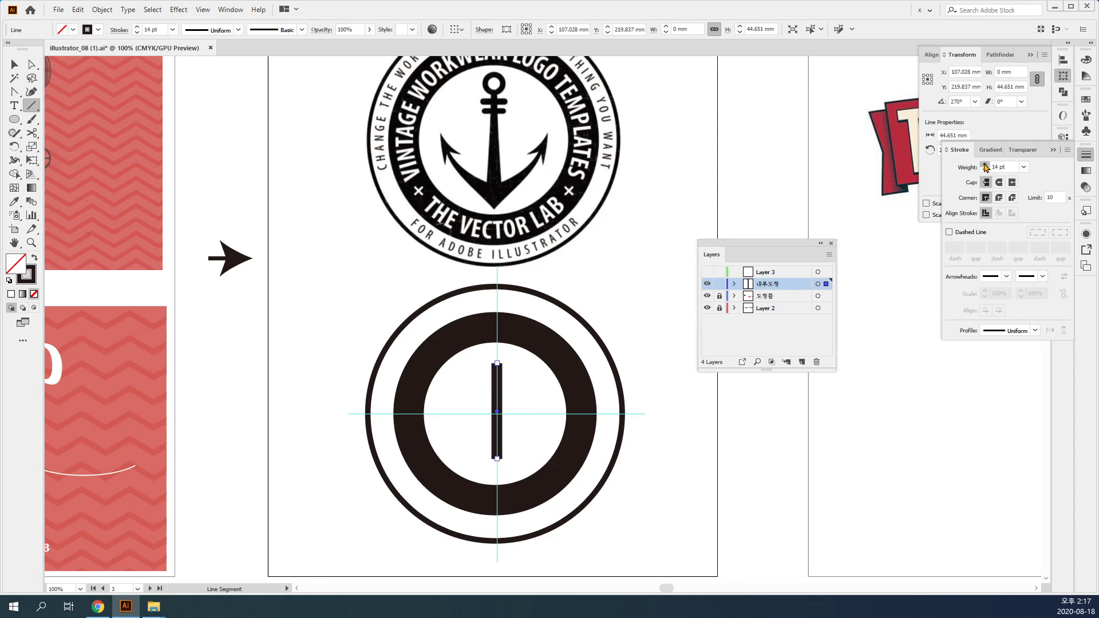
pyautogui.click(985, 164)
pyautogui.click(715, 206)
pyautogui.press('Escape')
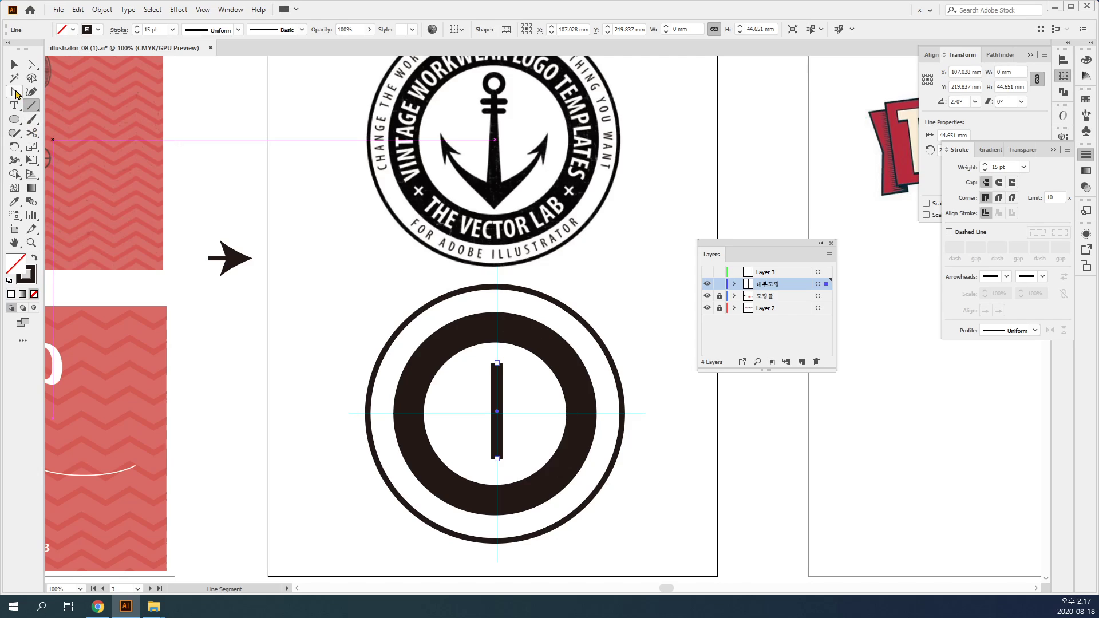
pyautogui.press('v')
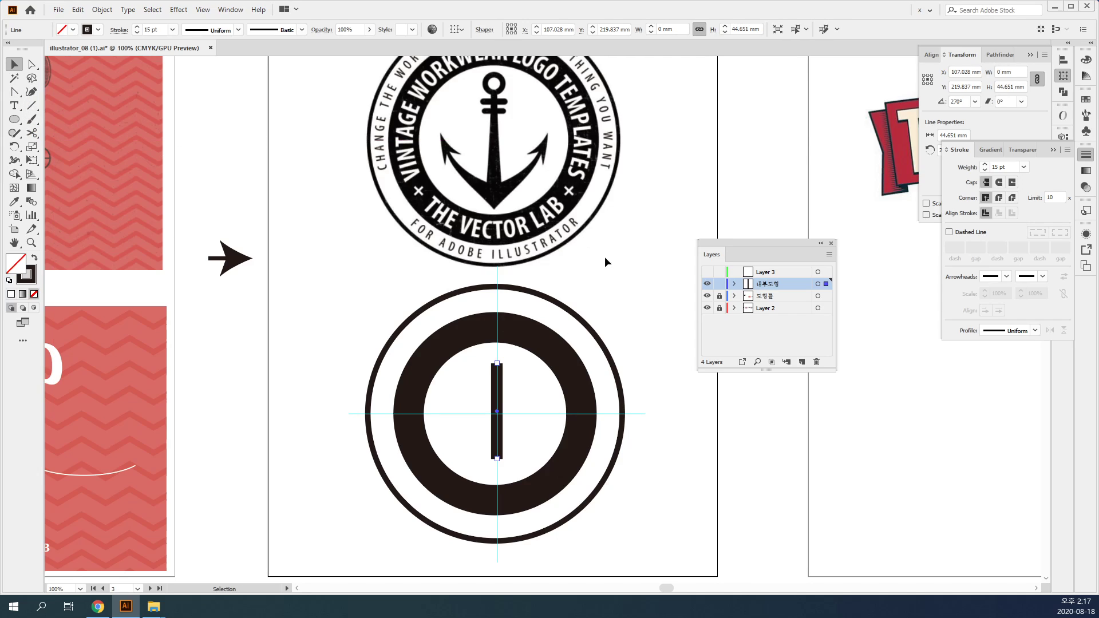
pyautogui.click(606, 262)
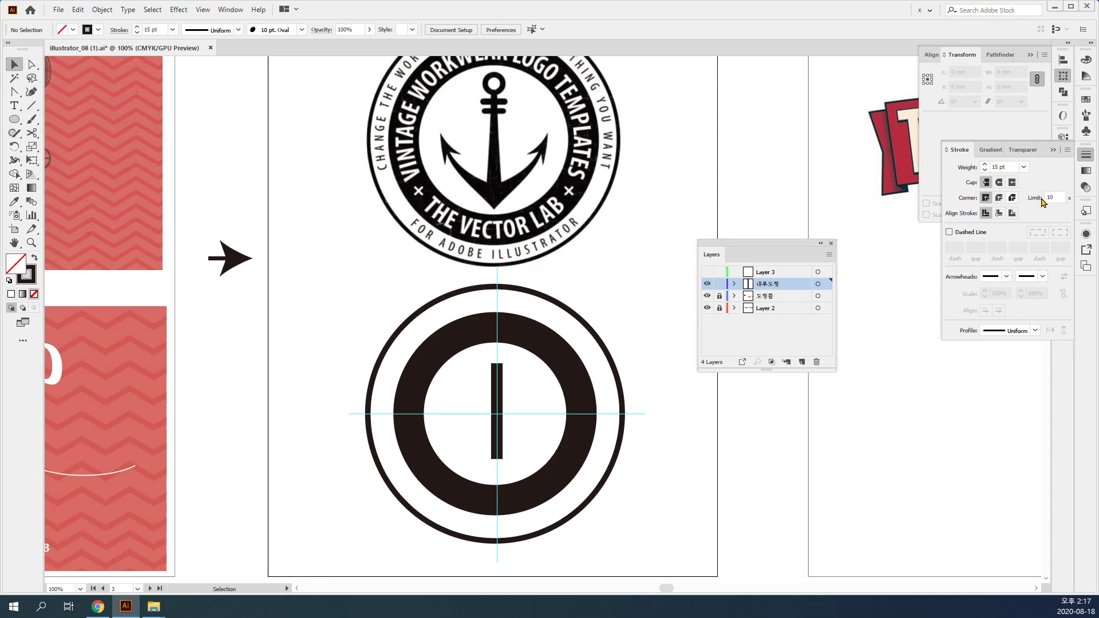
# Float the Stroke settings beside the rings and select the vertical line.
pyautogui.moveTo(1086, 154)
pyautogui.mouseDown()
pyautogui.moveTo(314, 269)
pyautogui.moveTo(309, 258)
pyautogui.moveTo(392, 318)
pyautogui.mouseUp()
pyautogui.click(309, 258)
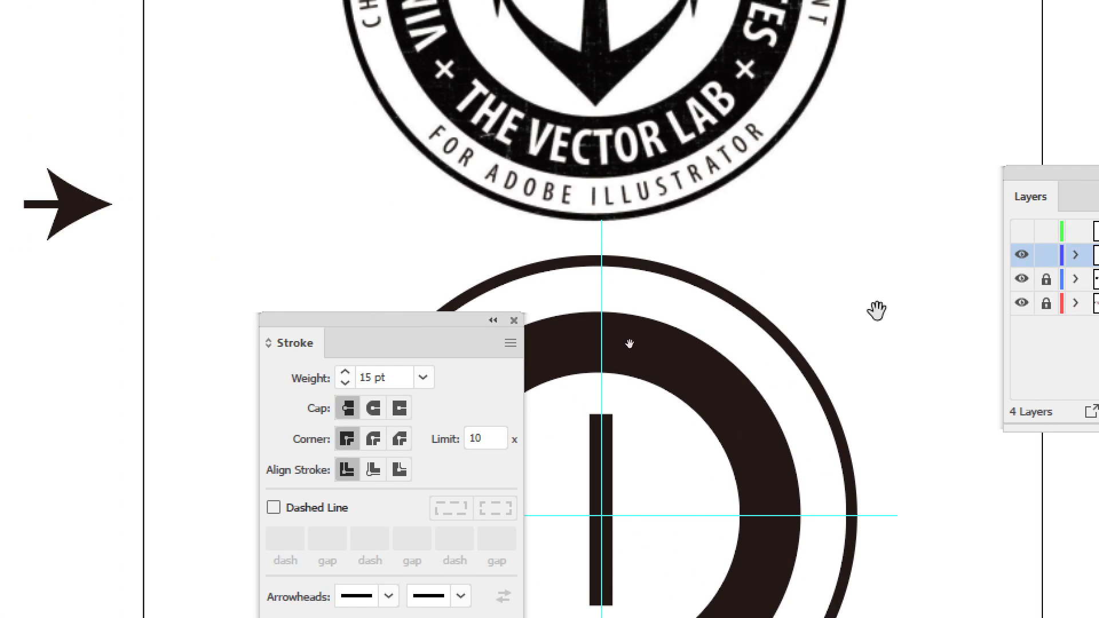
pyautogui.scroll(-3, 576, 341)
pyautogui.click(624, 263)
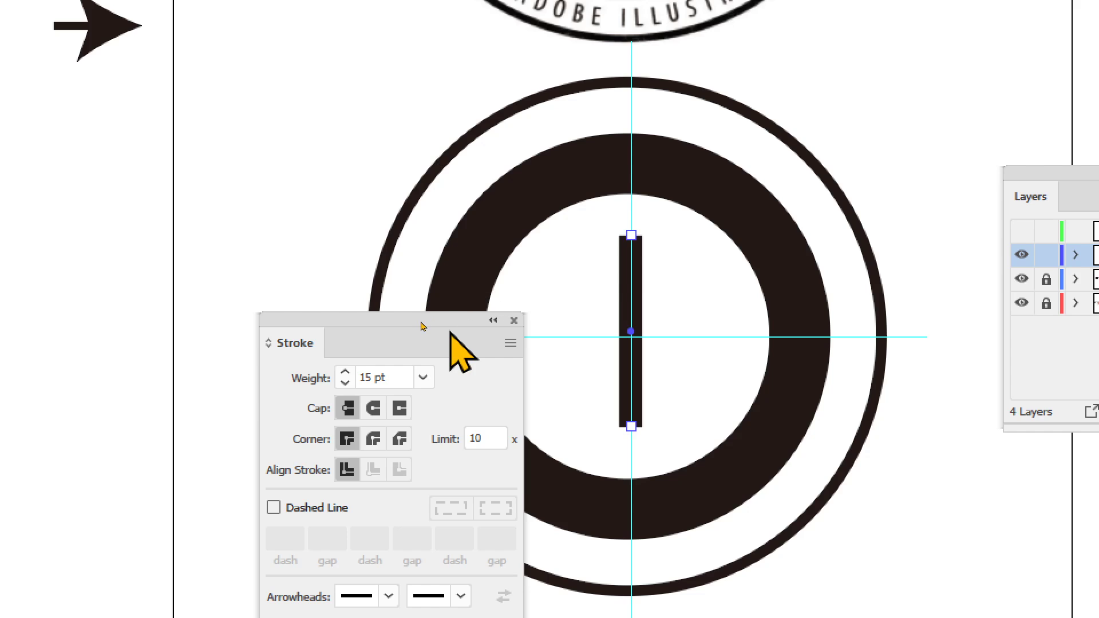
pyautogui.moveTo(452, 323)
pyautogui.mouseDown()
pyautogui.moveTo(455, 197)
pyautogui.moveTo(483, 98)
pyautogui.mouseUp()
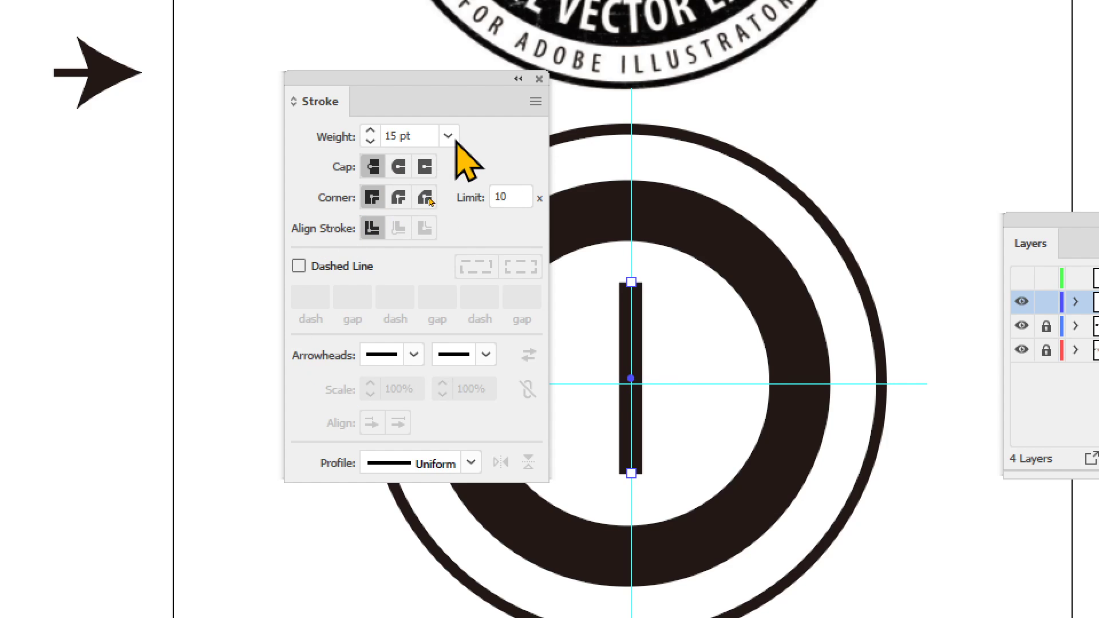
# Collapse the Stroke settings to the weight only and show the full options again.
pyautogui.click(536, 103)
pyautogui.click(598, 108)
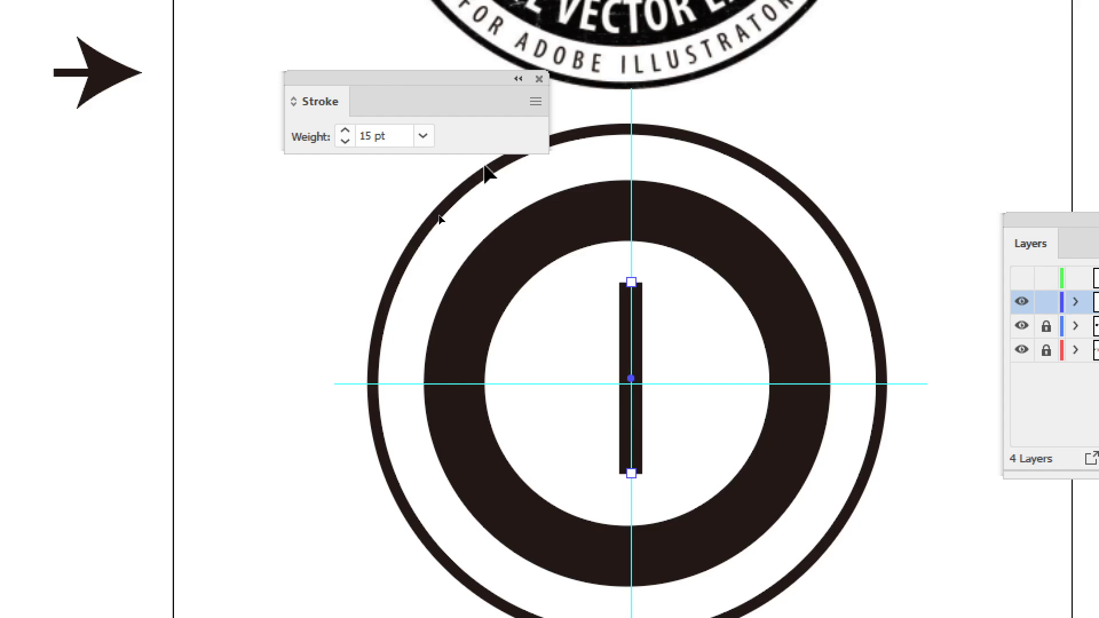
pyautogui.click(536, 103)
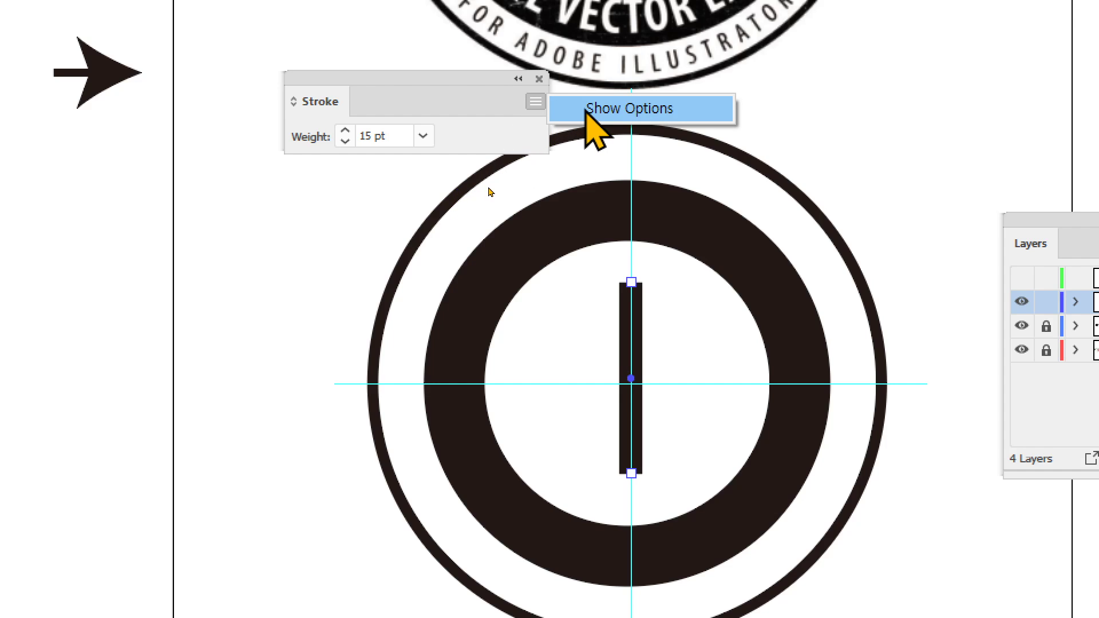
pyautogui.click(585, 110)
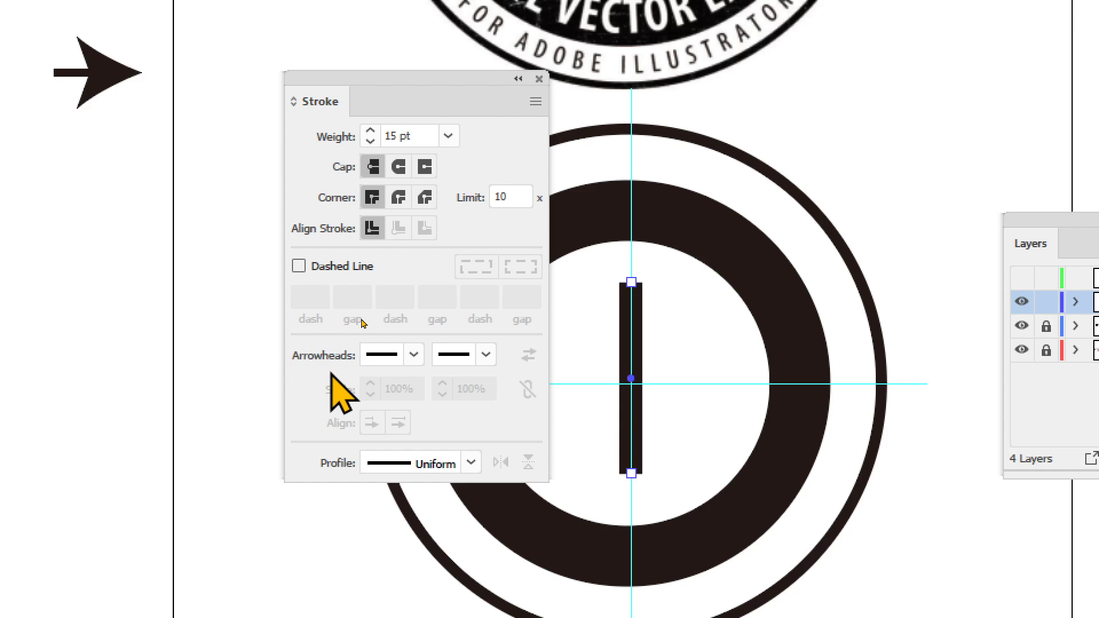
# Try the Arrow 1 and Arrow 7 arrowheads on the start of the vertical line.
pyautogui.click(411, 356)
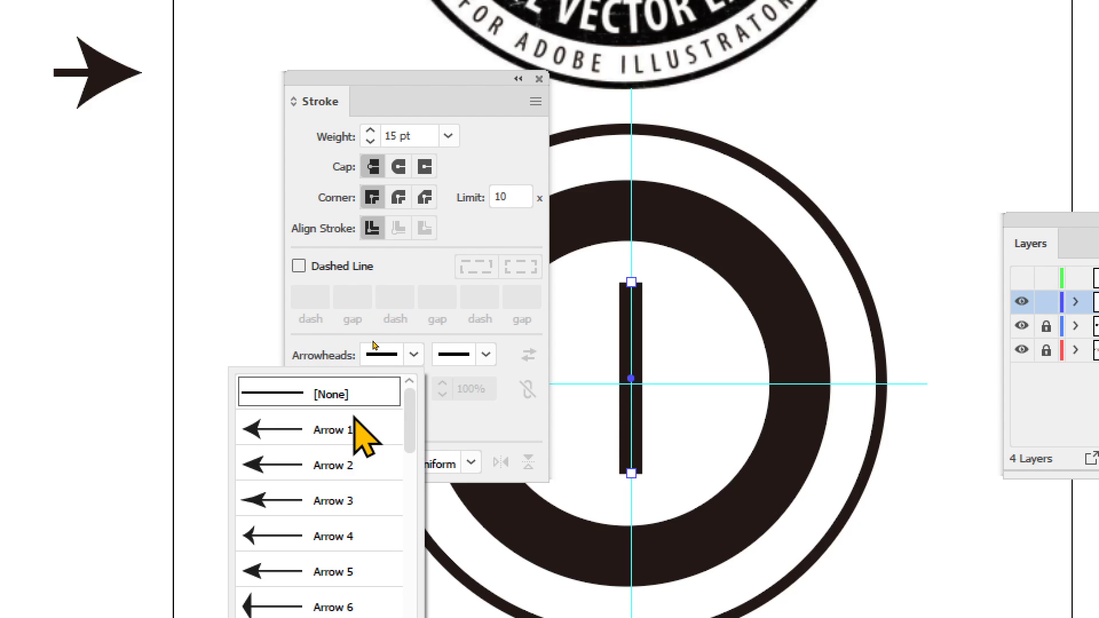
pyautogui.click(332, 429)
pyautogui.click(412, 356)
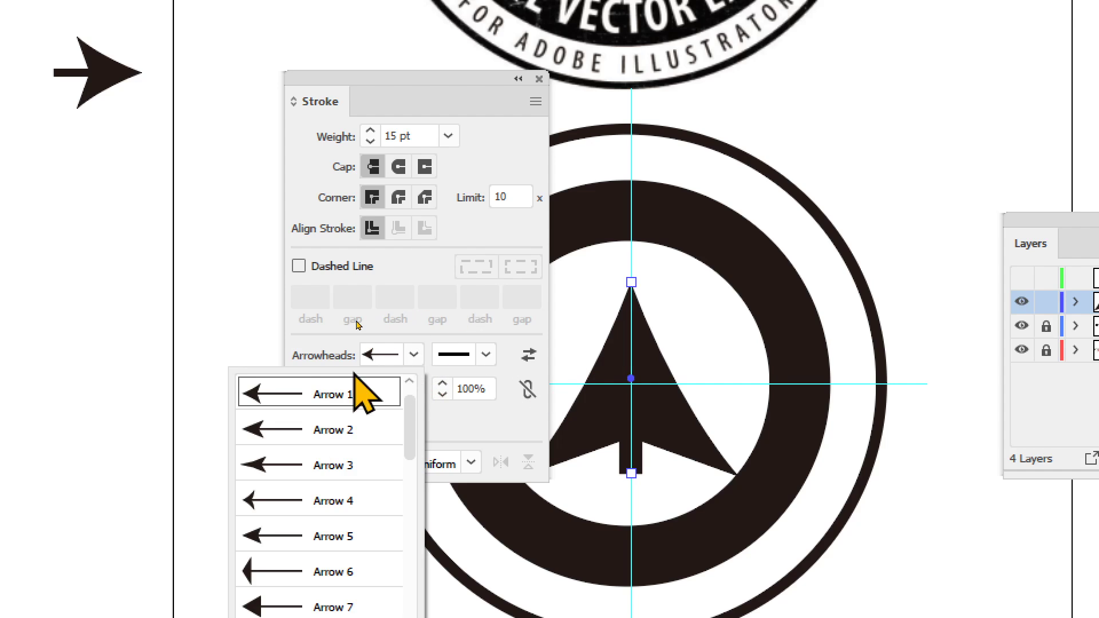
pyautogui.click(332, 608)
# Give the line's start an open-circle arrowhead and align it to extend beyond the end of the path.
pyautogui.click(414, 355)
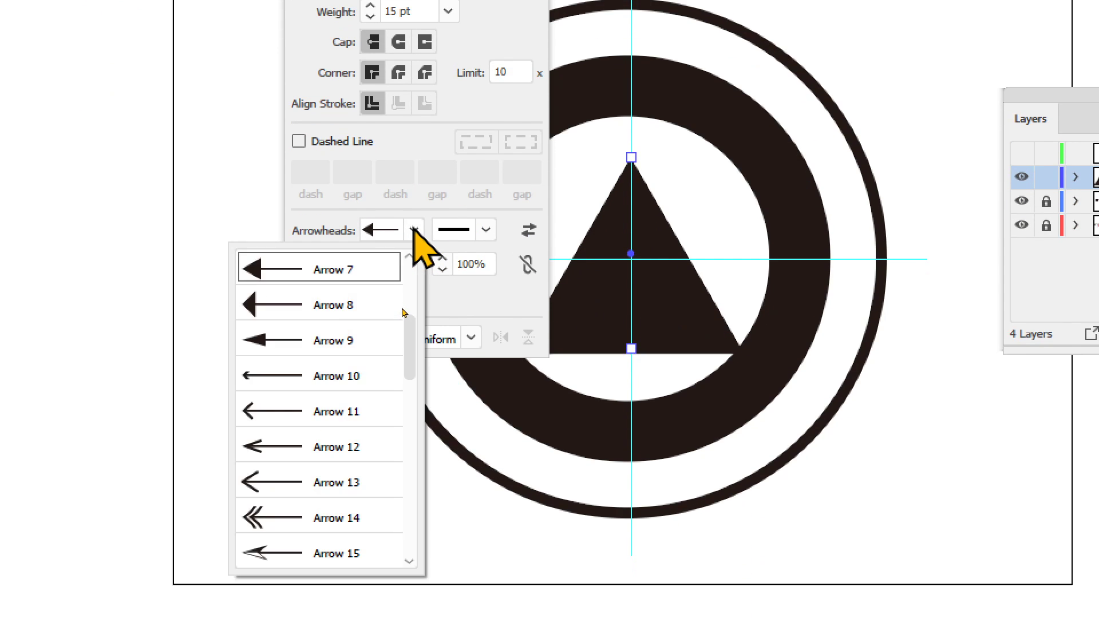
pyautogui.scroll(-5, 343, 290)
pyautogui.click(332, 343)
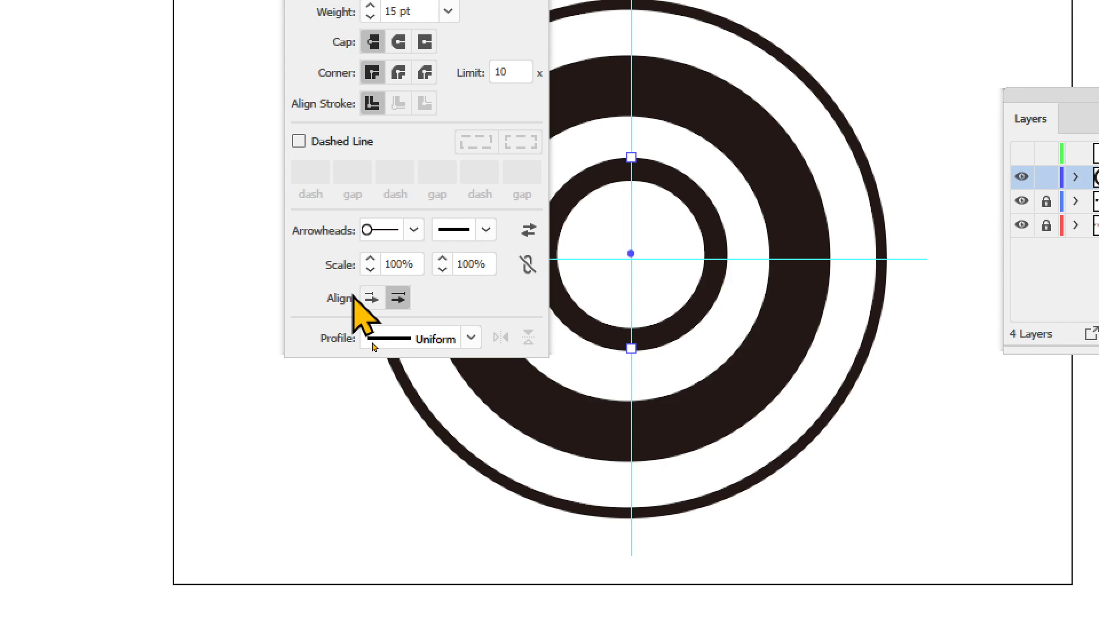
pyautogui.click(372, 298)
pyautogui.click(397, 299)
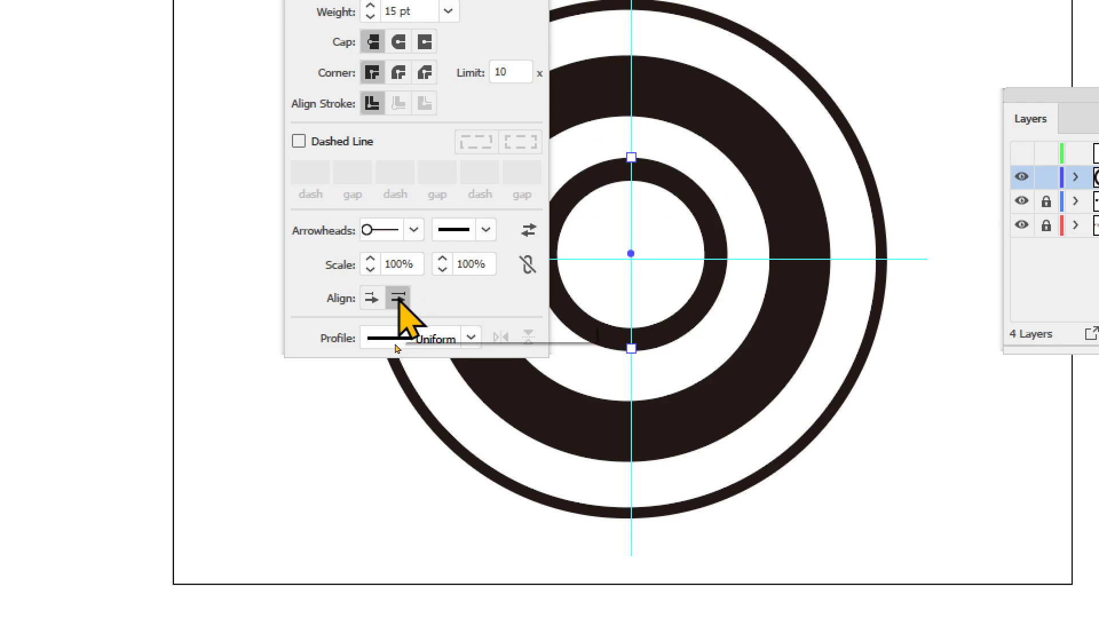
pyautogui.click(372, 299)
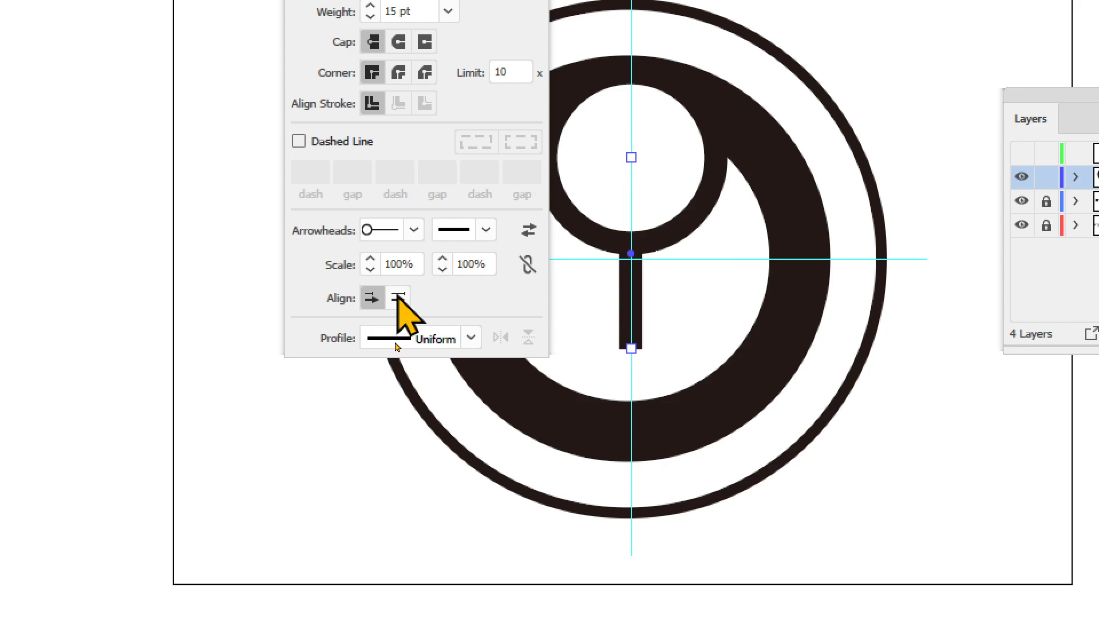
pyautogui.click(398, 299)
pyautogui.click(372, 298)
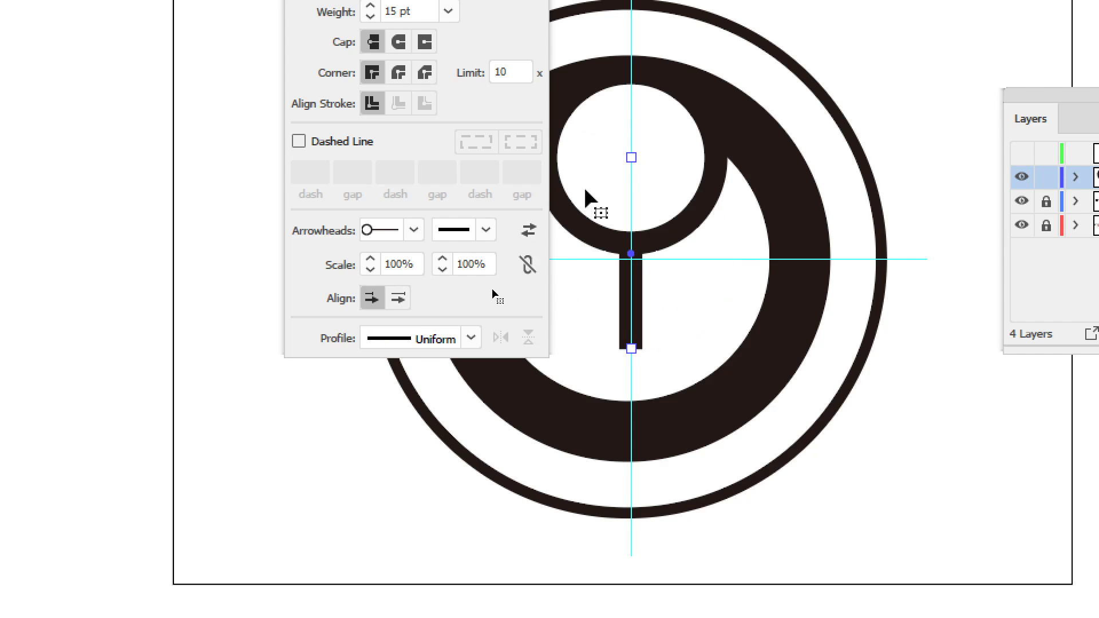
# Set the scale of the line's circular start arrowhead to 40%.
pyautogui.moveTo(413, 265); pyautogui.dragTo(395, 266)
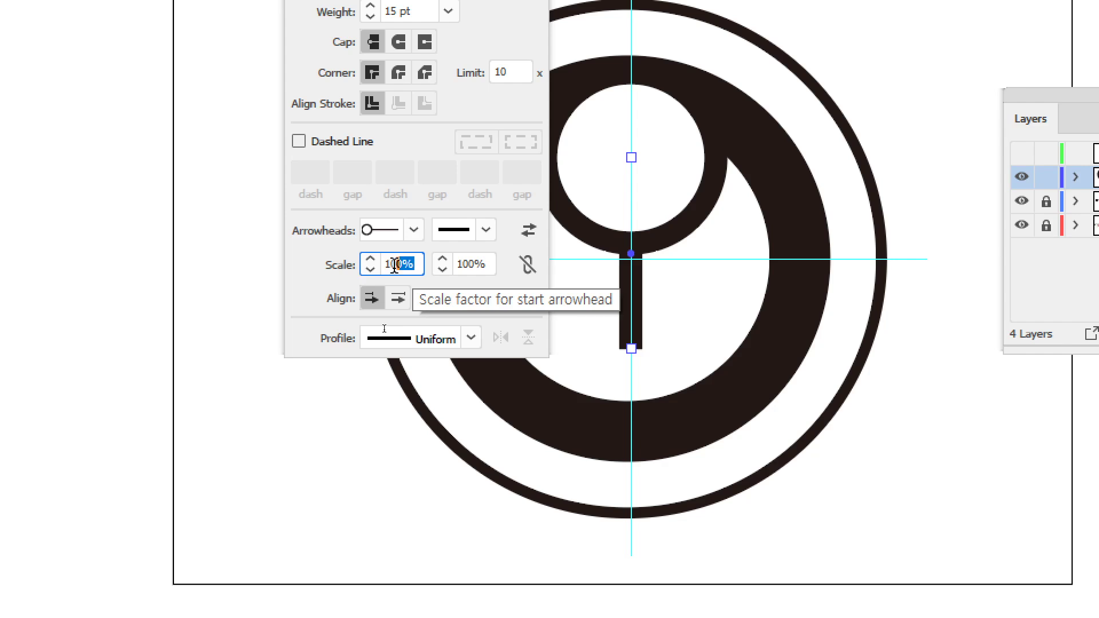
pyautogui.press('Down')
pyautogui.press('Down')
pyautogui.press('Down')
pyautogui.press('Down')
pyautogui.press('Down')
pyautogui.press('Down')
pyautogui.press('Down')
pyautogui.press('Down')
pyautogui.press('Down')
pyautogui.press('Down')
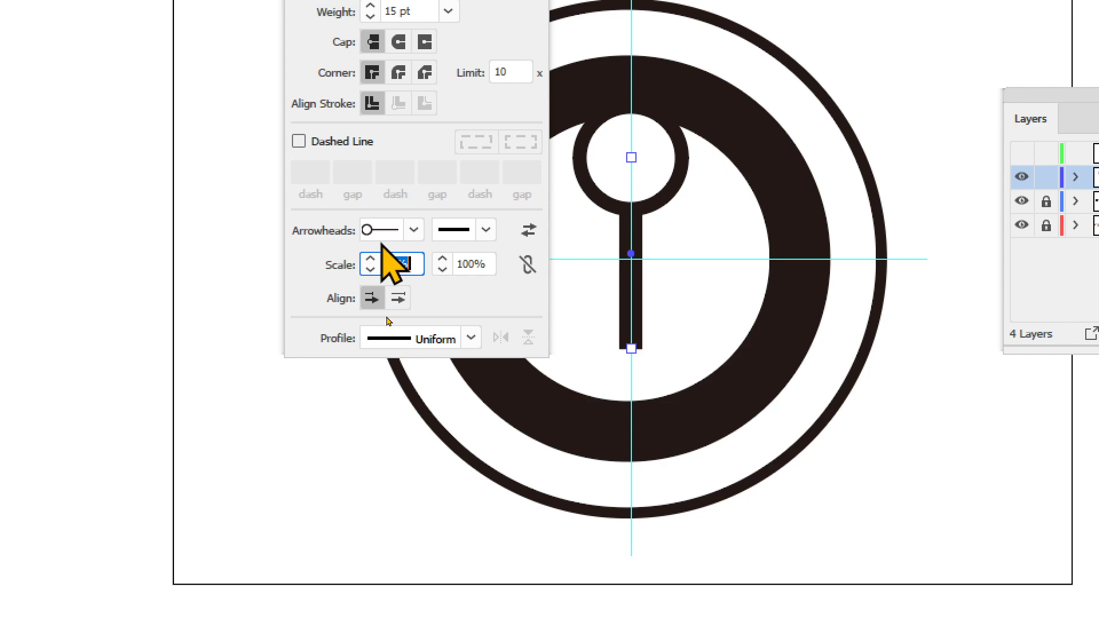
pyautogui.press('Up')
pyautogui.press('Up')
pyautogui.press('Up')
pyautogui.press('Up')
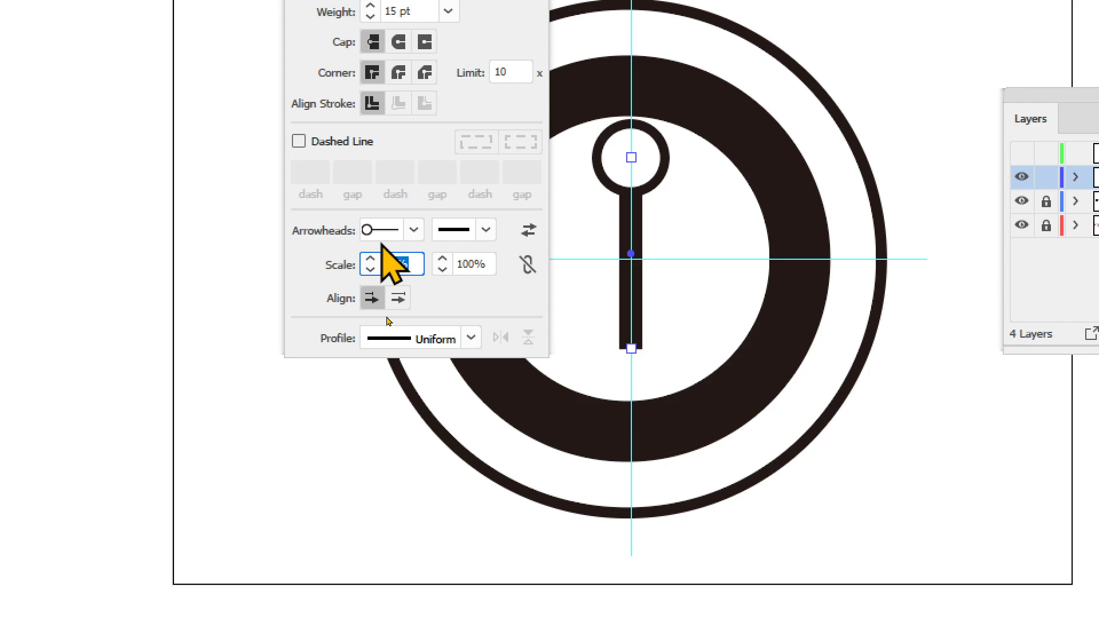
pyautogui.click(507, 335)
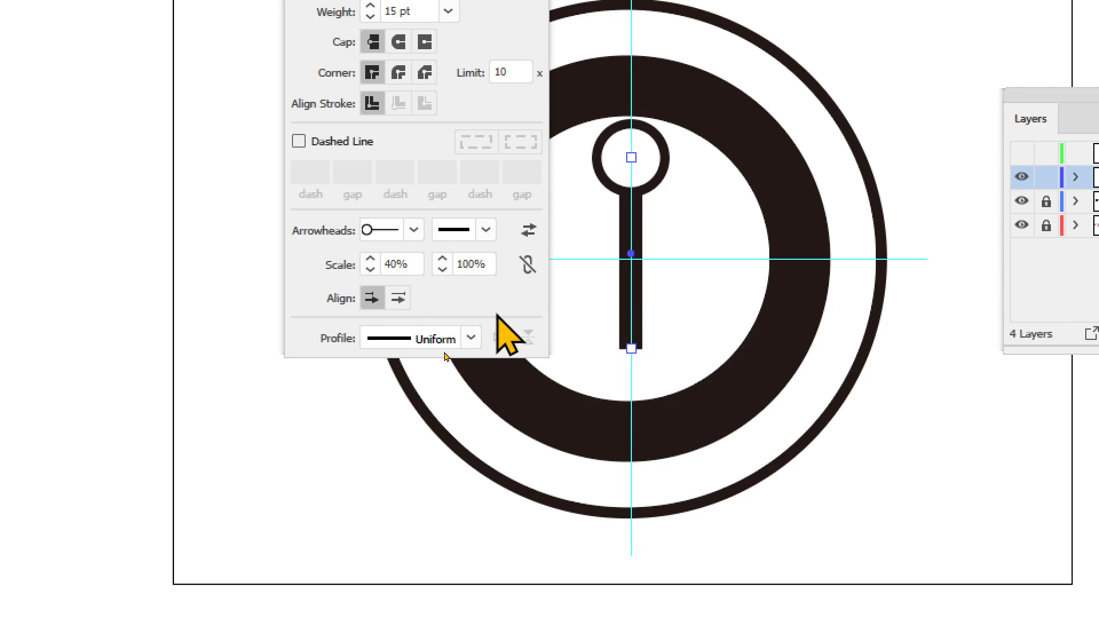
# Set the stroke weight of the anchor's shank line to 14 pt.
pyautogui.scroll(3, 559, 359)
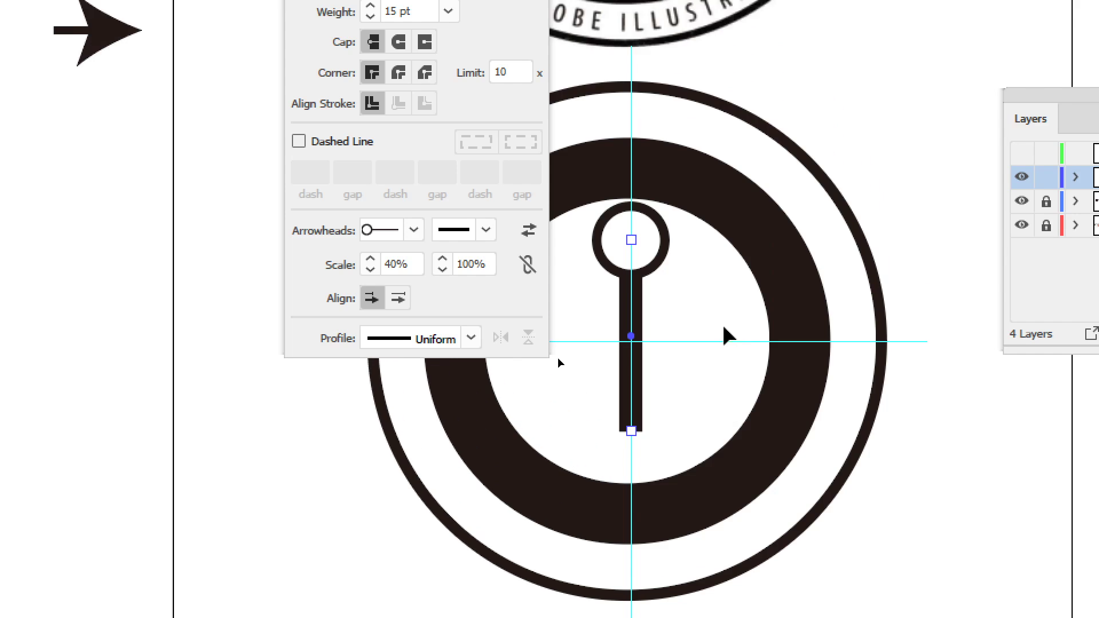
pyautogui.scroll(1, 559, 359)
pyautogui.scroll(-1, 559, 360)
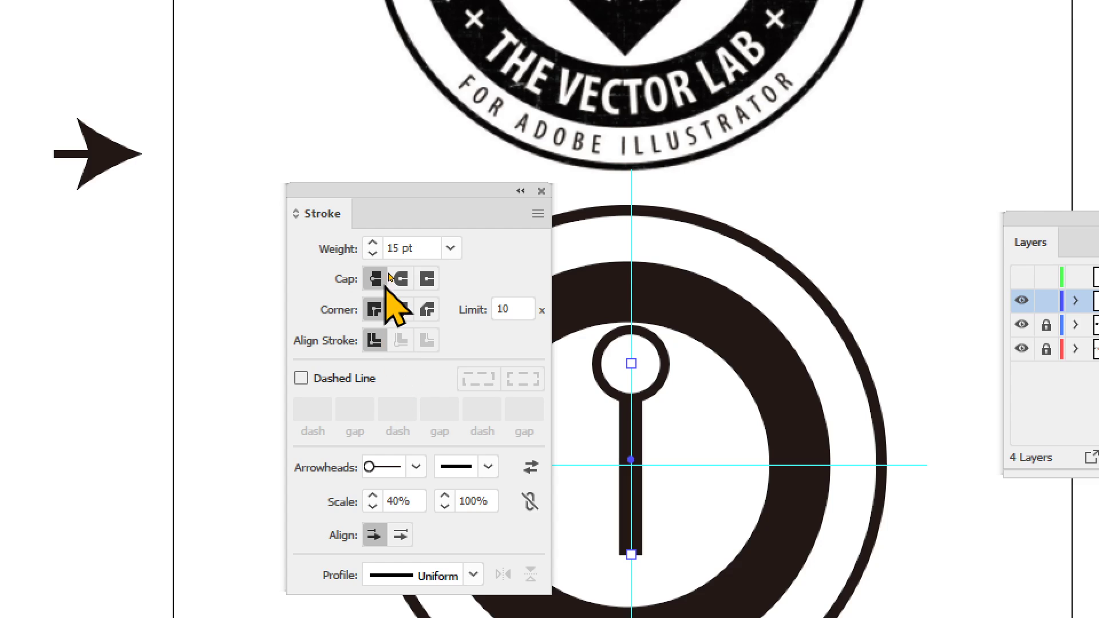
pyautogui.click(373, 253)
pyautogui.click(373, 254)
pyautogui.click(373, 253)
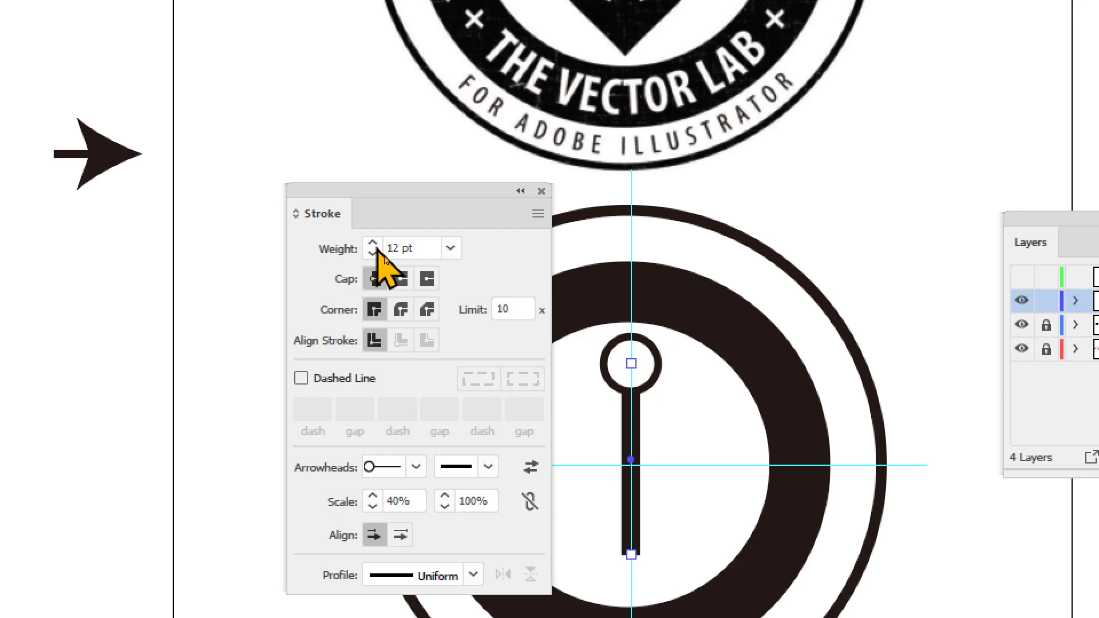
pyautogui.click(373, 243)
pyautogui.click(372, 242)
pyautogui.click(373, 242)
pyautogui.click(373, 243)
pyautogui.click(373, 254)
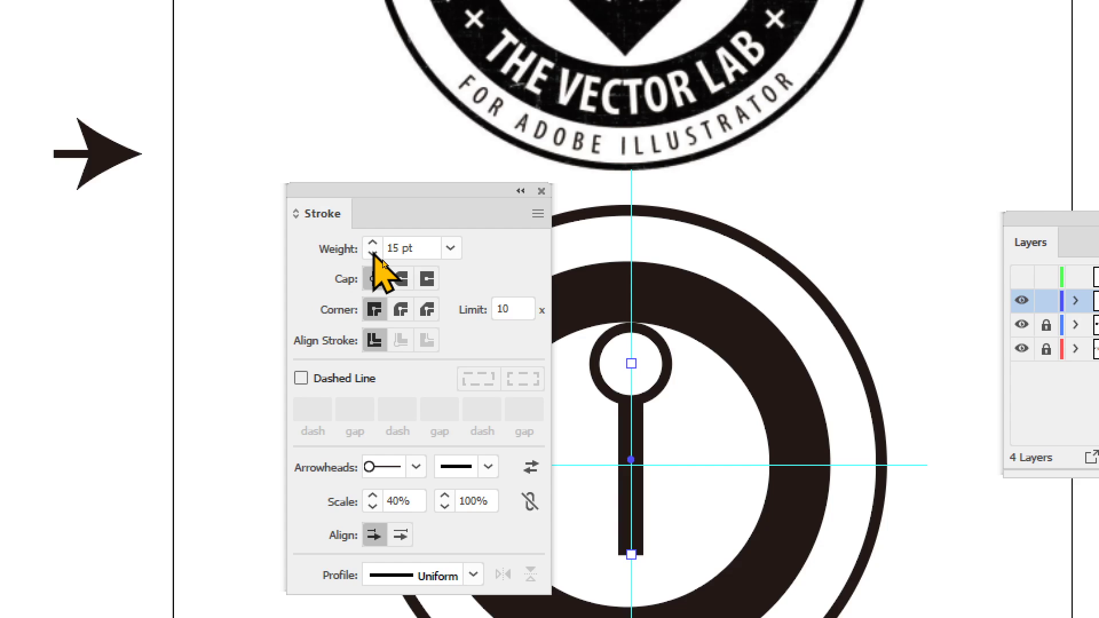
pyautogui.click(373, 254)
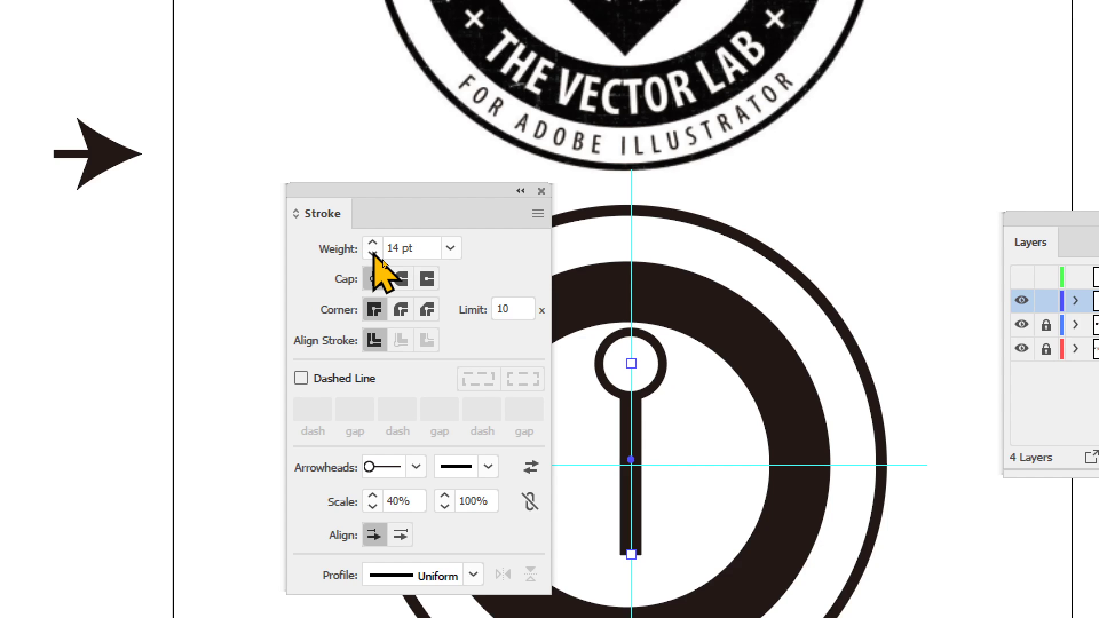
# Deselect the shank line and move the floating Stroke settings clear of the rings.
pyautogui.moveTo(458, 194); pyautogui.dragTo(443, 177)
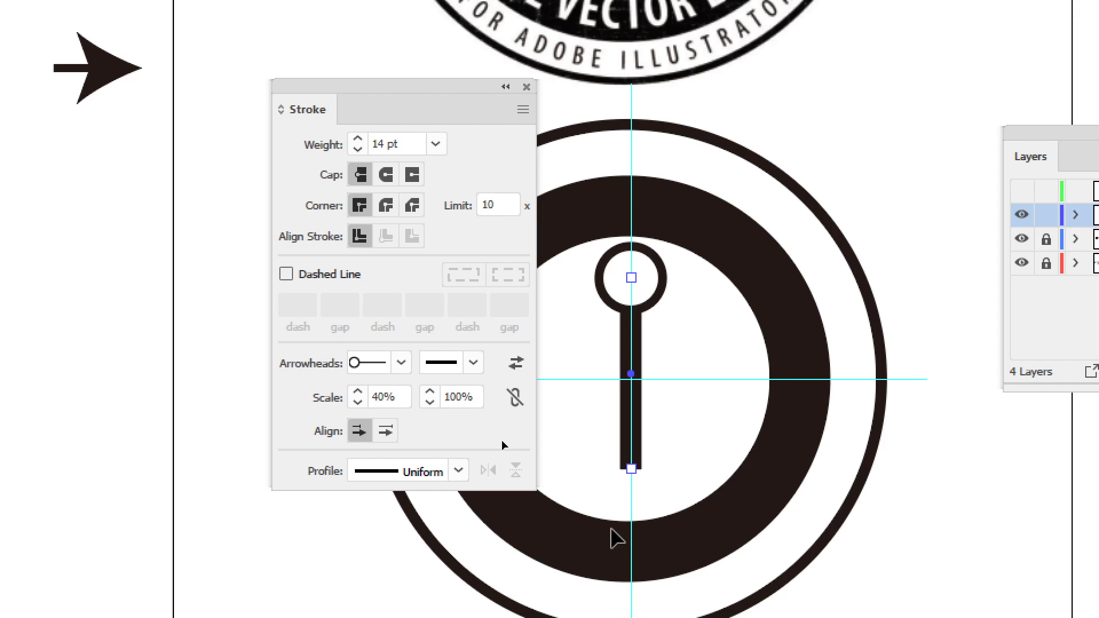
pyautogui.click(698, 436)
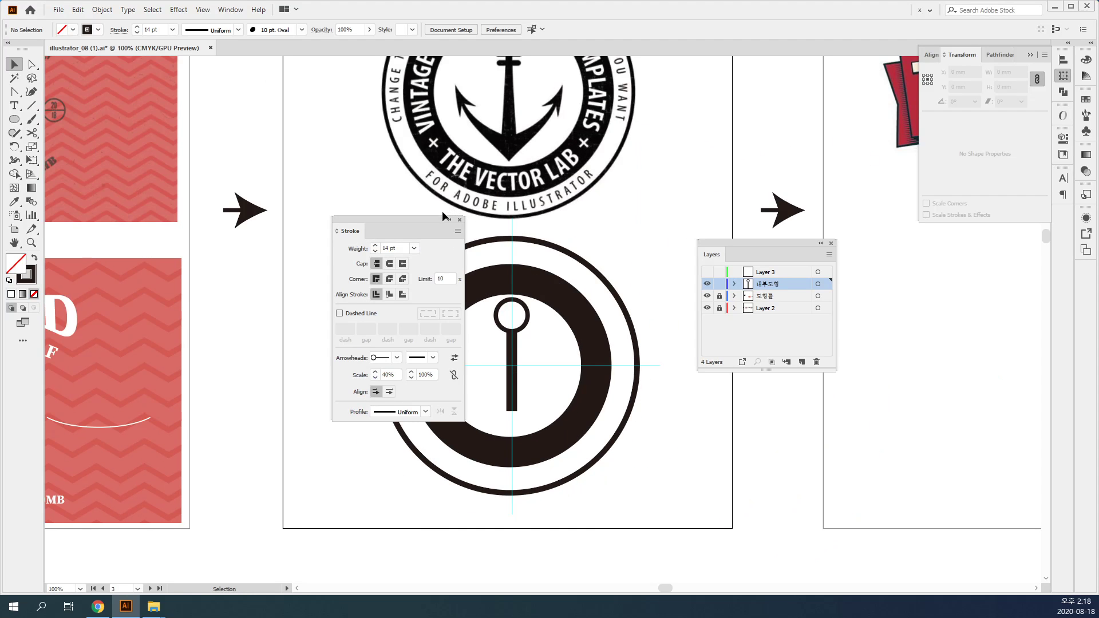
pyautogui.moveTo(431, 224); pyautogui.dragTo(339, 223)
pyautogui.moveTo(532, 58); pyautogui.dragTo(538, 129)
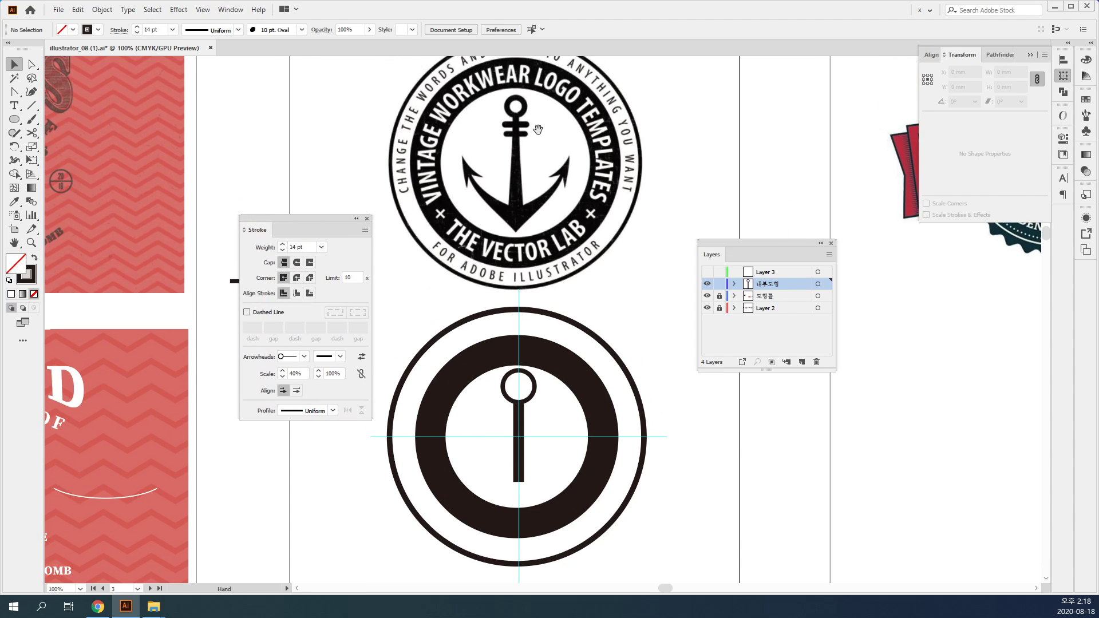
# Dock the floating Layers settings with the collapsed panels and move the Stroke settings clear of the rings.
pyautogui.moveTo(586, 338); pyautogui.dragTo(535, 279)
pyautogui.click(534, 265)
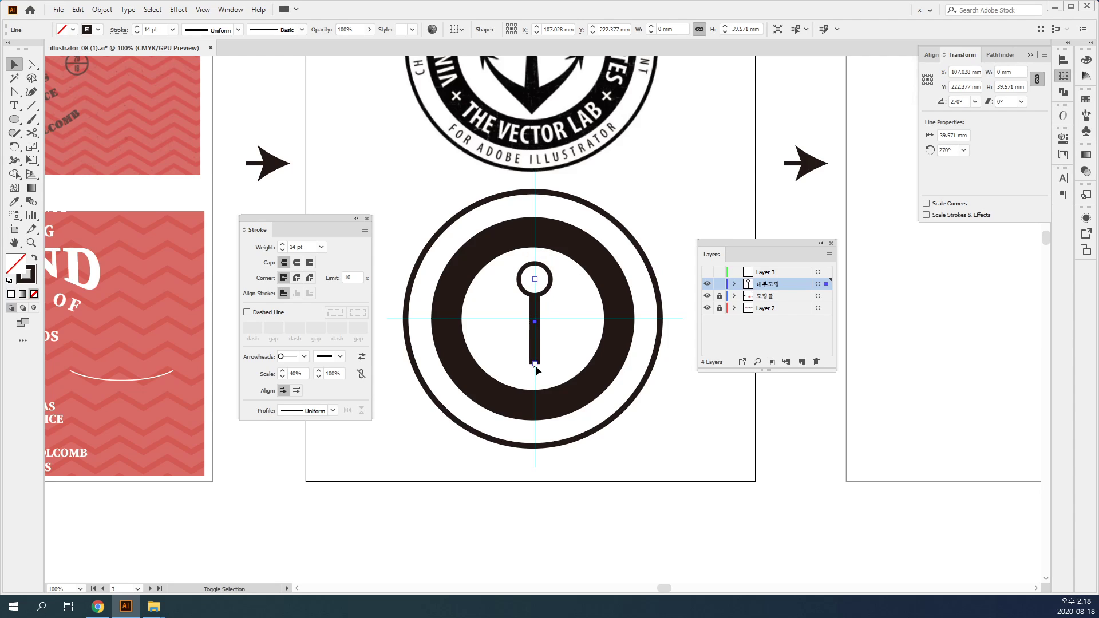
pyautogui.click(677, 394)
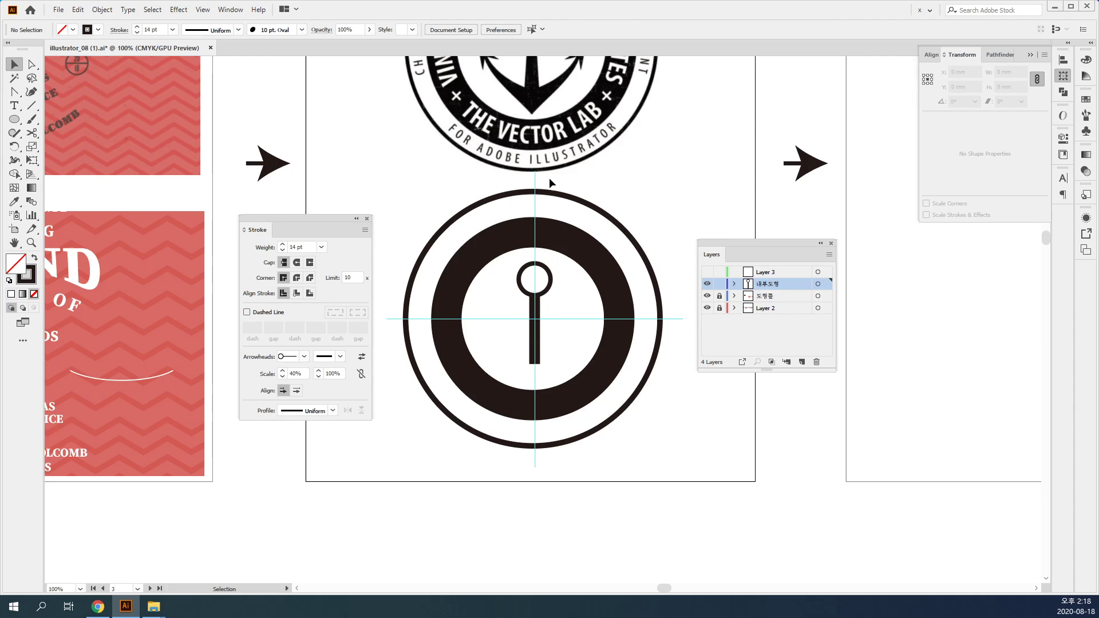
pyautogui.moveTo(538, 129); pyautogui.dragTo(530, 172)
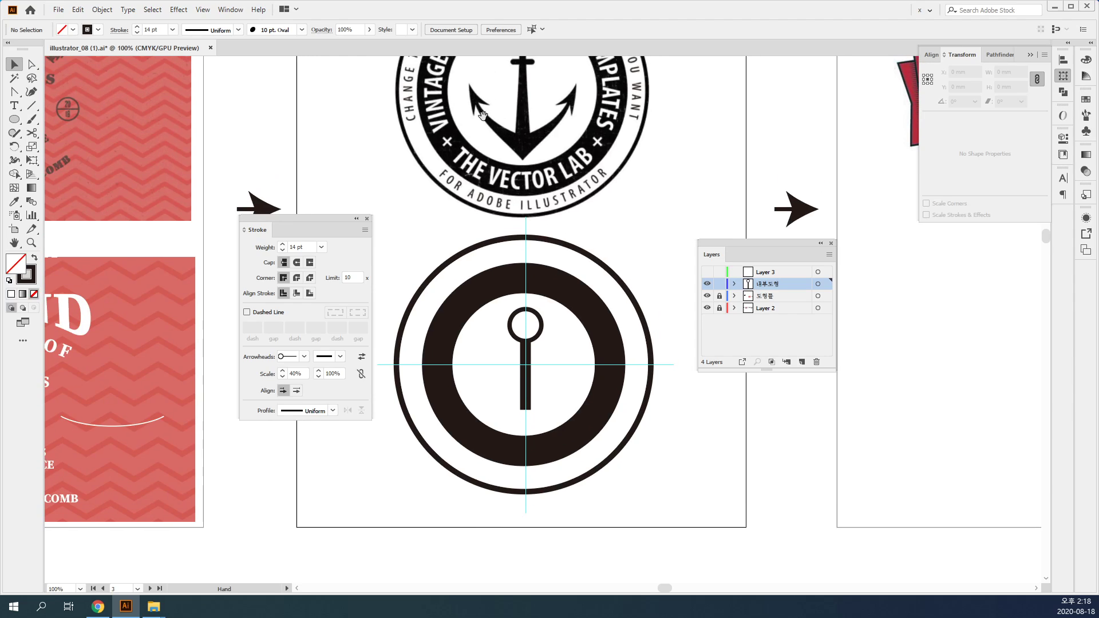
pyautogui.click(547, 412)
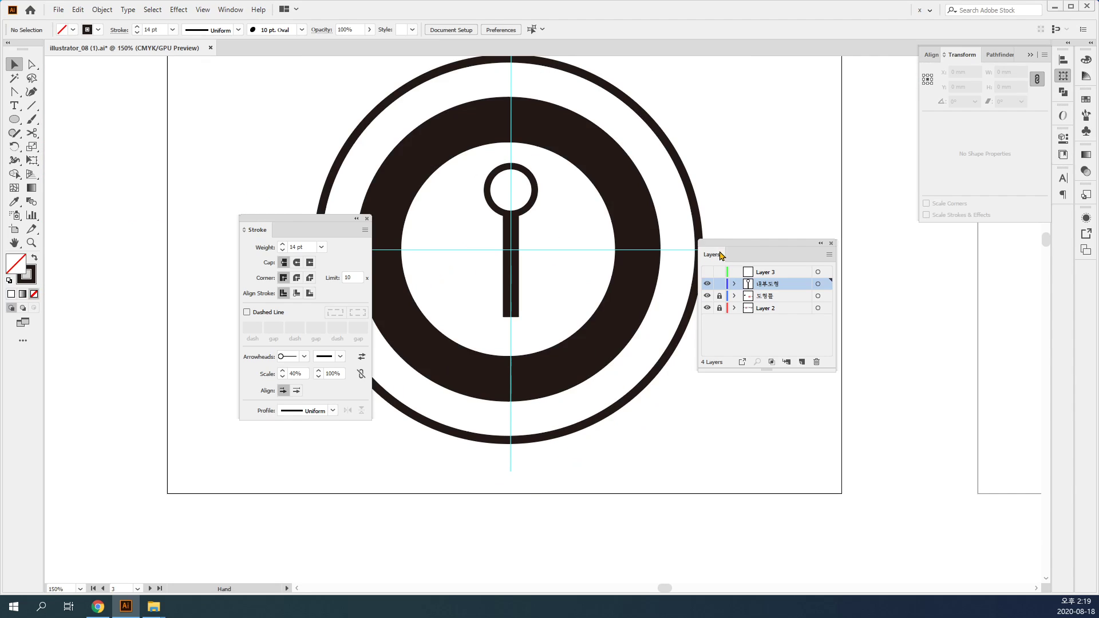
pyautogui.moveTo(721, 255); pyautogui.dragTo(1063, 217)
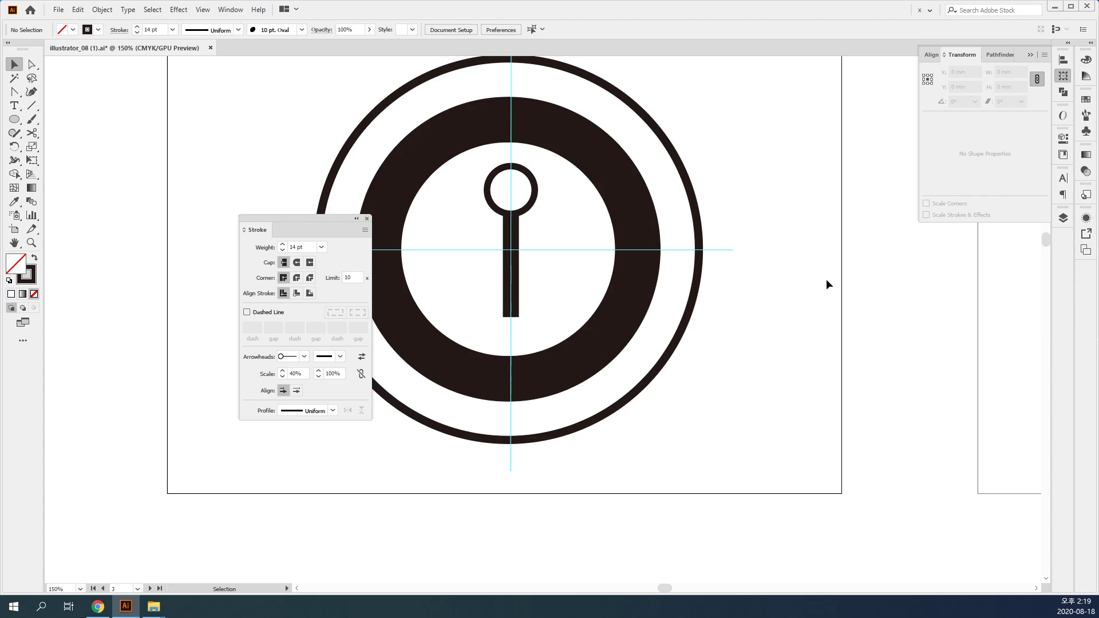
pyautogui.moveTo(329, 224); pyautogui.dragTo(223, 210)
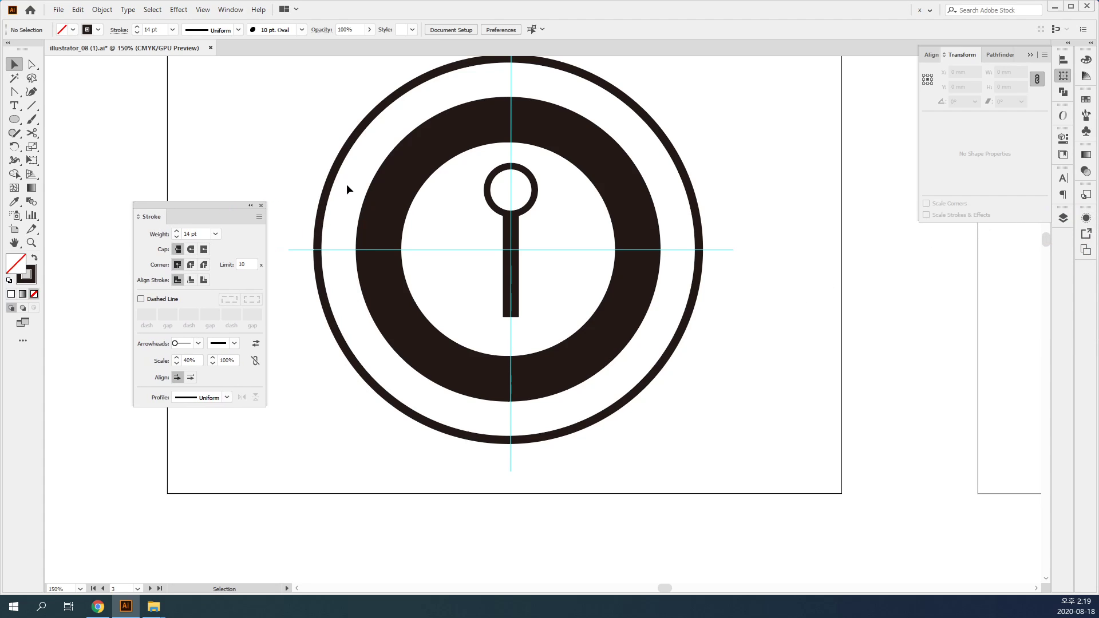
# Draw a square about 27 mm wide beside the concentric rings and rotate it 45° into a diamond.
pyautogui.click(14, 119)
pyautogui.click(90, 122)
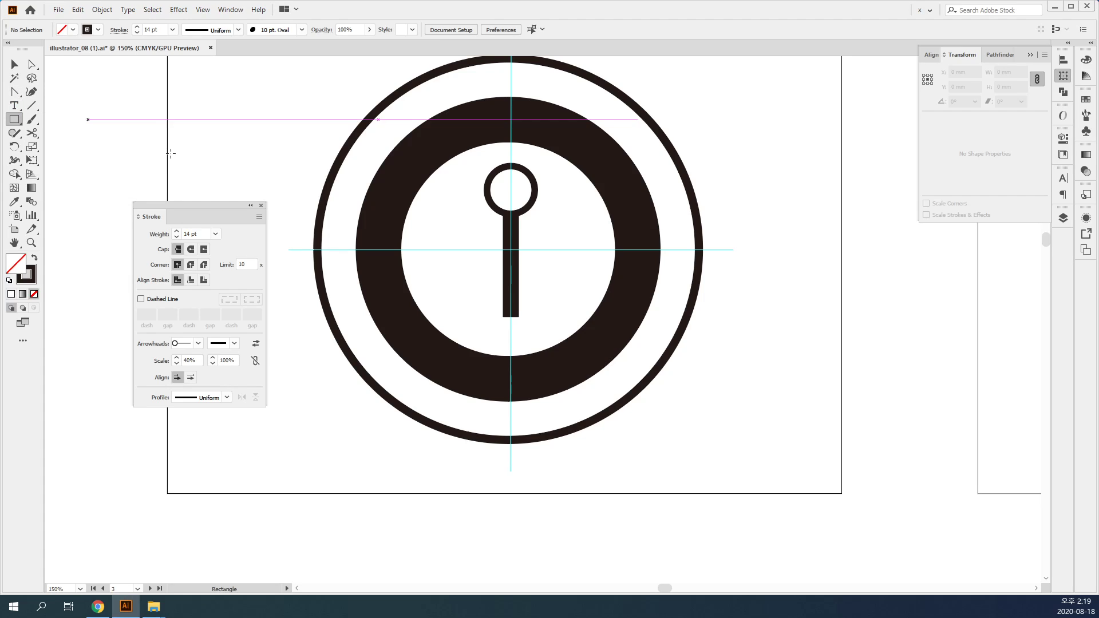
pyautogui.moveTo(763, 263); pyautogui.dragTo(851, 351)
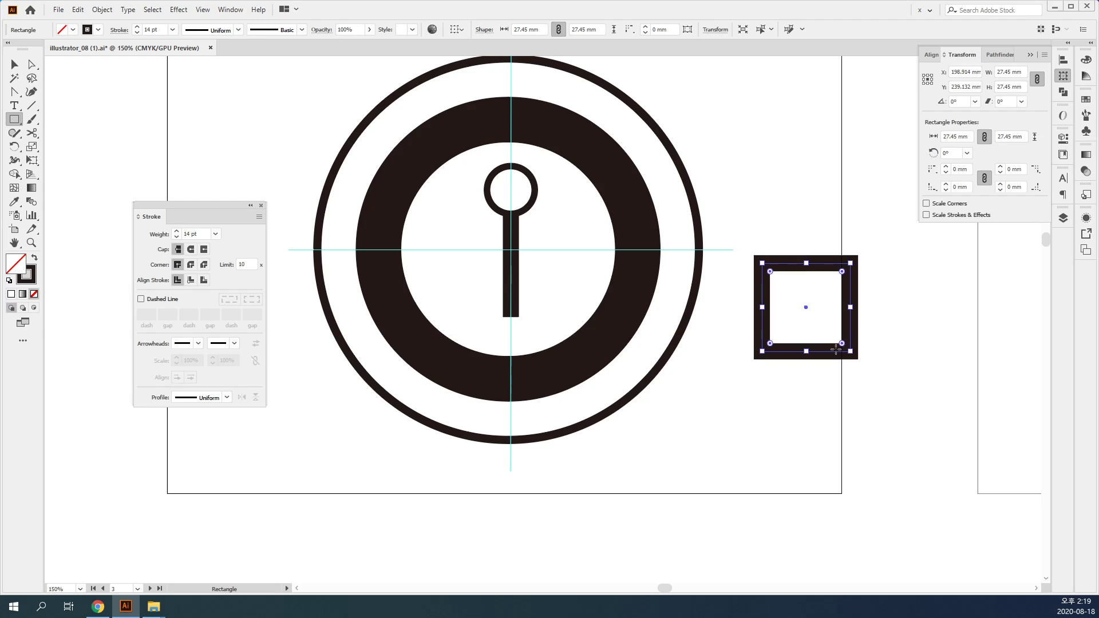
pyautogui.press('r')
pyautogui.press('Return')
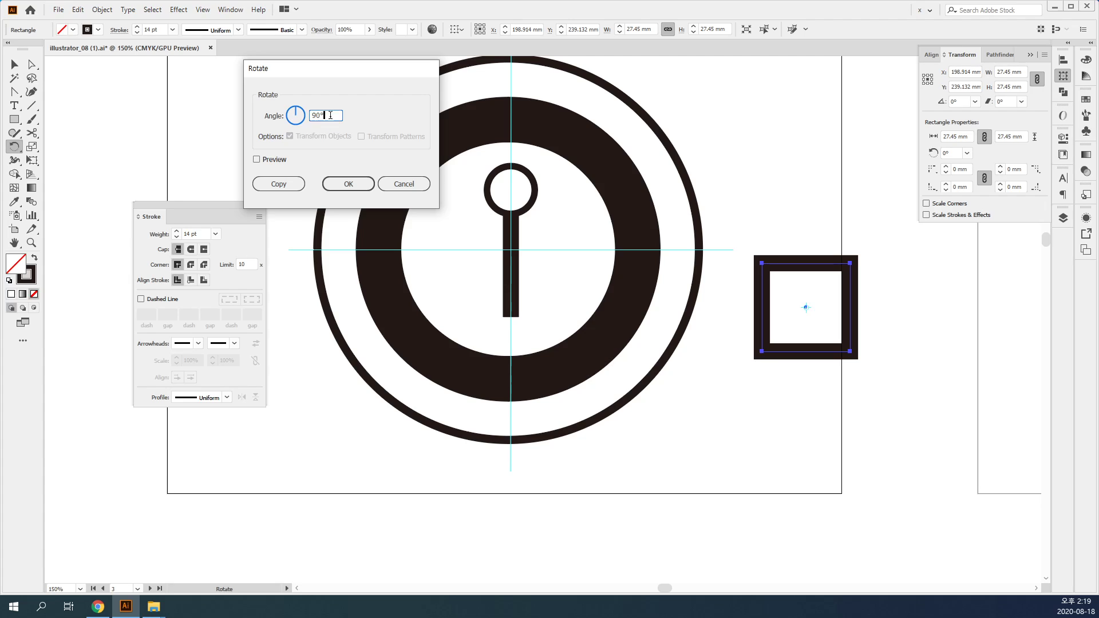
pyautogui.write('45')
pyautogui.press('Return')
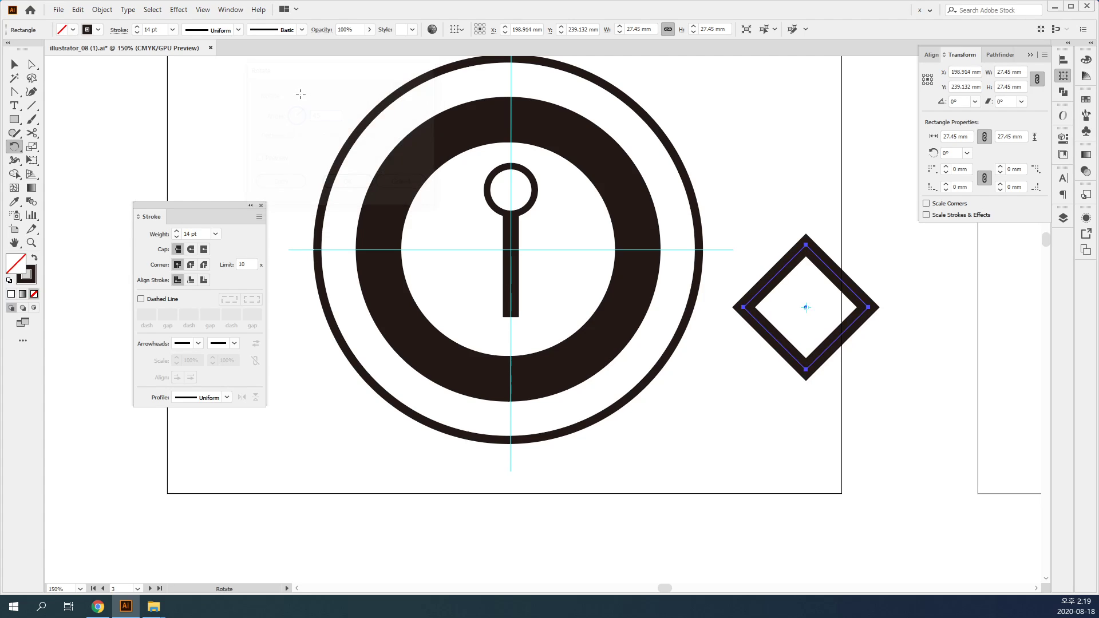
pyautogui.press('v')
pyautogui.click(648, 299)
# Select the diamond's upper corner anchor and change the shape's stroke colour to yellow.
pyautogui.scroll(5, 649, 299)
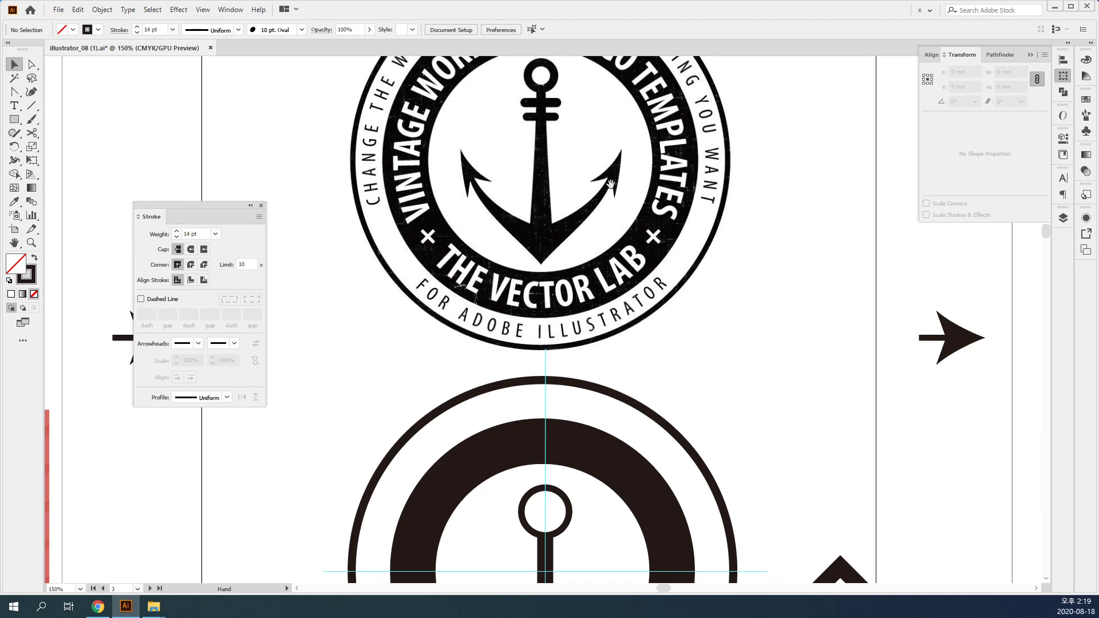
pyautogui.moveTo(713, 477); pyautogui.dragTo(576, 170)
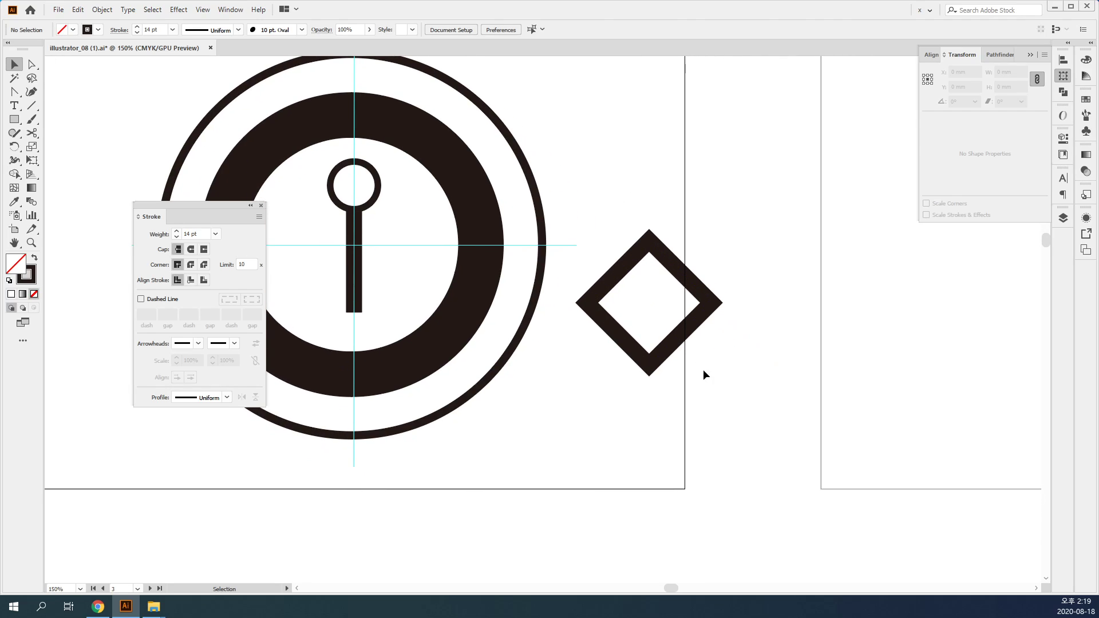
pyautogui.moveTo(703, 369); pyautogui.dragTo(613, 264)
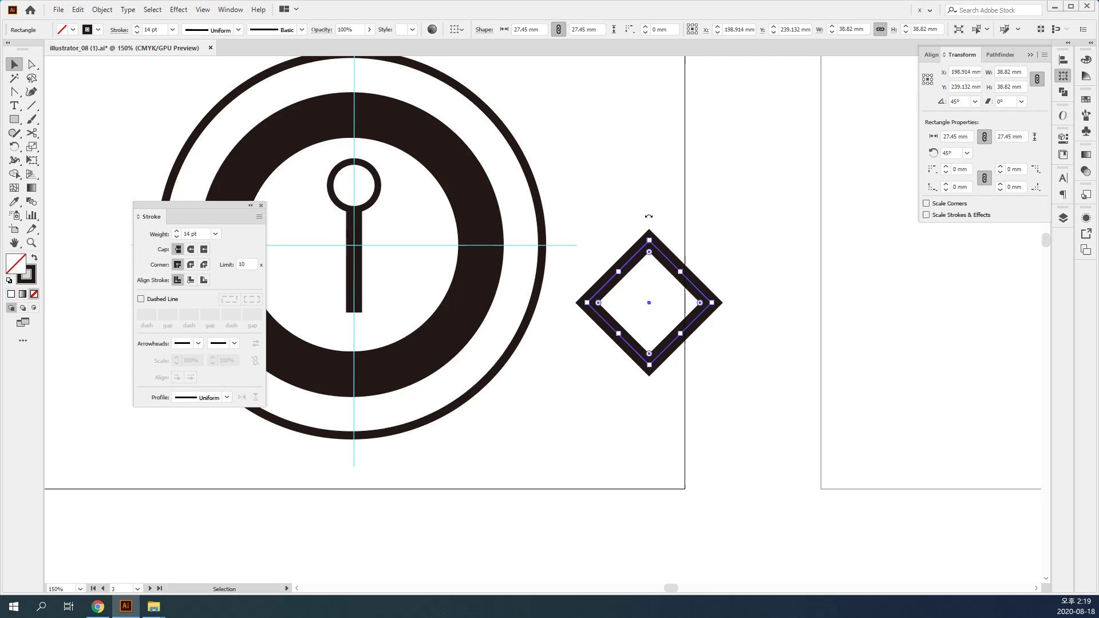
pyautogui.press('a')
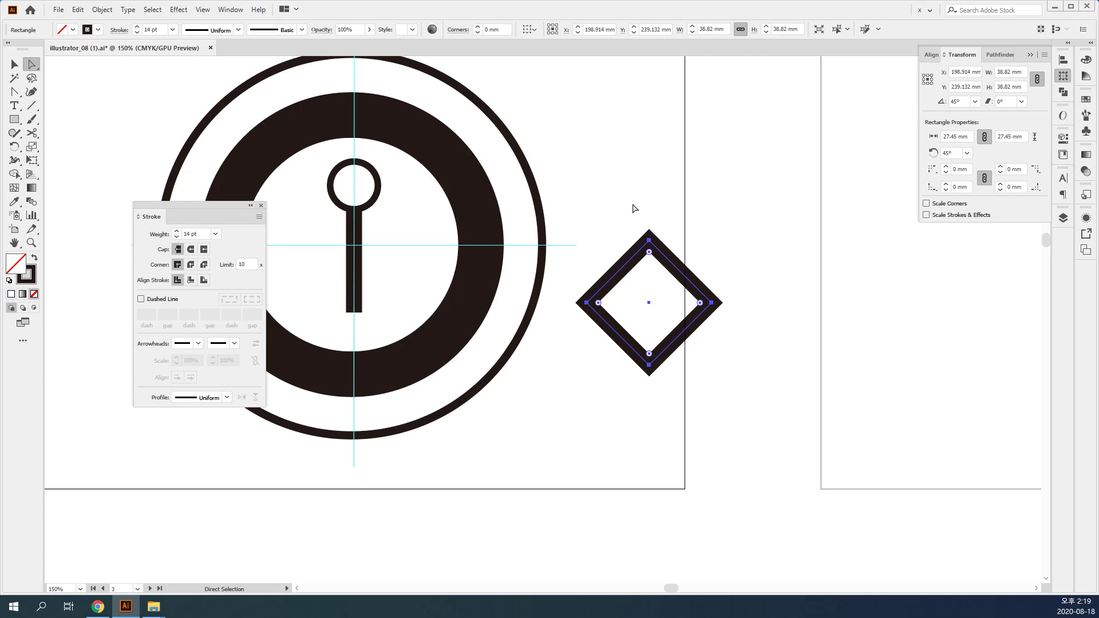
pyautogui.moveTo(635, 208); pyautogui.dragTo(670, 259)
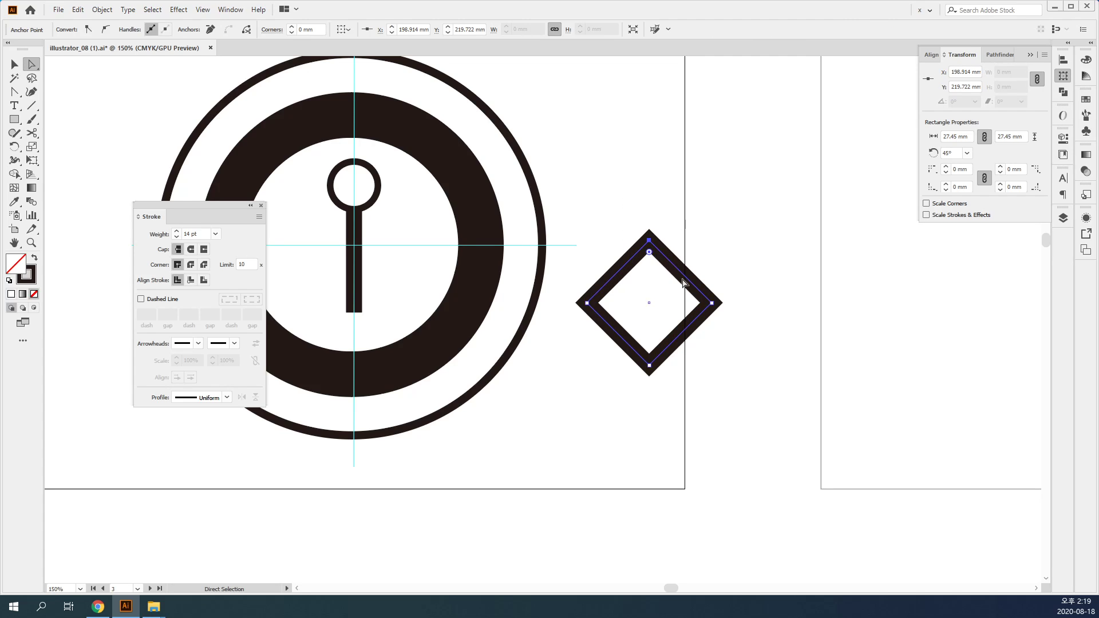
pyautogui.press('x')
pyautogui.click(1086, 101)
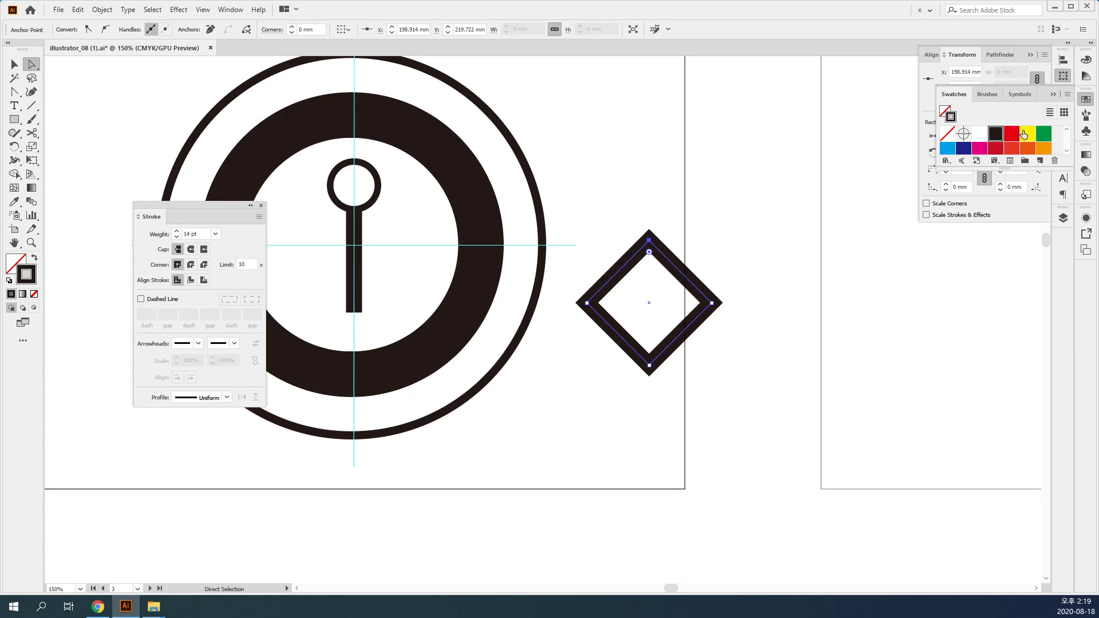
pyautogui.click(1026, 137)
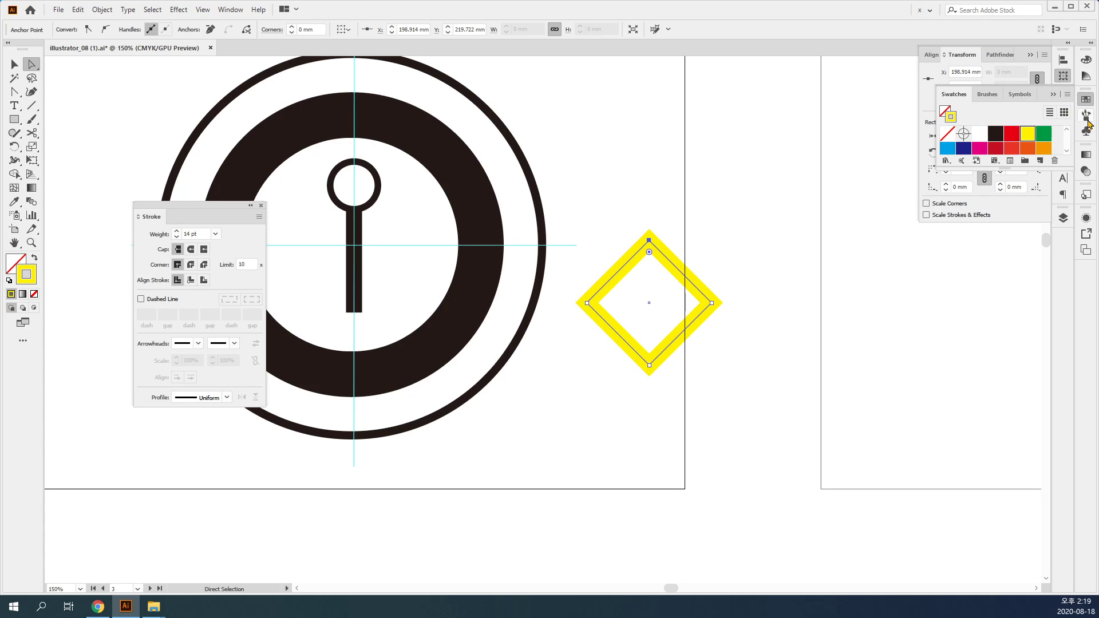
# Try stroke weights of 0, 0.25 and 6 pt on the yellow diamond and return it to 14 pt.
pyautogui.doubleClick(200, 234)
pyautogui.write('0')
pyautogui.press('Return')
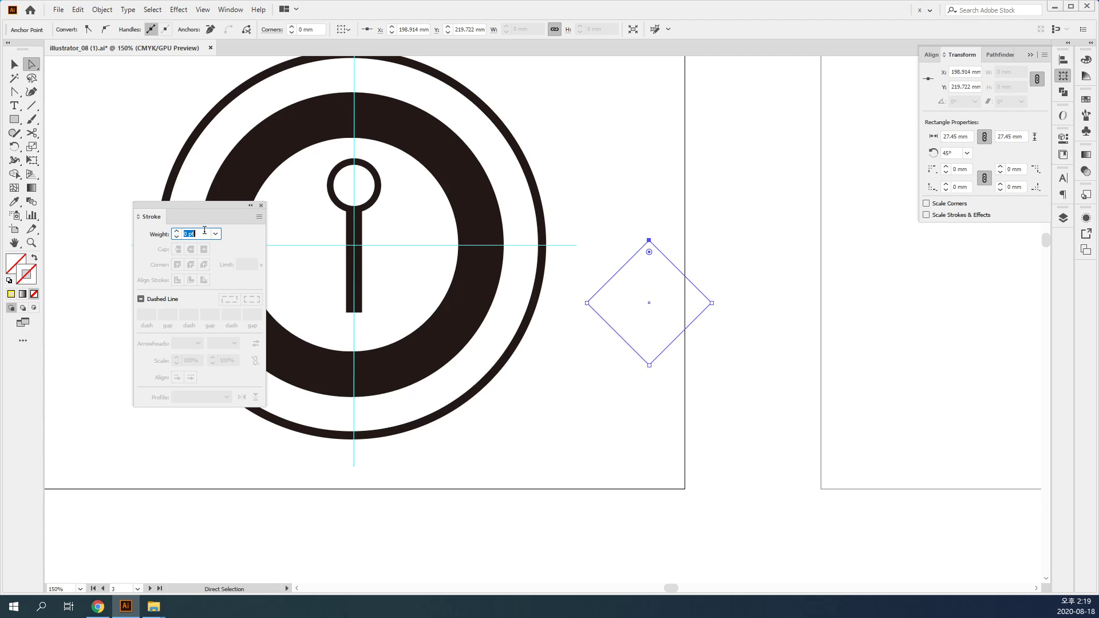
pyautogui.write('0.25')
pyautogui.press('Return')
pyautogui.write('6')
pyautogui.press('Return')
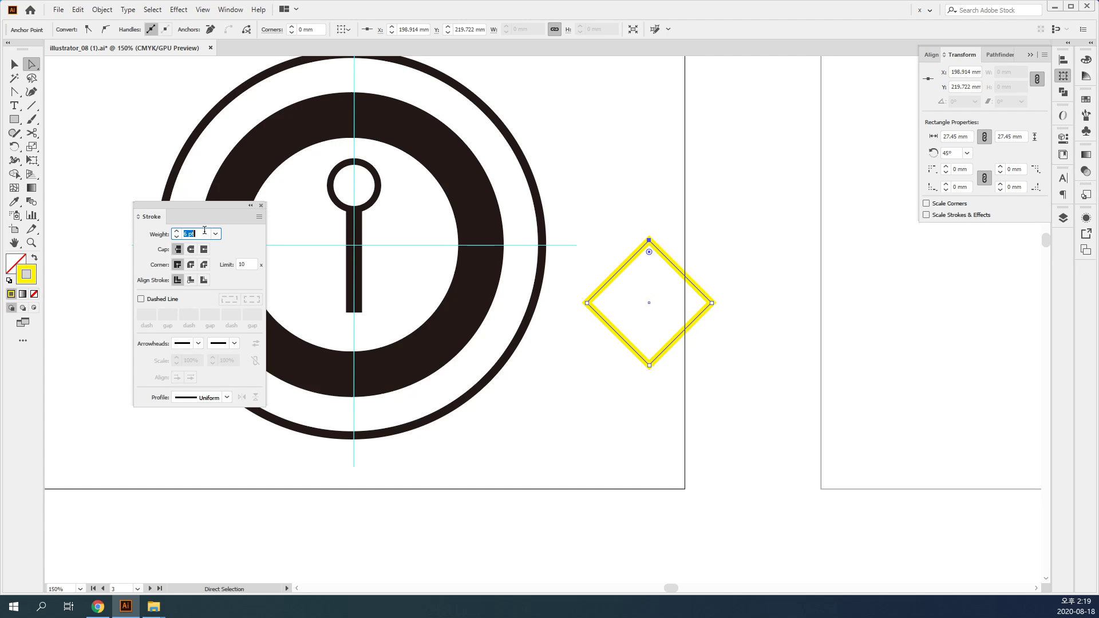
pyautogui.write('14')
# Try shaping a curved V by moving the diamond's upper anchor below its centre, smoothing it and swapping fill with stroke.
pyautogui.moveTo(649, 240); pyautogui.dragTo(649, 331)
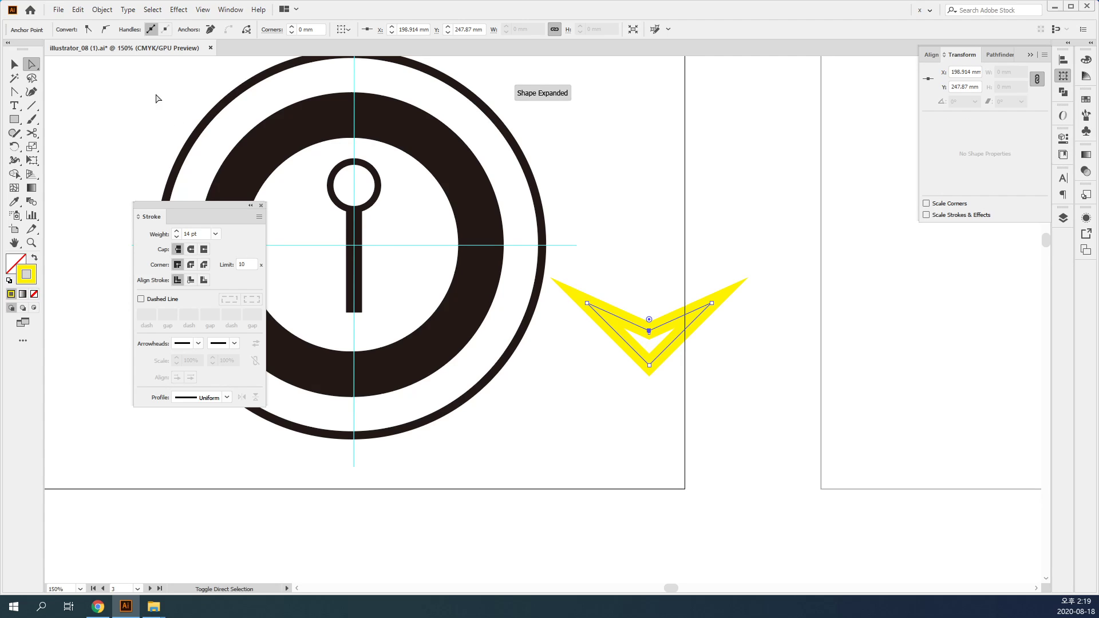
pyautogui.click(106, 31)
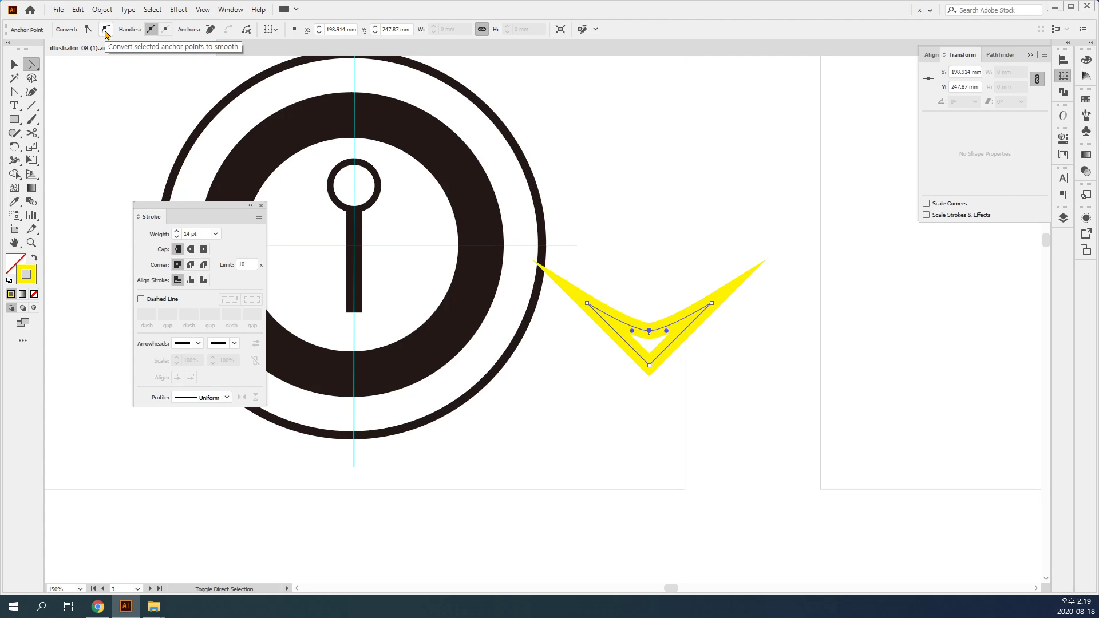
pyautogui.hotkey('shift', 'x')
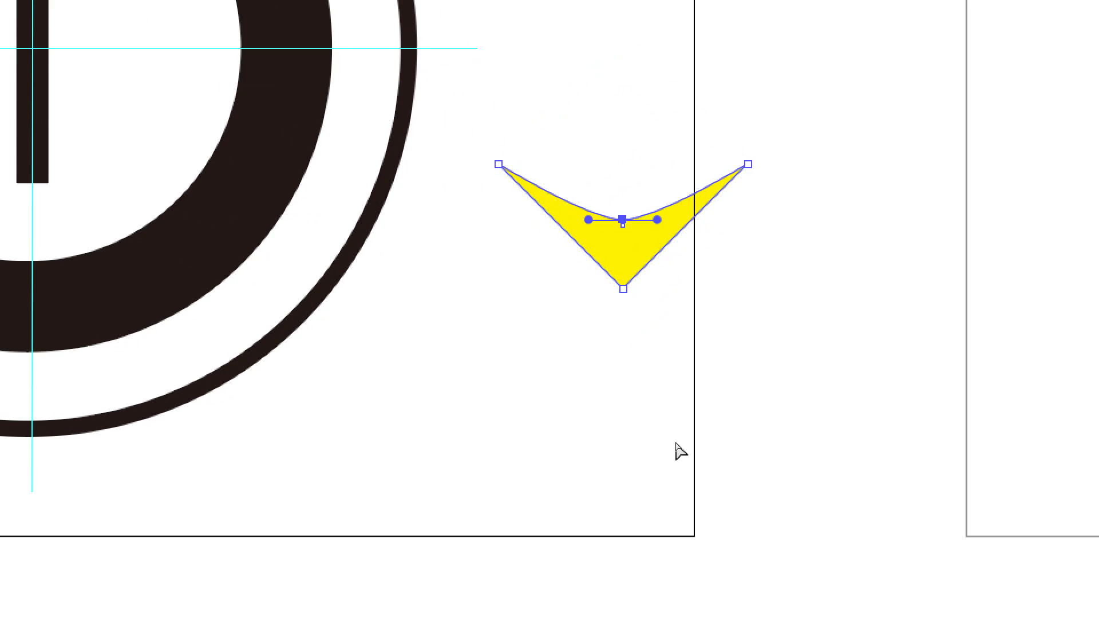
# Undo the fill swap, anchor smoothing and anchor move on the diamond, and deselect it.
pyautogui.press('v')
pyautogui.hotkey('ctrl', 'z')
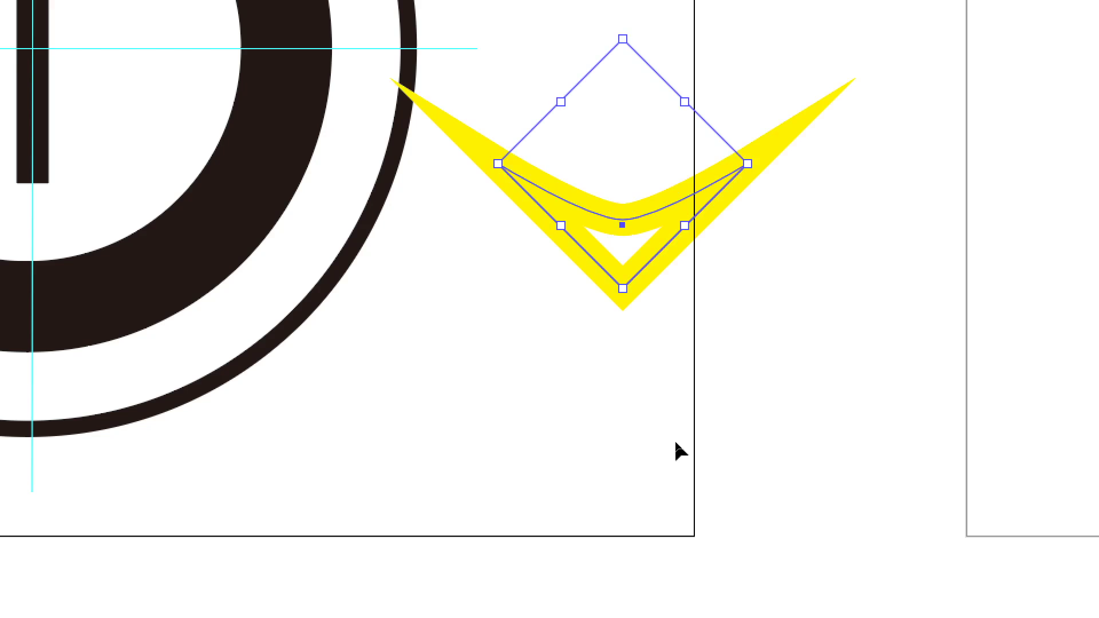
pyautogui.hotkey('ctrl', 'z')
pyautogui.hotkey('ctrl', 'z')
pyautogui.press('a')
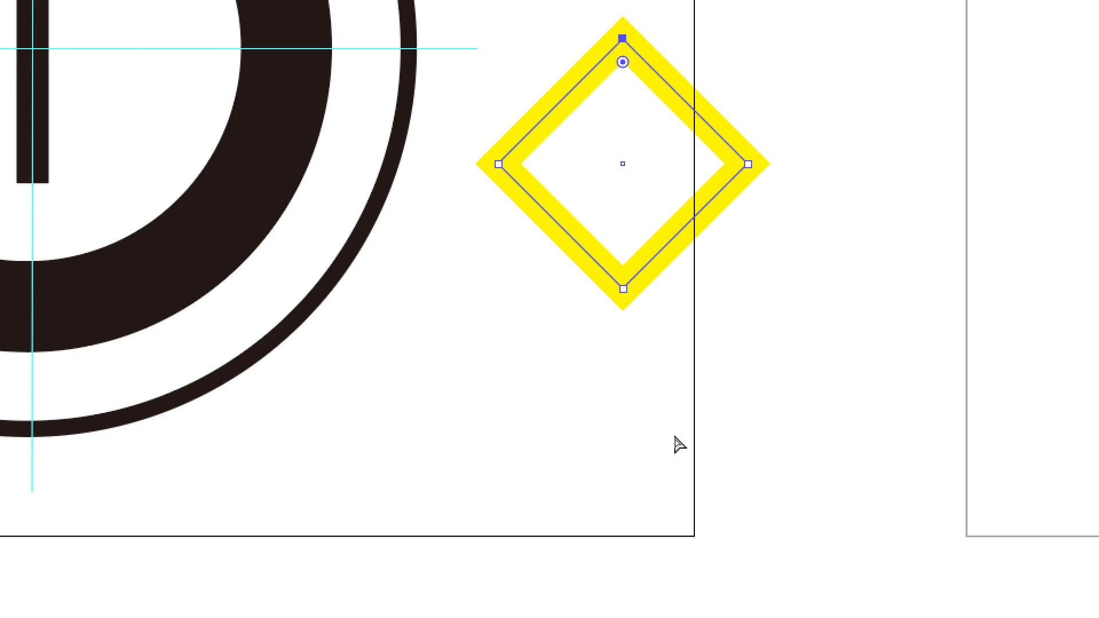
pyautogui.click(639, 380)
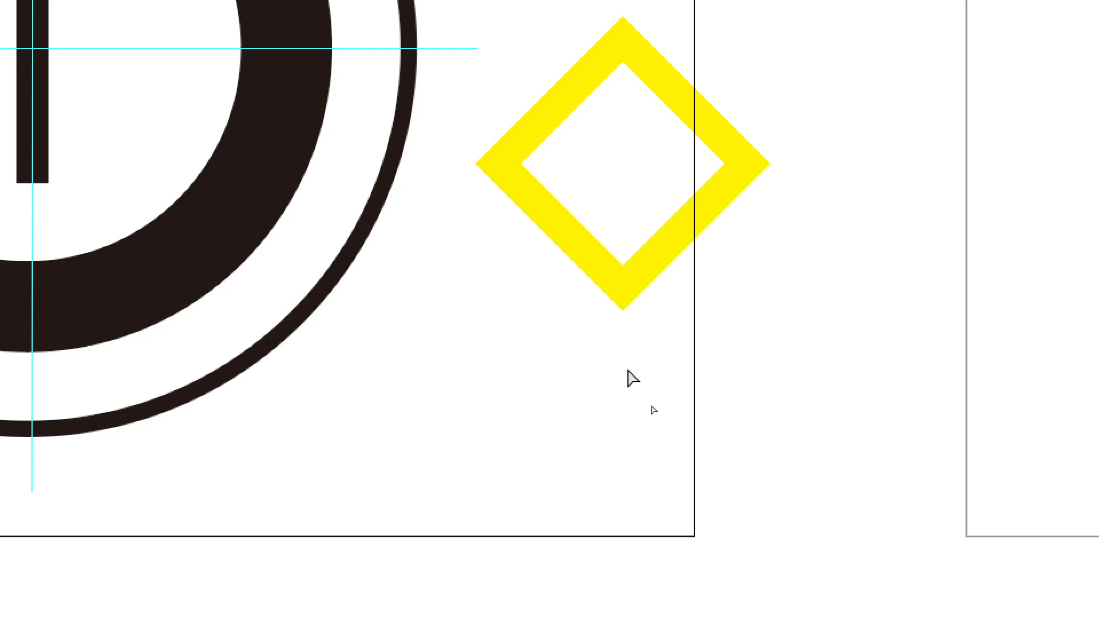
# Pull the diamond's upper corner straight down to form a V and swap its yellow stroke to the fill.
pyautogui.moveTo(599, 76); pyautogui.dragTo(623, 312)
pyautogui.hotkey('shift', 'x')
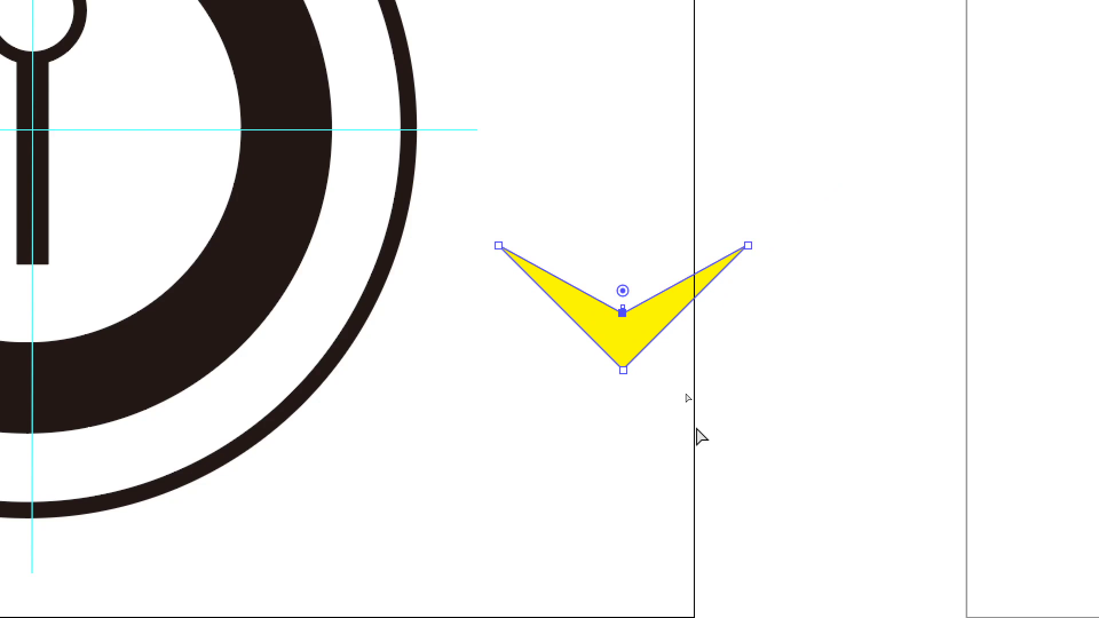
pyautogui.hotkey('shift', 'x')
pyautogui.hotkey('shift', 'x')
# Round the V's inner corner into a smooth curve and deselect the shape.
pyautogui.moveTo(623, 313); pyautogui.dragTo(654, 314)
pyautogui.press('v')
pyautogui.click(664, 447)
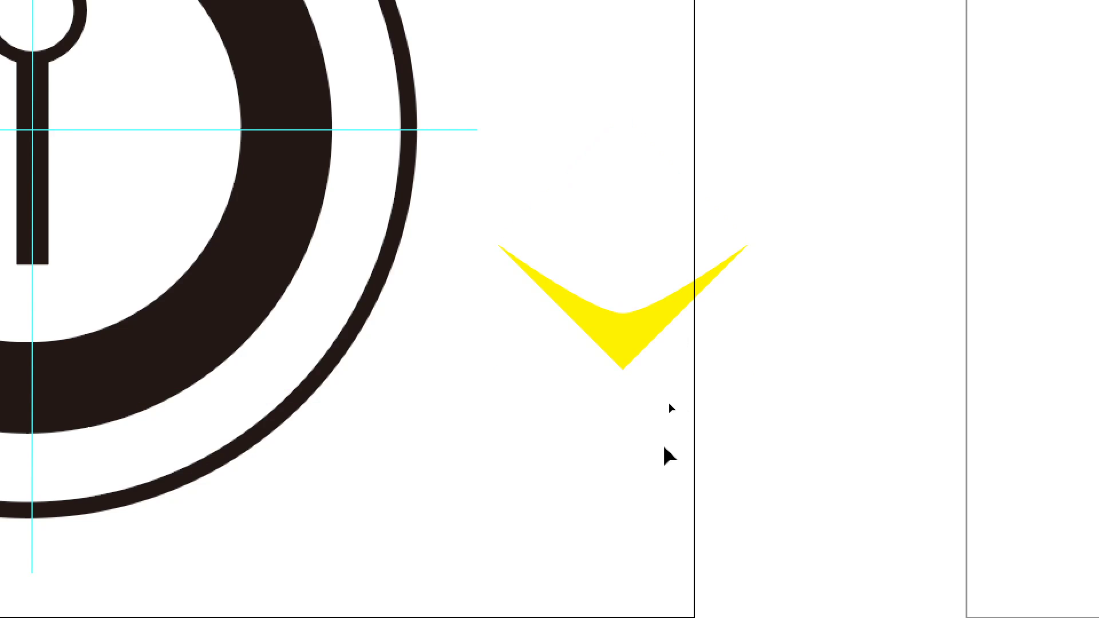
# Enlarge the yellow V proportionally from its centre and deselect it.
pyautogui.click(639, 359)
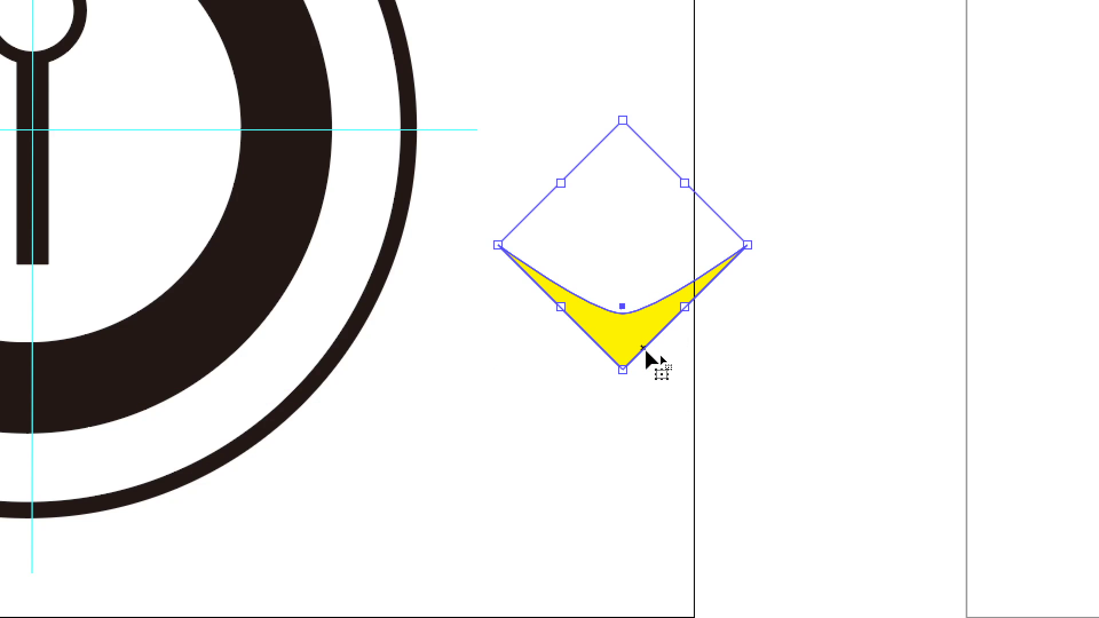
pyautogui.moveTo(624, 375); pyautogui.dragTo(630, 411)
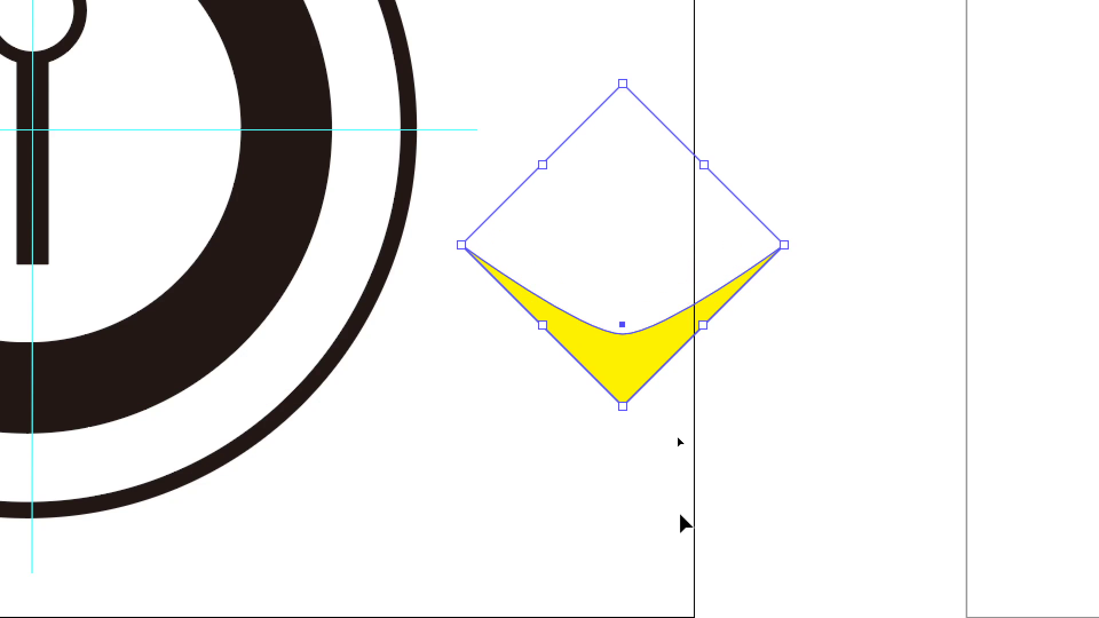
pyautogui.click(678, 439)
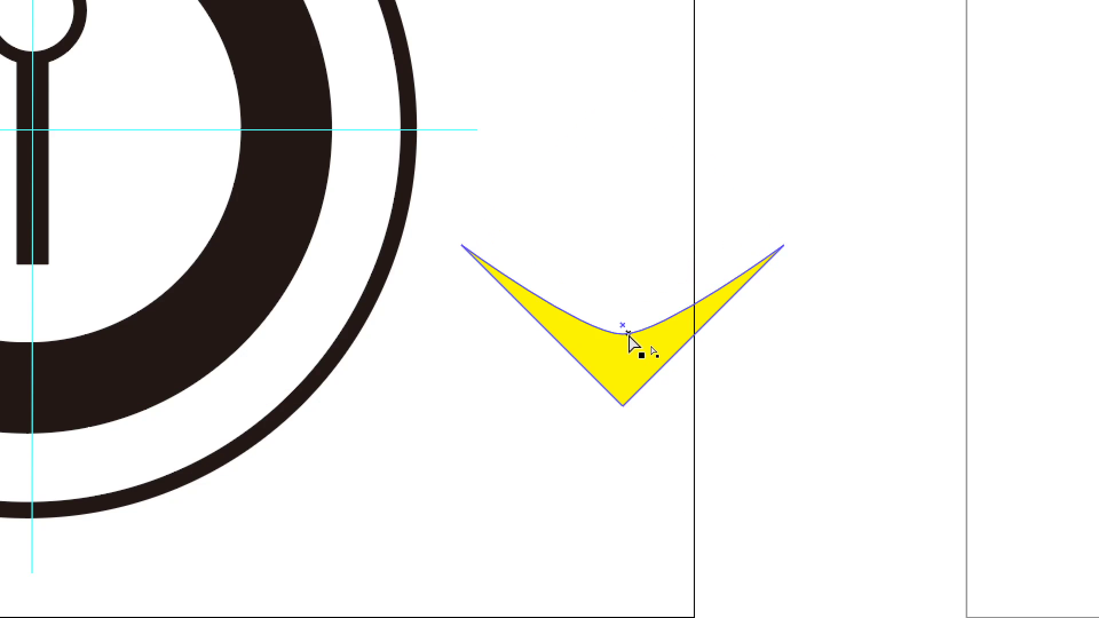
# Try deleting the V's inner curved anchor and swapping the yellow fill to the stroke.
pyautogui.moveTo(589, 283); pyautogui.dragTo(651, 355)
pyautogui.press('Delete')
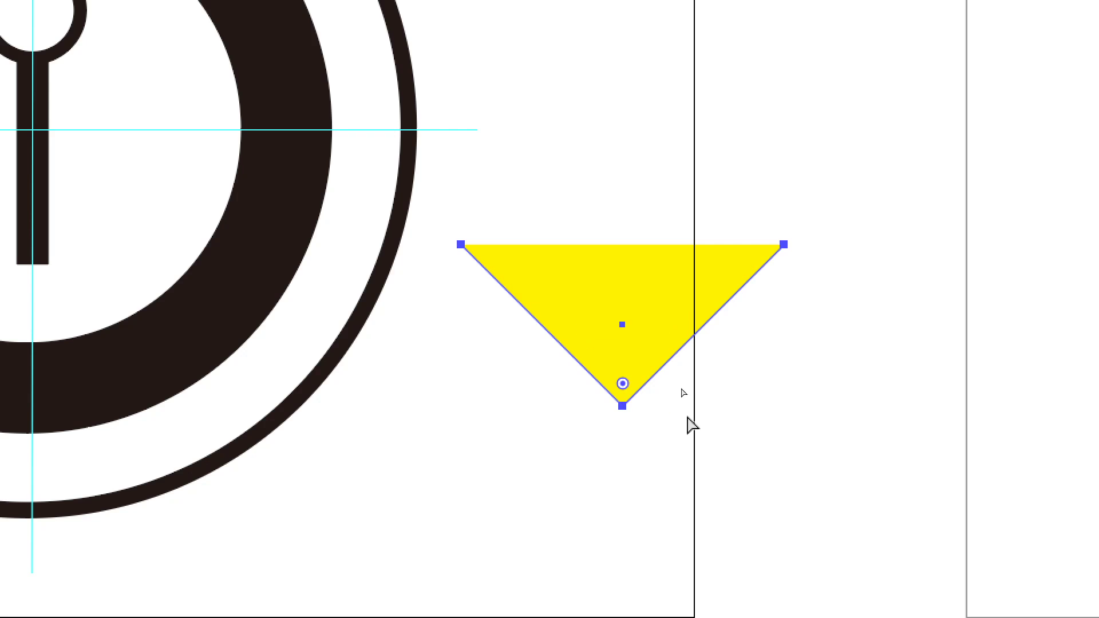
pyautogui.hotkey('shift', 'x')
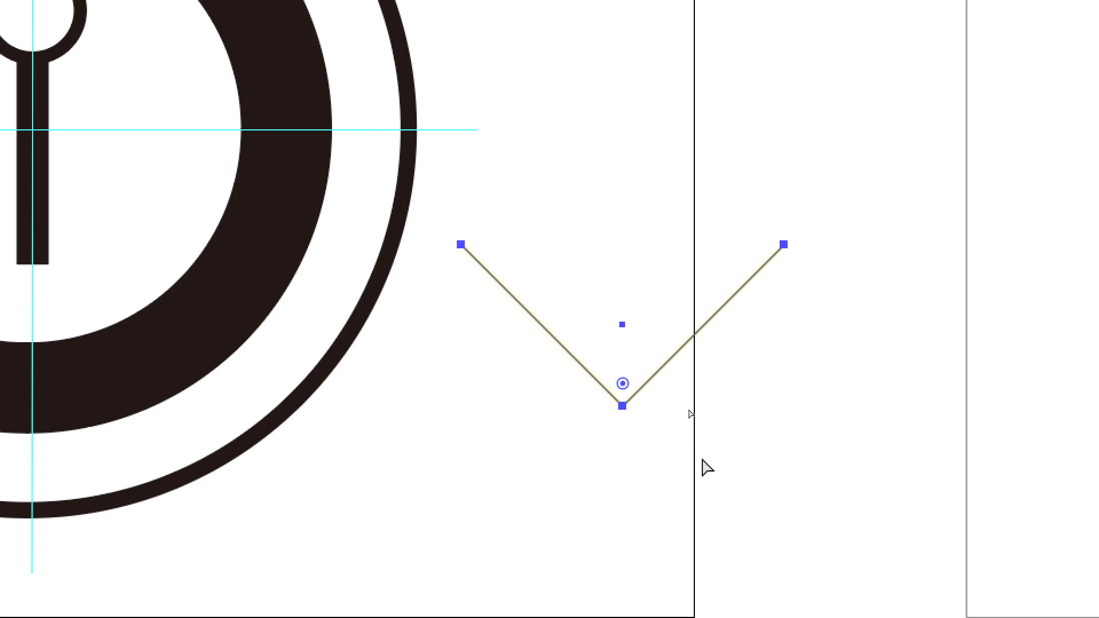
# Undo the fill-to-stroke swap and the inner anchor deletion on the yellow V.
pyautogui.hotkey('ctrl', 'z')
pyautogui.hotkey('ctrl', 'z')
pyautogui.hotkey('ctrl', 'z')
pyautogui.hotkey('ctrl', 'z')
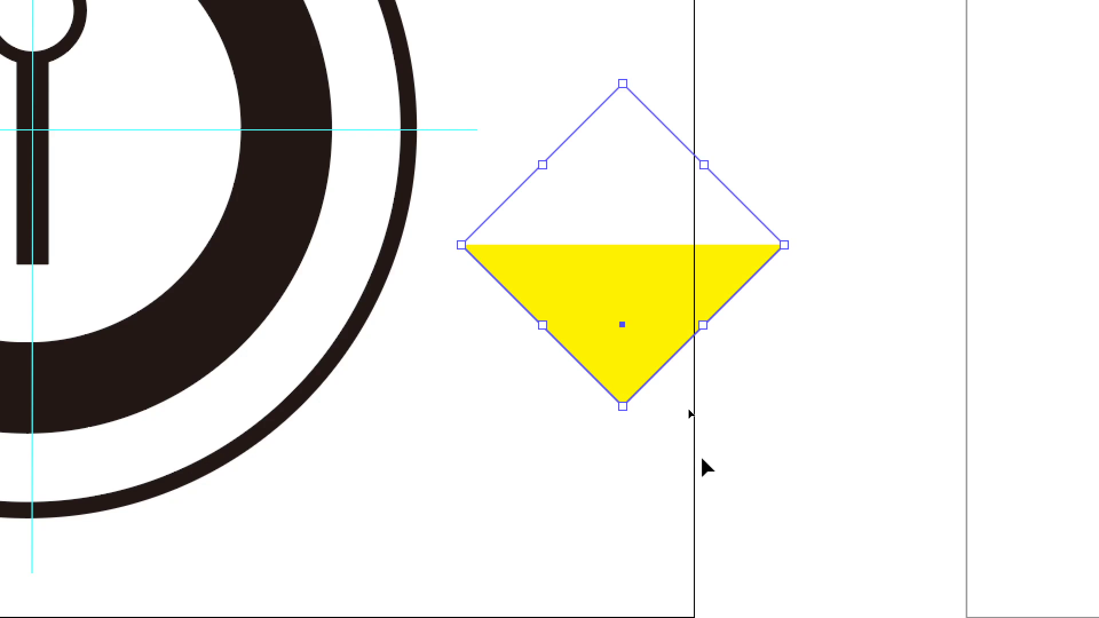
# Place a copy of the yellow V directly below the original and delete the copy's inner curved anchor.
pyautogui.moveTo(638, 346); pyautogui.dragTo(670, 366)
pyautogui.click(595, 298)
pyautogui.moveTo(595, 297); pyautogui.dragTo(650, 384)
pyautogui.press('Delete')
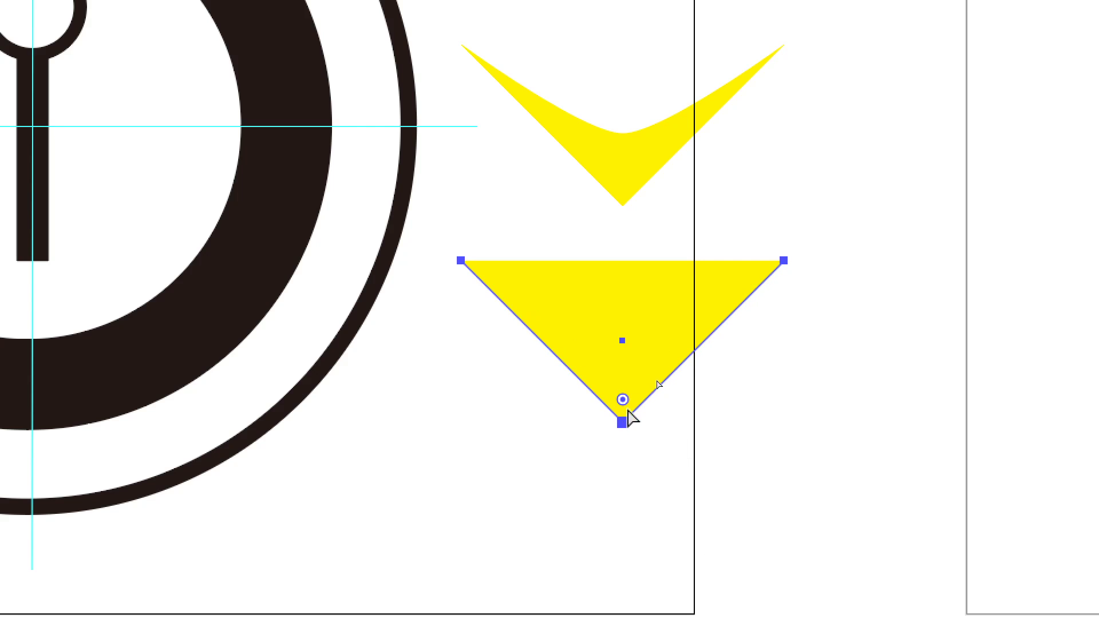
# Switch the artwork to outline view to examine the path of the lower V copy.
pyautogui.press('v')
pyautogui.hotkey('ctrl', 'y')
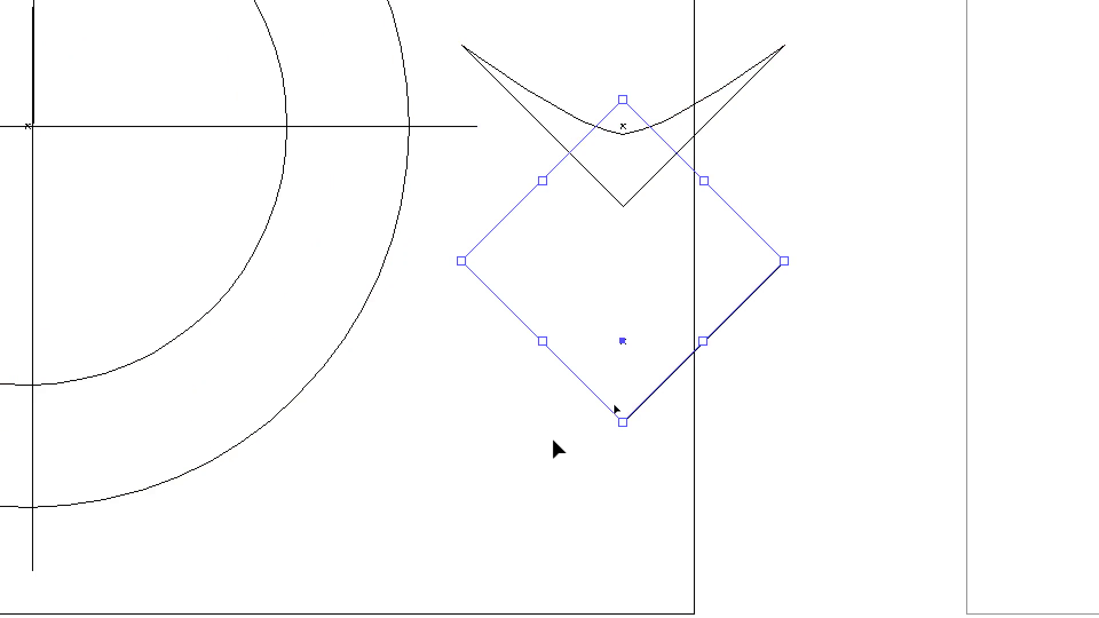
# Return to the preview view and swap the lower V copy's yellow fill to its stroke.
pyautogui.hotkey('ctrl', 'y')
pyautogui.press('a')
pyautogui.hotkey('shift', 'x')
pyautogui.click(614, 497)
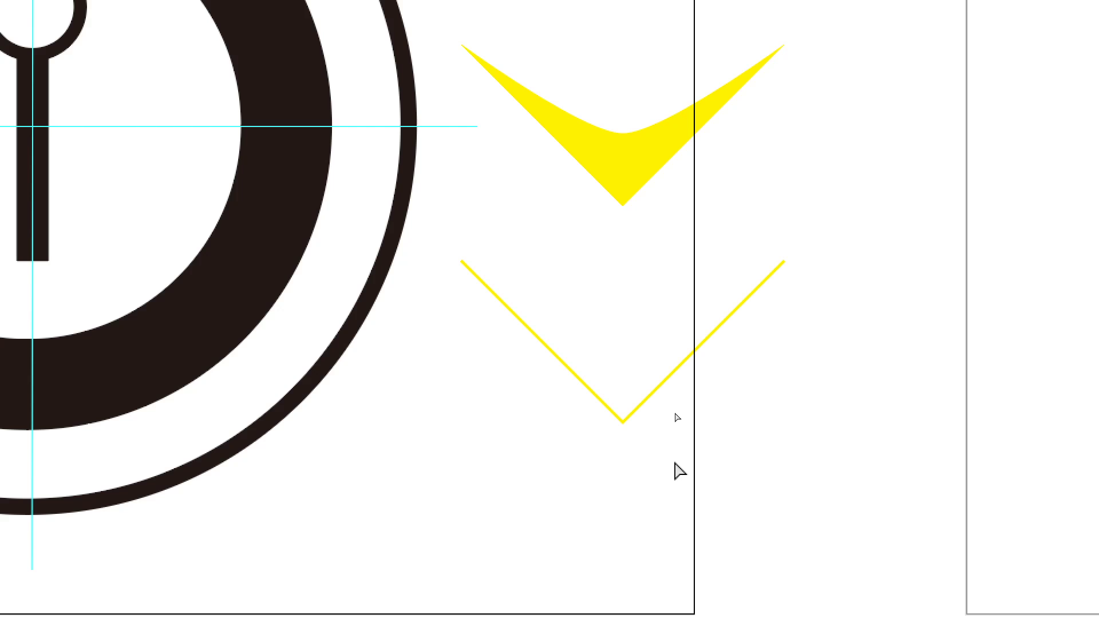
# Add Arrow 1 arrowheads to both ends of the lower V's stroke.
pyautogui.moveTo(680, 458); pyautogui.dragTo(583, 381)
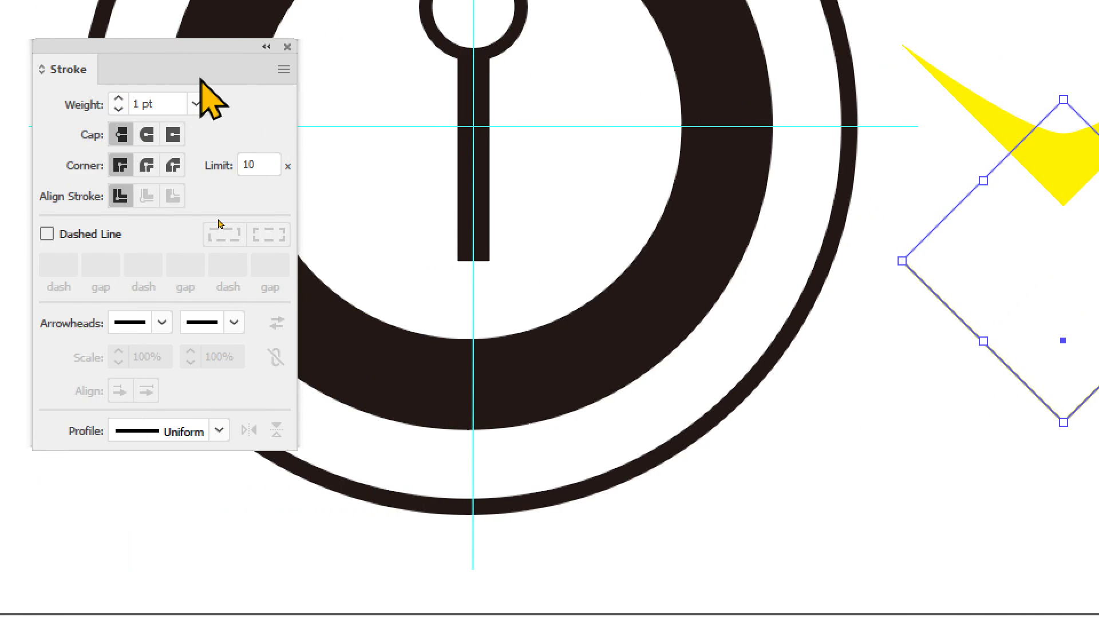
pyautogui.moveTo(229, 72); pyautogui.dragTo(804, 79)
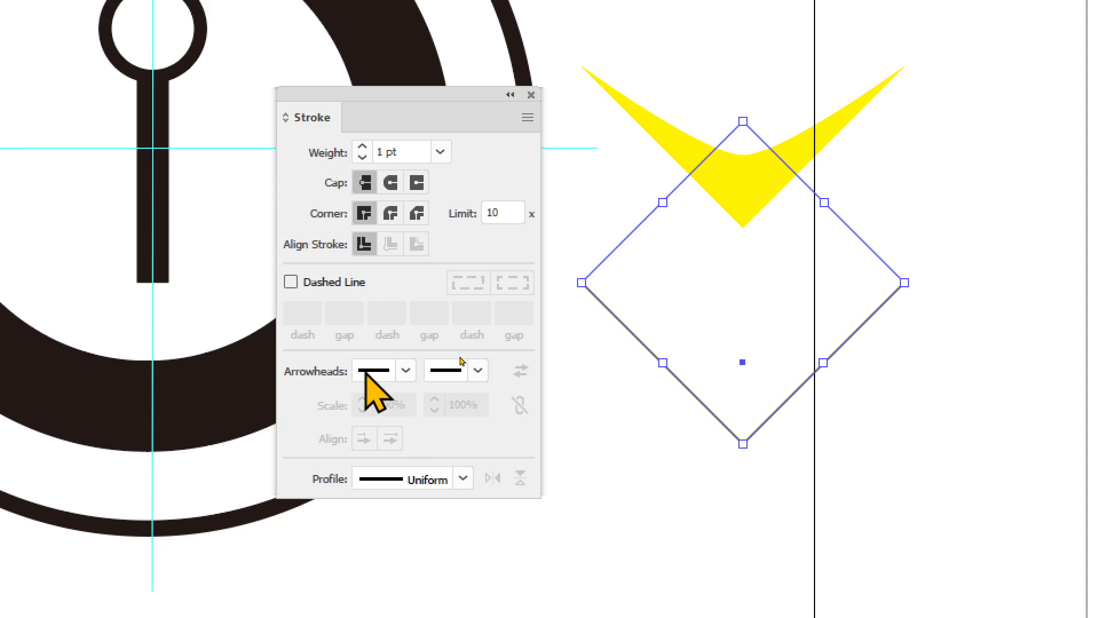
pyautogui.click(406, 371)
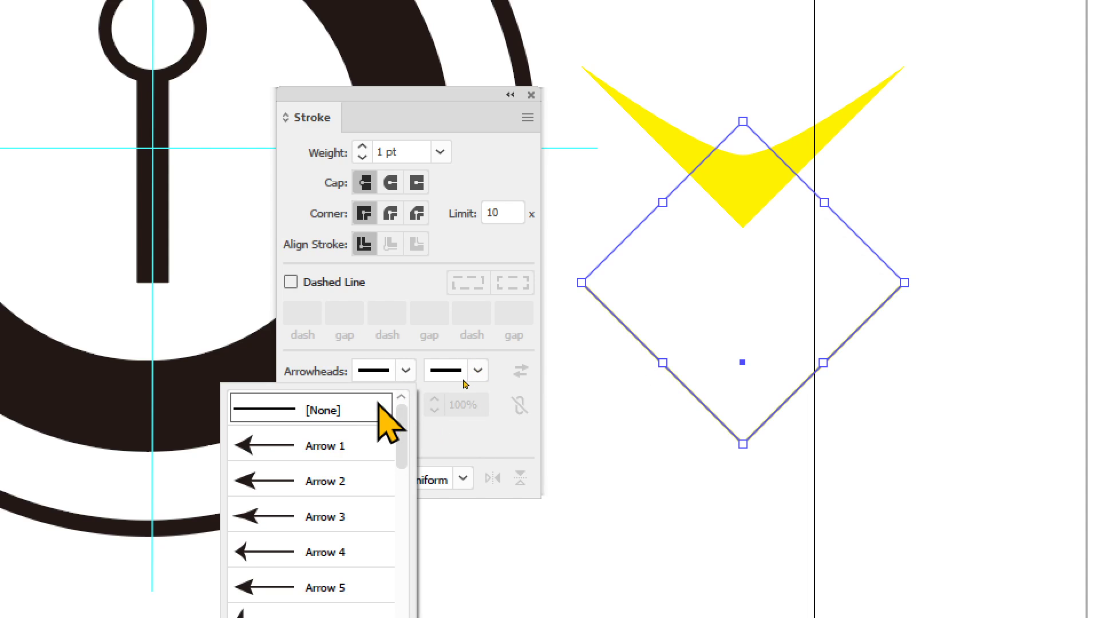
pyautogui.click(362, 450)
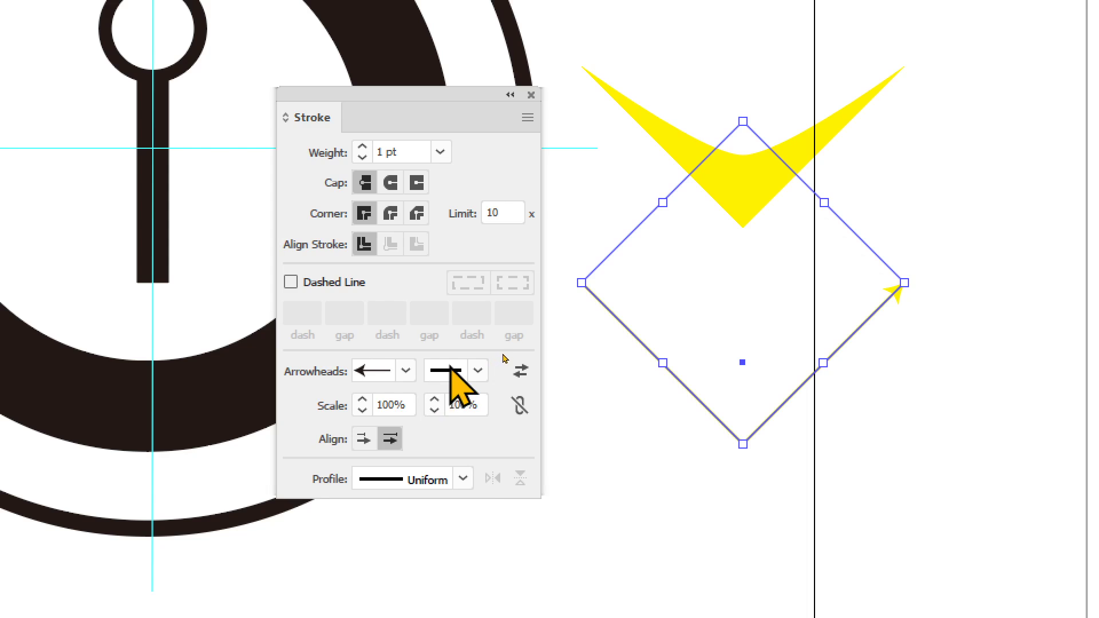
pyautogui.click(450, 370)
pyautogui.click(423, 445)
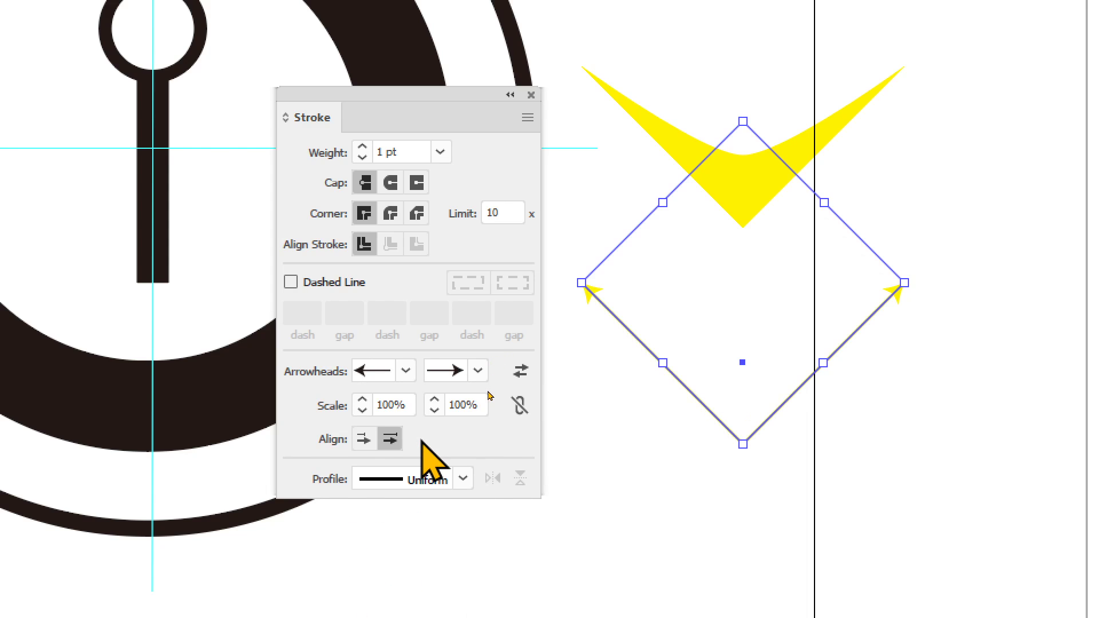
pyautogui.click(593, 428)
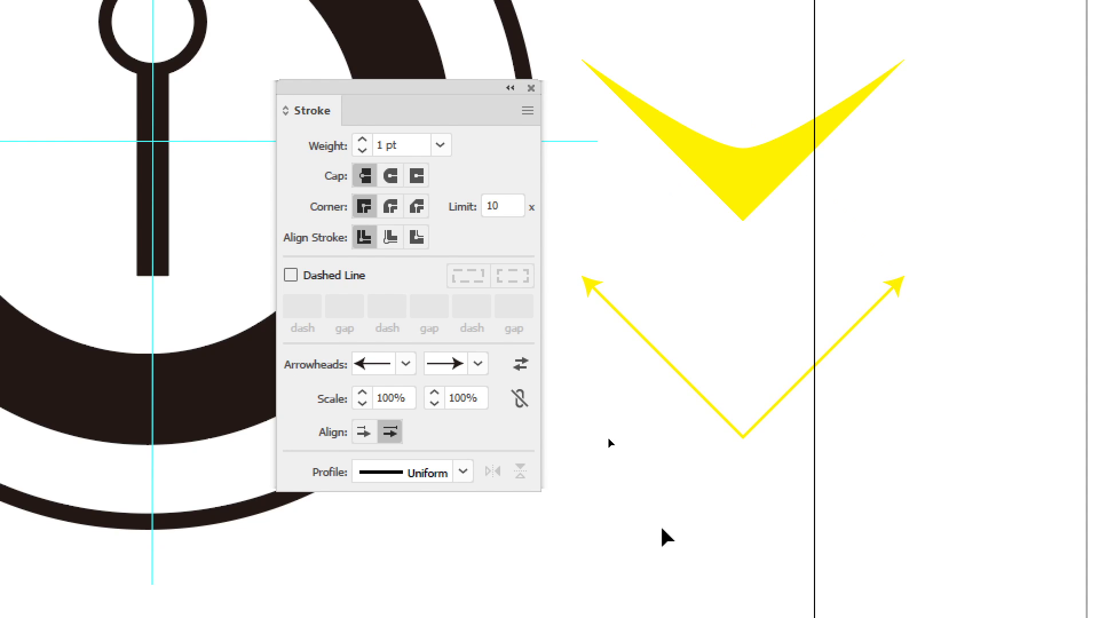
# Set the arrowed V's stroke weight to 3 pt.
pyautogui.moveTo(898, 501); pyautogui.dragTo(616, 384)
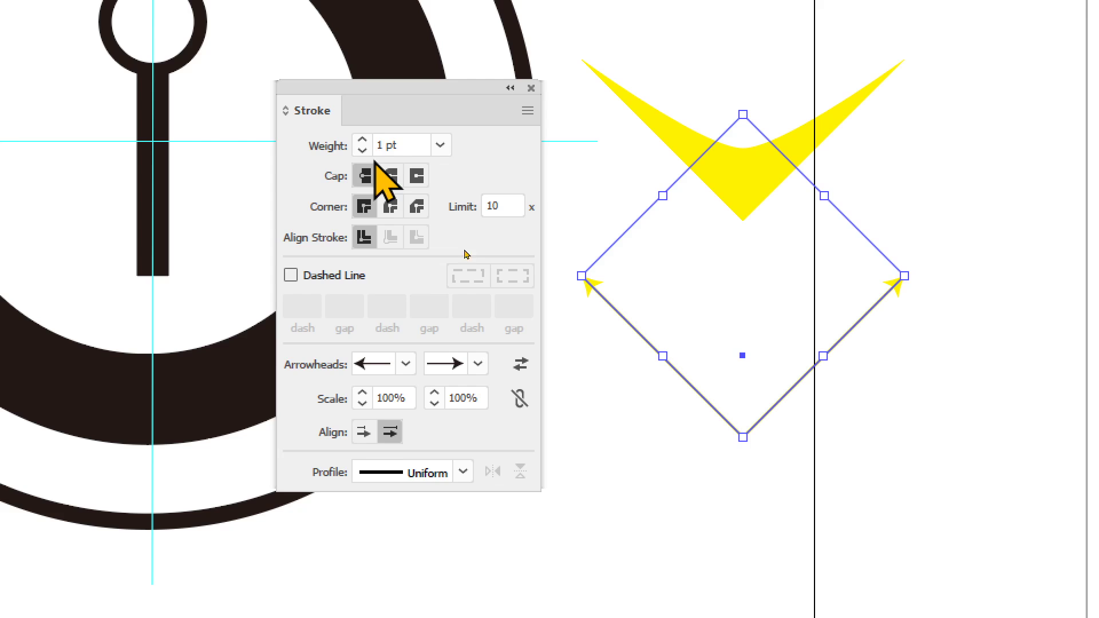
pyautogui.click(362, 140)
pyautogui.click(362, 141)
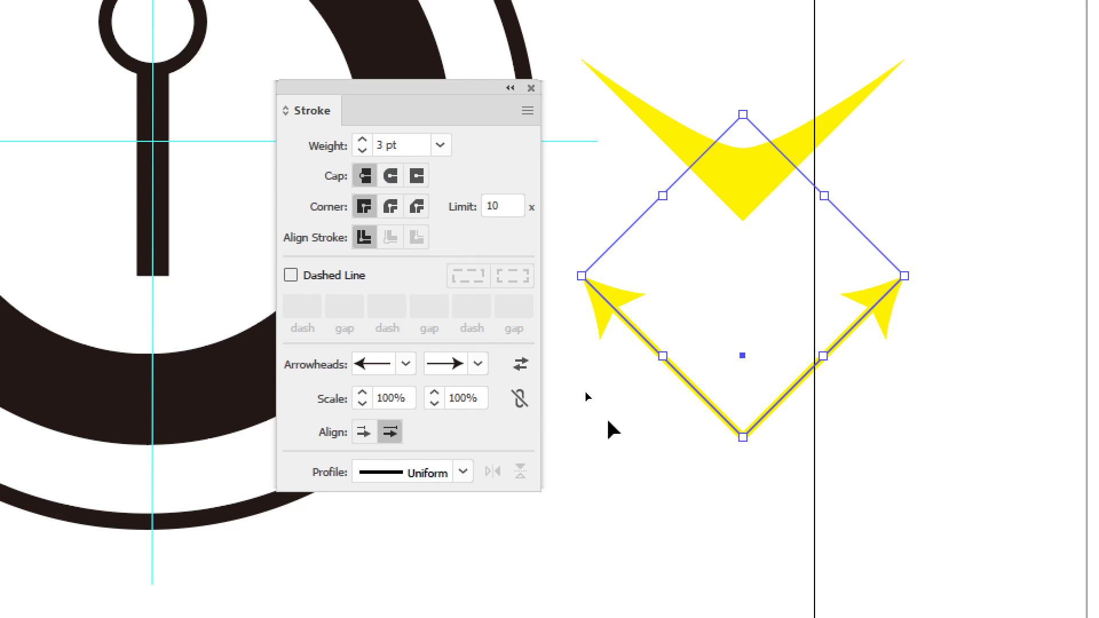
pyautogui.click(635, 446)
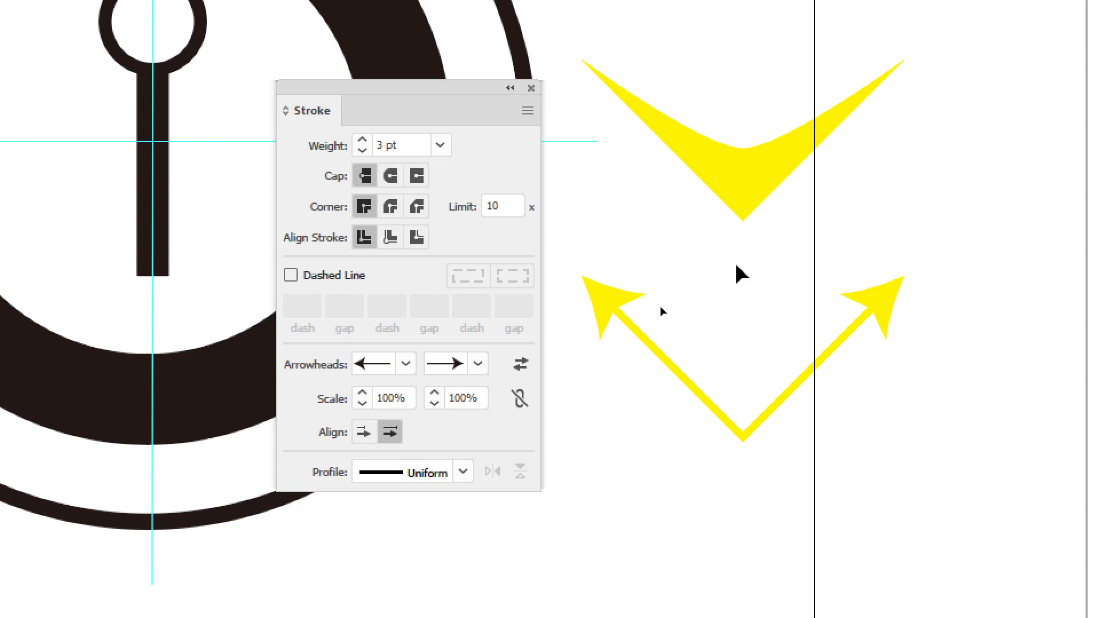
# Lay the filled yellow V over the arrowed V to compare the combined shape, and move it back above.
pyautogui.click(737, 434)
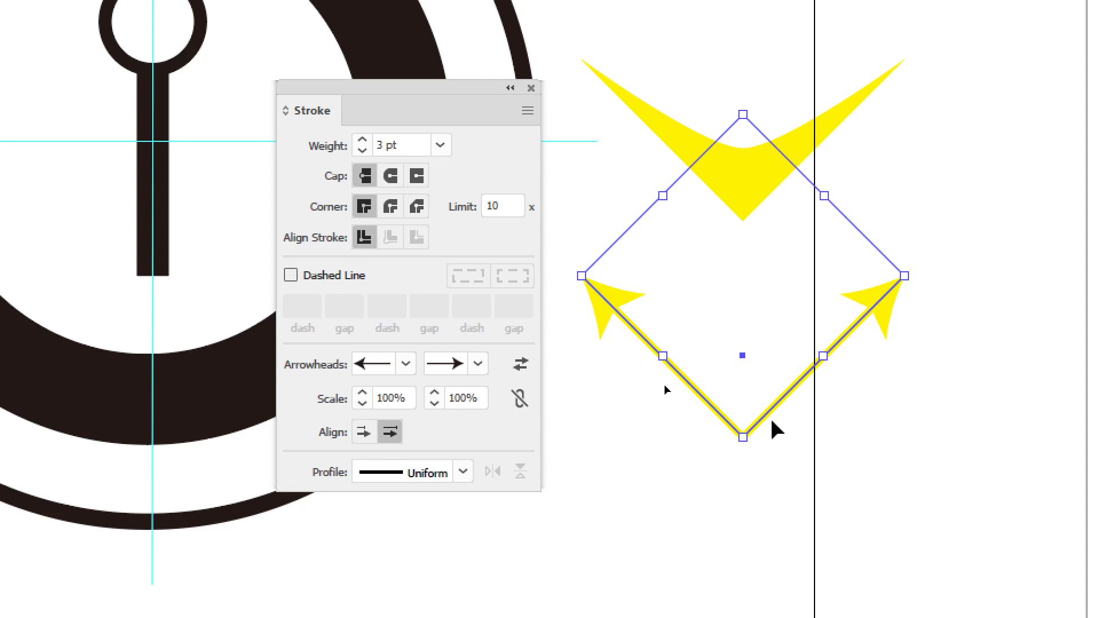
pyautogui.click(743, 177)
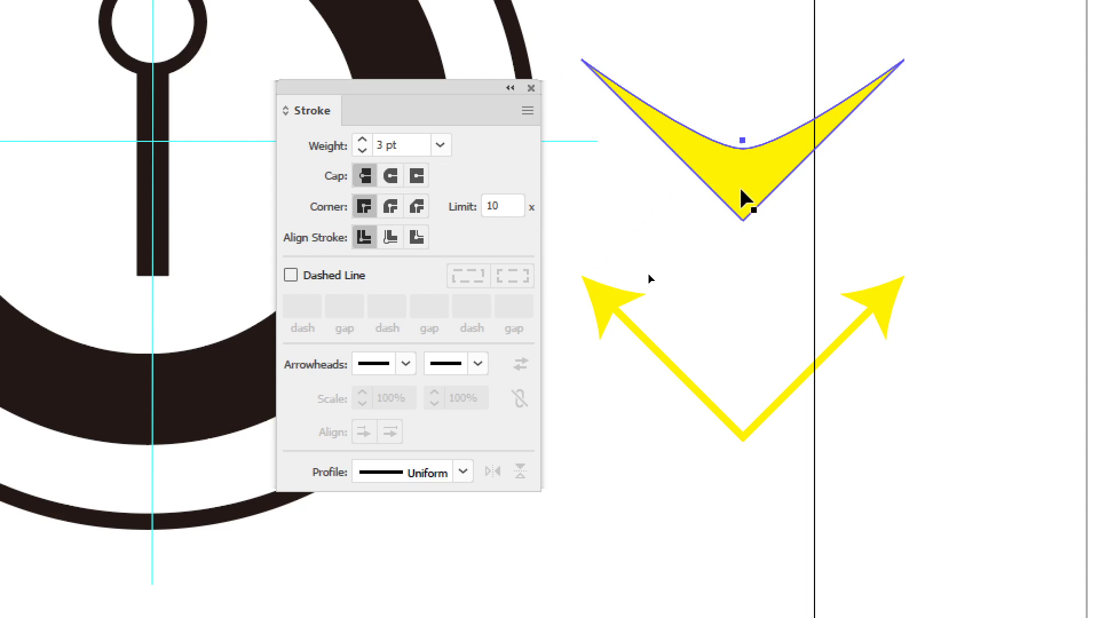
pyautogui.moveTo(744, 201); pyautogui.dragTo(748, 421)
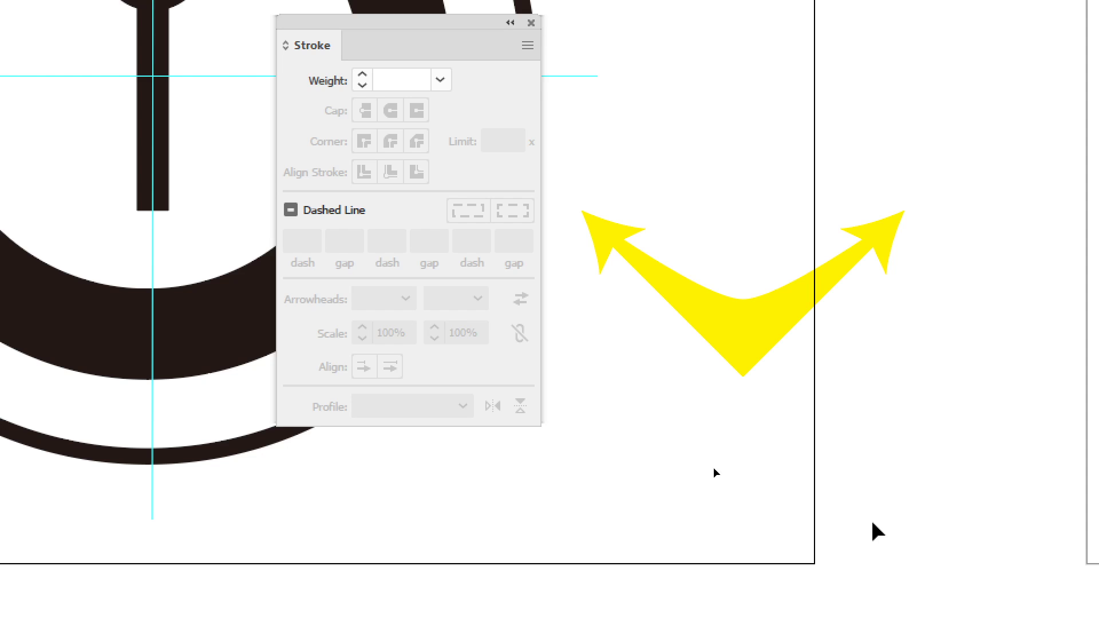
pyautogui.click(724, 324)
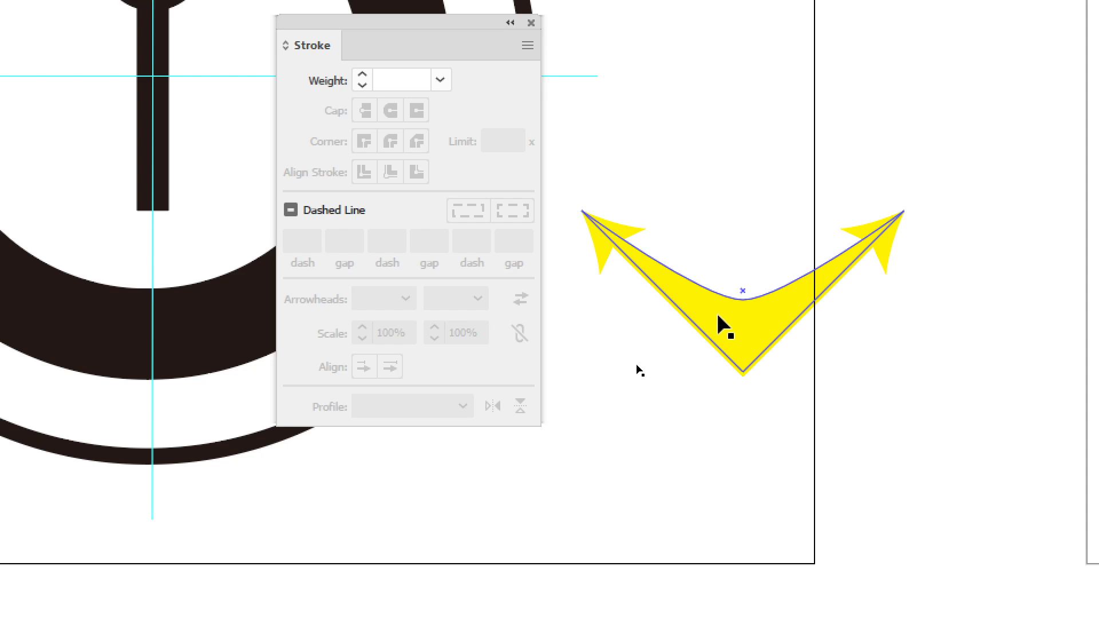
pyautogui.moveTo(724, 324); pyautogui.dragTo(714, 185)
# Place a copy of the arrowed V directly below the original.
pyautogui.click(773, 344)
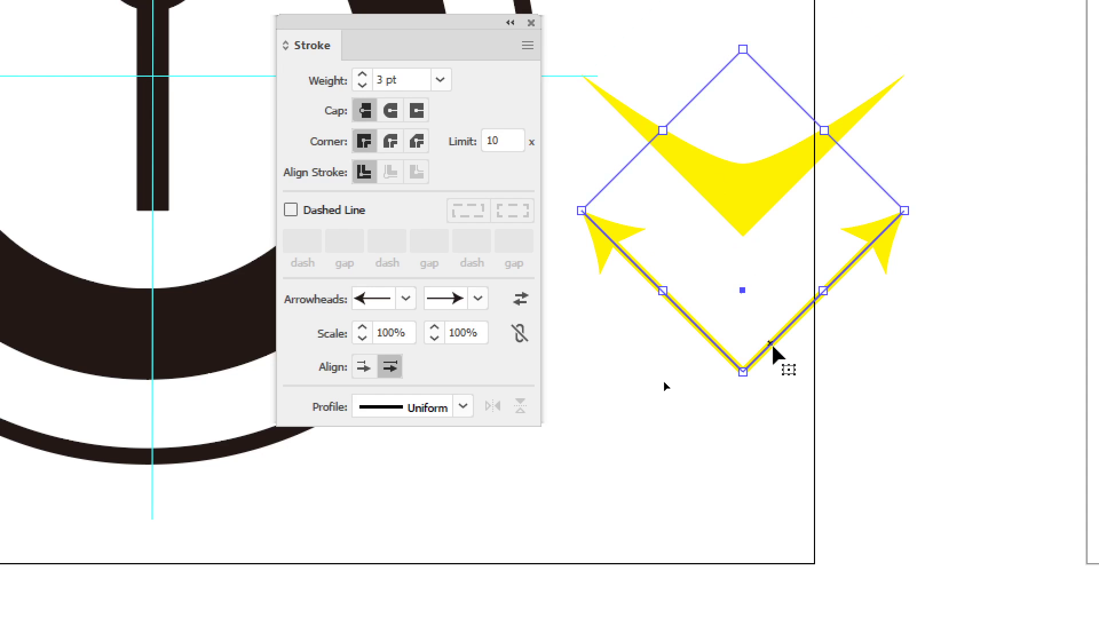
pyautogui.moveTo(771, 343); pyautogui.dragTo(814, 327)
pyautogui.click(901, 464)
pyautogui.scroll(-4, 902, 464)
# Apply the lens-shaped width profile to the lowest arrowed V's stroke.
pyautogui.click(758, 381)
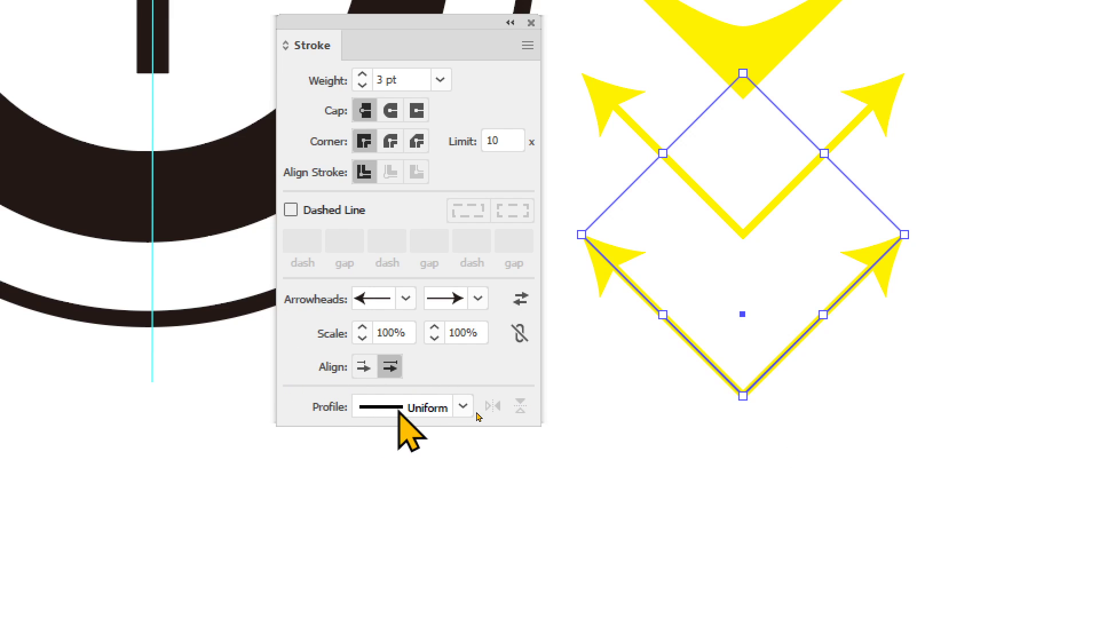
pyautogui.click(463, 407)
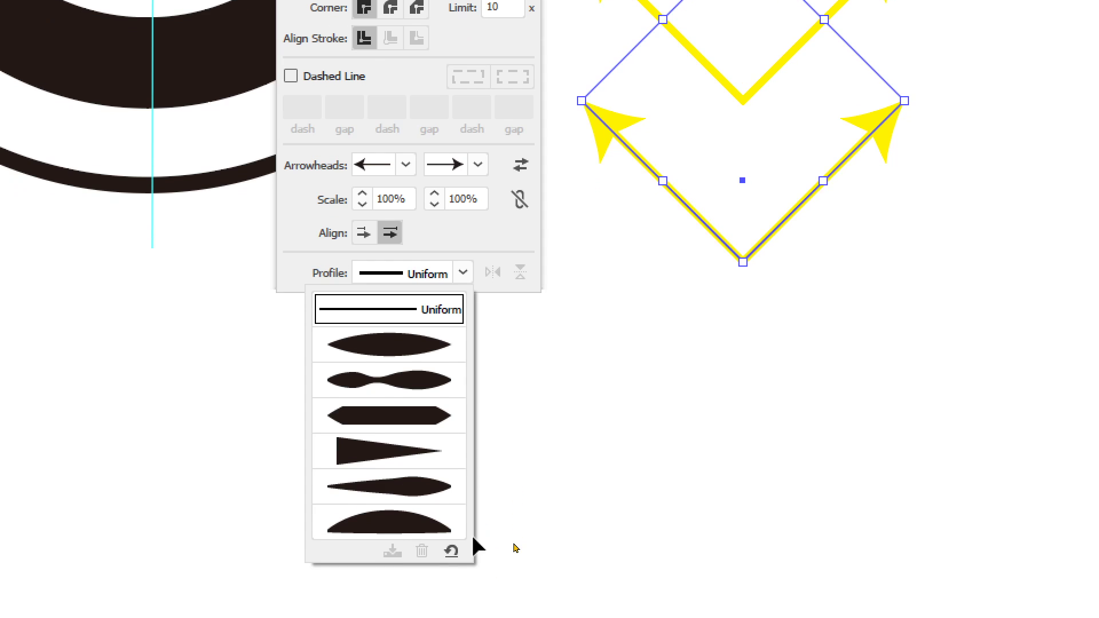
pyautogui.click(423, 347)
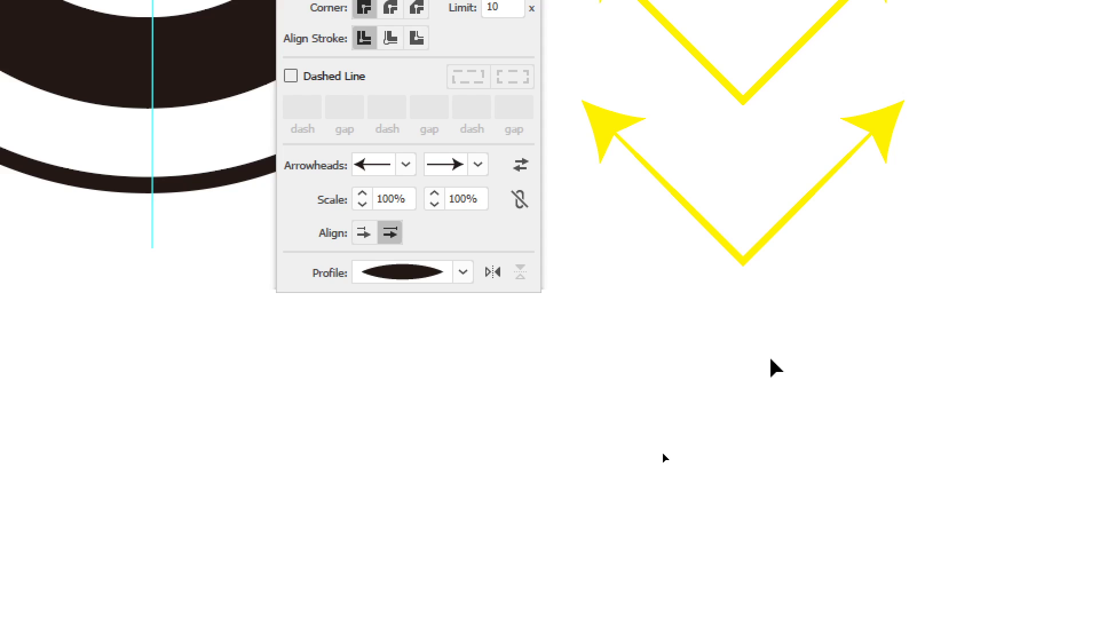
# Delete the lowest V's right end anchor and keep a single arrowhead on the remaining arm's upper outer end.
pyautogui.moveTo(841, 81); pyautogui.dragTo(916, 157)
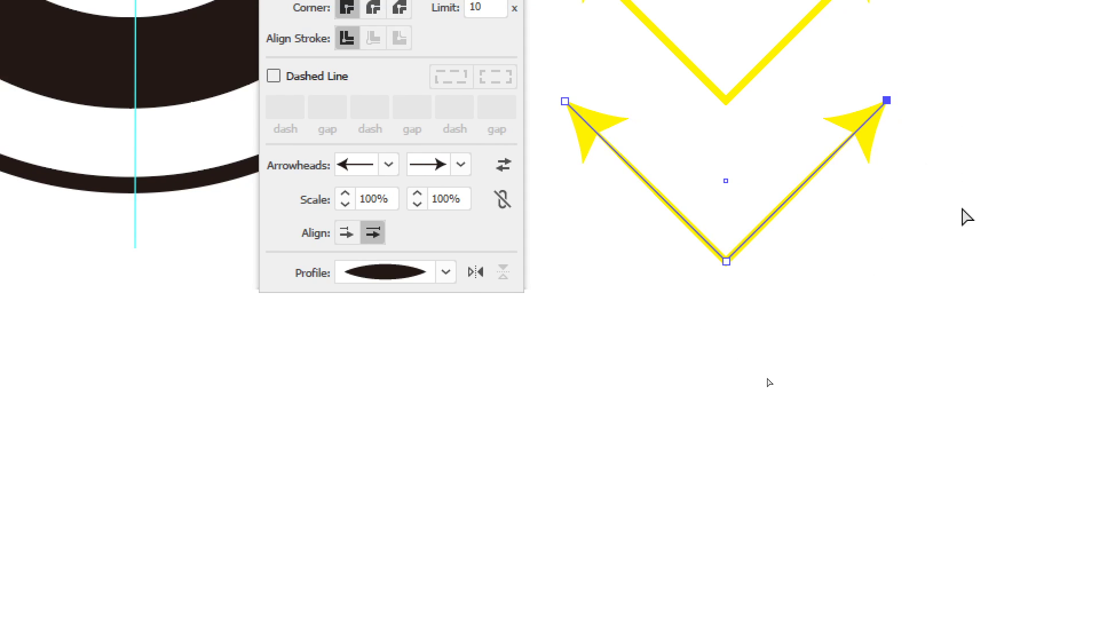
pyautogui.press('Delete')
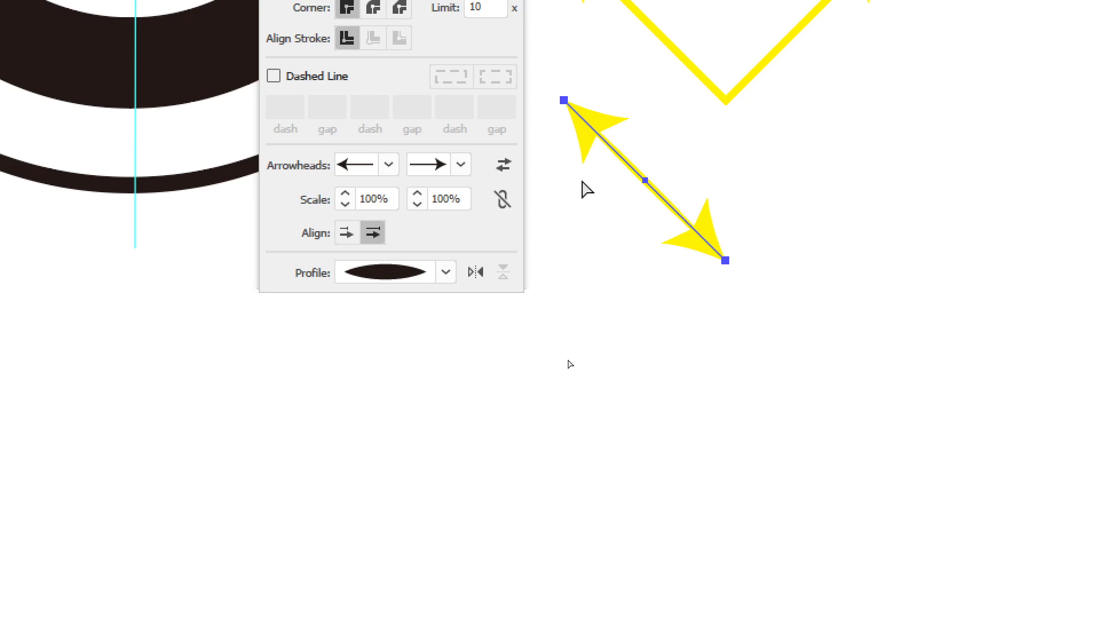
pyautogui.click(461, 166)
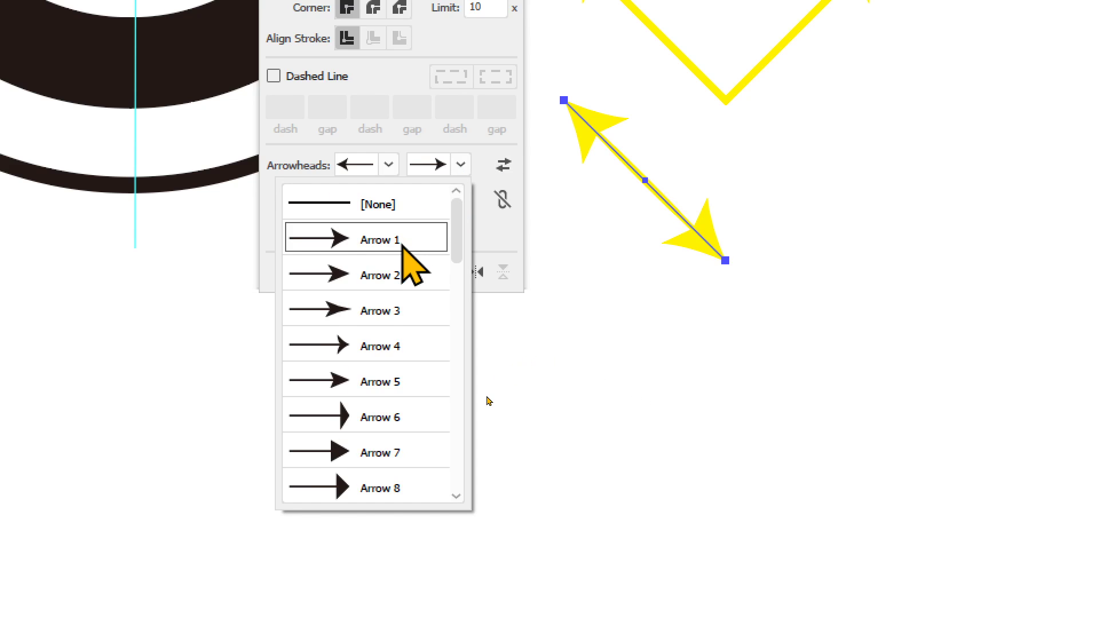
pyautogui.click(397, 207)
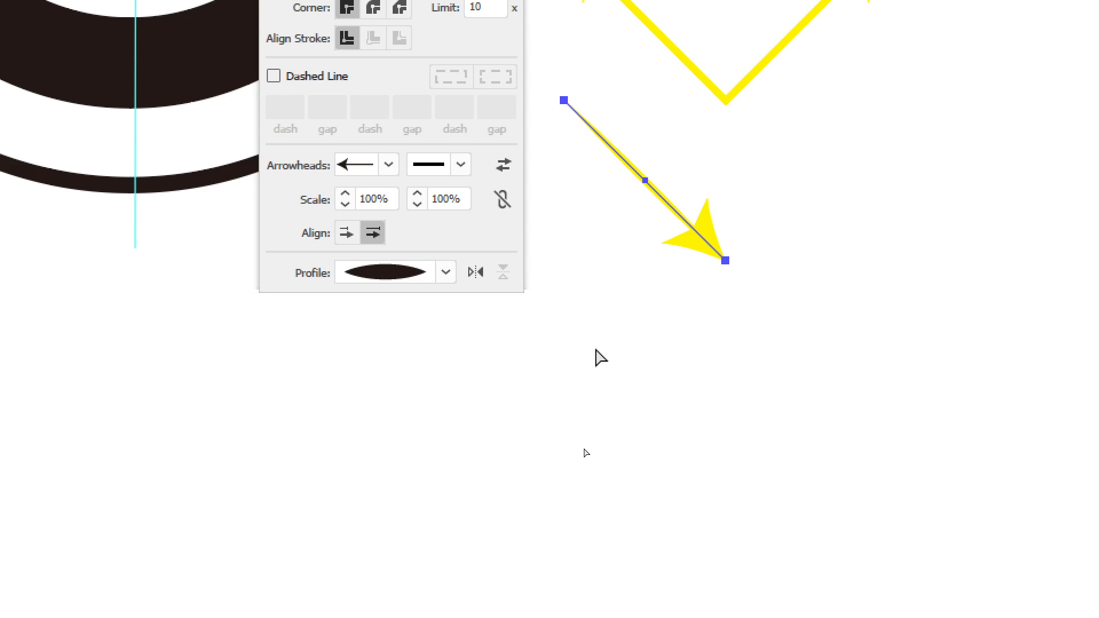
pyautogui.click(503, 166)
pyautogui.click(606, 310)
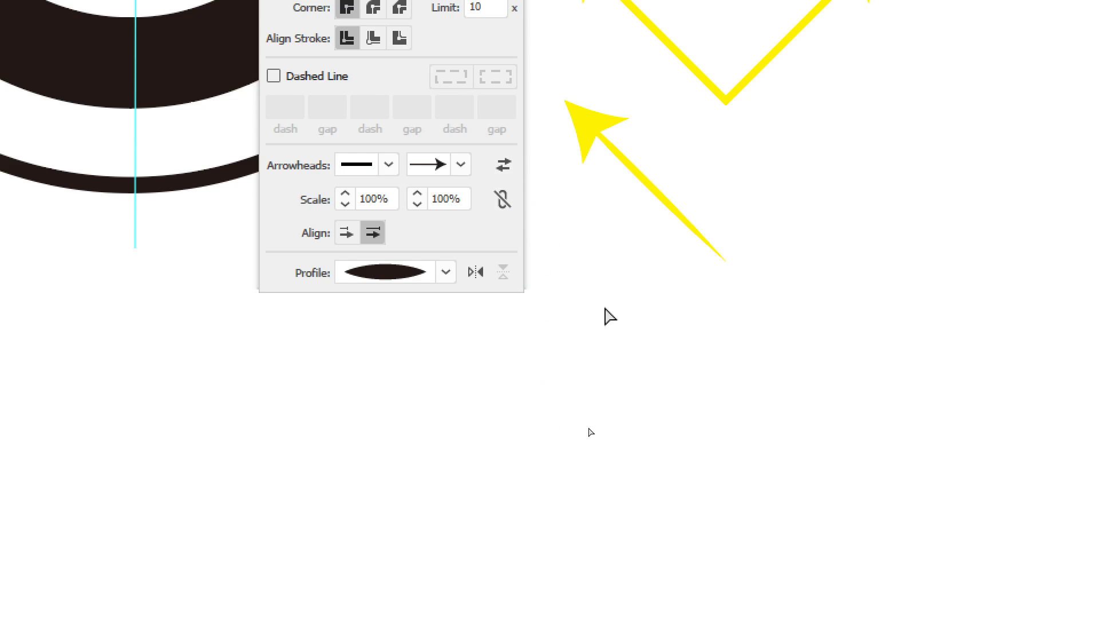
# Apply the triangular tapering width profile to the single arm so it narrows toward the arrowhead.
pyautogui.moveTo(721, 319); pyautogui.dragTo(630, 192)
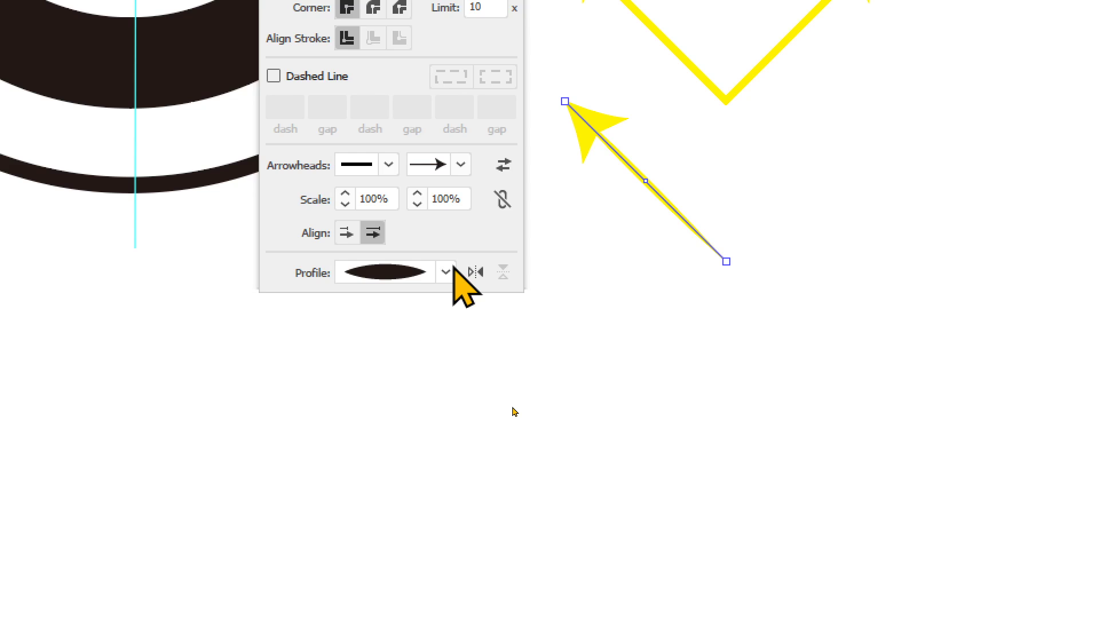
pyautogui.click(447, 272)
pyautogui.click(399, 450)
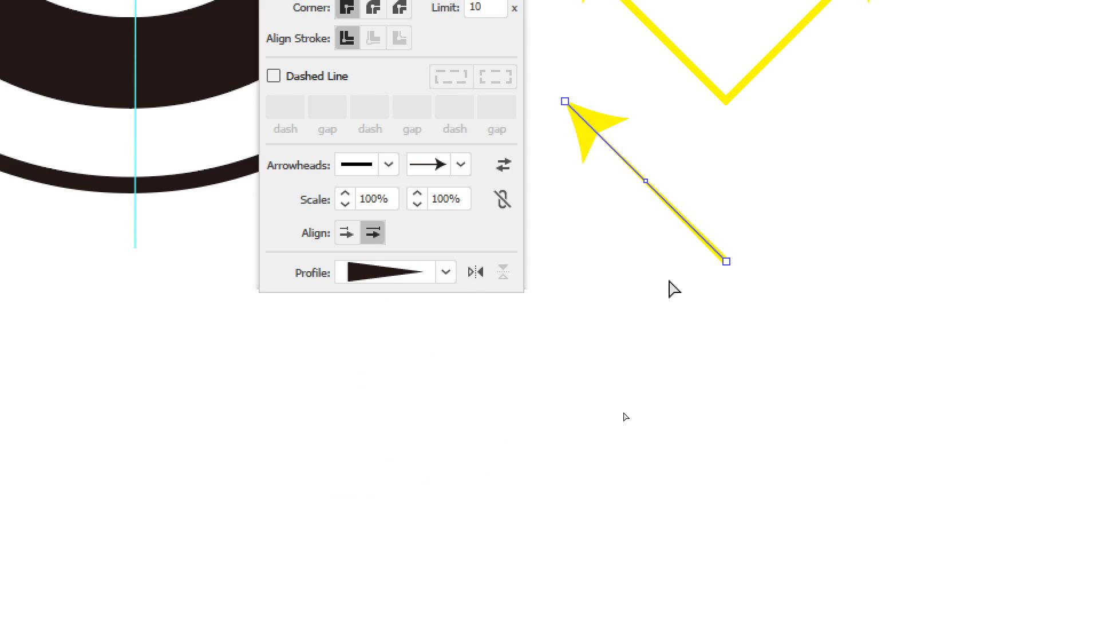
pyautogui.scroll(1, 649, 343)
pyautogui.click(651, 351)
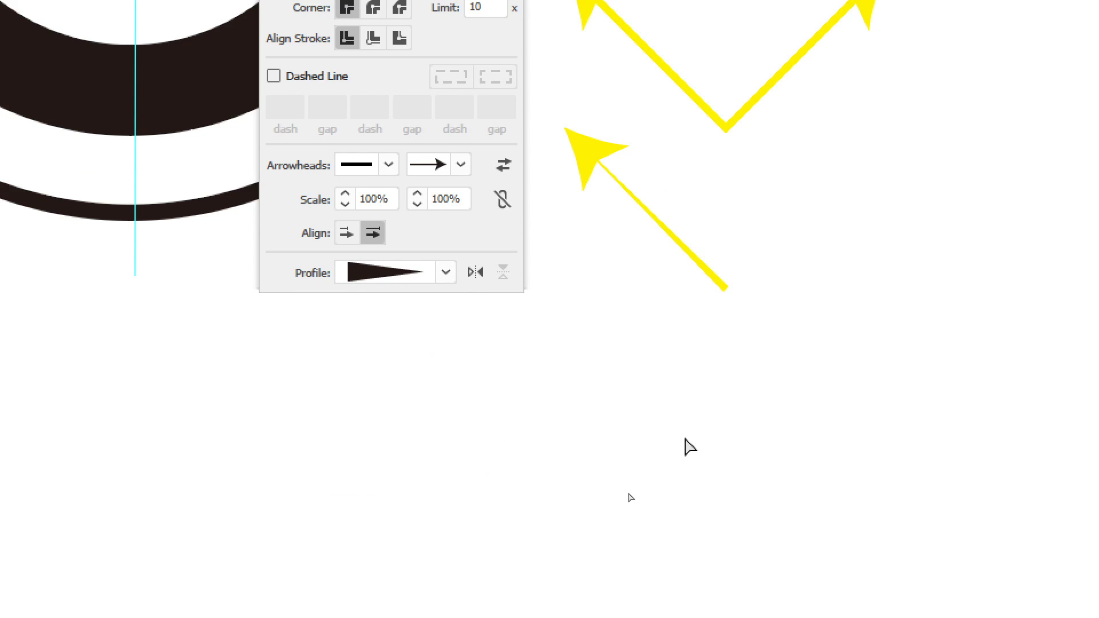
# Set the single arm's stroke weight to 7 pt and its end arrowhead scale to 50%.
pyautogui.click(705, 269)
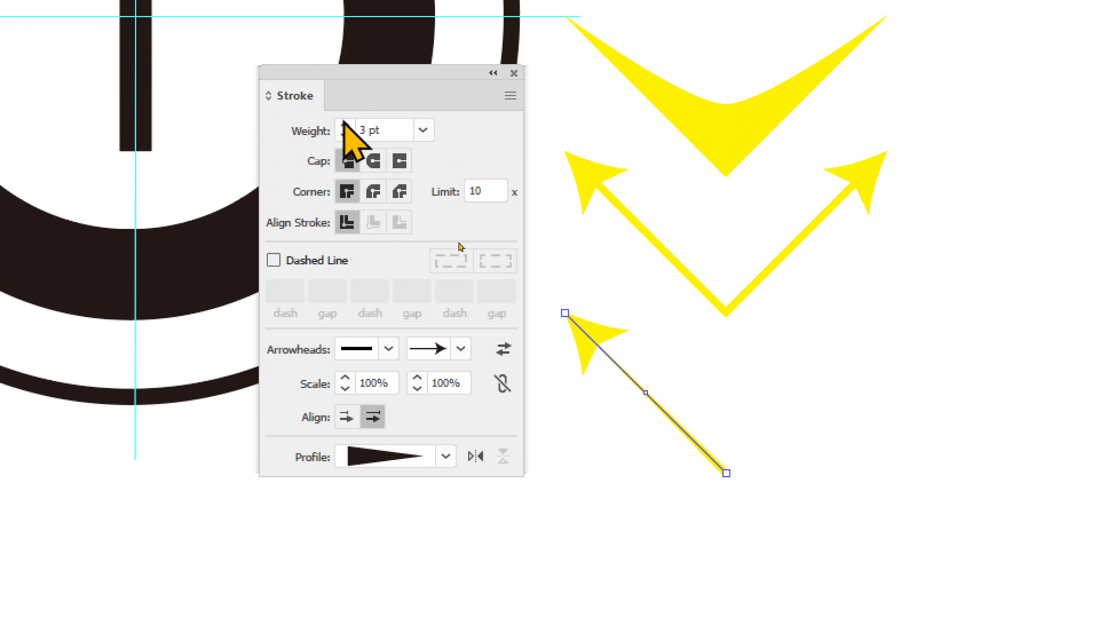
pyautogui.click(345, 125)
pyautogui.click(345, 126)
pyautogui.click(345, 125)
pyautogui.click(345, 125)
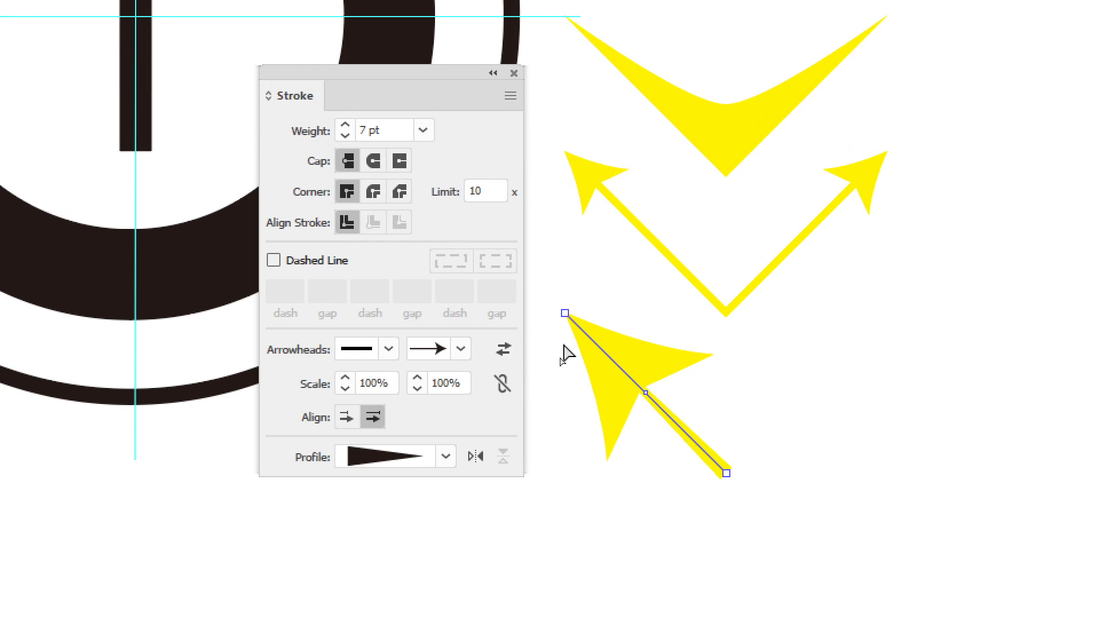
pyautogui.doubleClick(442, 383)
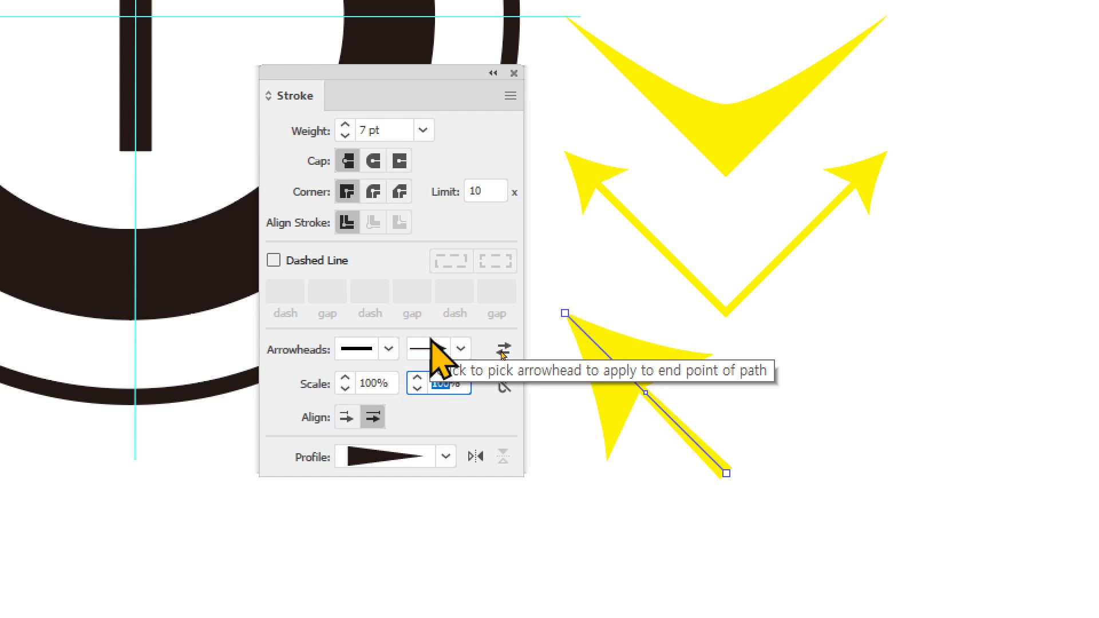
pyautogui.write('54')
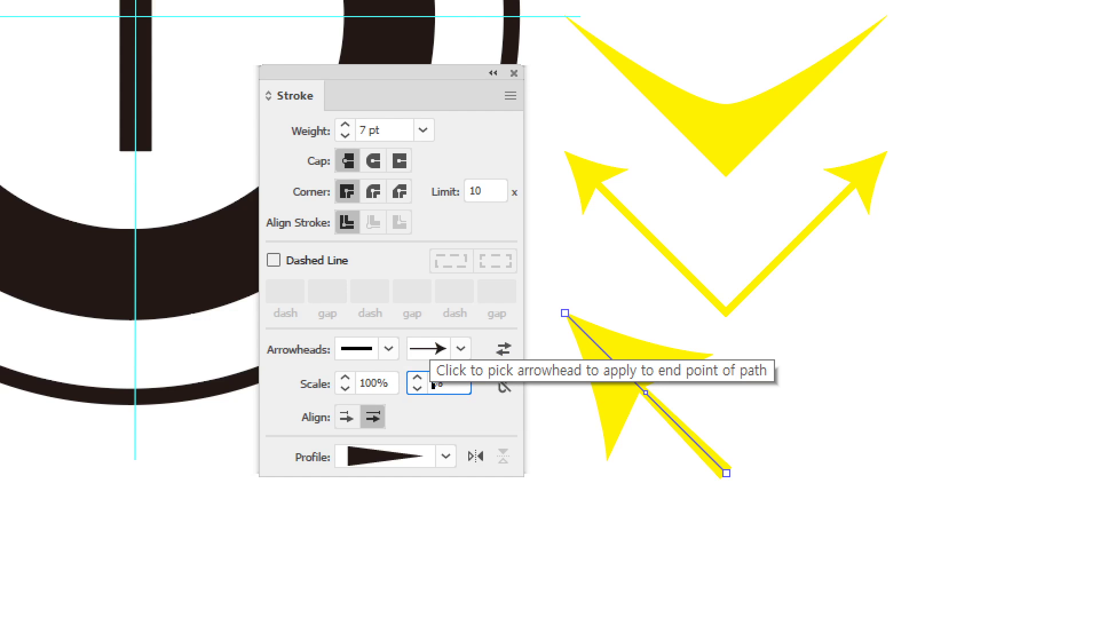
pyautogui.click(619, 467)
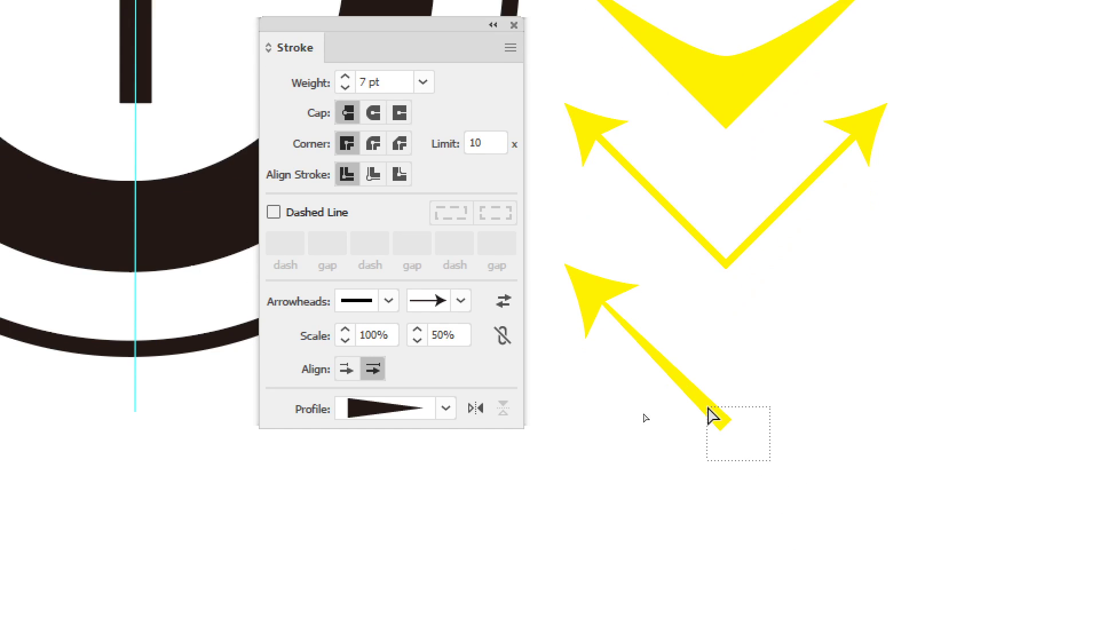
# Try curving the single arm with horizontal direction handles at its lower end anchor, and undo the curve.
pyautogui.moveTo(708, 407); pyautogui.dragTo(708, 408)
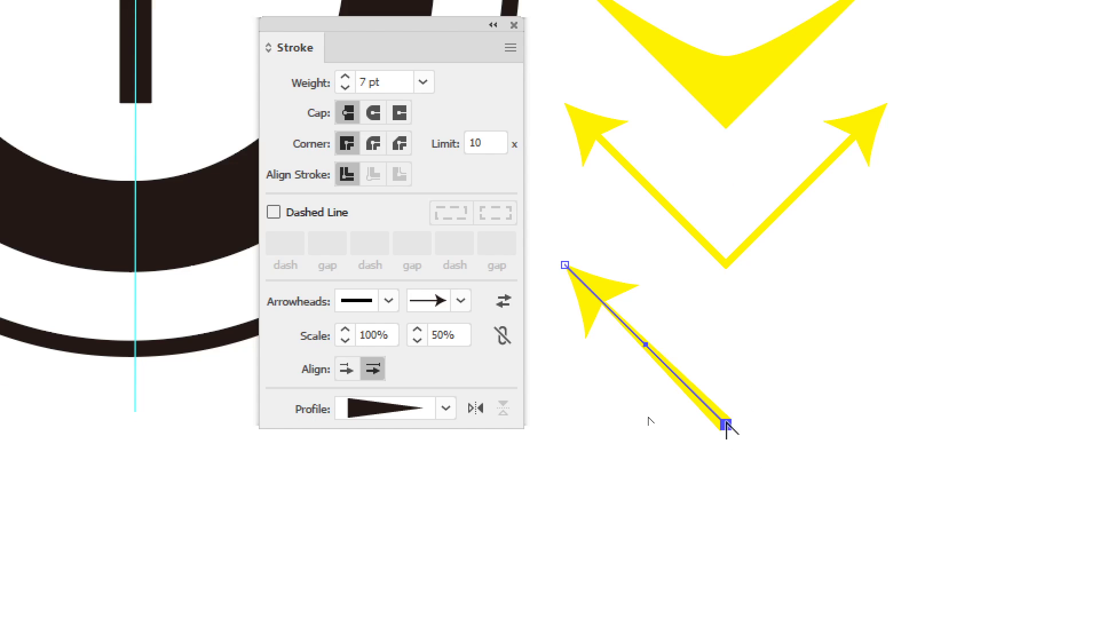
pyautogui.moveTo(725, 424)
pyautogui.mouseDown()
pyautogui.moveTo(790, 441)
pyautogui.moveTo(741, 351)
pyautogui.moveTo(636, 375)
pyautogui.moveTo(633, 424)
pyautogui.moveTo(677, 425)
pyautogui.mouseUp()
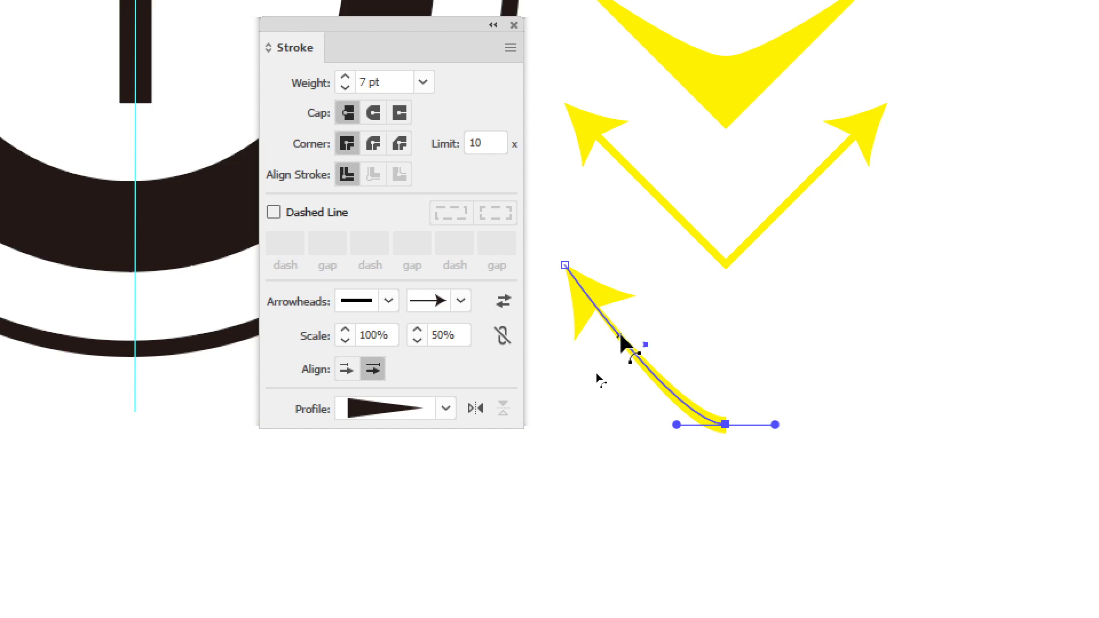
pyautogui.hotkey('ctrl', 'z')
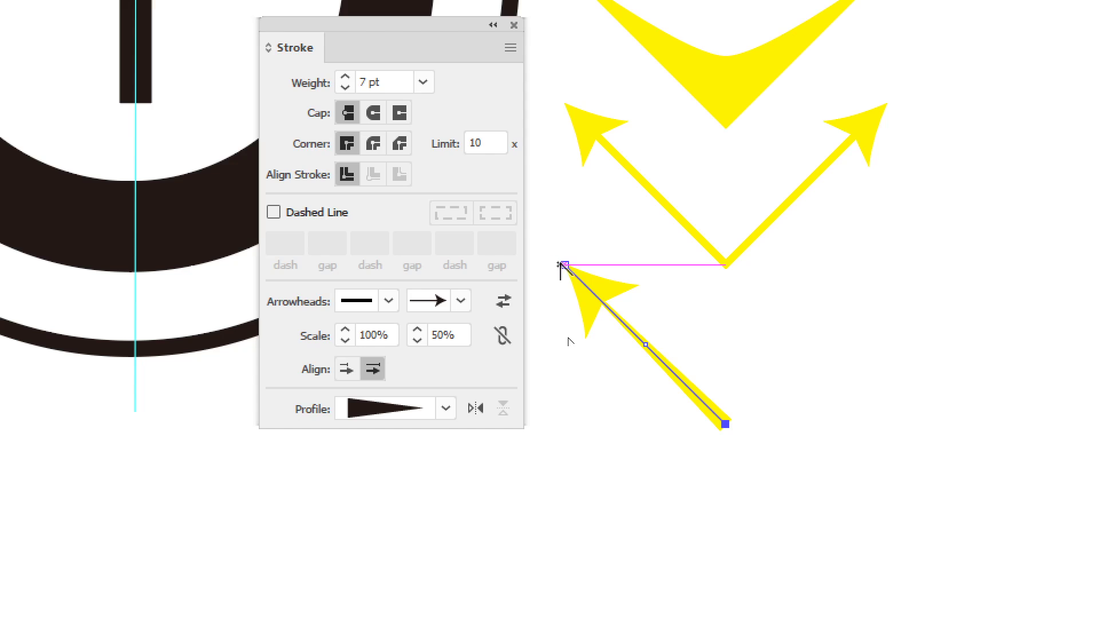
# Curve the single arm by pulling vertical direction handles from the anchor at its arrowhead tip.
pyautogui.moveTo(564, 265)
pyautogui.mouseDown()
pyautogui.moveTo(559, 211)
pyautogui.moveTo(537, 179)
pyautogui.mouseUp()
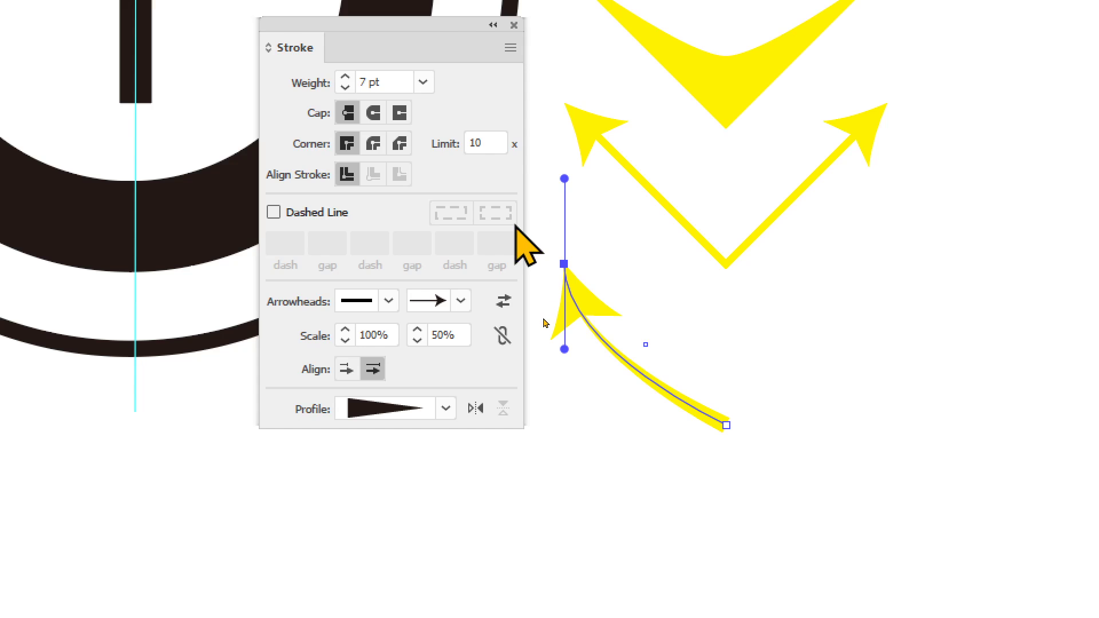
# Try Arrow 3, Arrow 5 and Arrow 9 as the end arrowhead of the curved arm.
pyautogui.click(445, 300)
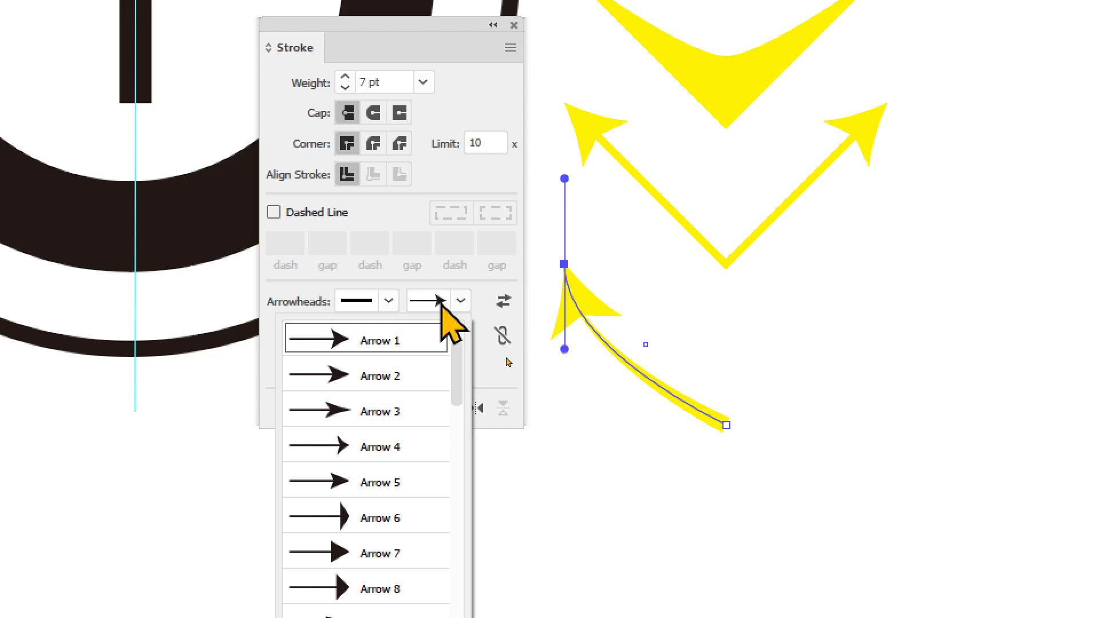
pyautogui.click(399, 412)
pyautogui.click(461, 301)
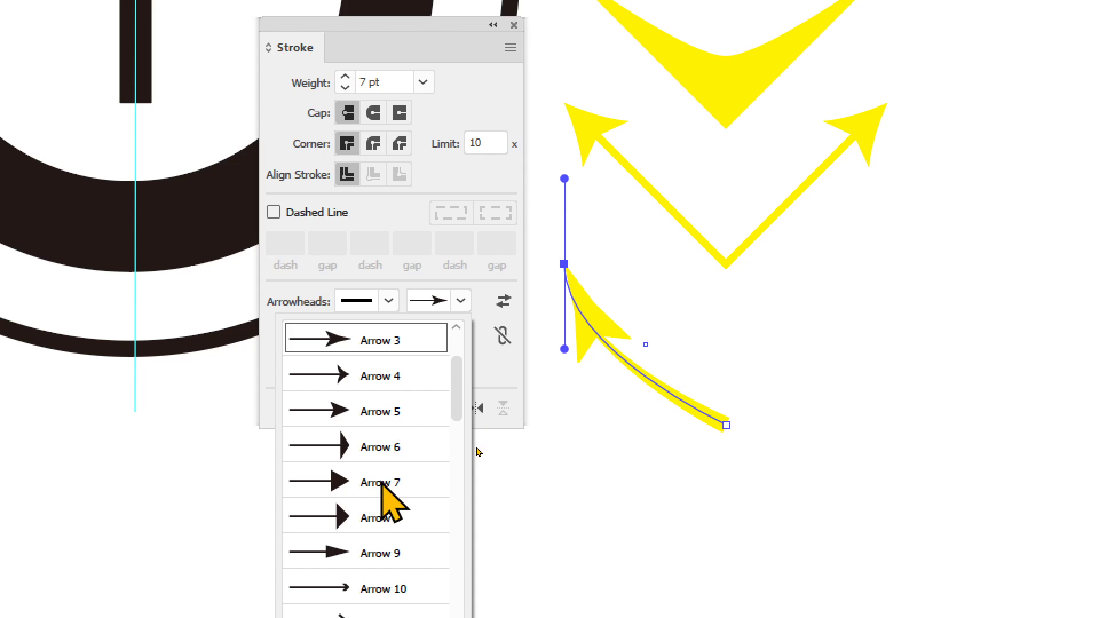
pyautogui.click(385, 415)
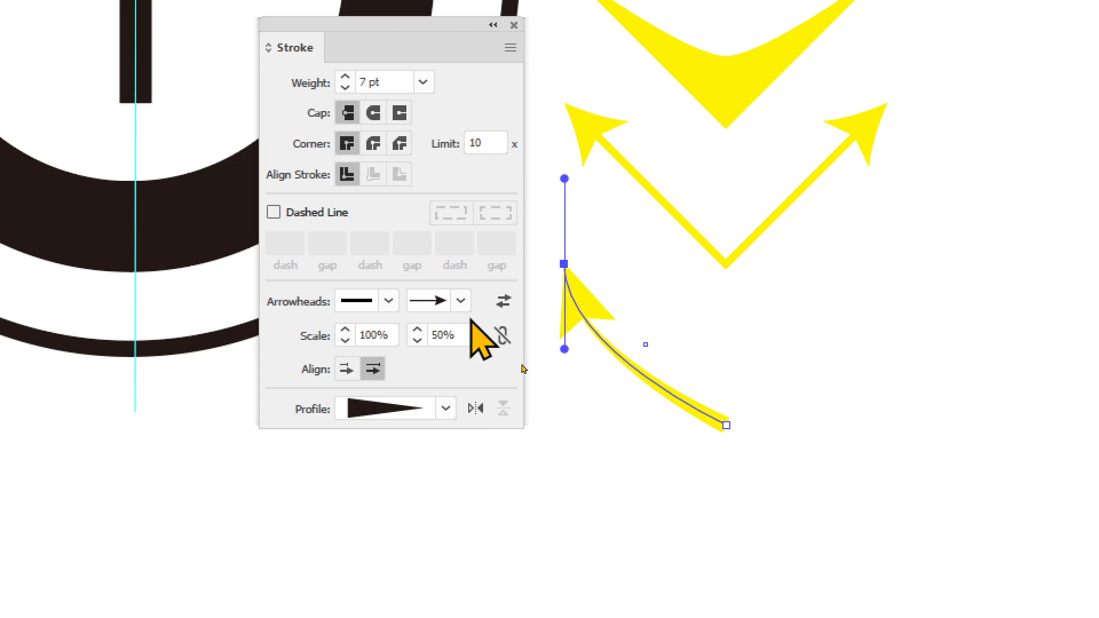
pyautogui.click(461, 301)
pyautogui.click(405, 450)
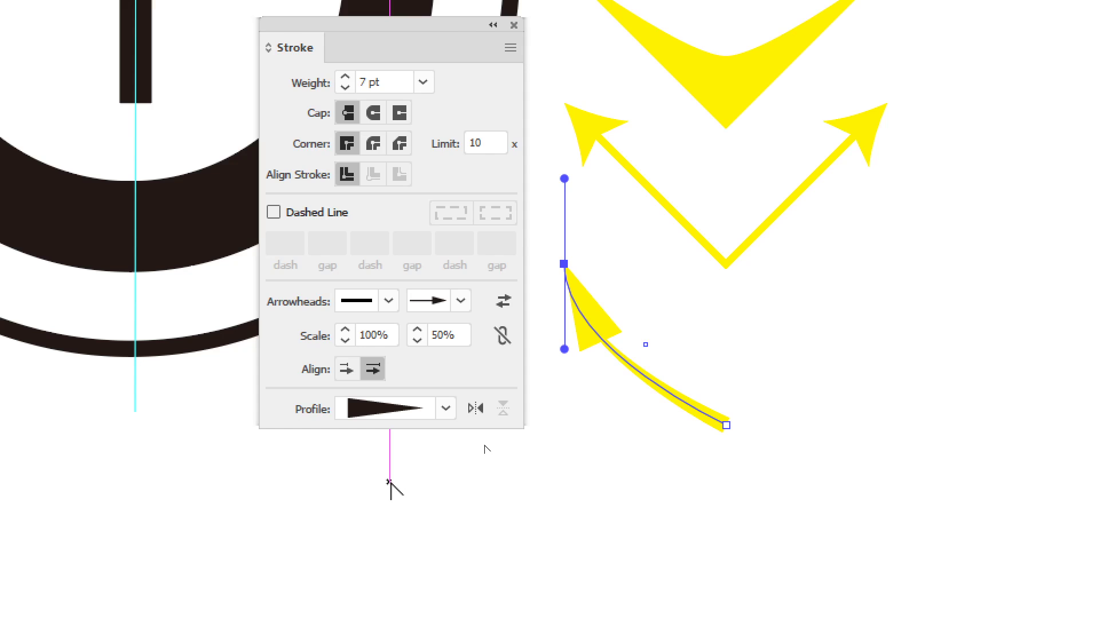
# Set the curved arm's end arrowhead to Arrow 3 and deselect the arm.
pyautogui.click(461, 301)
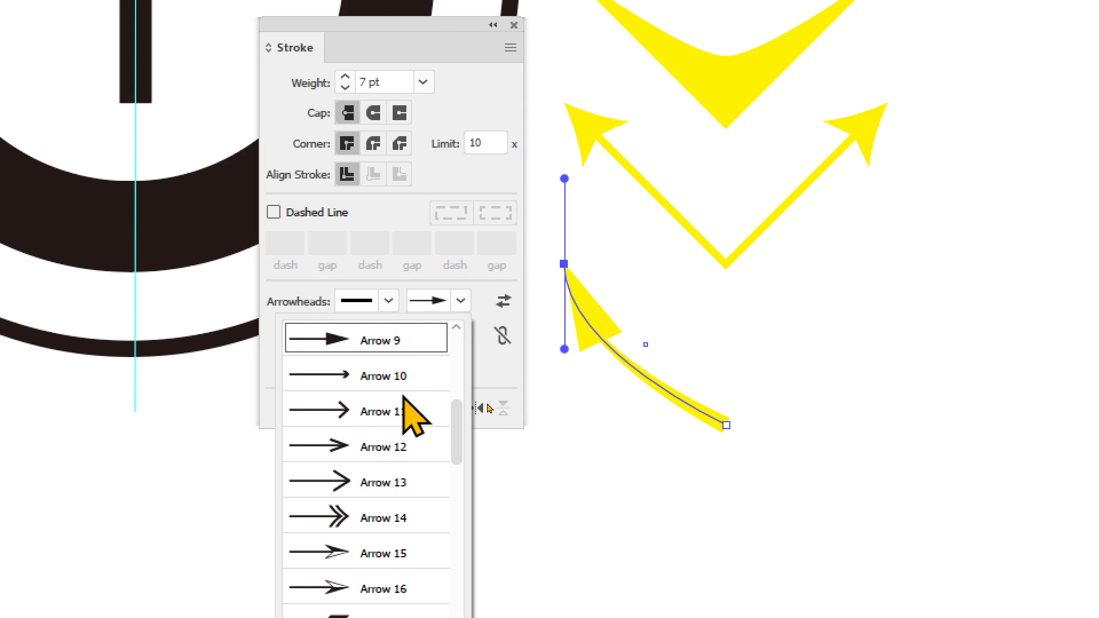
pyautogui.scroll(2, 408, 409)
pyautogui.scroll(3, 397, 390)
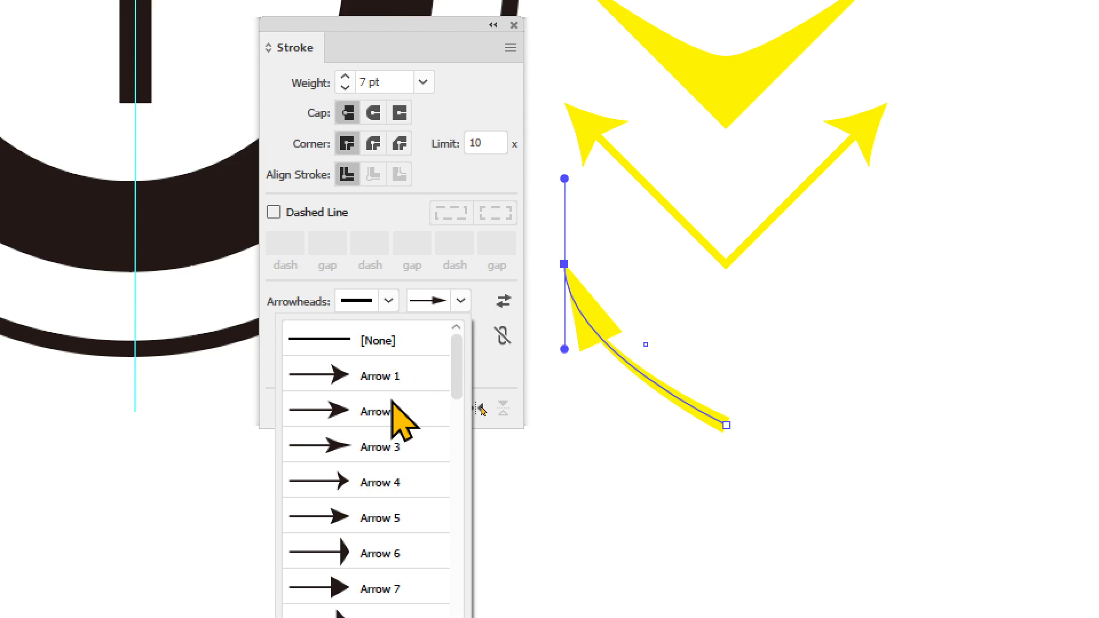
pyautogui.click(385, 446)
pyautogui.press('v')
pyautogui.click(572, 437)
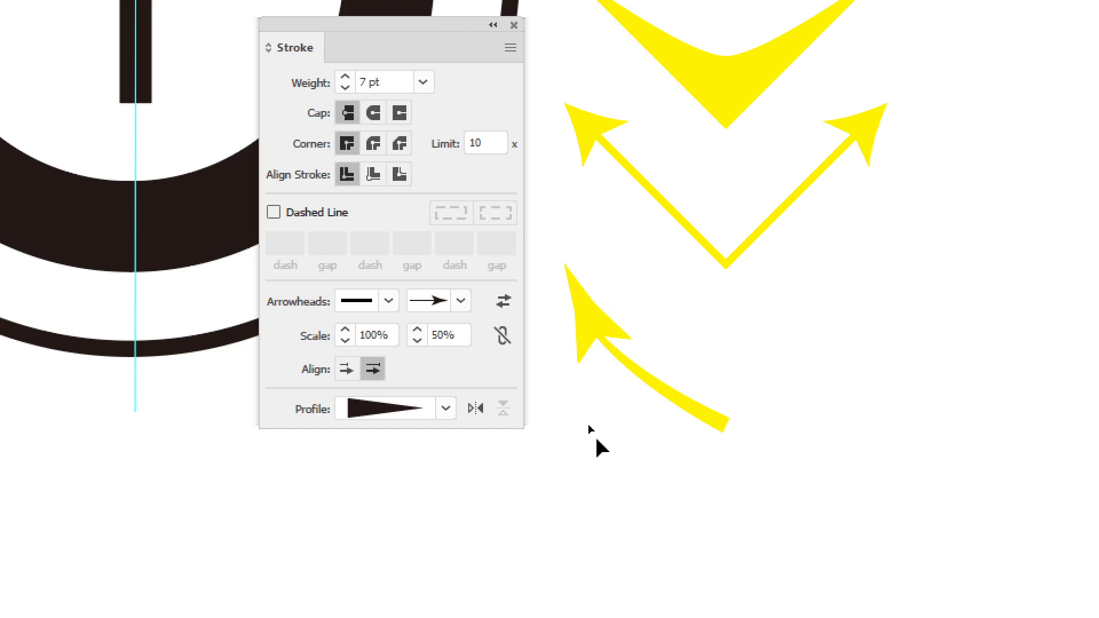
# Widen the stroke at the curved arm's lower end to about 28.4 pt with the Width tool.
pyautogui.scroll(-2, 595, 441)
pyautogui.click(715, 364)
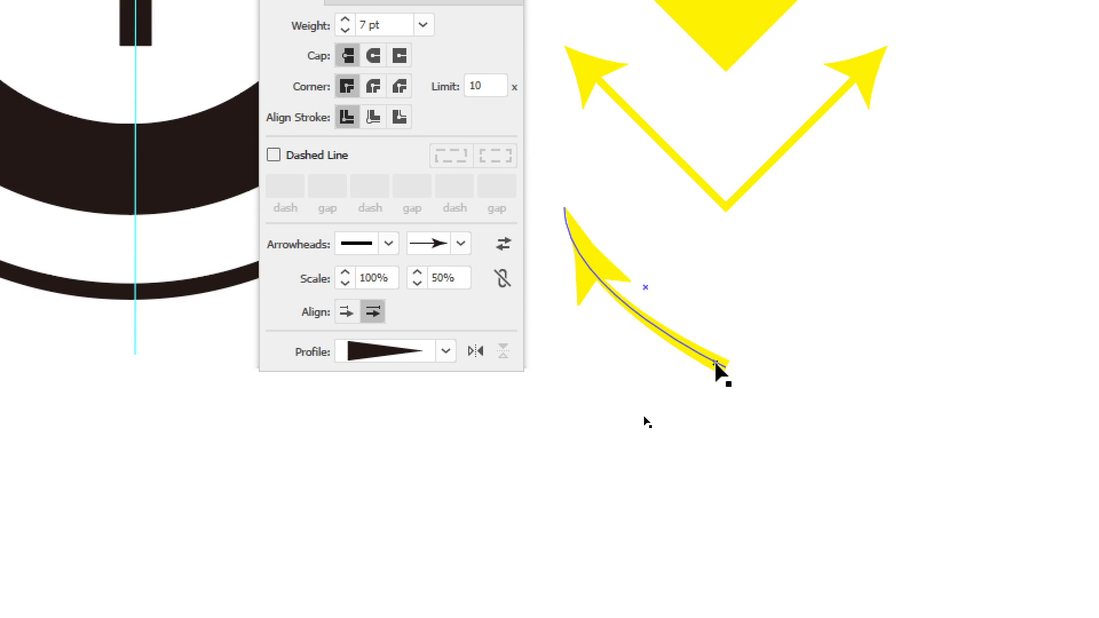
pyautogui.click(716, 364)
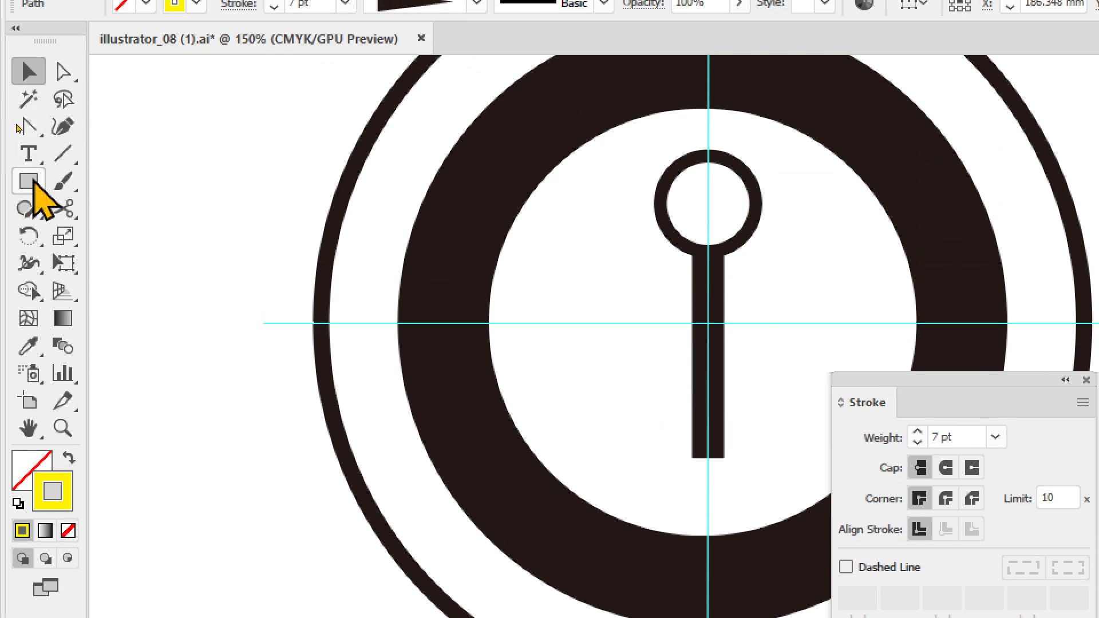
pyautogui.click(29, 269)
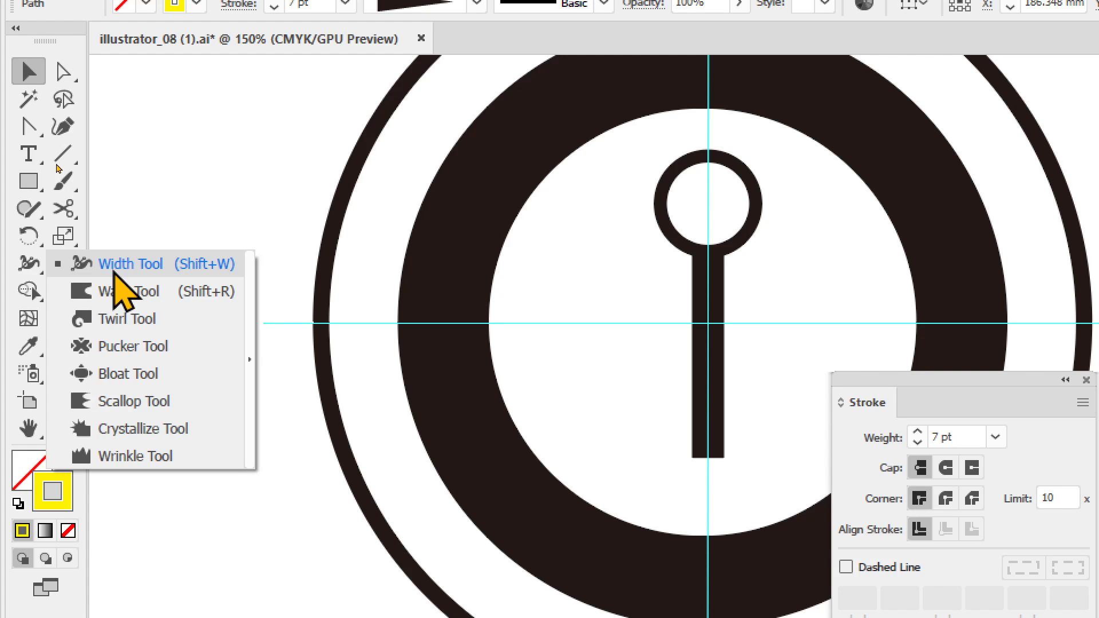
pyautogui.click(118, 267)
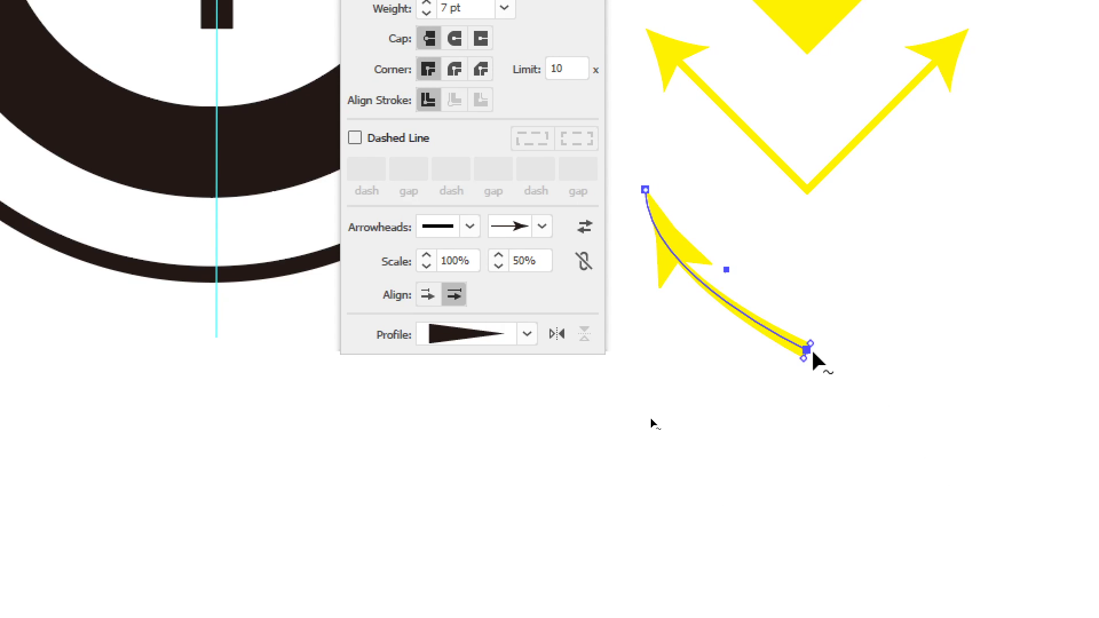
pyautogui.moveTo(804, 356); pyautogui.dragTo(795, 393)
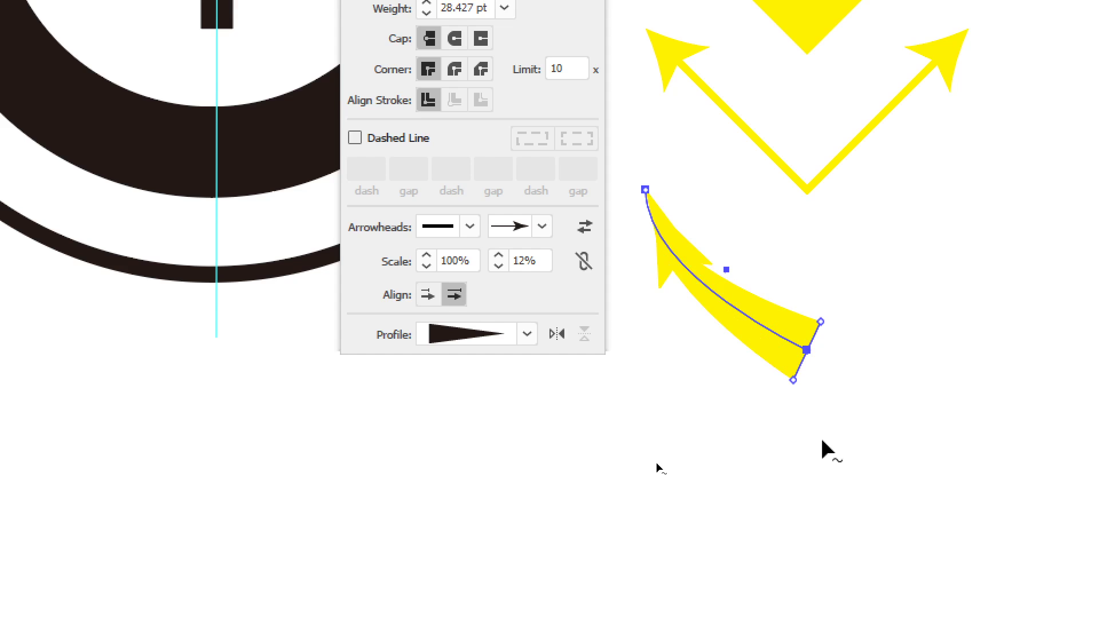
# Narrow the arm's stroke just behind the arrowhead and pull in the upper edge at its lower end, making the weight about 19.7 pt.
pyautogui.moveTo(689, 275)
pyautogui.mouseDown()
pyautogui.moveTo(694, 253)
pyautogui.moveTo(662, 314)
pyautogui.moveTo(694, 282)
pyautogui.moveTo(693, 310)
pyautogui.mouseUp()
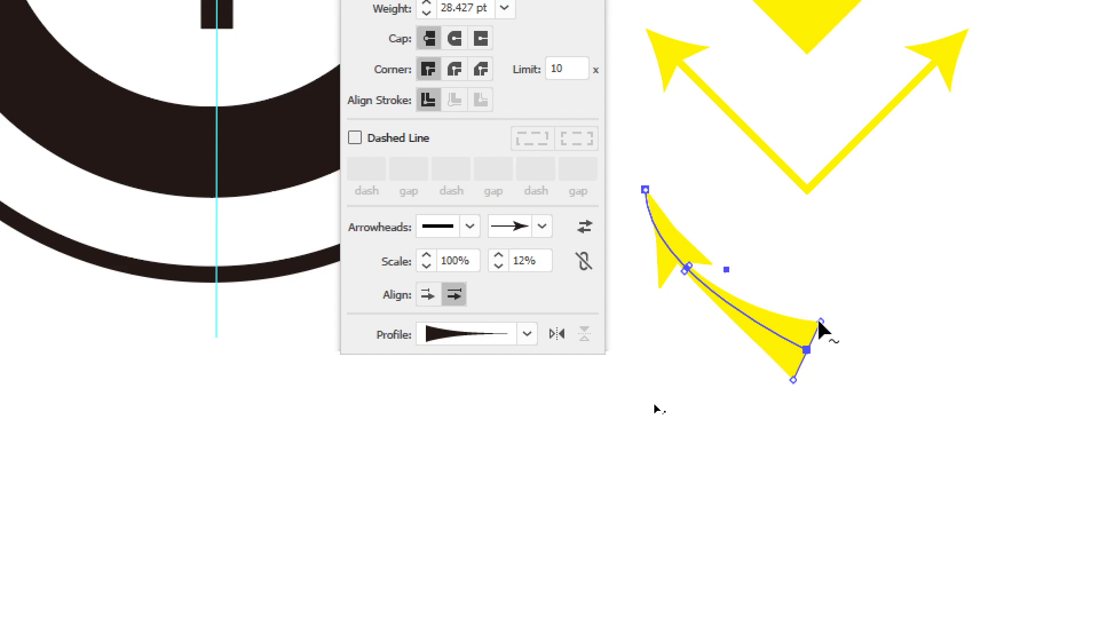
pyautogui.moveTo(820, 323); pyautogui.dragTo(809, 341)
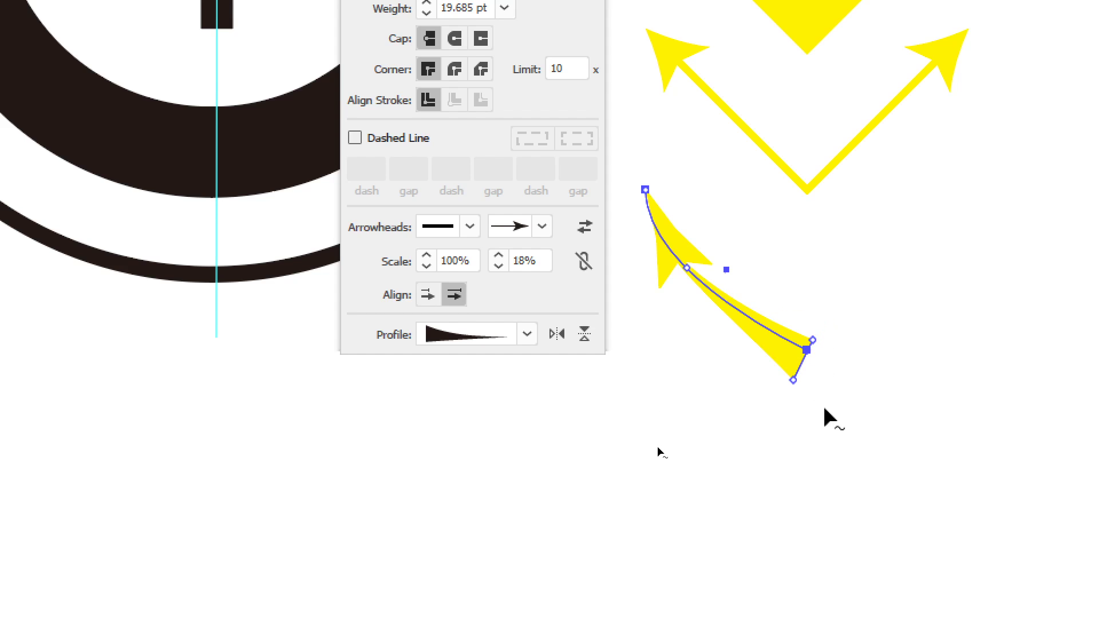
pyautogui.press('a')
pyautogui.press('v')
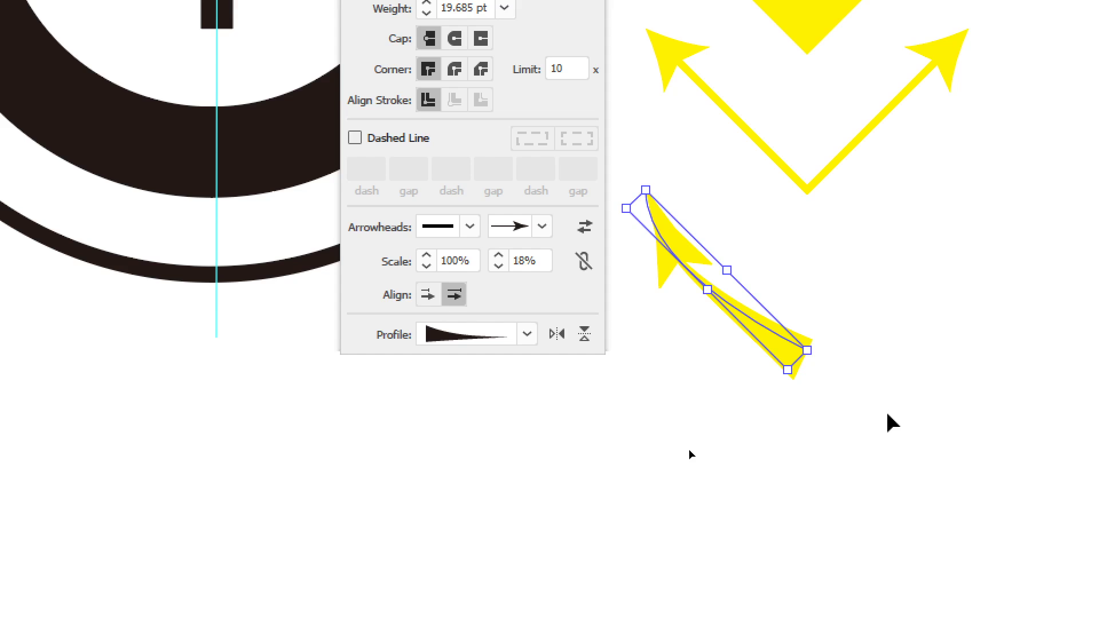
pyautogui.click(901, 427)
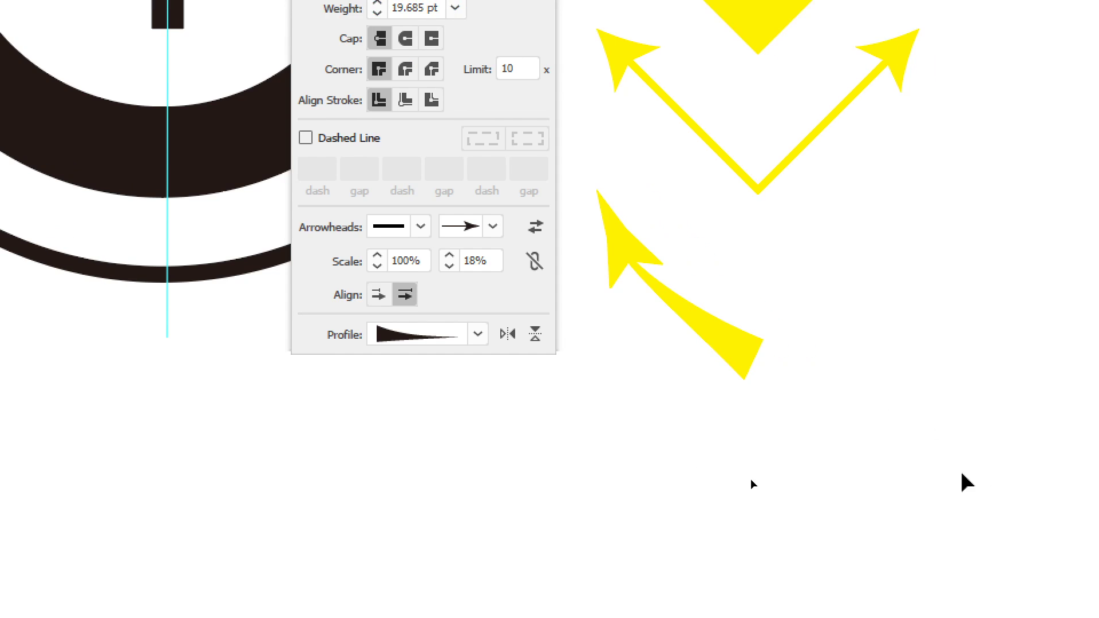
pyautogui.moveTo(928, 466)
pyautogui.mouseDown()
pyautogui.moveTo(761, 387)
pyautogui.moveTo(729, 386)
pyautogui.mouseUp()
pyautogui.hotkey('shift', 'w')
pyautogui.press('ctrl')
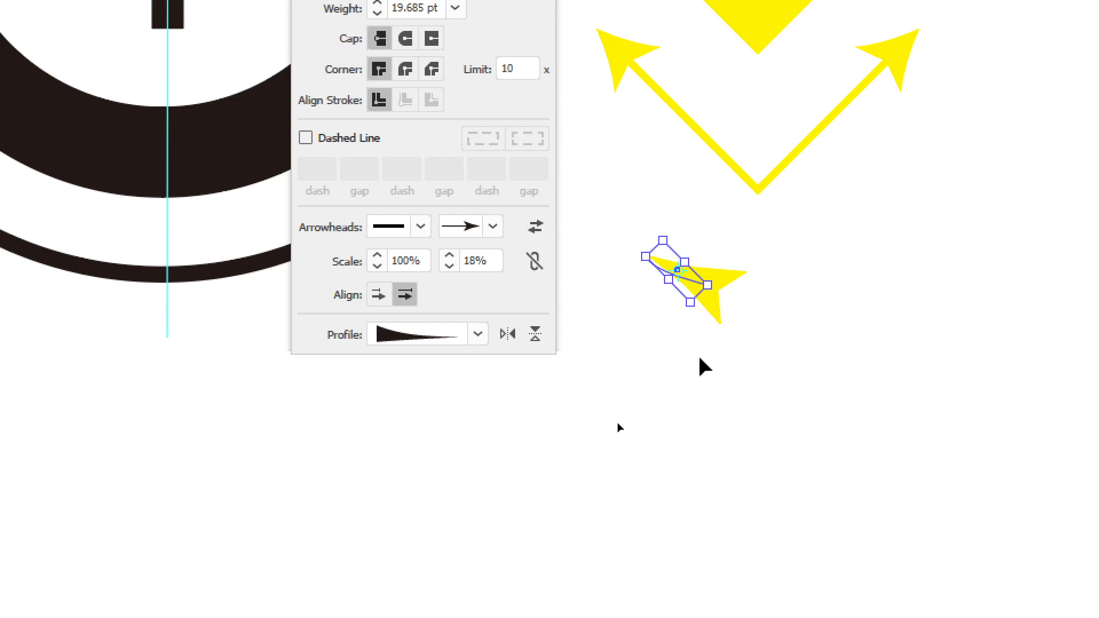
pyautogui.keyDown('ctrl'); pyautogui.click(616, 400); pyautogui.keyUp('ctrl')
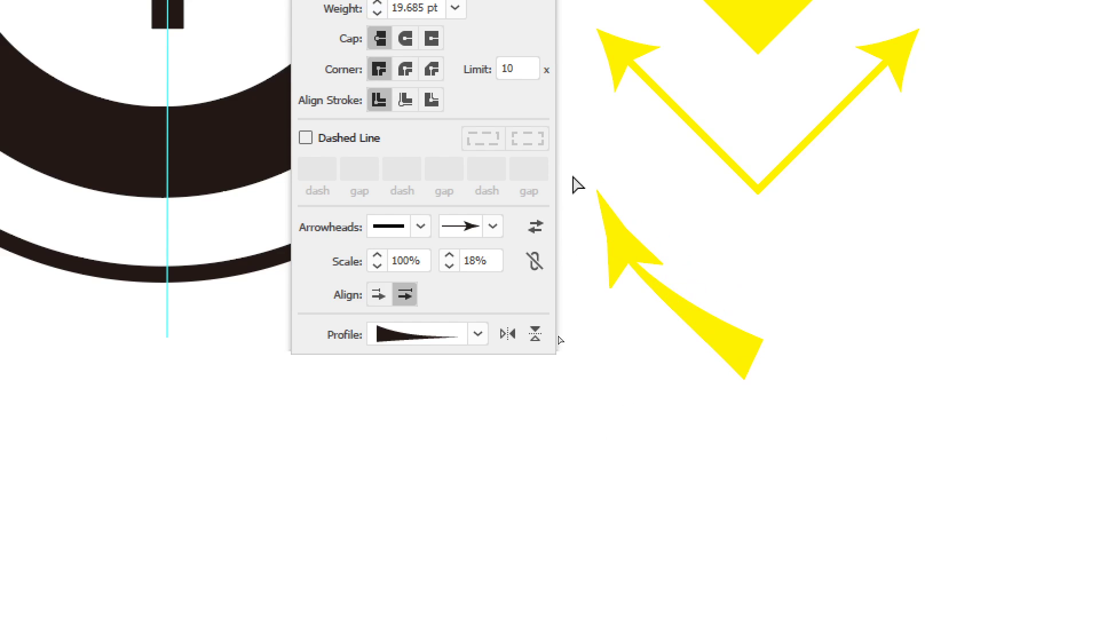
# Deepen the arm's curve by lengthening the vertical direction handle below its arrowhead tip.
pyautogui.click(605, 237)
pyautogui.moveTo(596, 277); pyautogui.dragTo(601, 316)
pyautogui.click(725, 438)
# Reflect a copy of the curved arm across a vertical axis through its lower end anchor.
pyautogui.moveTo(676, 318); pyautogui.dragTo(643, 265)
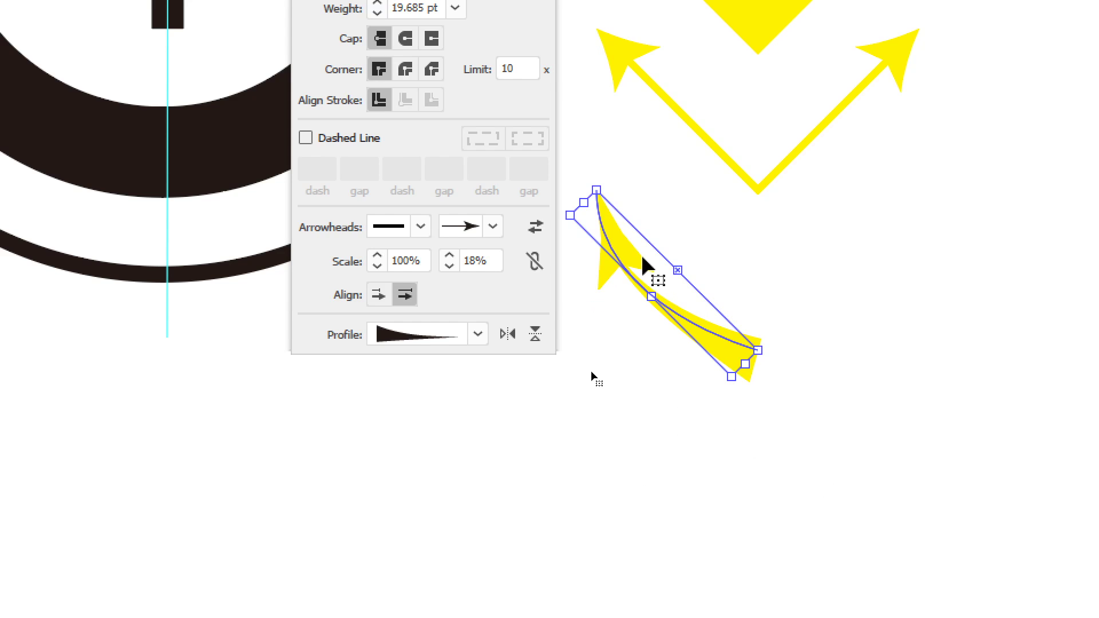
pyautogui.press('r')
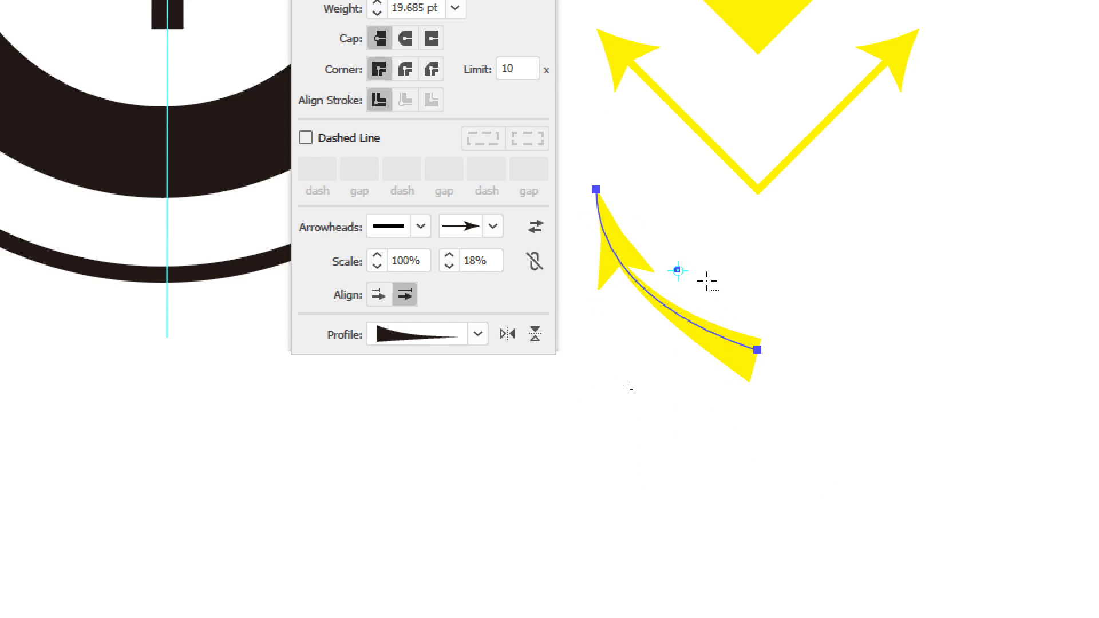
pyautogui.keyDown('alt'); pyautogui.click(757, 349); pyautogui.keyUp('alt')
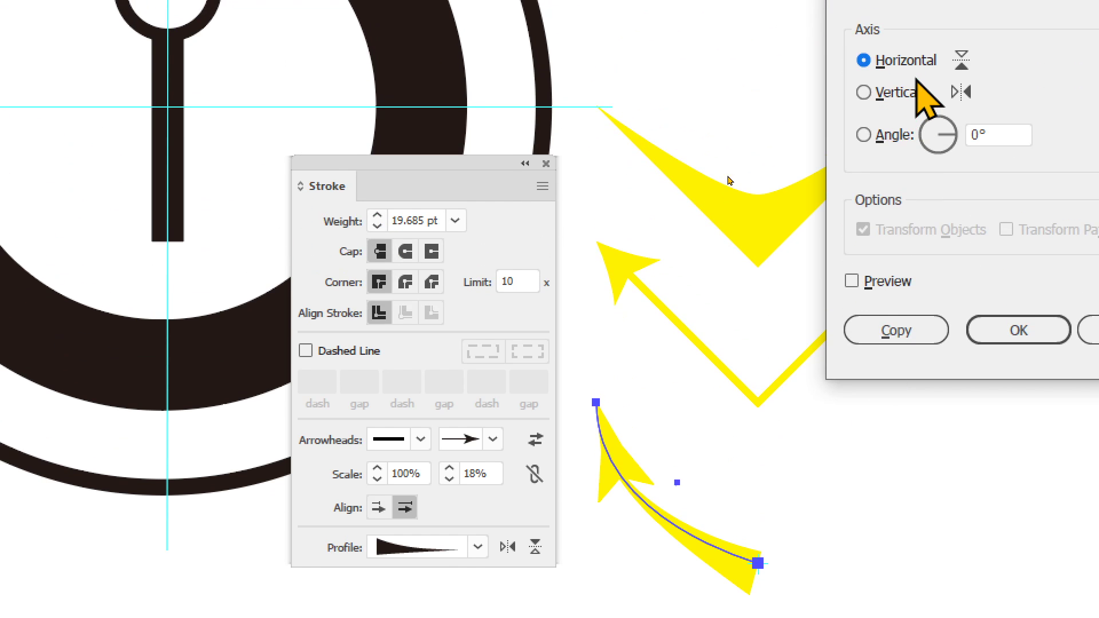
pyautogui.click(897, 92)
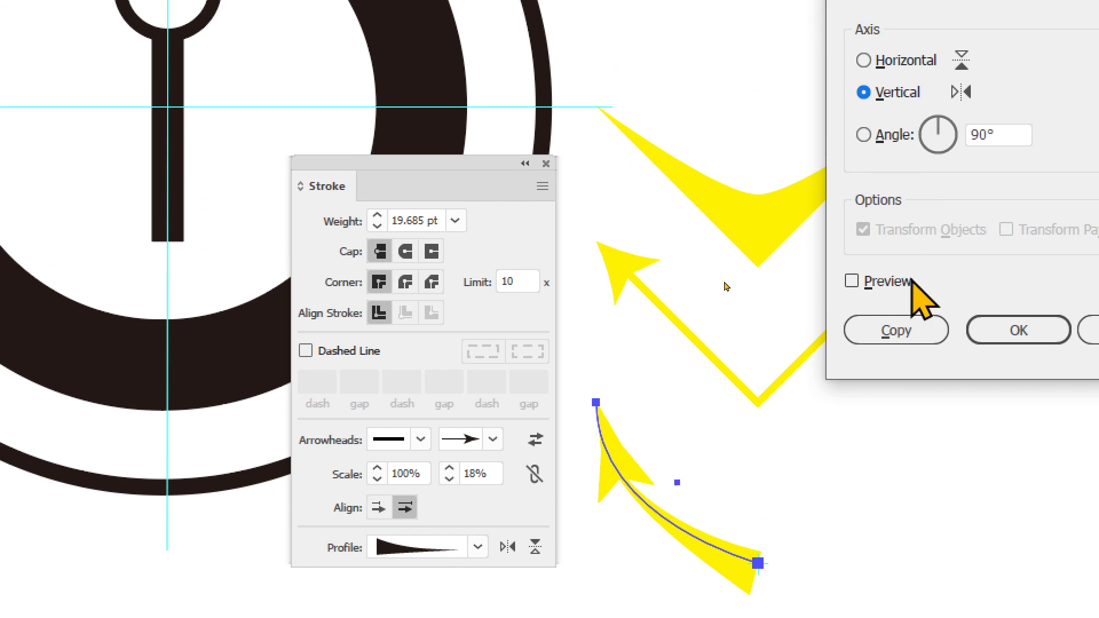
pyautogui.click(903, 330)
pyautogui.press('v')
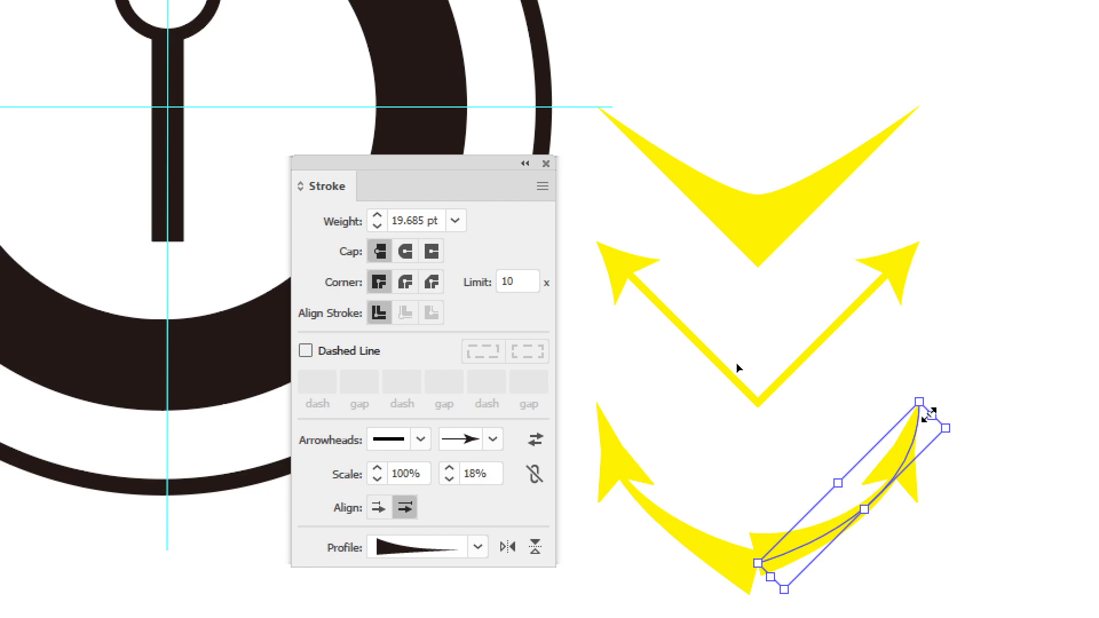
pyautogui.click(736, 368)
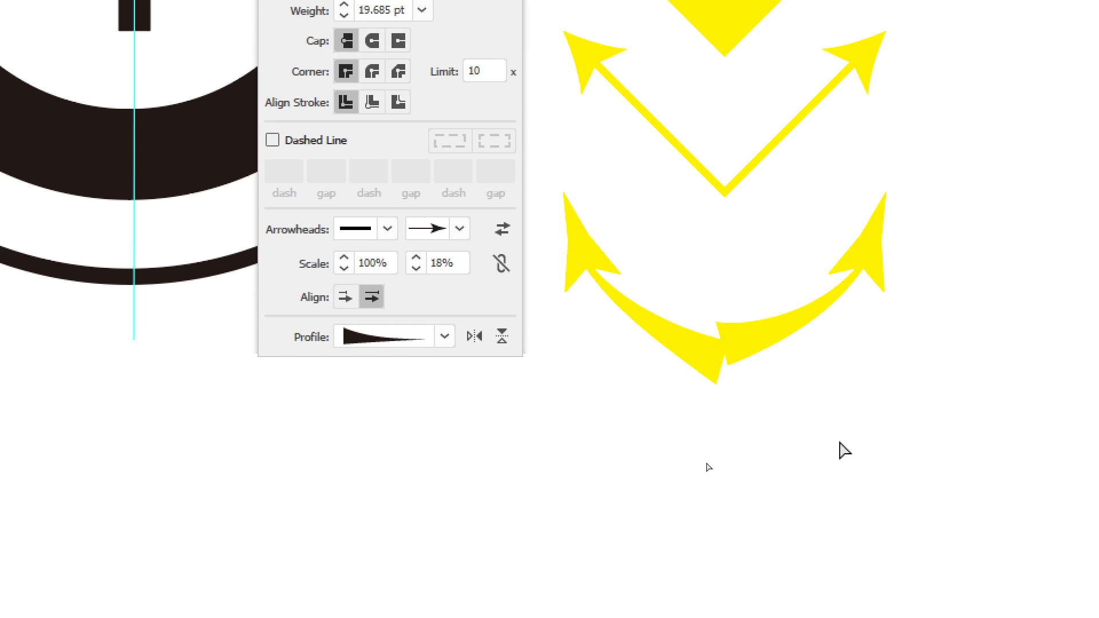
# Select the overlapping lower end anchors of both arms and join them into one path.
pyautogui.hotkey('ctrl', 'y')
pyautogui.hotkey('ctrl', 'y')
pyautogui.moveTo(679, 323); pyautogui.dragTo(681, 324)
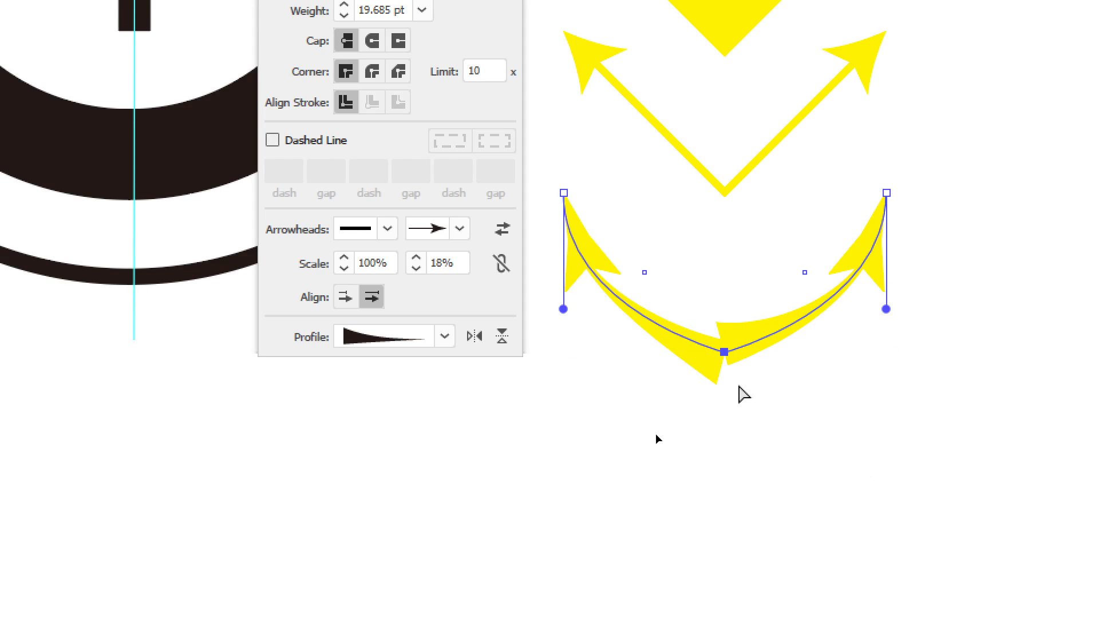
pyautogui.hotkey('ctrl', 'z')
pyautogui.hotkey('ctrl', 'z')
pyautogui.hotkey('ctrl', 'z')
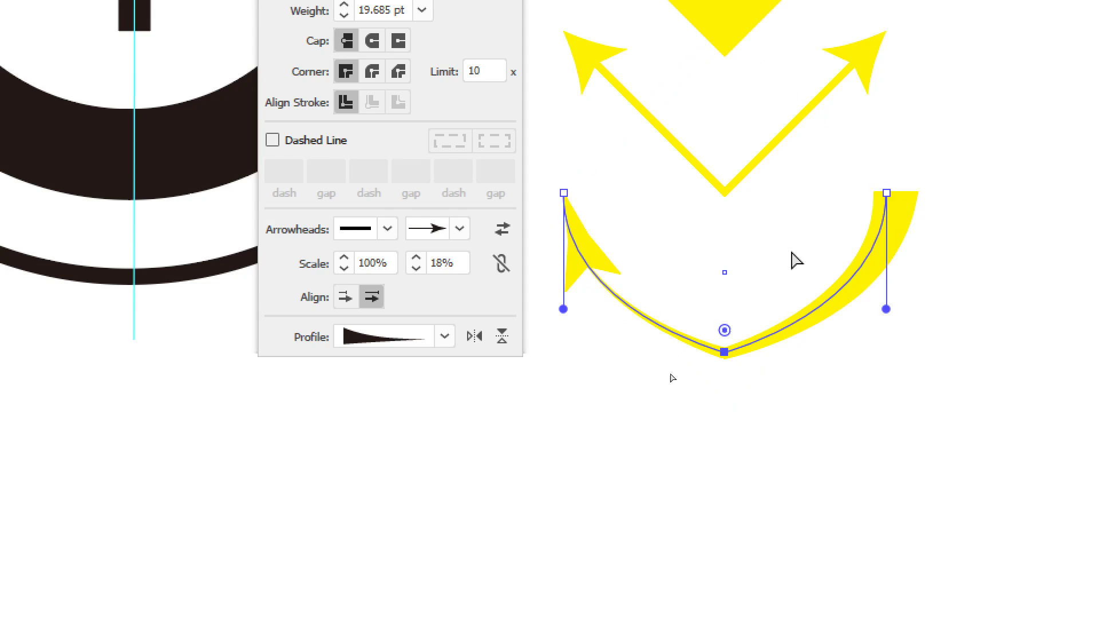
# Apply the Uniform width profile to the joined path and set its end arrowhead to None.
pyautogui.click(445, 337)
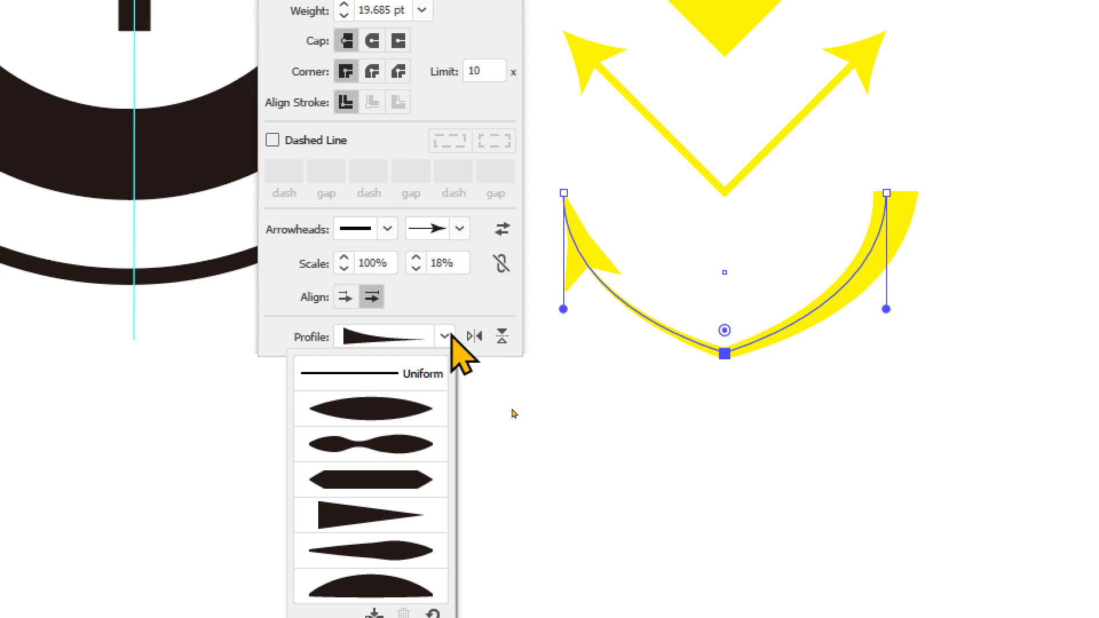
pyautogui.click(397, 386)
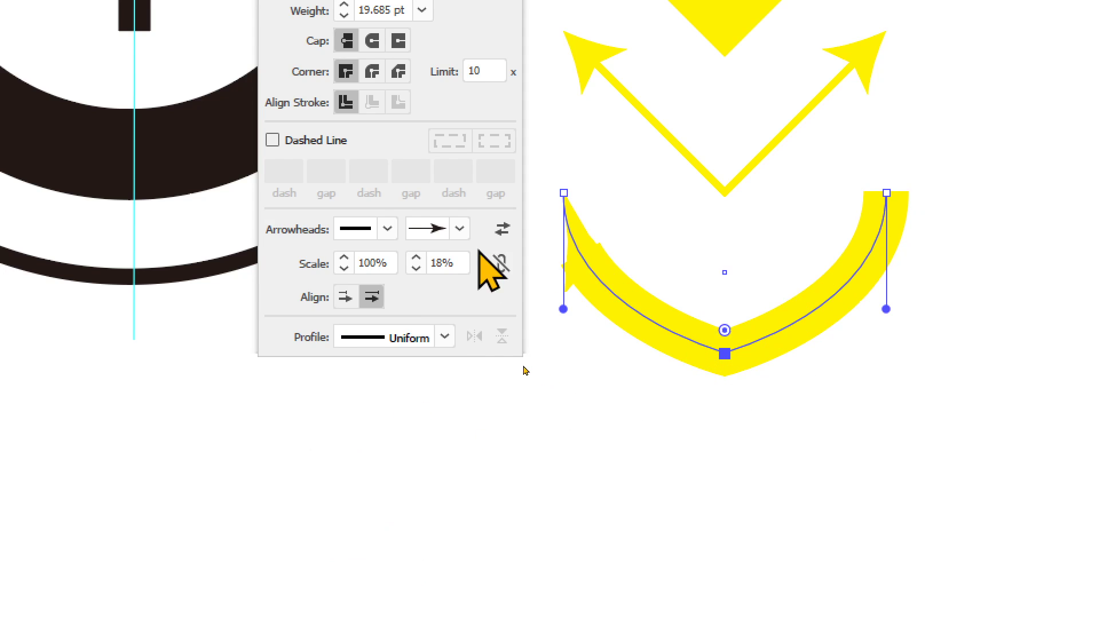
pyautogui.click(460, 229)
pyautogui.scroll(2, 447, 295)
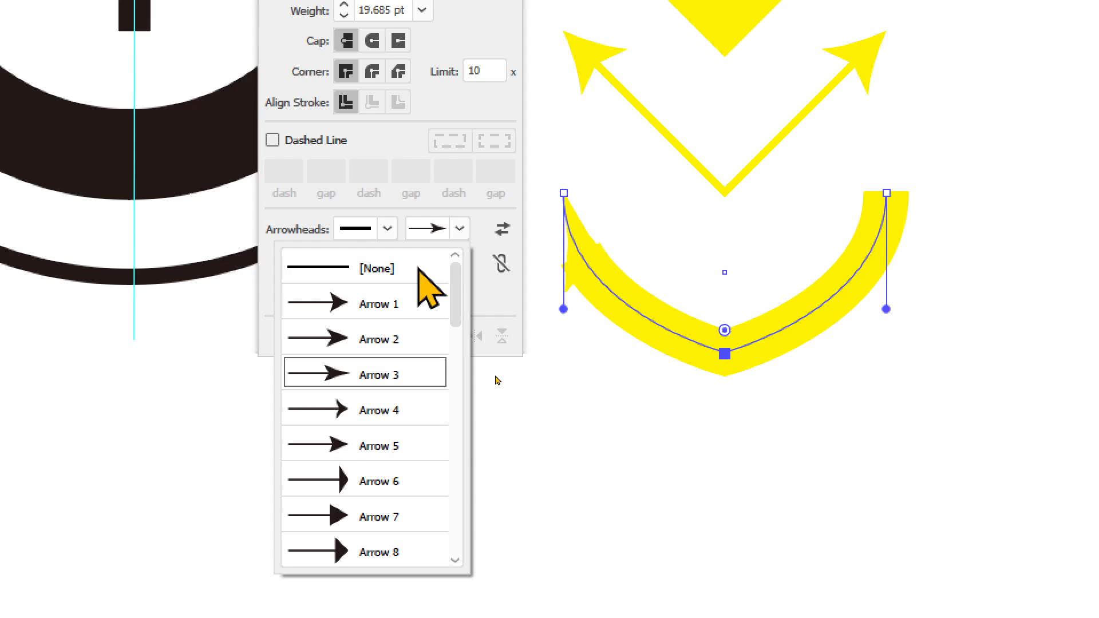
pyautogui.click(344, 267)
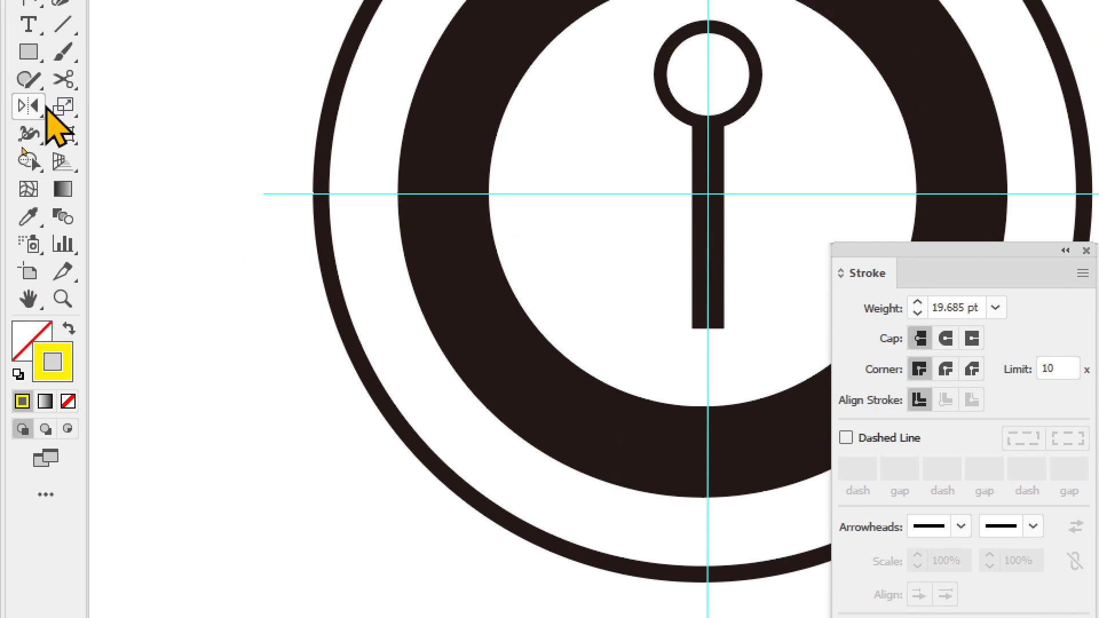
# Widen the joined stroke to about 30.3 pt at its bottom anchor with the Width tool and narrow it at both upper ends.
pyautogui.click(31, 86)
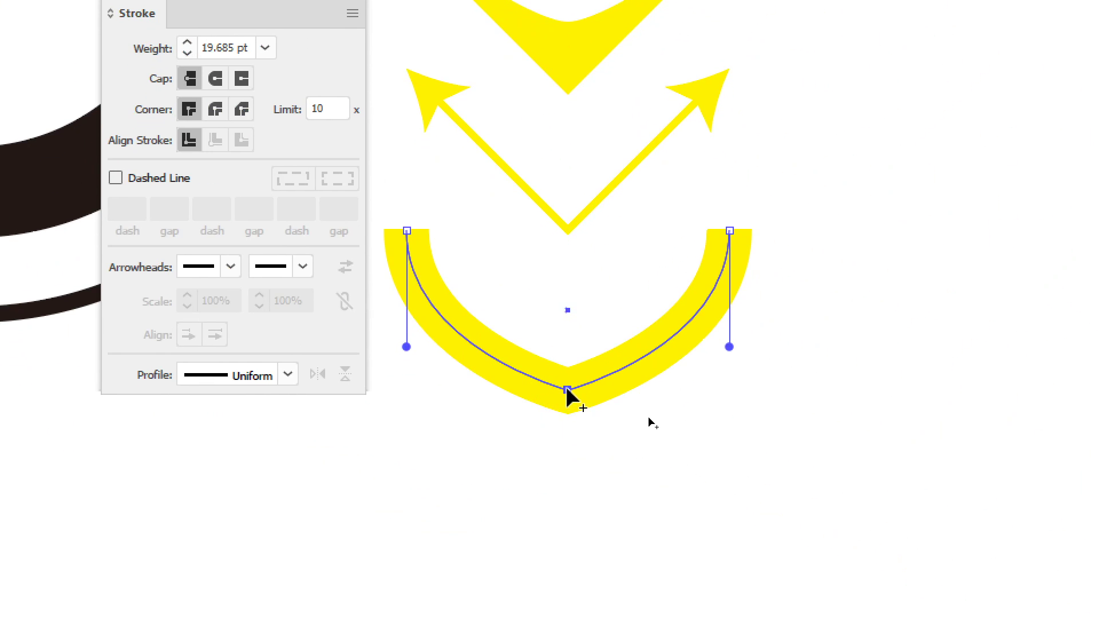
pyautogui.moveTo(567, 390)
pyautogui.mouseDown()
pyautogui.moveTo(574, 461)
pyautogui.moveTo(567, 435)
pyautogui.mouseUp()
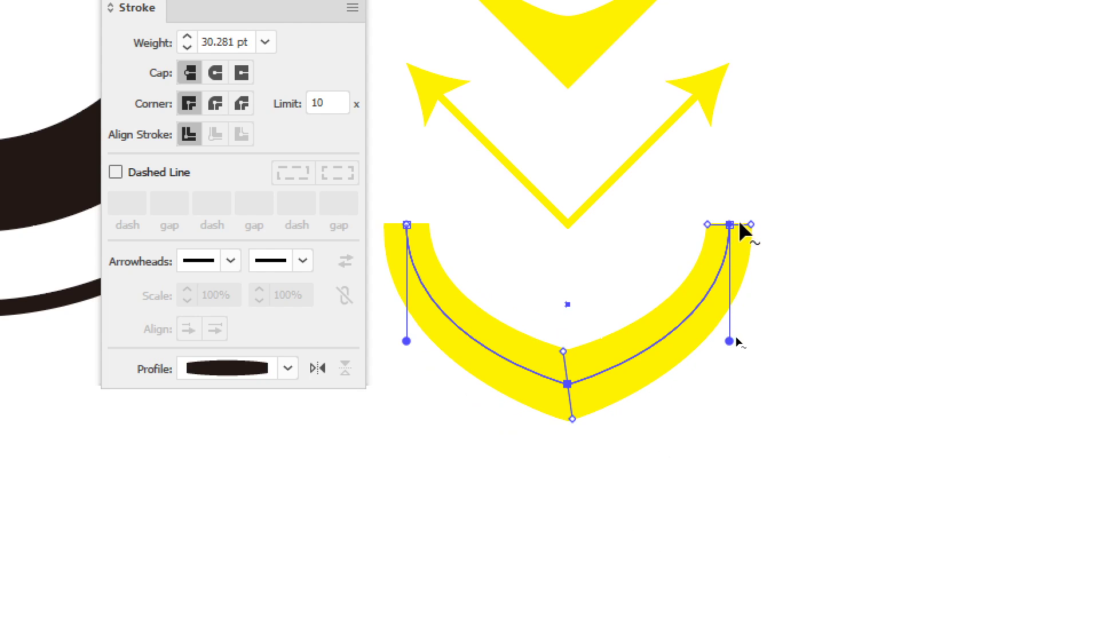
pyautogui.moveTo(752, 226)
pyautogui.mouseDown()
pyautogui.moveTo(837, 248)
pyautogui.moveTo(765, 247)
pyautogui.moveTo(731, 234)
pyautogui.mouseUp()
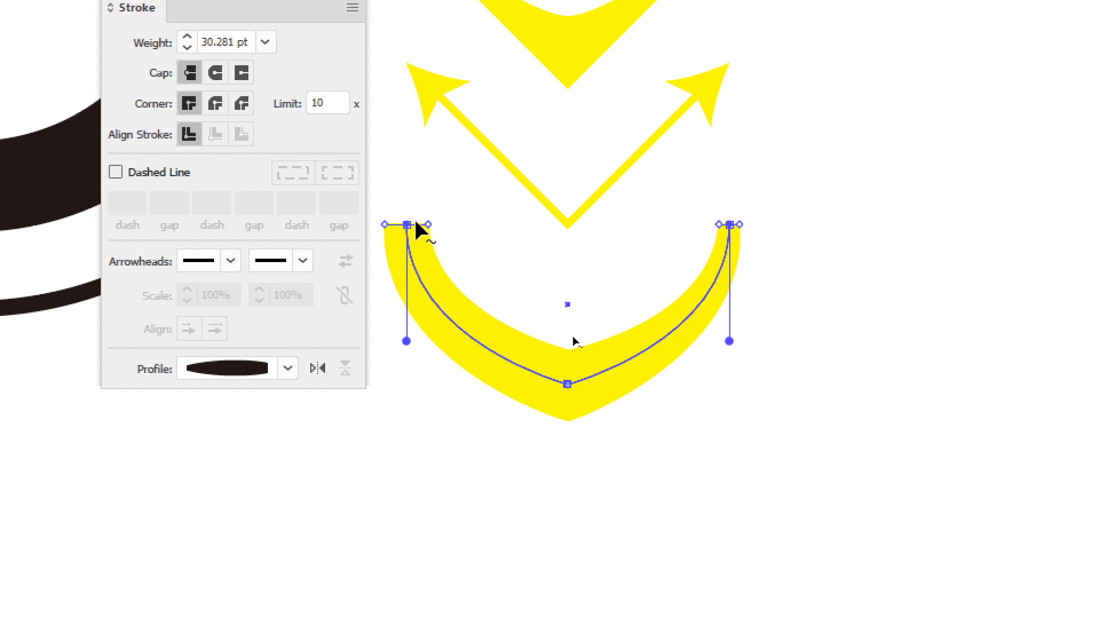
pyautogui.moveTo(432, 228)
pyautogui.mouseDown()
pyautogui.moveTo(499, 236)
pyautogui.moveTo(409, 229)
pyautogui.mouseUp()
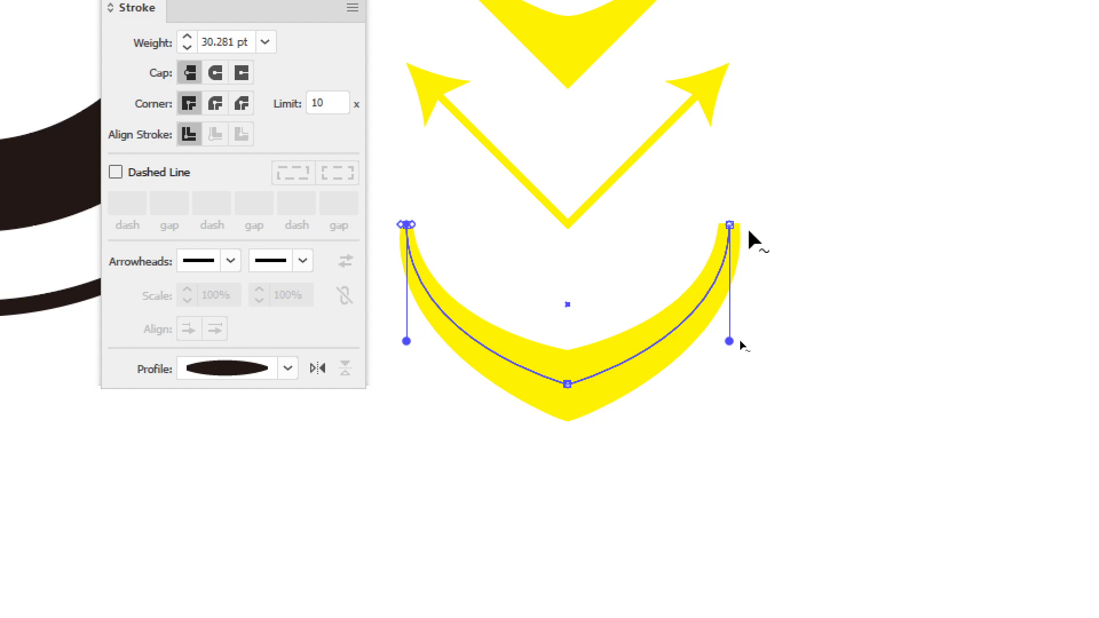
pyautogui.moveTo(739, 233)
pyautogui.mouseDown()
pyautogui.moveTo(810, 238)
pyautogui.moveTo(739, 230)
pyautogui.mouseUp()
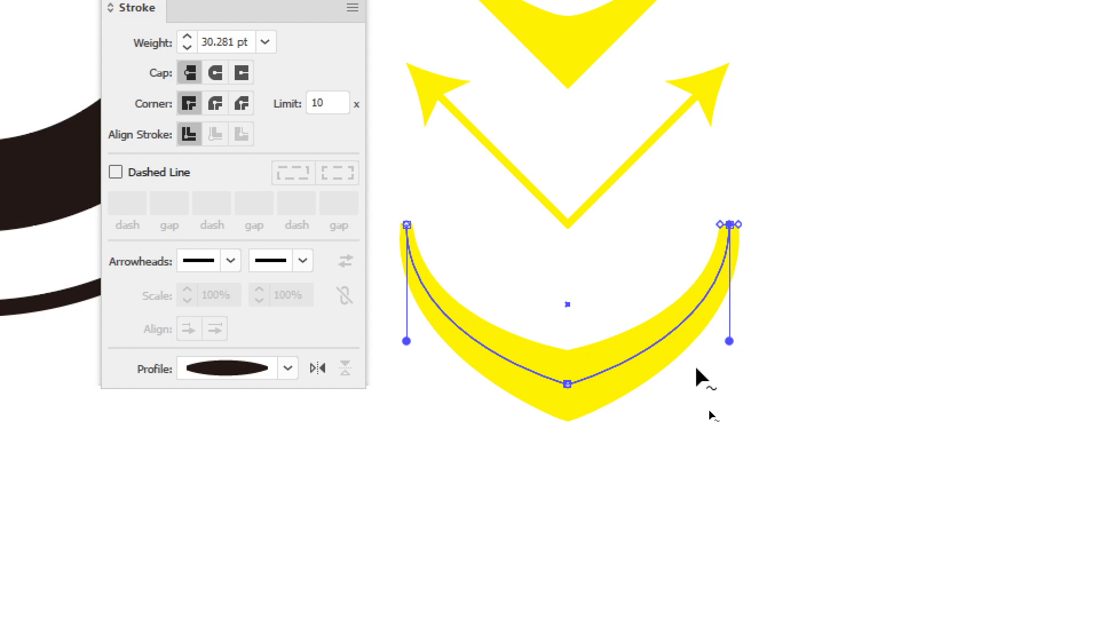
# Select the whole curved stroke and apply the Arrow 3 arrowhead to both its start and its end.
pyautogui.press('v')
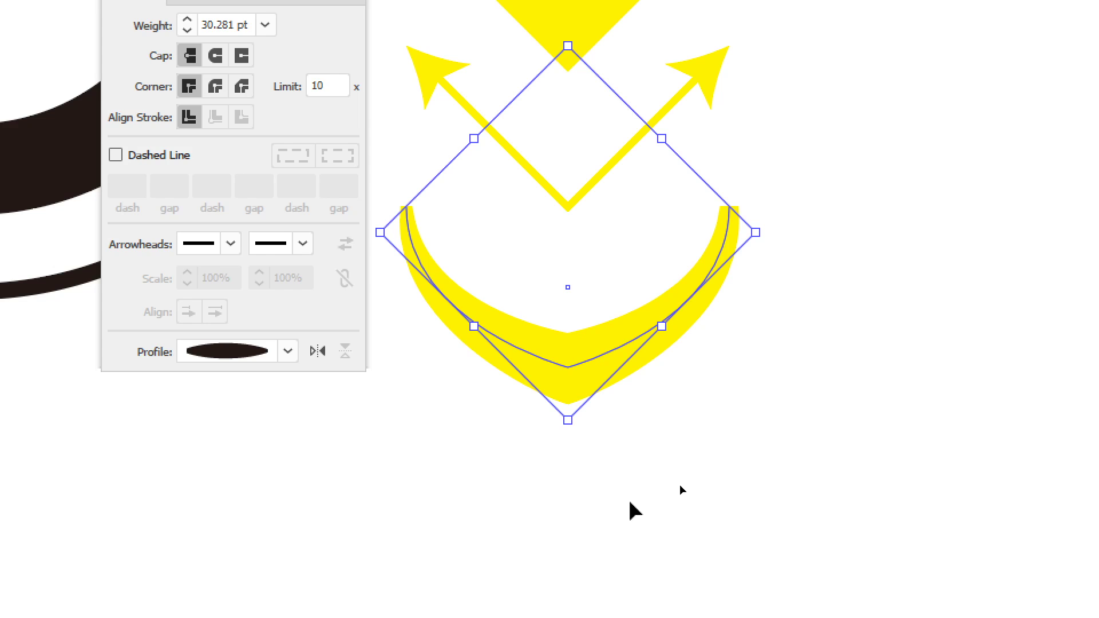
pyautogui.moveTo(680, 492); pyautogui.dragTo(577, 410)
pyautogui.click(226, 251)
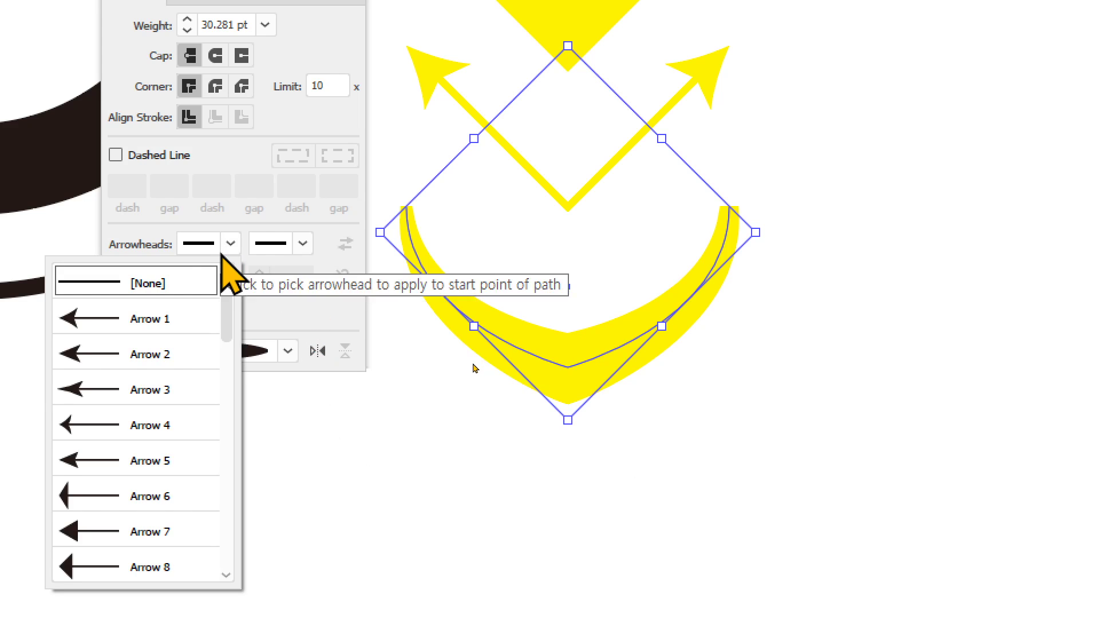
pyautogui.click(151, 389)
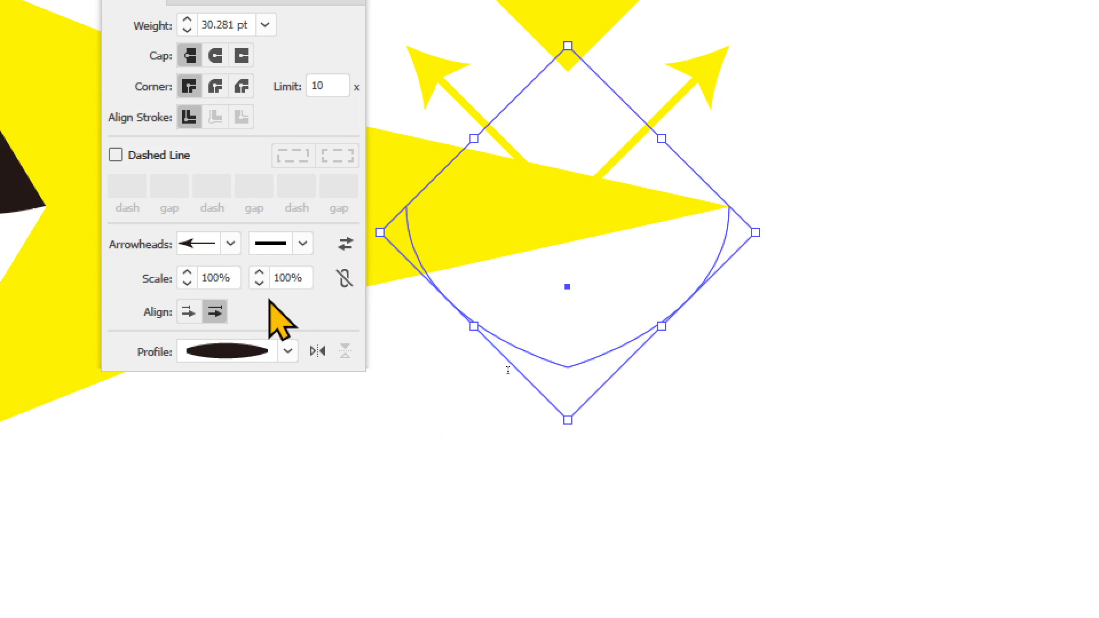
pyautogui.click(302, 243)
pyautogui.click(239, 390)
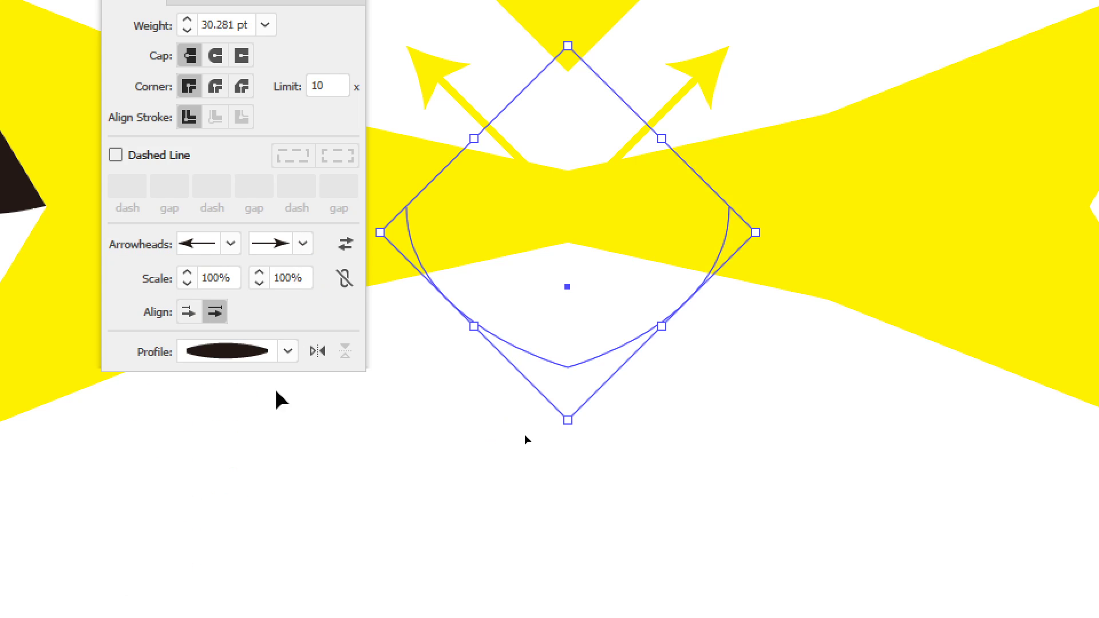
# Scale the start and end arrowheads of the curved stroke to 10%.
pyautogui.click(213, 278)
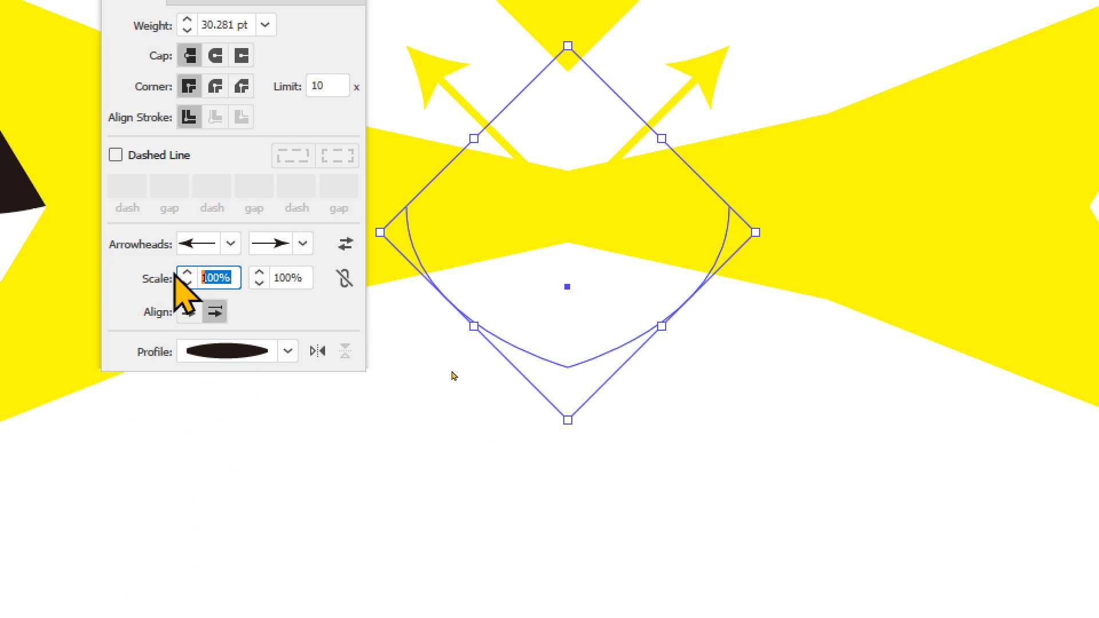
pyautogui.write('10')
pyautogui.press('Tab')
pyautogui.write('1')
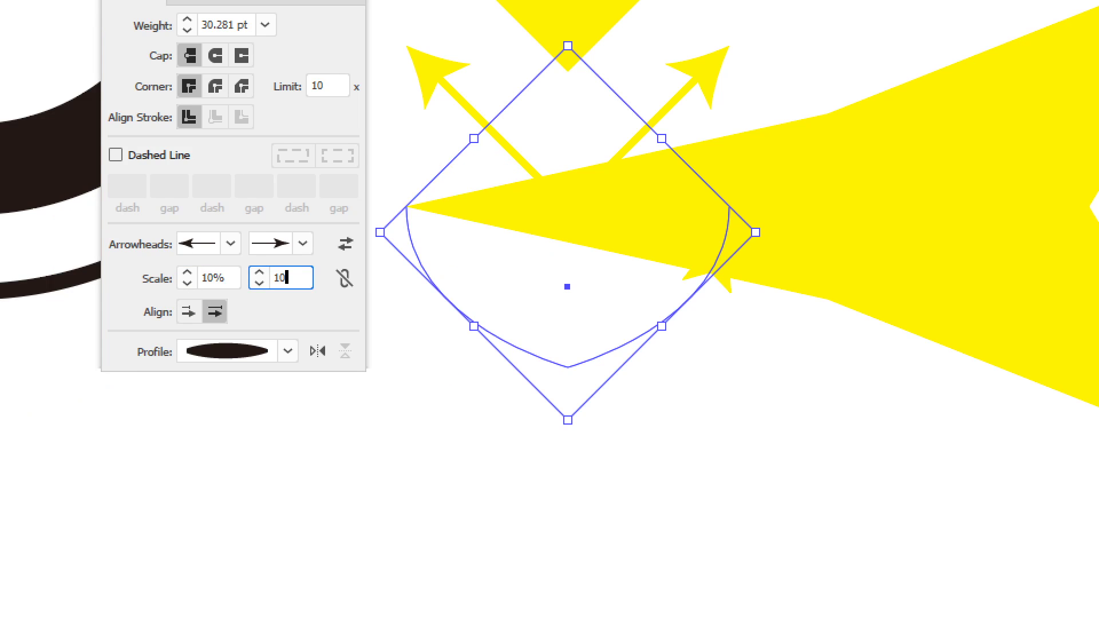
pyautogui.write('0')
pyautogui.press('Return')
pyautogui.click(790, 392)
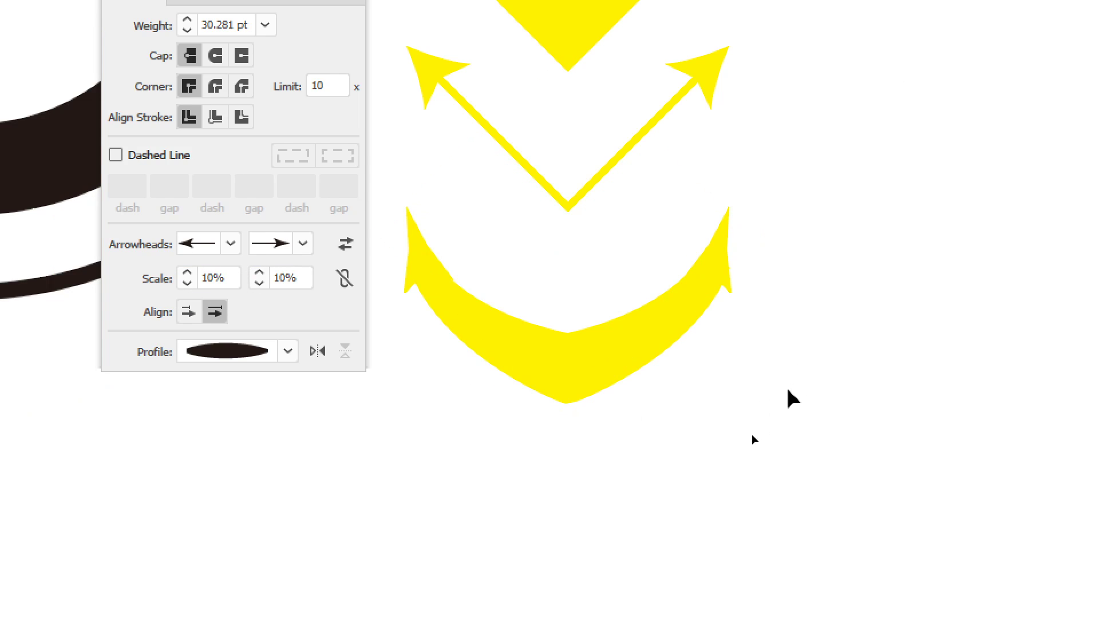
# Scale both arrowheads of the curved stroke to 15% and extend the arrow tips beyond the ends of the path.
pyautogui.click(669, 327)
pyautogui.click(231, 276)
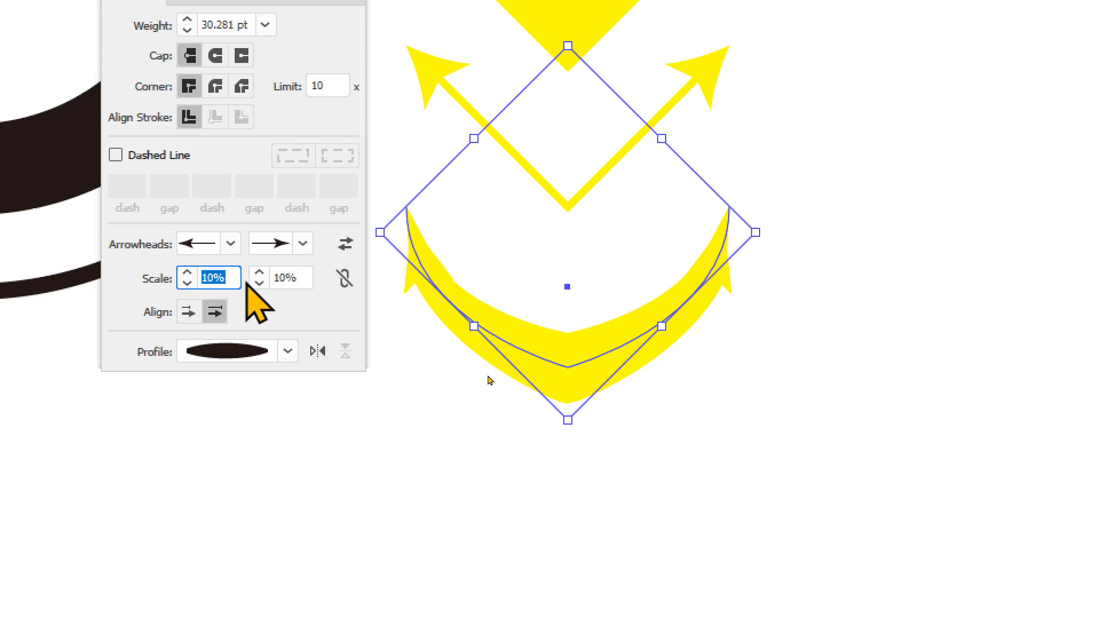
pyautogui.write('15')
pyautogui.press('Tab')
pyautogui.write('15')
pyautogui.press('Return')
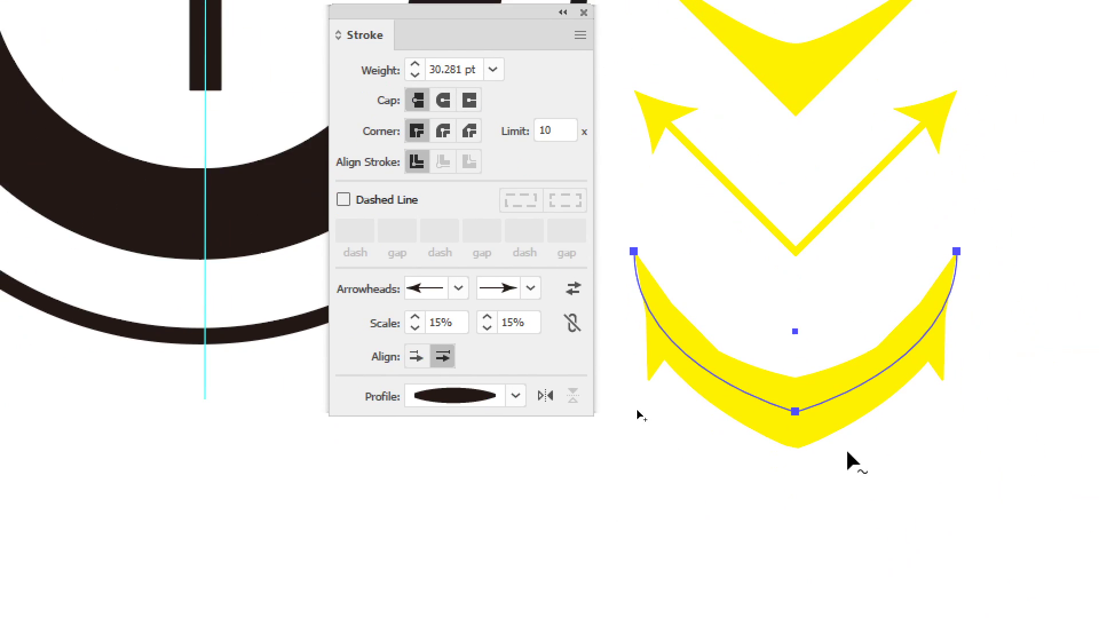
pyautogui.click(416, 356)
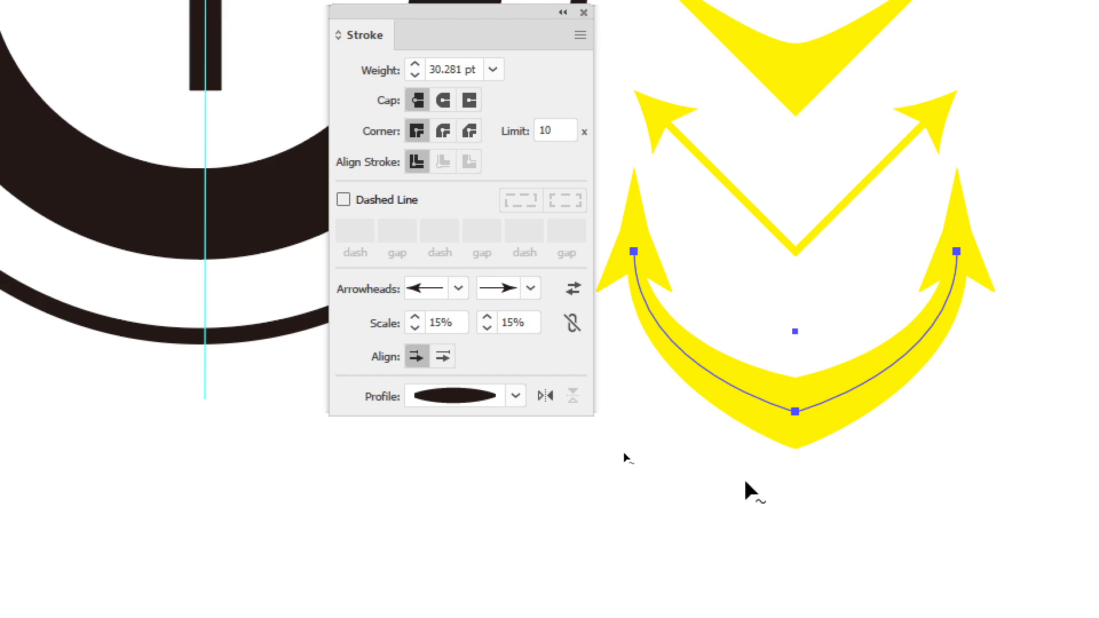
pyautogui.press('v')
pyautogui.click(813, 493)
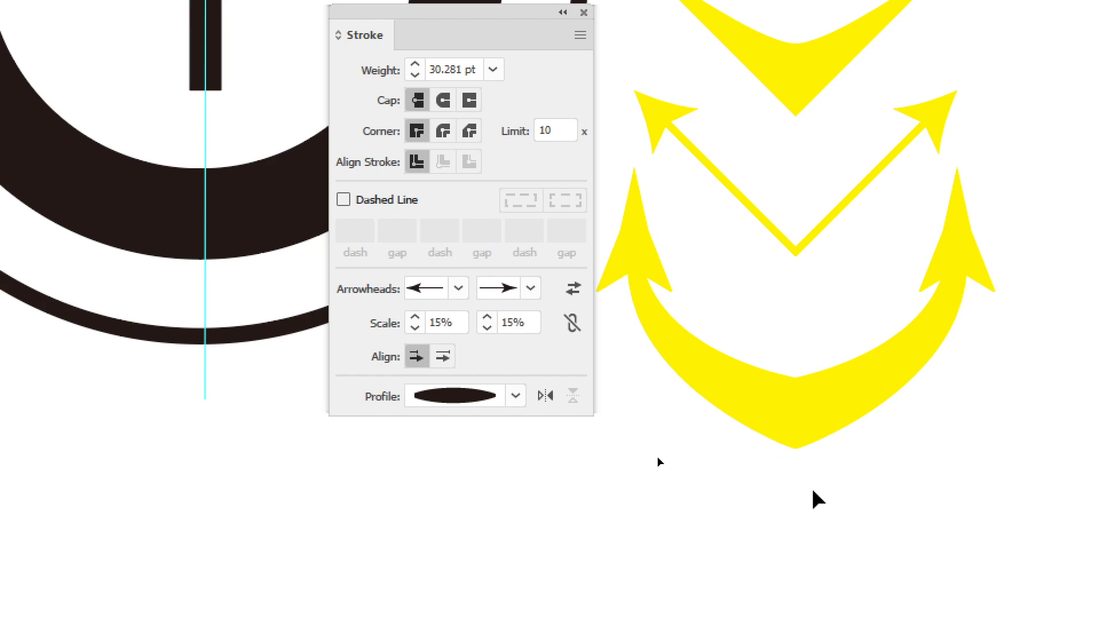
pyautogui.moveTo(814, 491); pyautogui.dragTo(761, 279)
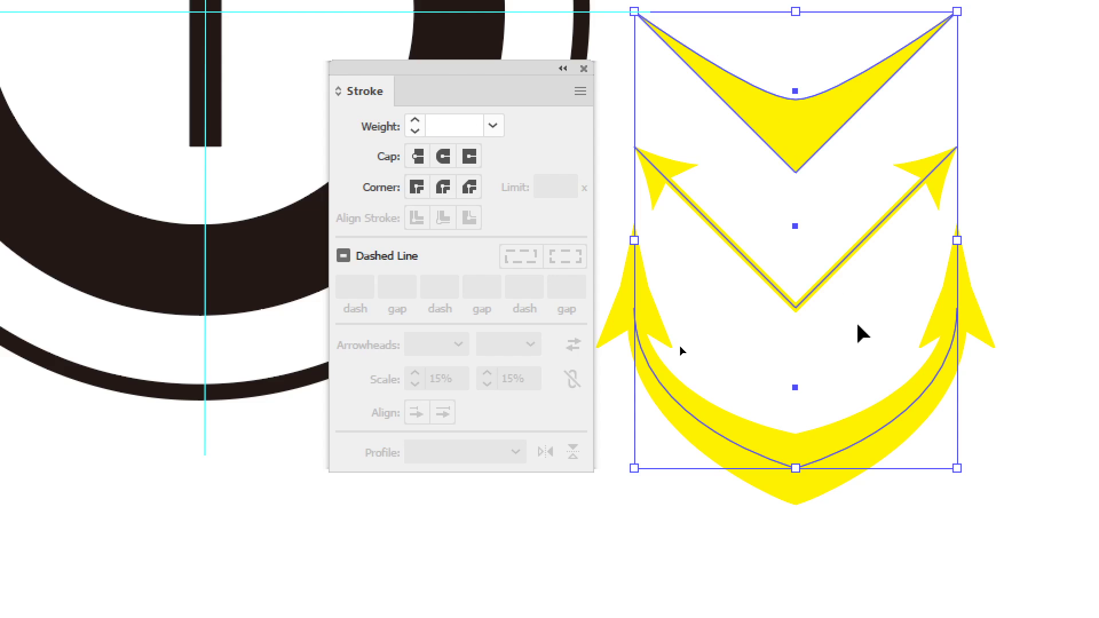
pyautogui.click(860, 337)
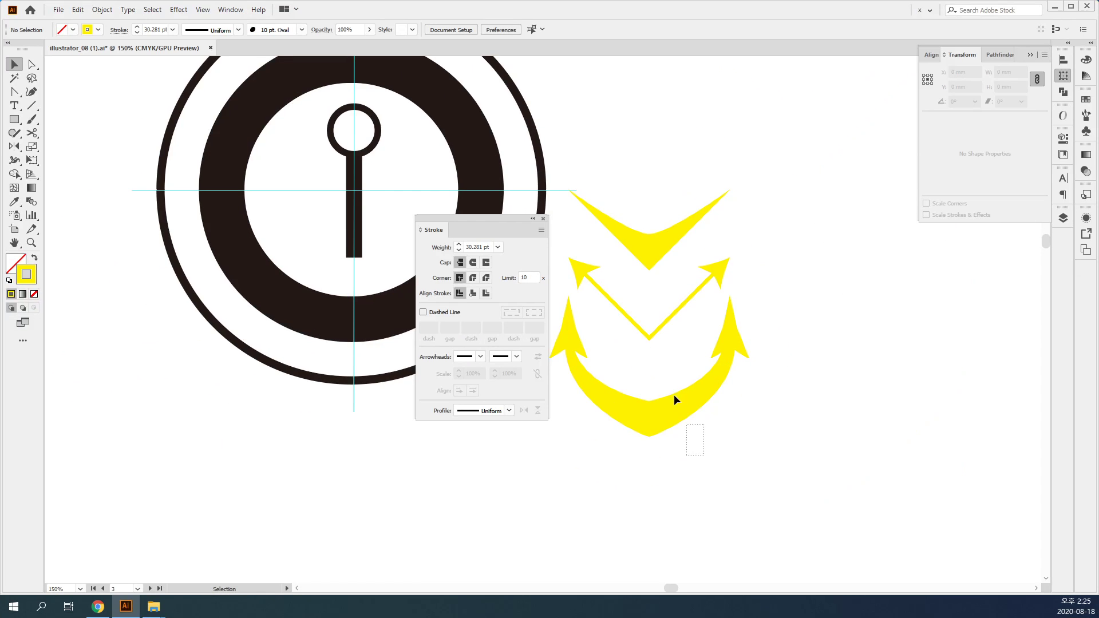
pyautogui.click(675, 394)
pyautogui.moveTo(667, 326); pyautogui.dragTo(871, 240)
pyautogui.click(694, 297)
pyautogui.hotkey('ctrl', '+')
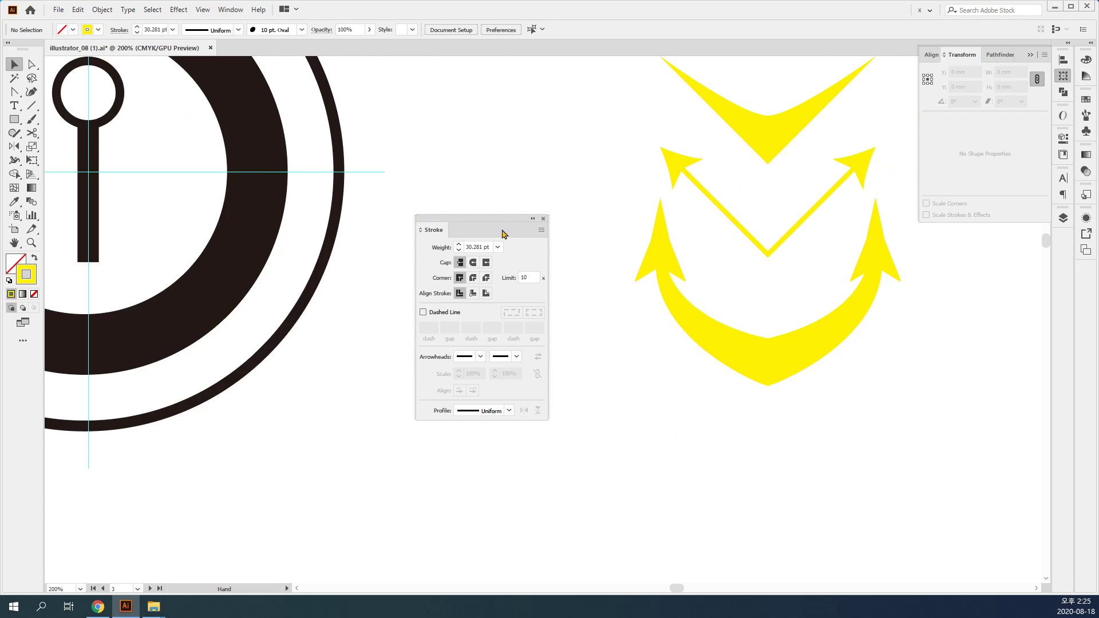
# Draw a circle about 33 mm in diameter between the round logo and the yellow shapes, with a yellow stroke and no fill.
pyautogui.moveTo(485, 216); pyautogui.dragTo(181, 138)
pyautogui.click(16, 122)
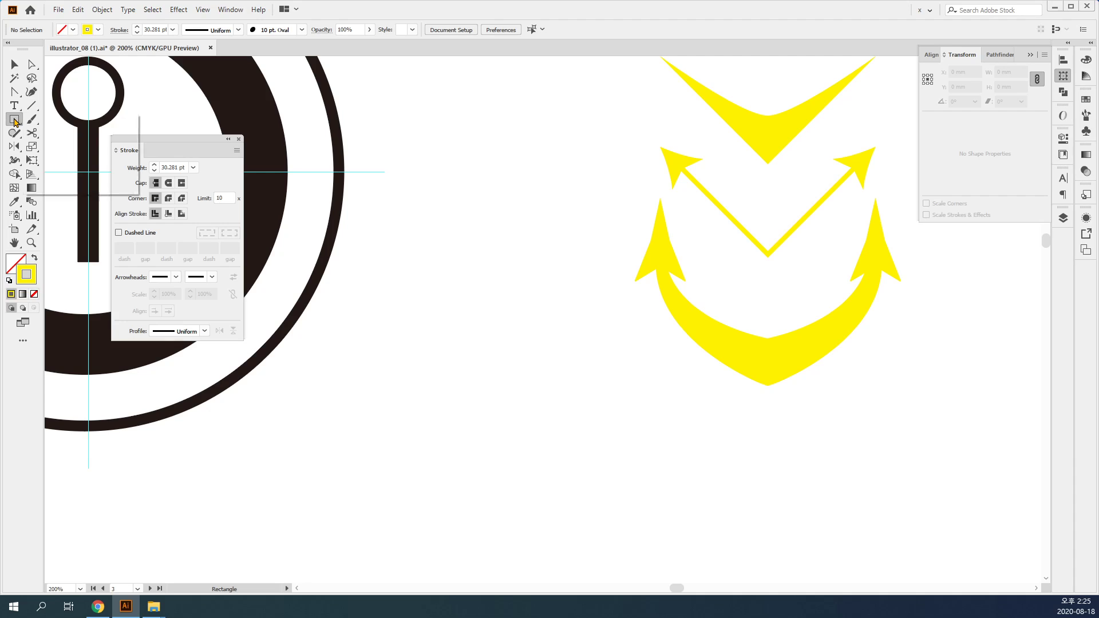
pyautogui.click(57, 147)
pyautogui.moveTo(530, 320)
pyautogui.mouseDown()
pyautogui.moveTo(560, 339)
pyautogui.moveTo(568, 332)
pyautogui.mouseUp()
pyautogui.hotkey('shift', 'x')
pyautogui.click(500, 354)
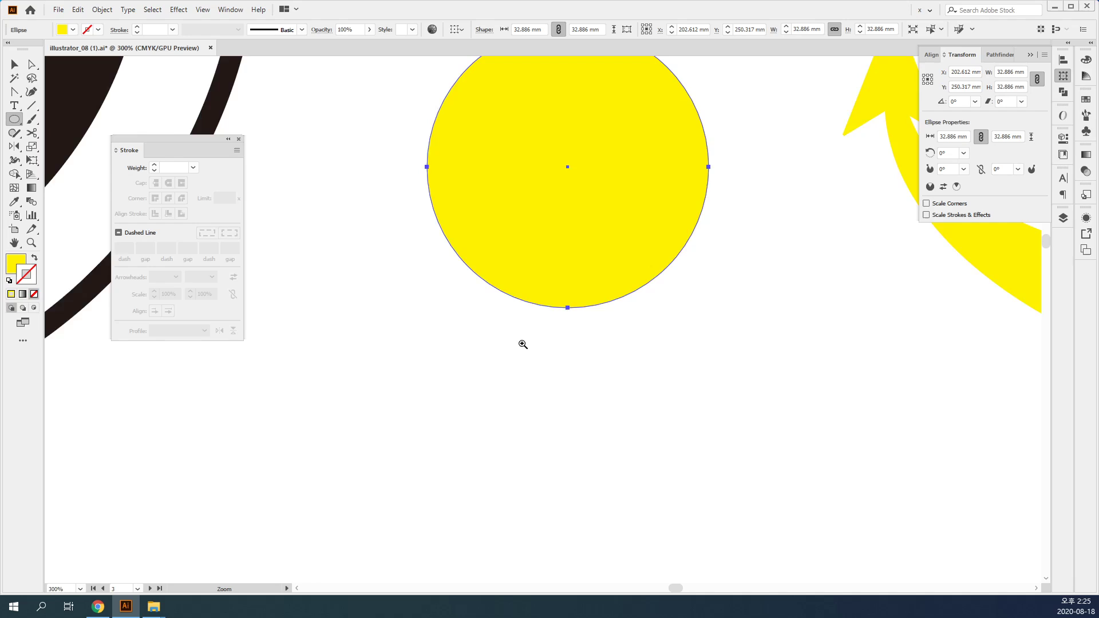
pyautogui.hotkey('shift', 'x')
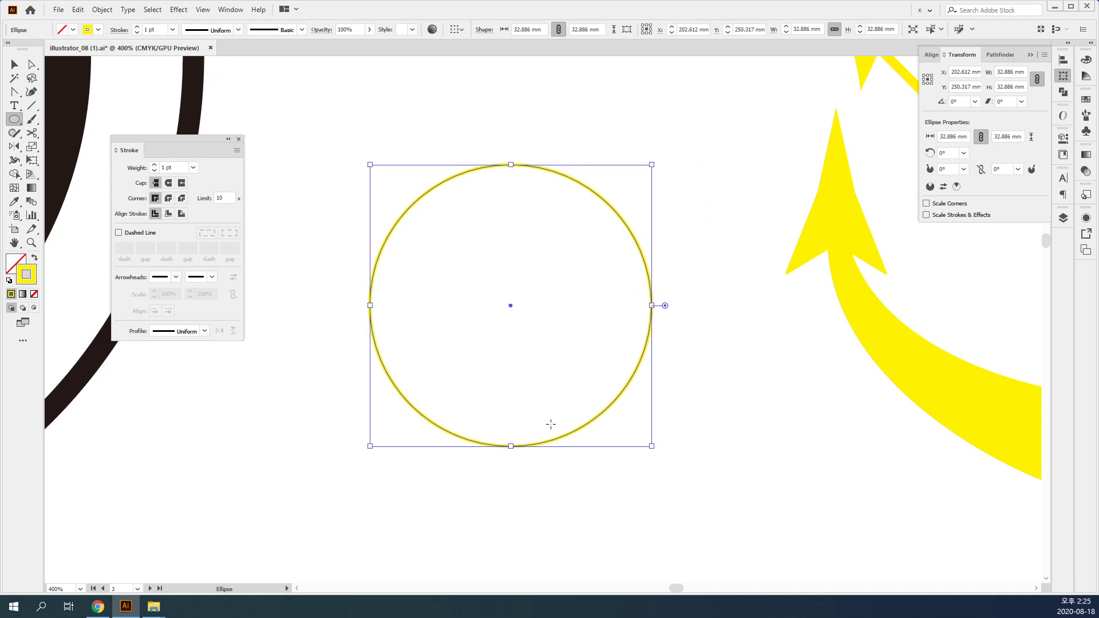
# Delete the circle's top anchor point and convert its bottom anchor point to a corner.
pyautogui.press('a')
pyautogui.moveTo(479, 155); pyautogui.dragTo(588, 216)
pyautogui.press('Delete')
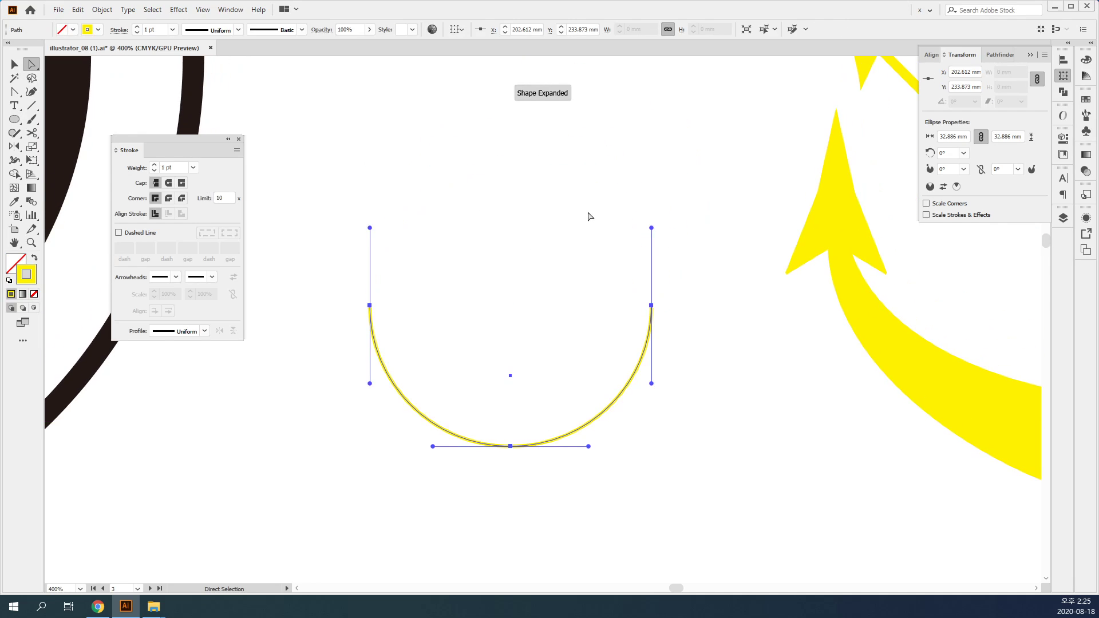
pyautogui.moveTo(554, 474); pyautogui.dragTo(482, 439)
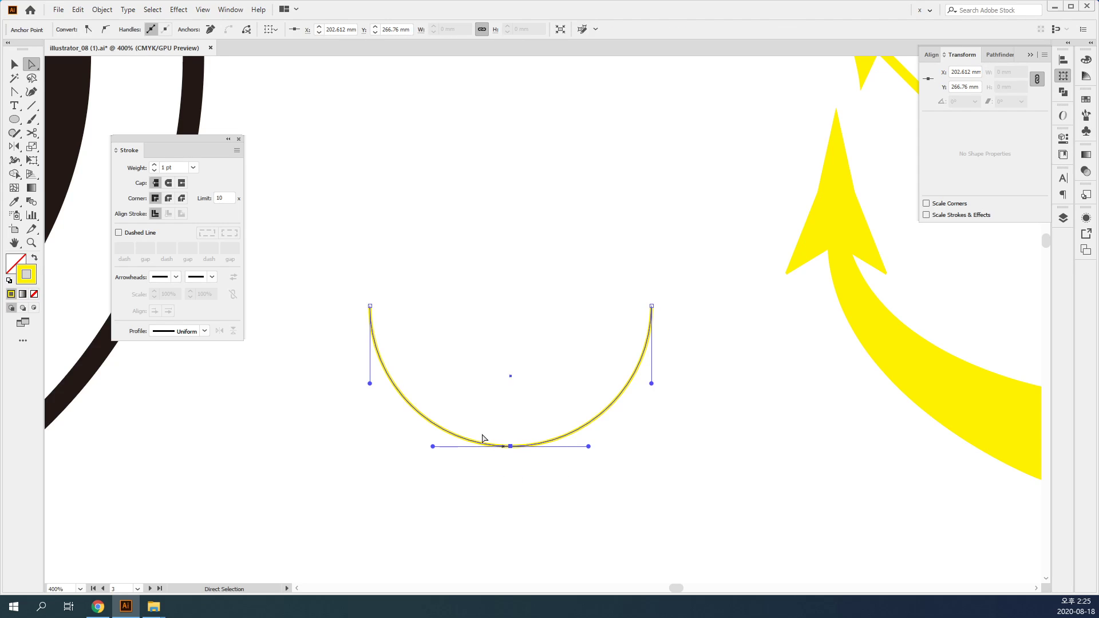
pyautogui.click(87, 29)
pyautogui.scroll(-5, 512, 522)
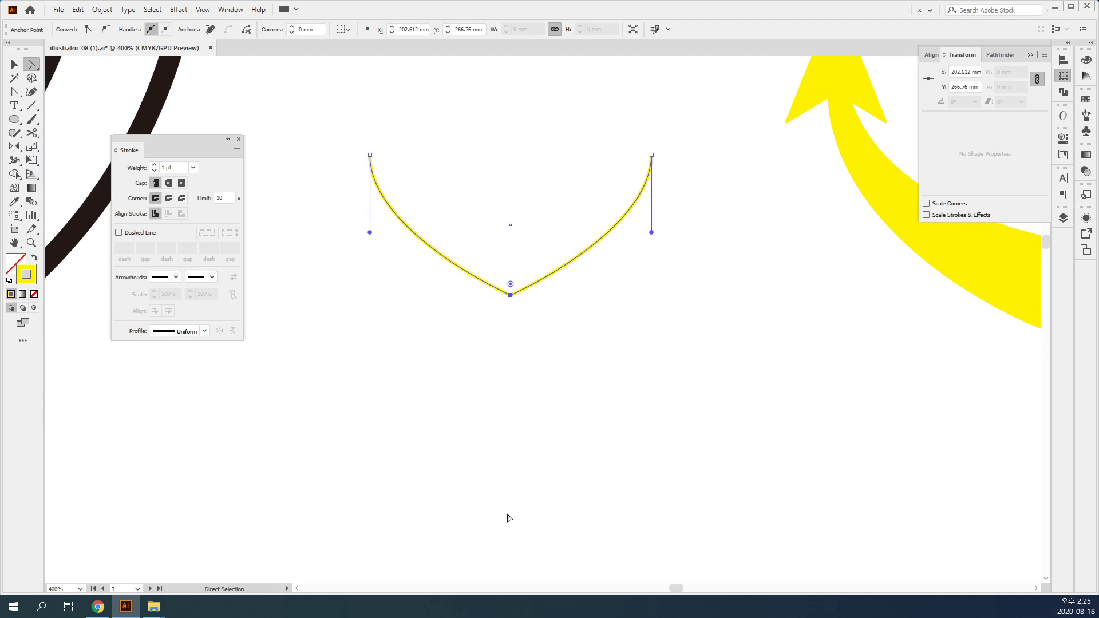
# Apply the Arrow 3 arrowhead to both ends of the new curve and extend the arrow tips beyond the path ends.
pyautogui.press('v')
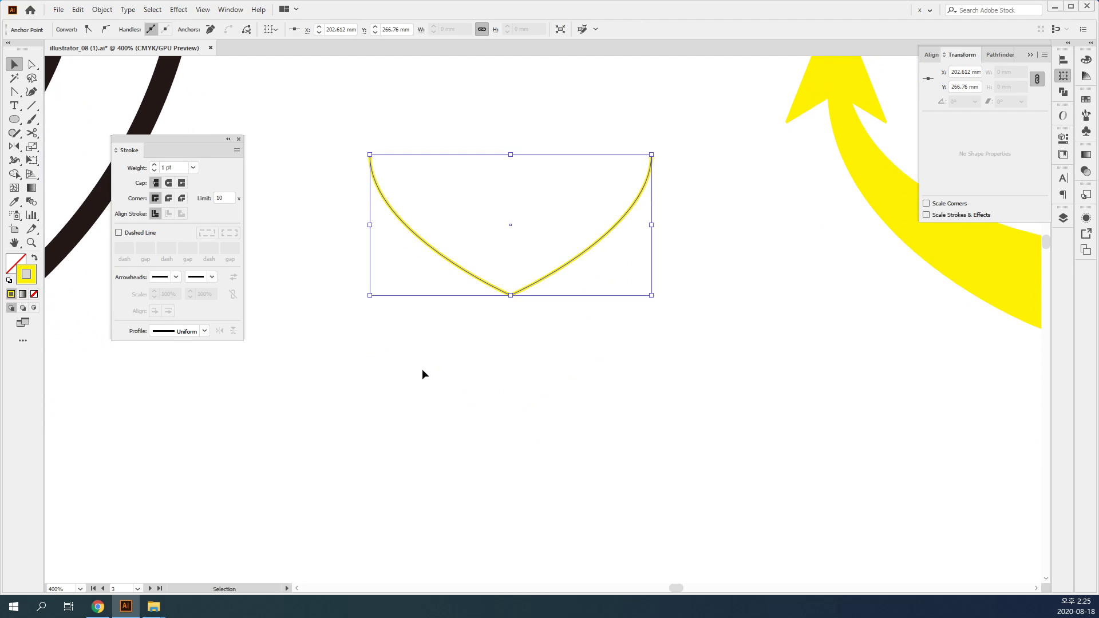
pyautogui.click(171, 279)
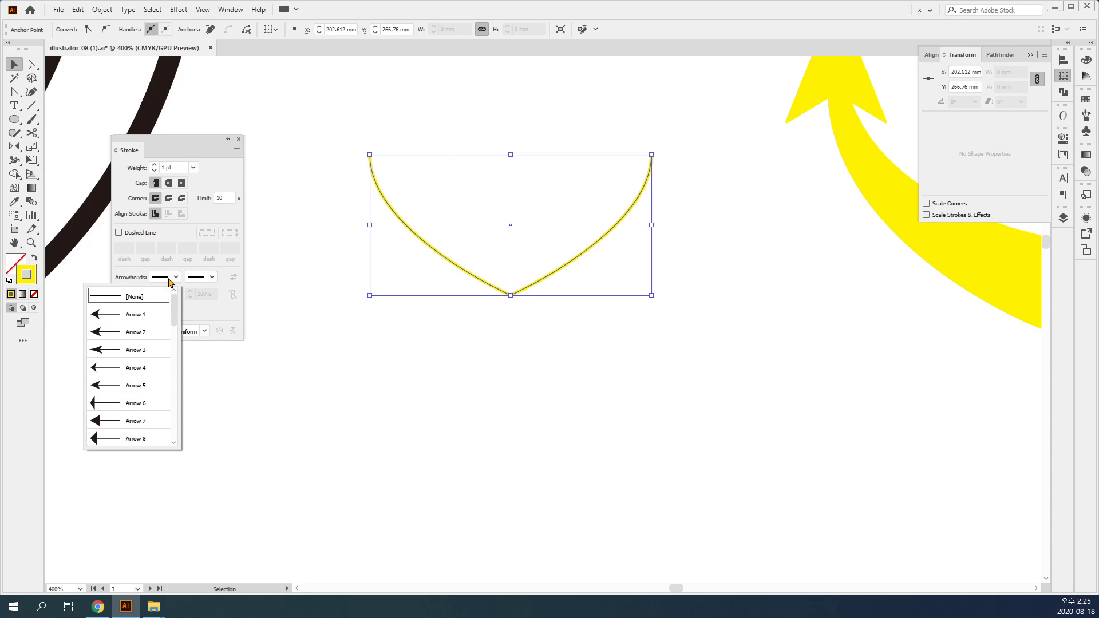
pyautogui.click(153, 353)
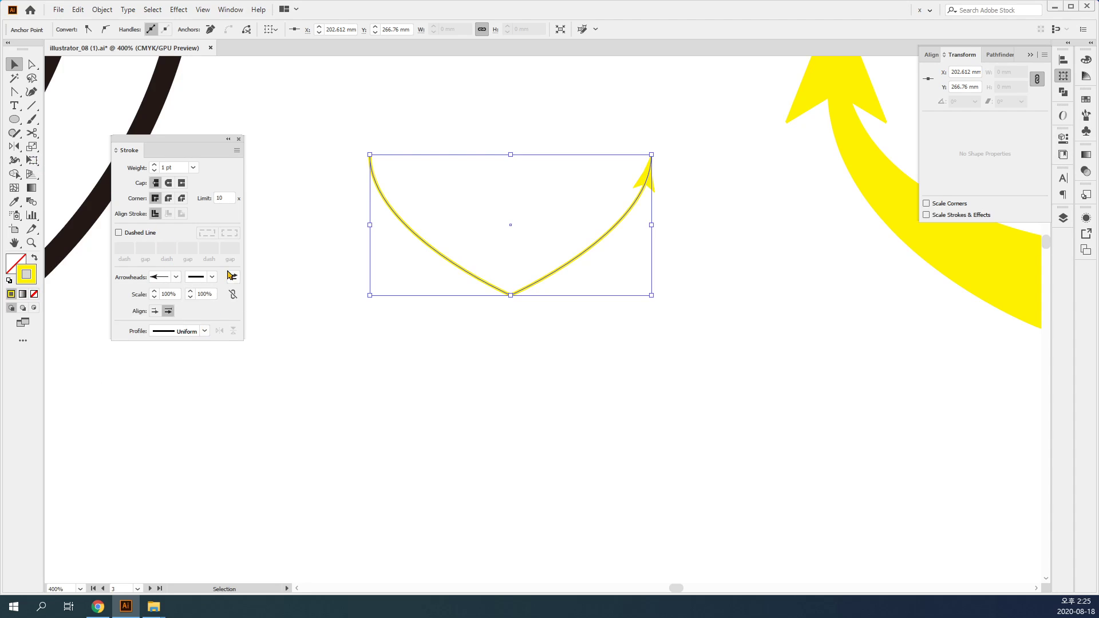
pyautogui.click(202, 280)
pyautogui.press('Escape')
pyautogui.click(156, 311)
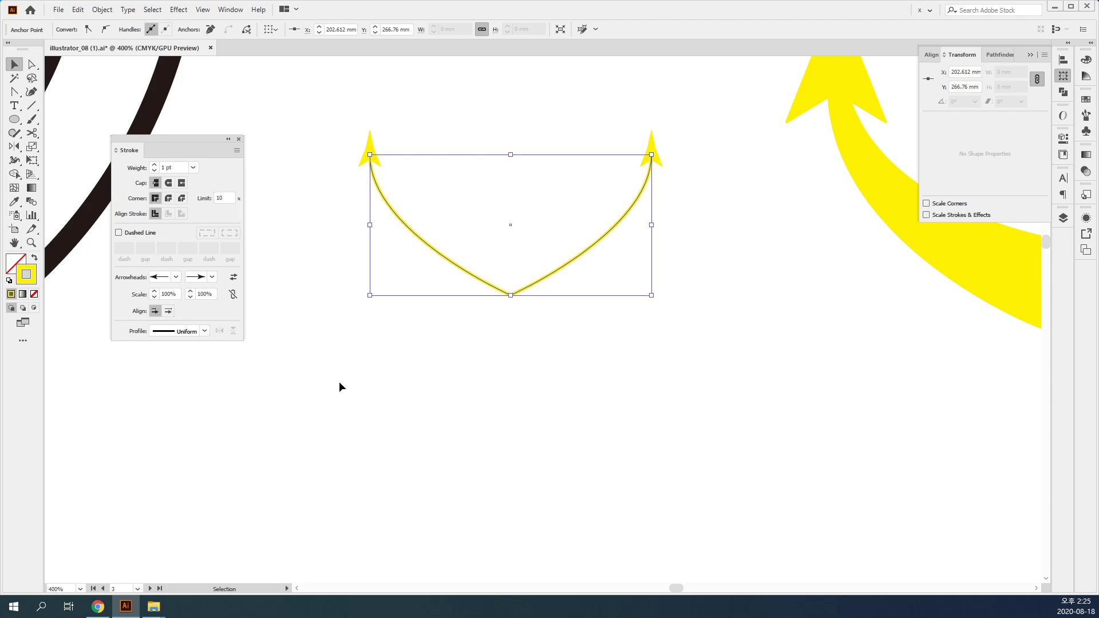
# Set the stroke weight of the new curve to 3 pt.
pyautogui.click(155, 166)
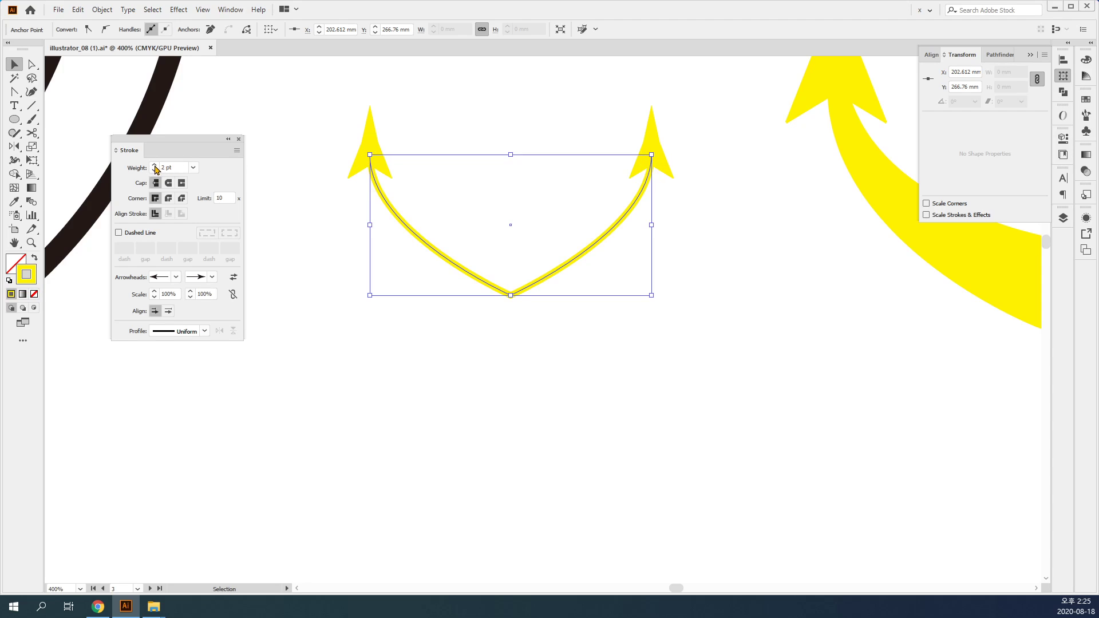
pyautogui.click(155, 165)
pyautogui.click(155, 166)
pyautogui.click(154, 171)
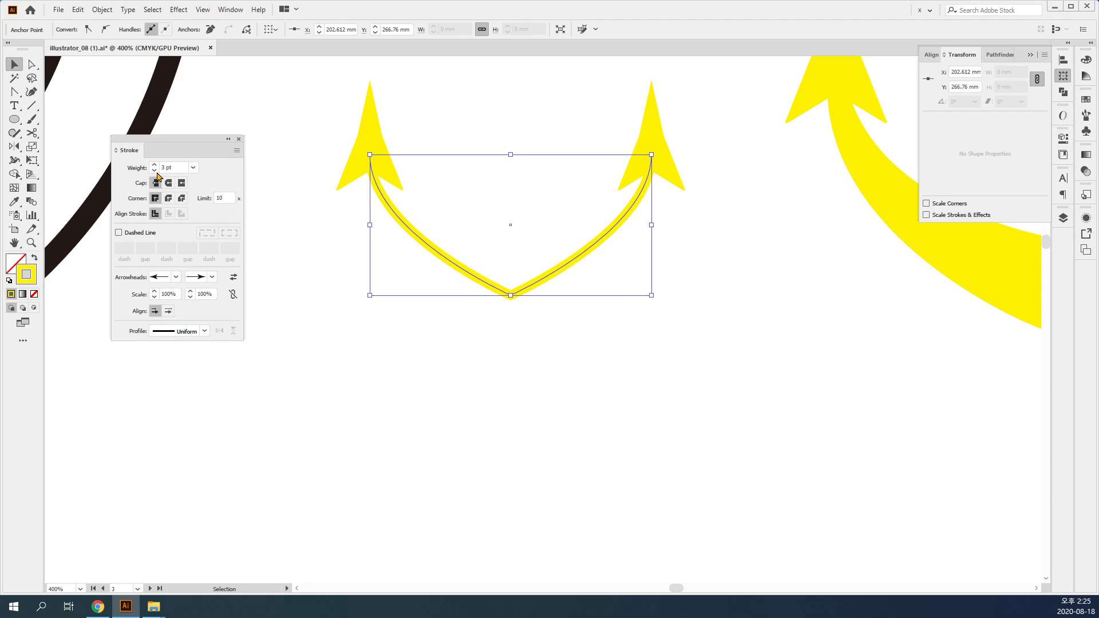
pyautogui.click(155, 170)
pyautogui.click(155, 167)
# Widen the new curve's stroke at its bottom anchor to about 23.5 pt with the Width tool.
pyautogui.click(14, 162)
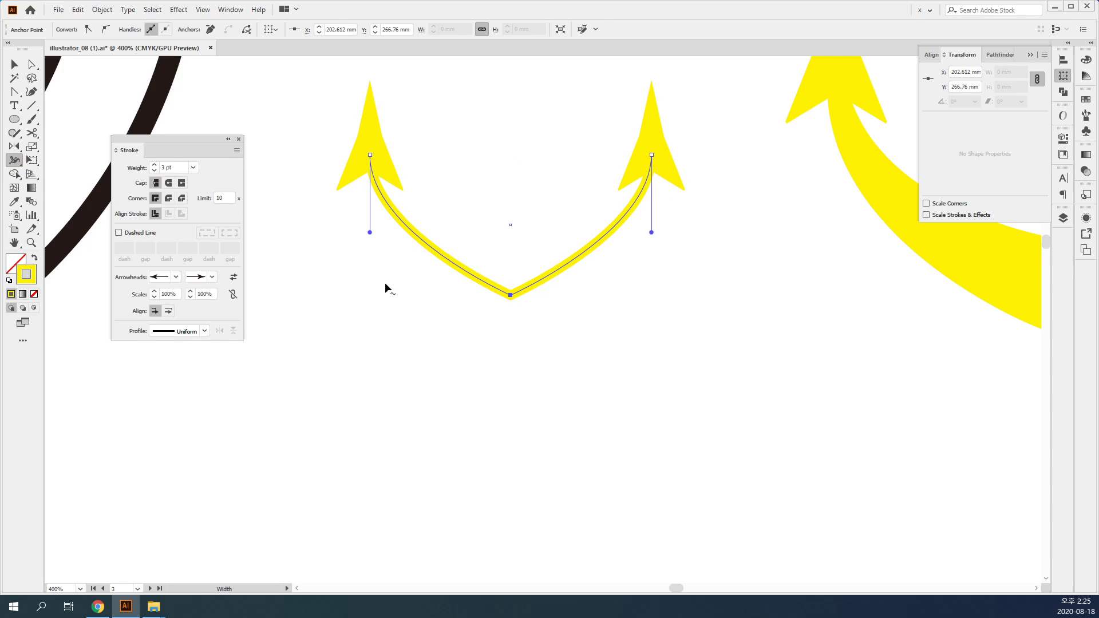
pyautogui.moveTo(511, 294); pyautogui.dragTo(511, 331)
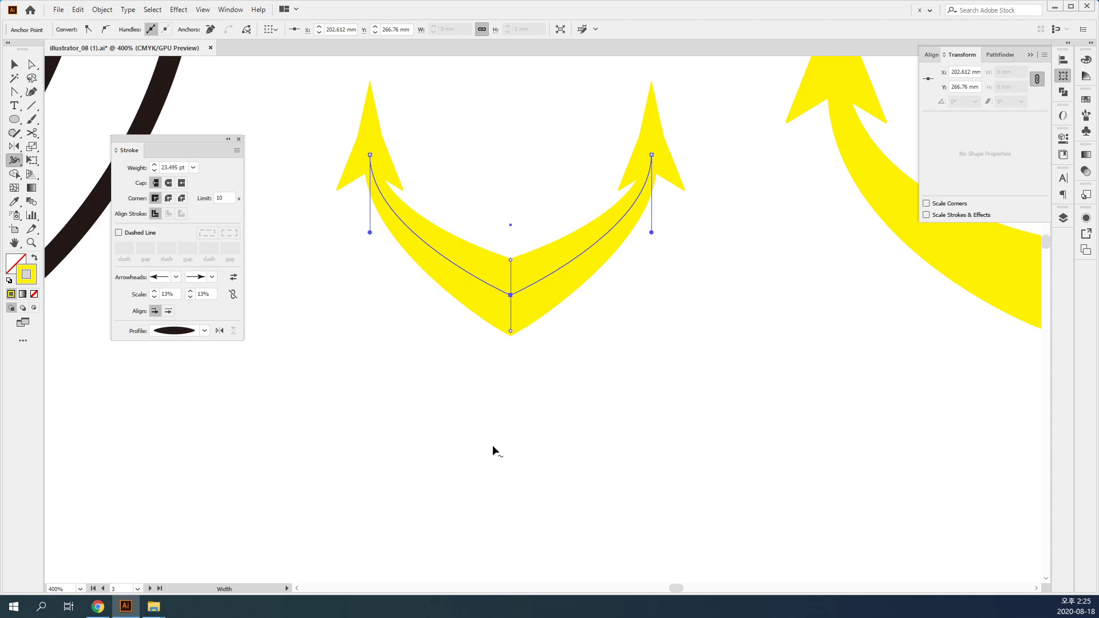
pyautogui.click(15, 65)
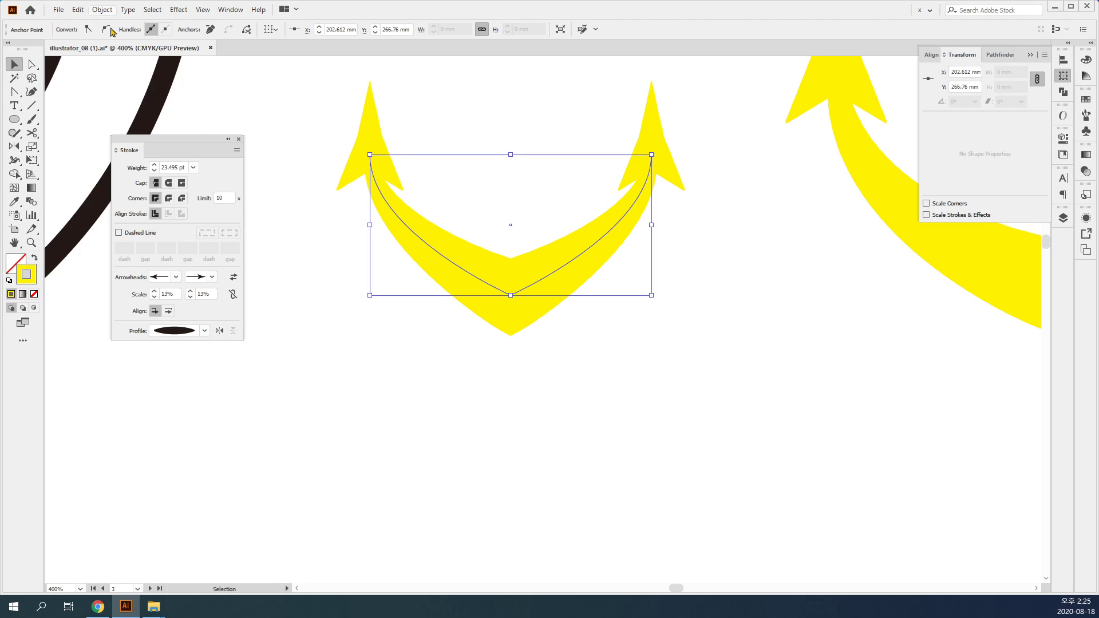
# Expand the appearance of the yellow double-headed curved arrow and unite its parts into one shape.
pyautogui.click(102, 10)
pyautogui.click(125, 159)
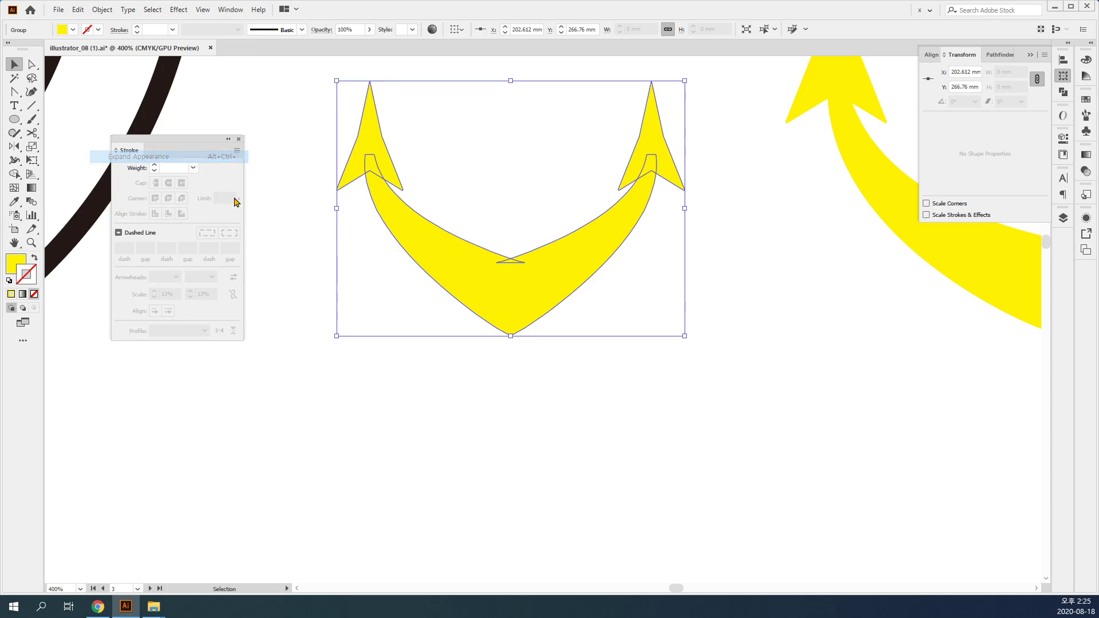
pyautogui.moveTo(613, 383); pyautogui.dragTo(412, 217)
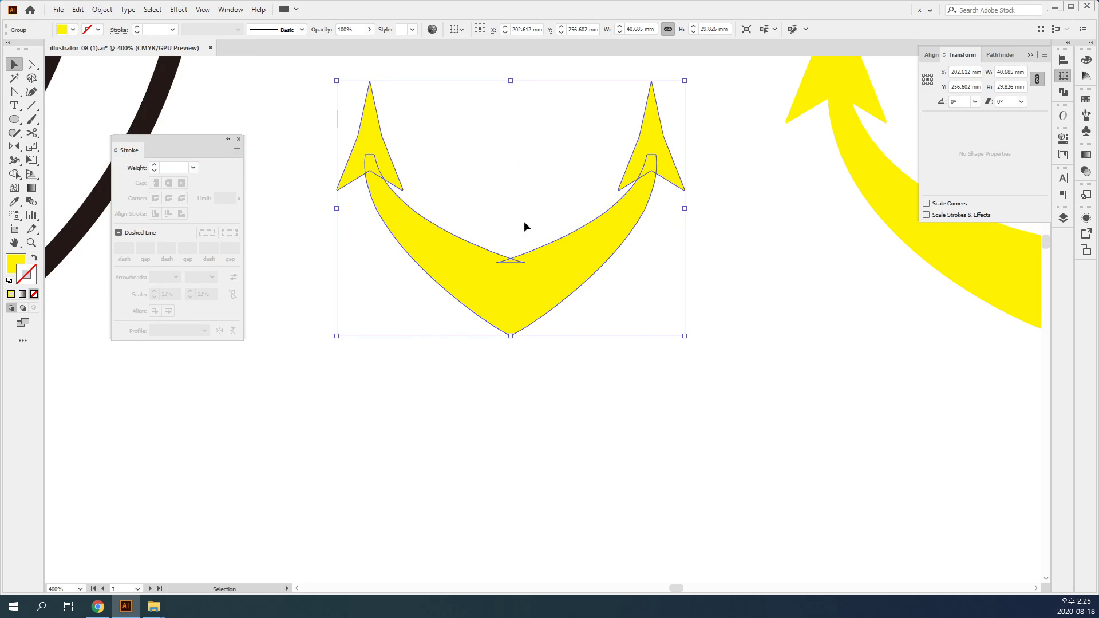
pyautogui.click(1064, 92)
pyautogui.click(929, 86)
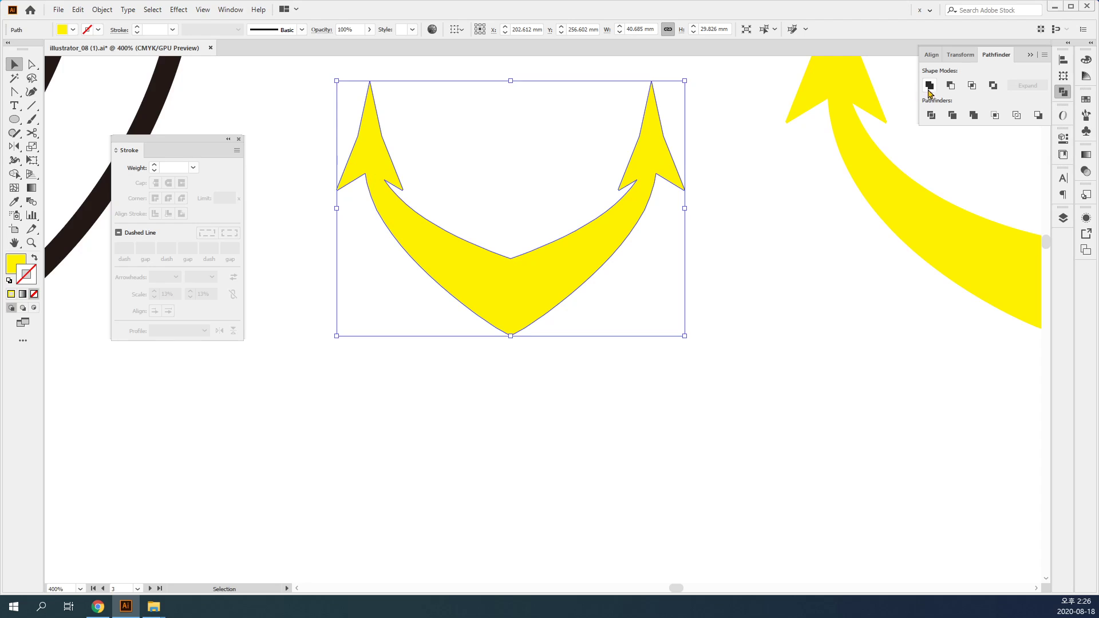
# Delete the extra anchor points midway along the sides of both yellow arrowheads so their edges run straight.
pyautogui.press('a')
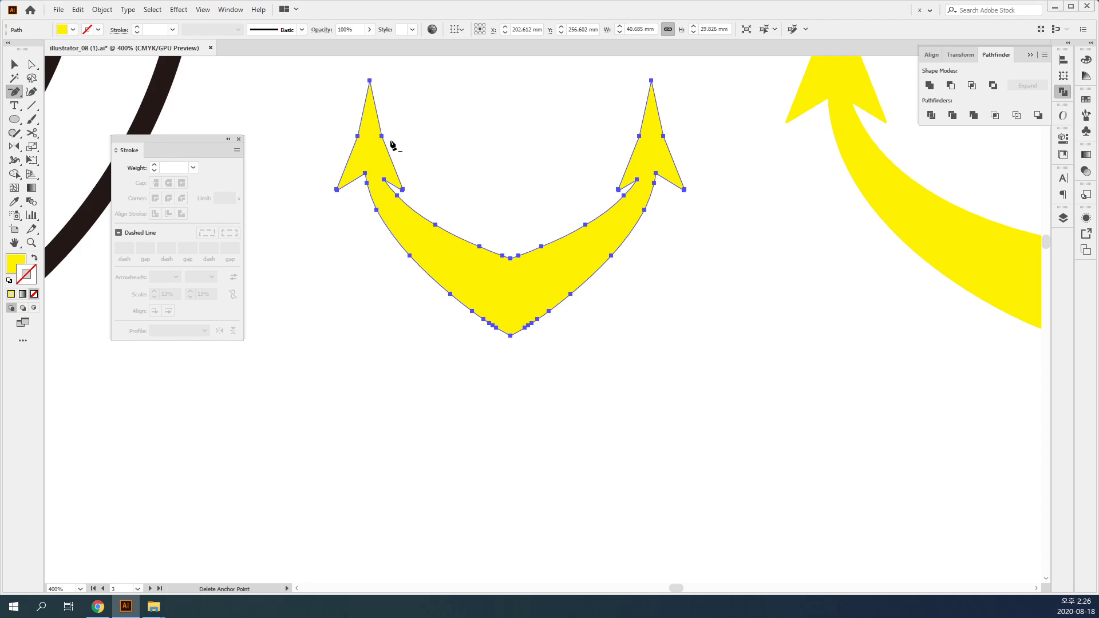
pyautogui.press('-')
pyautogui.click(640, 137)
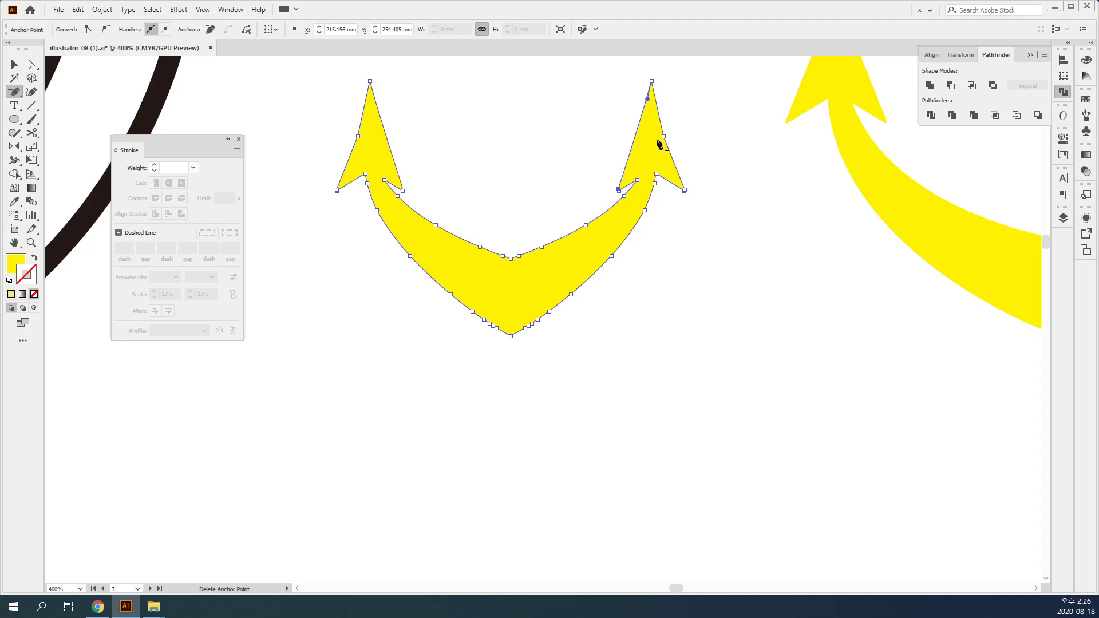
pyautogui.press('a')
pyautogui.press('-')
pyautogui.click(664, 137)
pyautogui.click(358, 137)
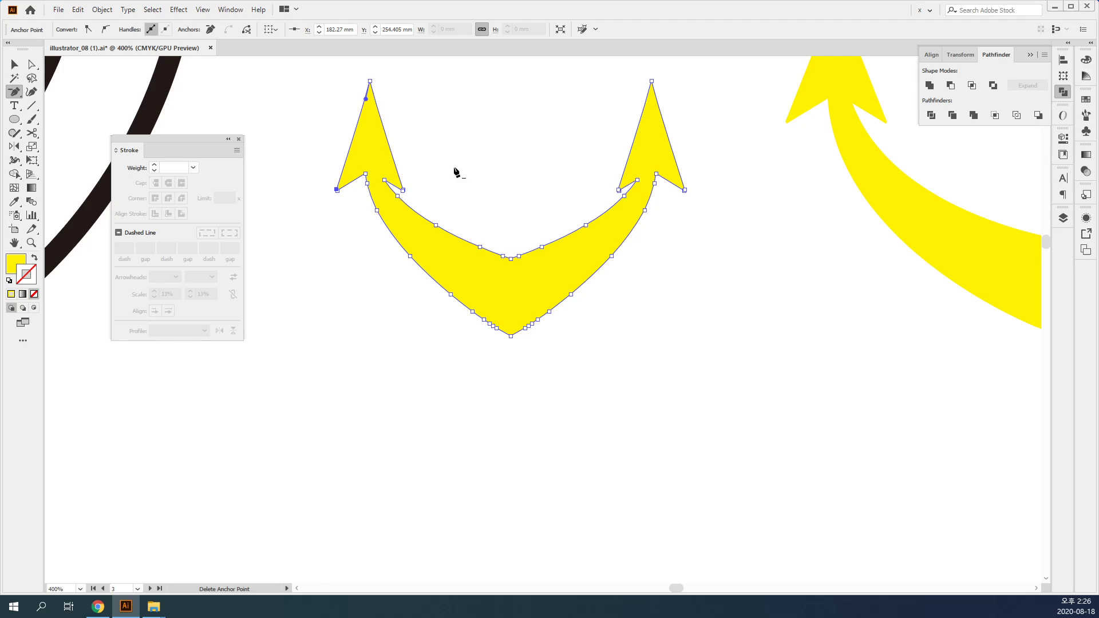
pyautogui.press('v')
pyautogui.click(512, 165)
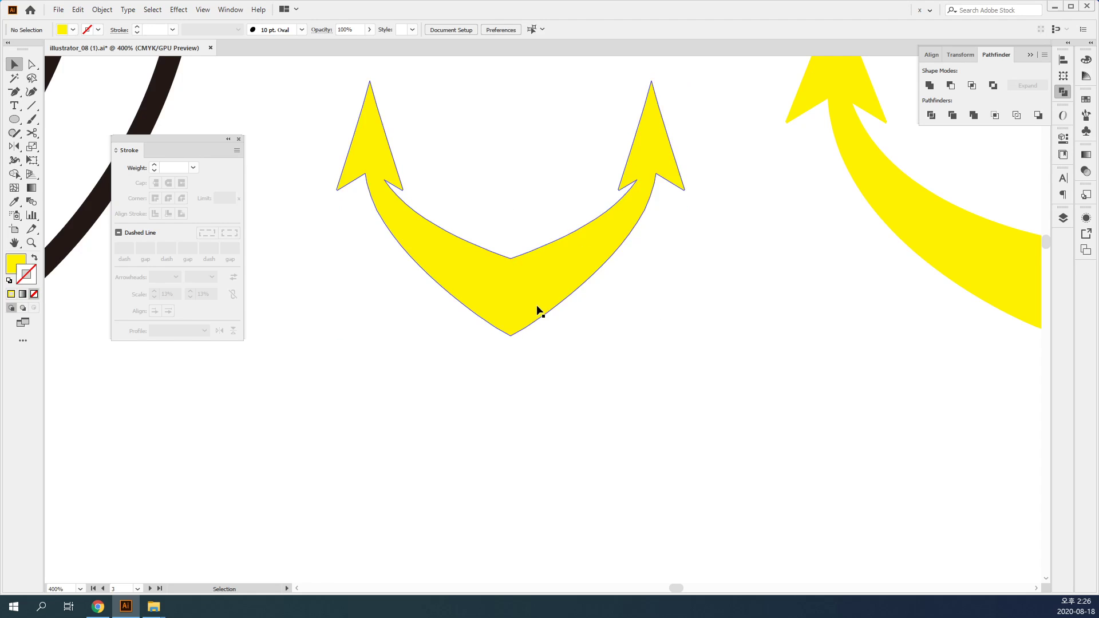
# Move the yellow curved arrow to the lower end of the anchor's shaft, centred on the vertical guide, and deselect it.
pyautogui.click(538, 309)
pyautogui.press('a')
pyautogui.hotkey('ctrl', '-')
pyautogui.press('v')
pyautogui.hotkey('ctrl', '-')
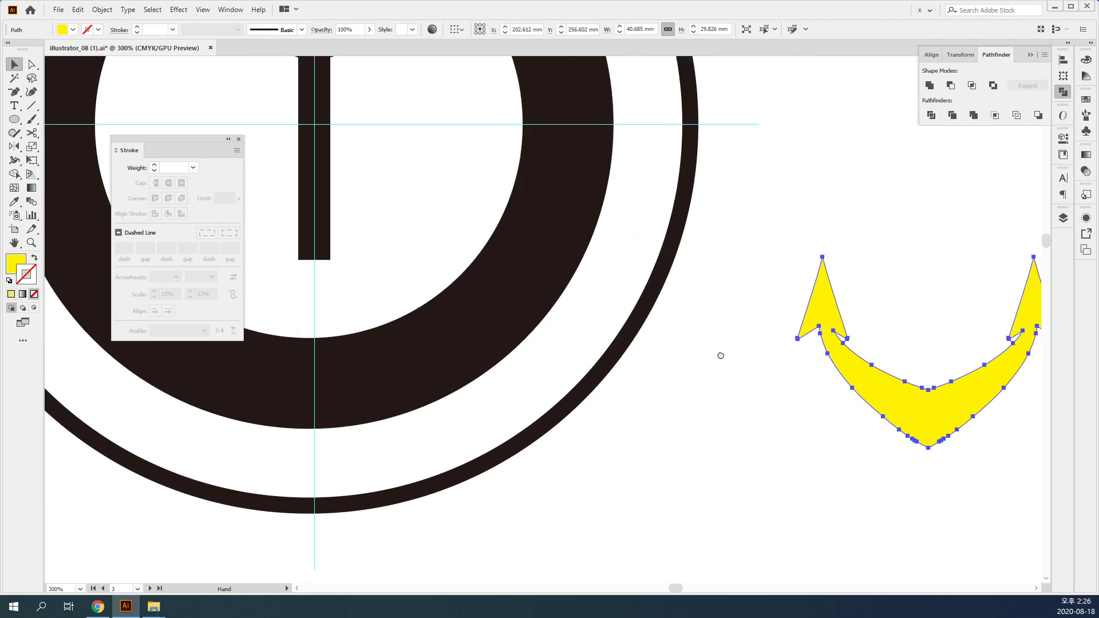
pyautogui.moveTo(201, 138); pyautogui.dragTo(920, 236)
pyautogui.moveTo(537, 347)
pyautogui.mouseDown()
pyautogui.moveTo(142, 303)
pyautogui.moveTo(115, 270)
pyautogui.moveTo(121, 260)
pyautogui.mouseUp()
pyautogui.hotkey('ctrl', 'shift', 'a')
pyautogui.moveTo(290, 373); pyautogui.dragTo(593, 435)
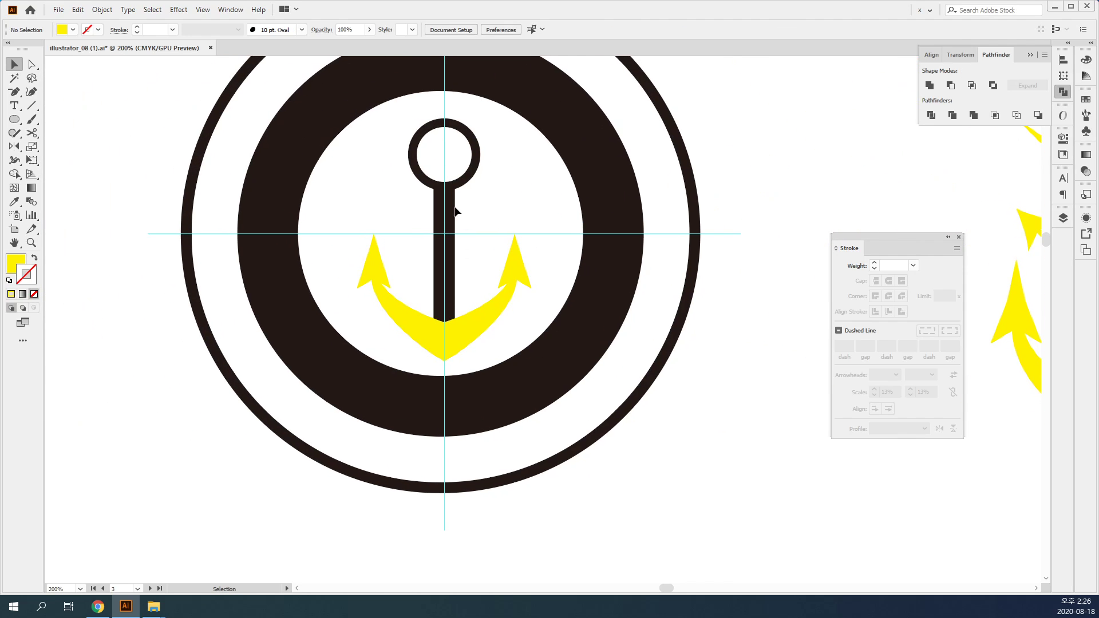
# Expand the appearance of the anchor's shaft line and ungroup the ring from the shaft.
pyautogui.click(446, 208)
pyautogui.click(102, 9)
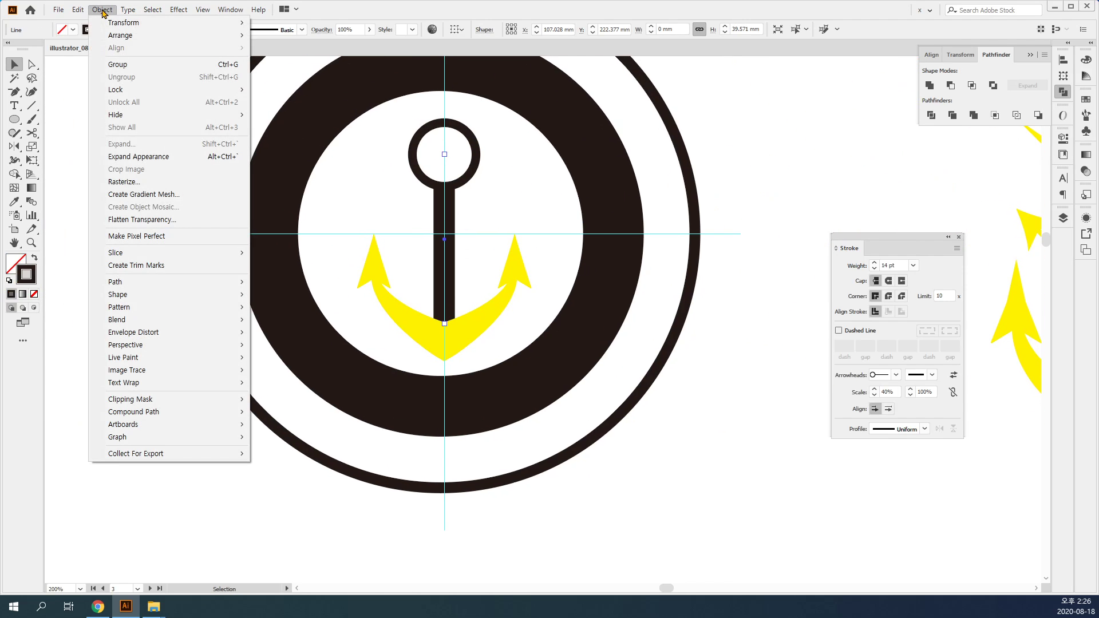
pyautogui.click(121, 158)
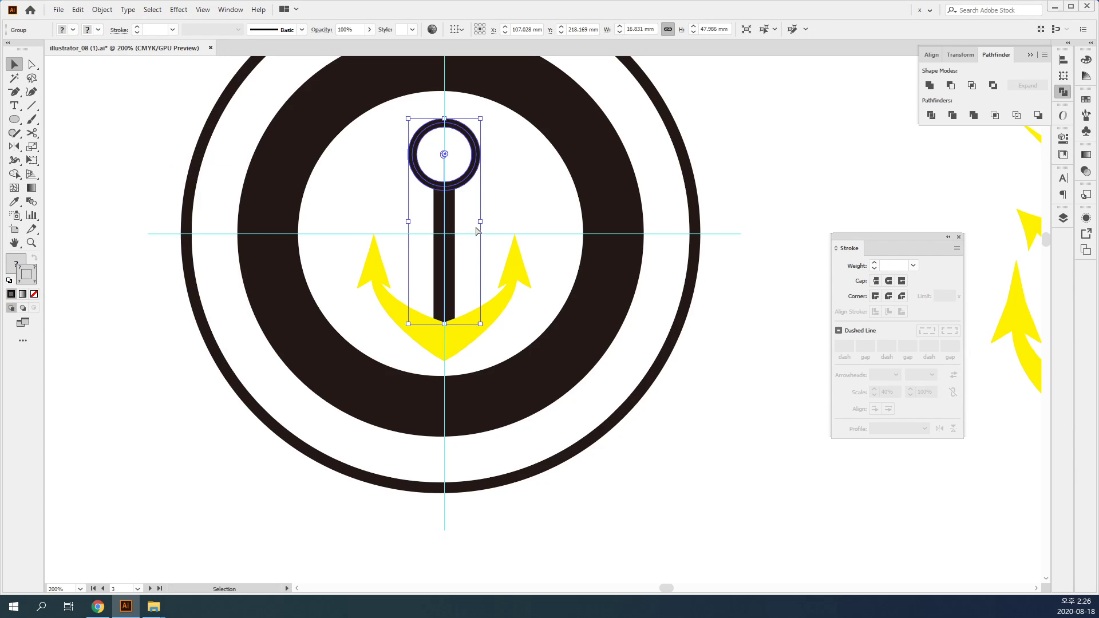
pyautogui.hotkey('ctrl', 'shift', 'g')
pyautogui.hotkey('ctrl', '+')
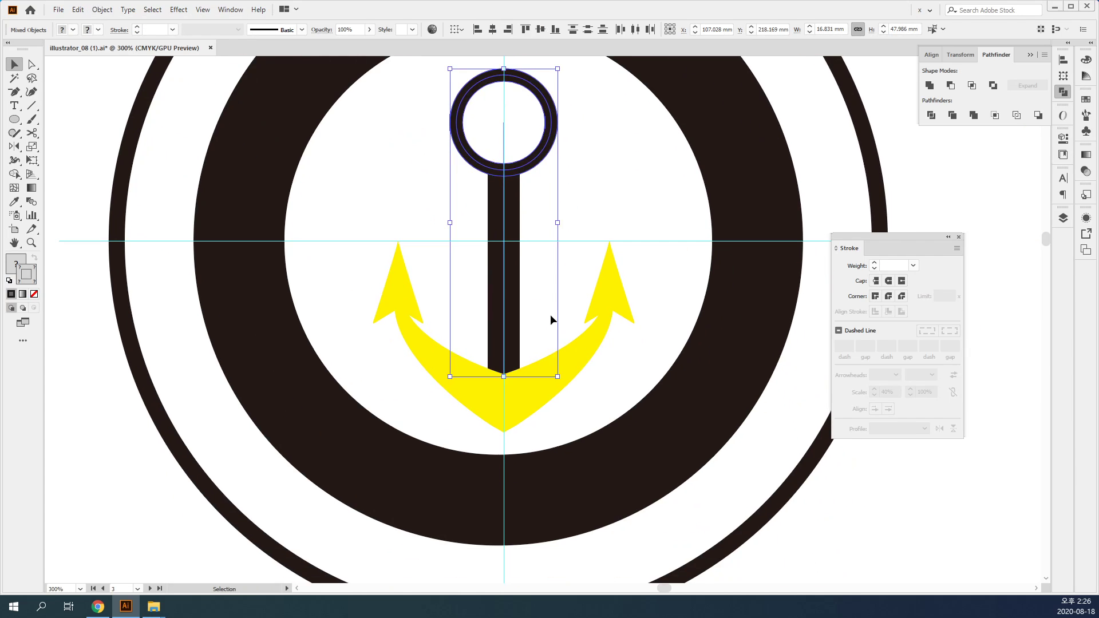
pyautogui.click(551, 319)
# Taper the anchor's shaft with the Width tool, narrowing its upper end and widening its base to about 27.3 pt.
pyautogui.press('a')
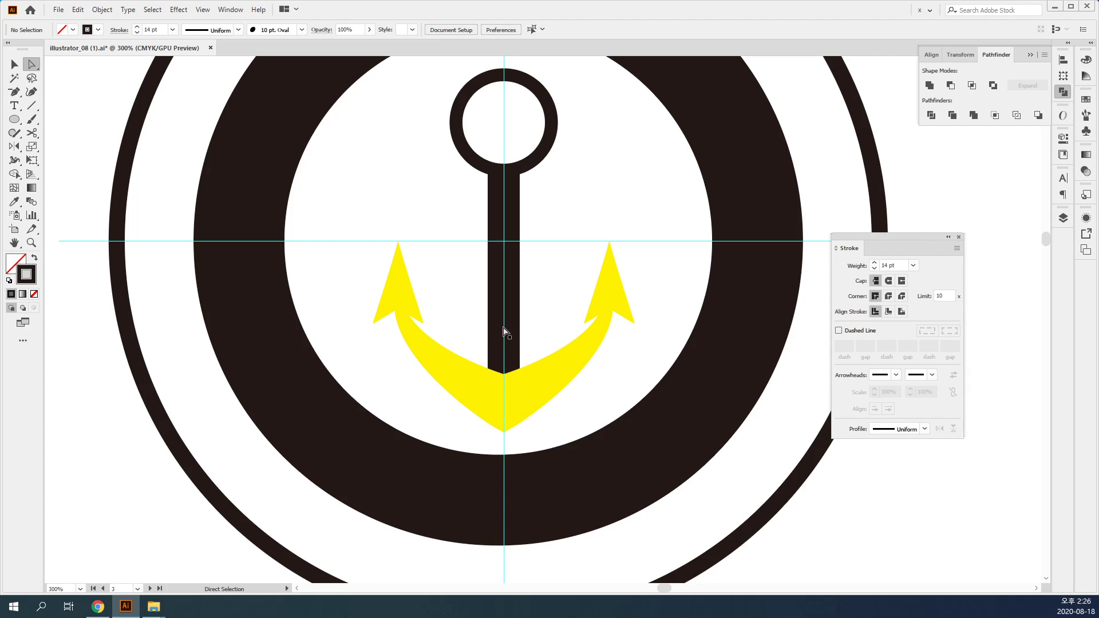
pyautogui.click(504, 331)
pyautogui.press('v')
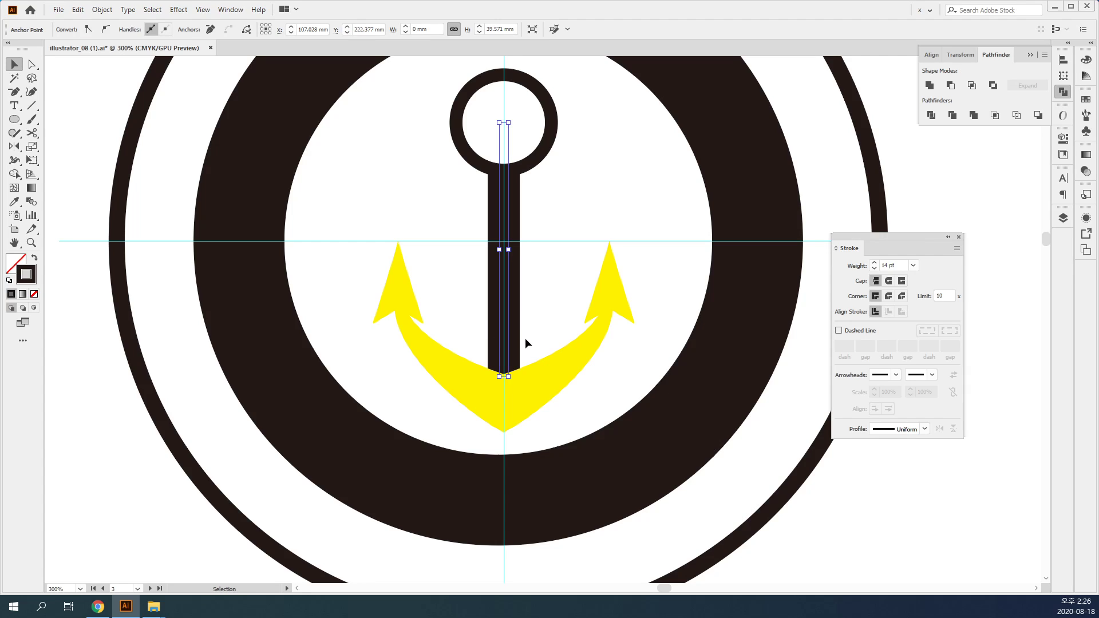
pyautogui.click(15, 160)
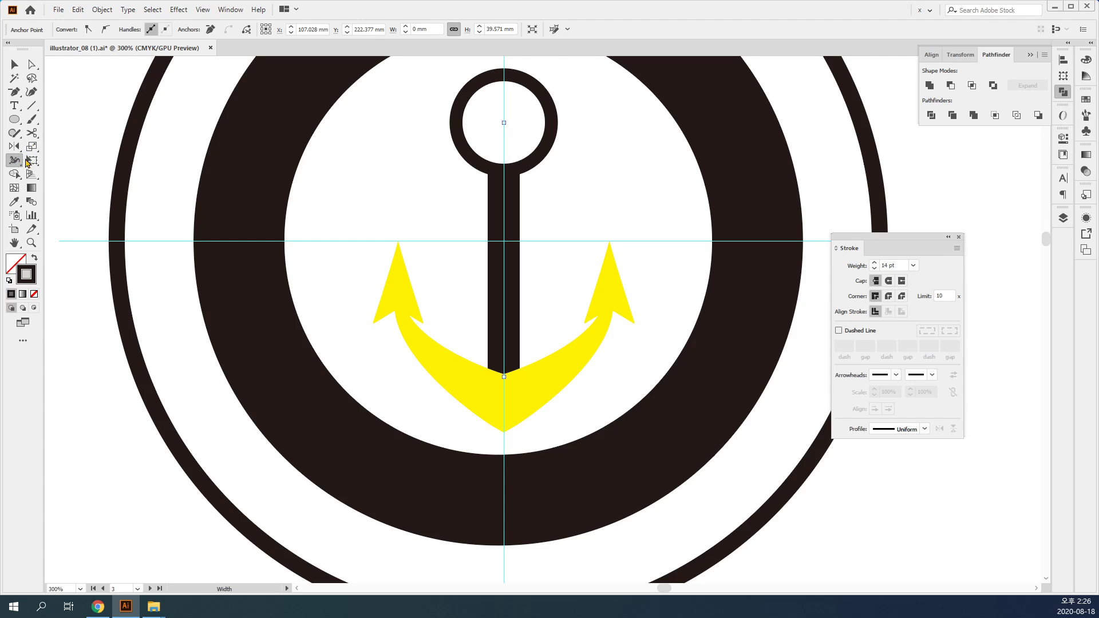
pyautogui.moveTo(506, 126)
pyautogui.mouseDown()
pyautogui.moveTo(544, 125)
pyautogui.moveTo(508, 124)
pyautogui.mouseUp()
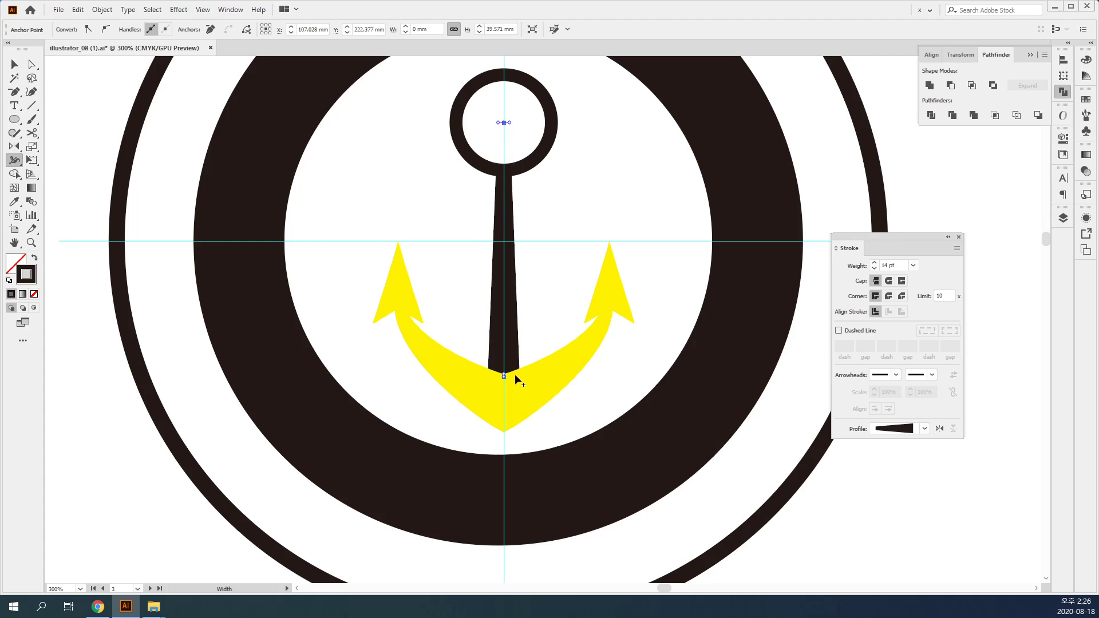
pyautogui.moveTo(513, 377); pyautogui.dragTo(539, 370)
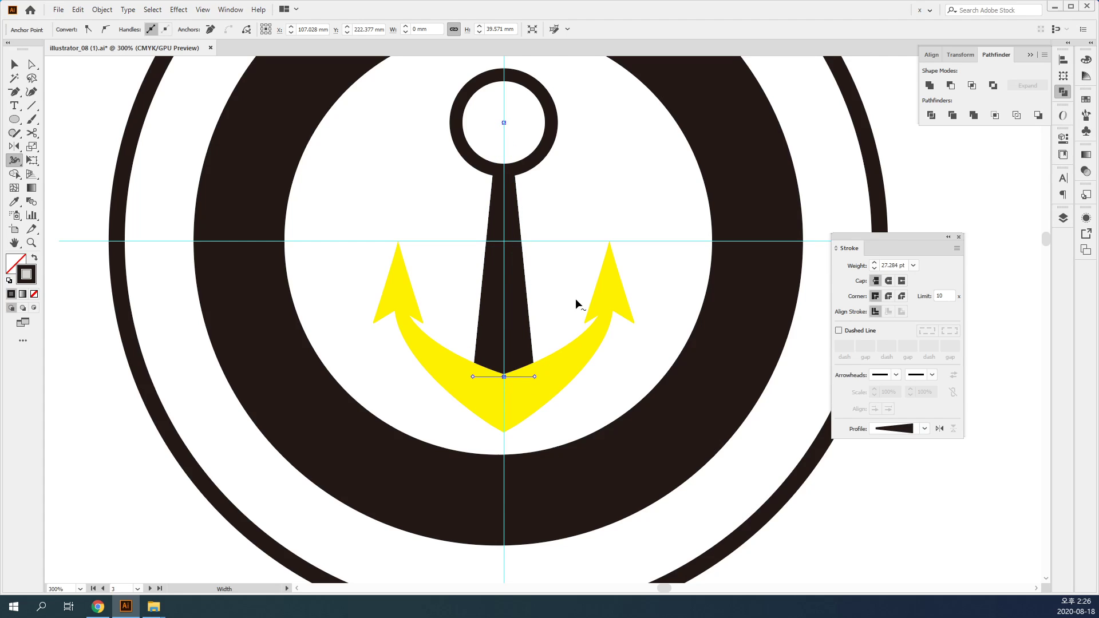
# Set the anchor ring's stroke weight to 4 pt and scale the ring down to about 13.6 mm wide from its upper edge.
pyautogui.press('v')
pyautogui.click(533, 125)
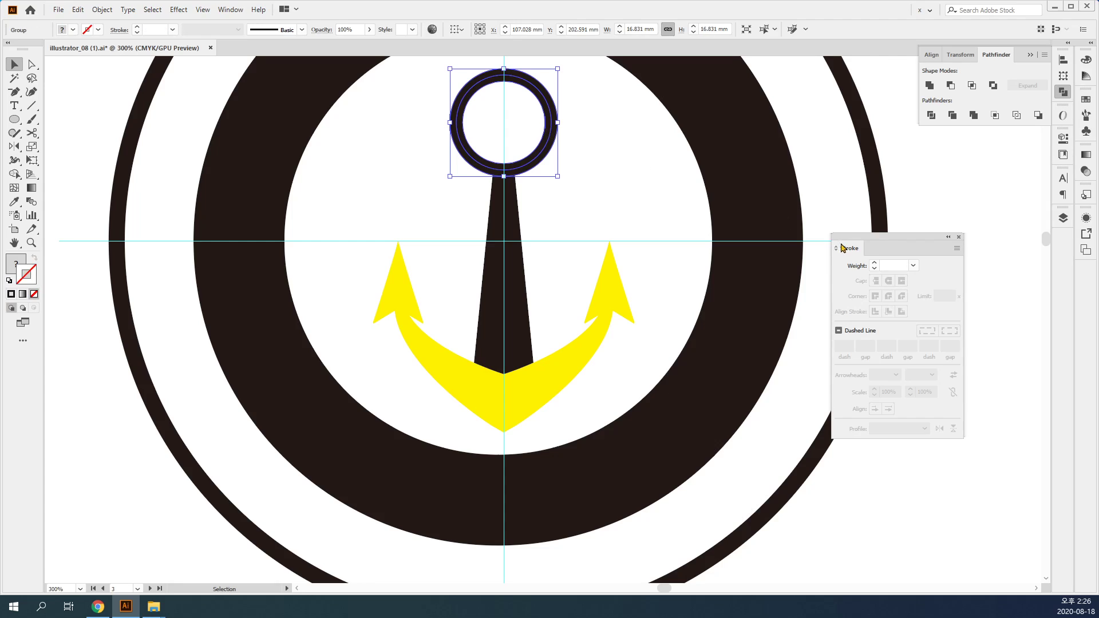
pyautogui.click(874, 263)
pyautogui.click(874, 263)
pyautogui.click(875, 263)
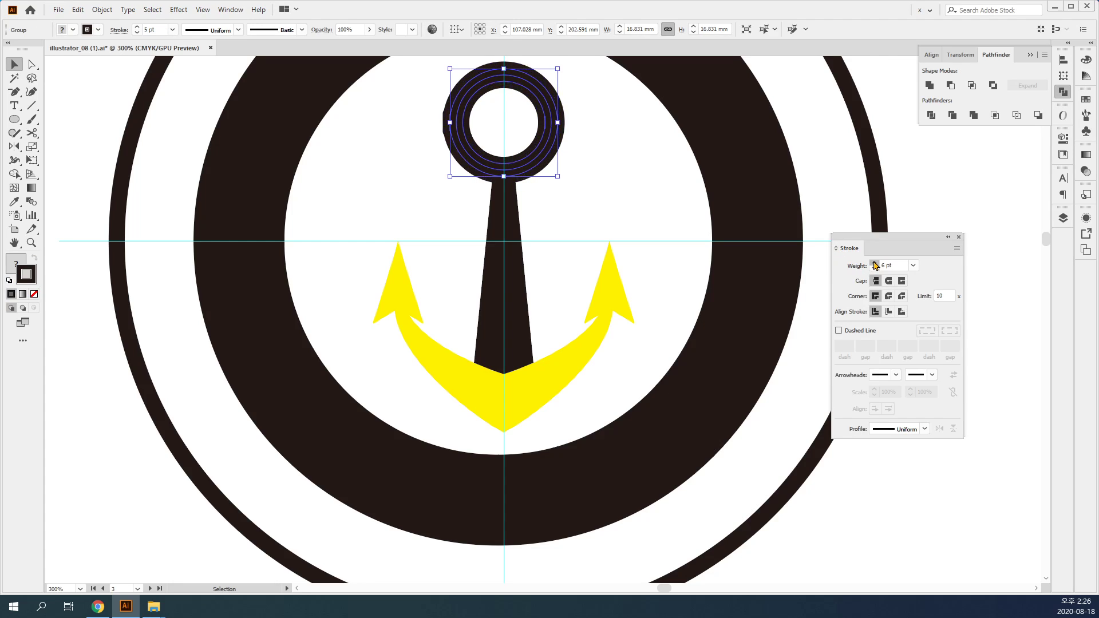
pyautogui.click(874, 263)
pyautogui.click(874, 269)
pyautogui.click(874, 269)
pyautogui.click(874, 269)
pyautogui.click(874, 269)
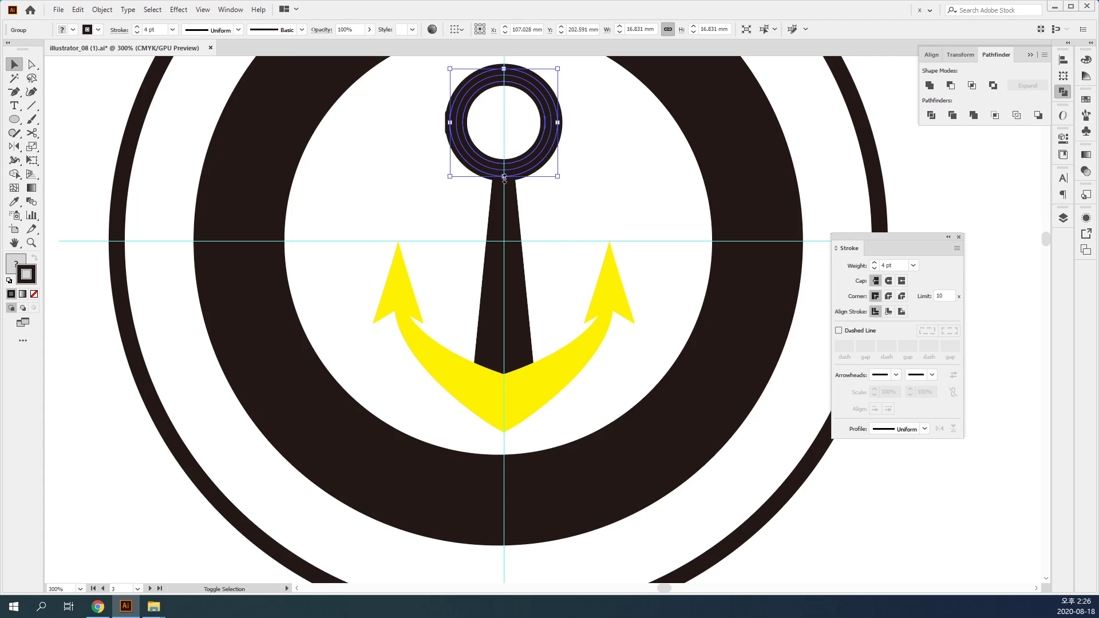
pyautogui.moveTo(504, 176)
pyautogui.mouseDown()
pyautogui.moveTo(502, 160)
pyautogui.moveTo(498, 169)
pyautogui.mouseUp()
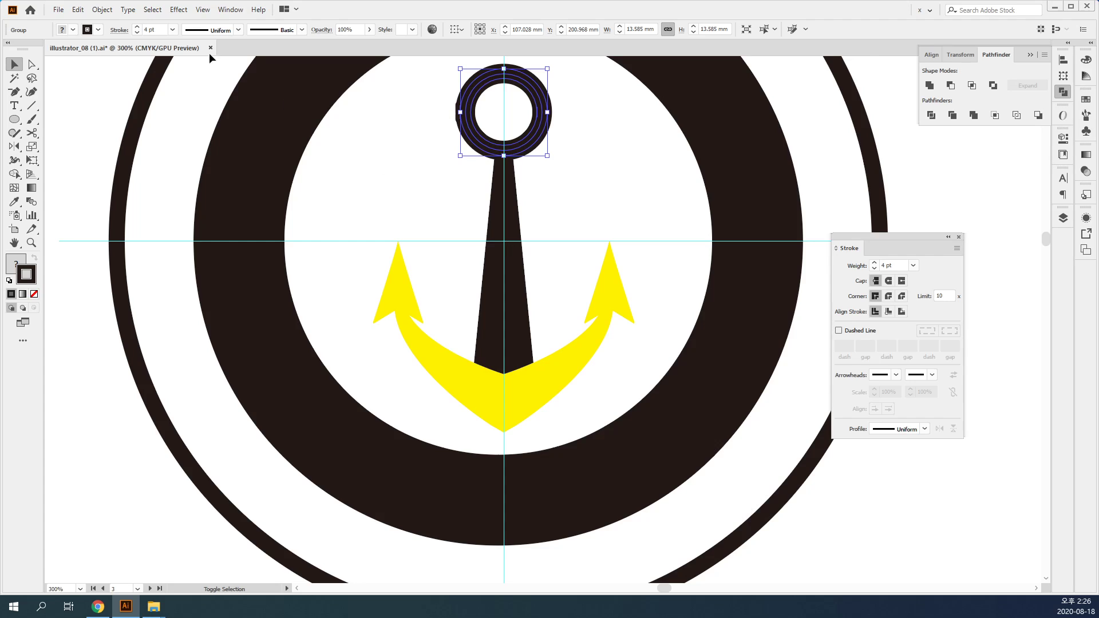
# Expand the ring's fill and stroke, and delete the white circle inside it.
pyautogui.click(105, 11)
pyautogui.click(140, 148)
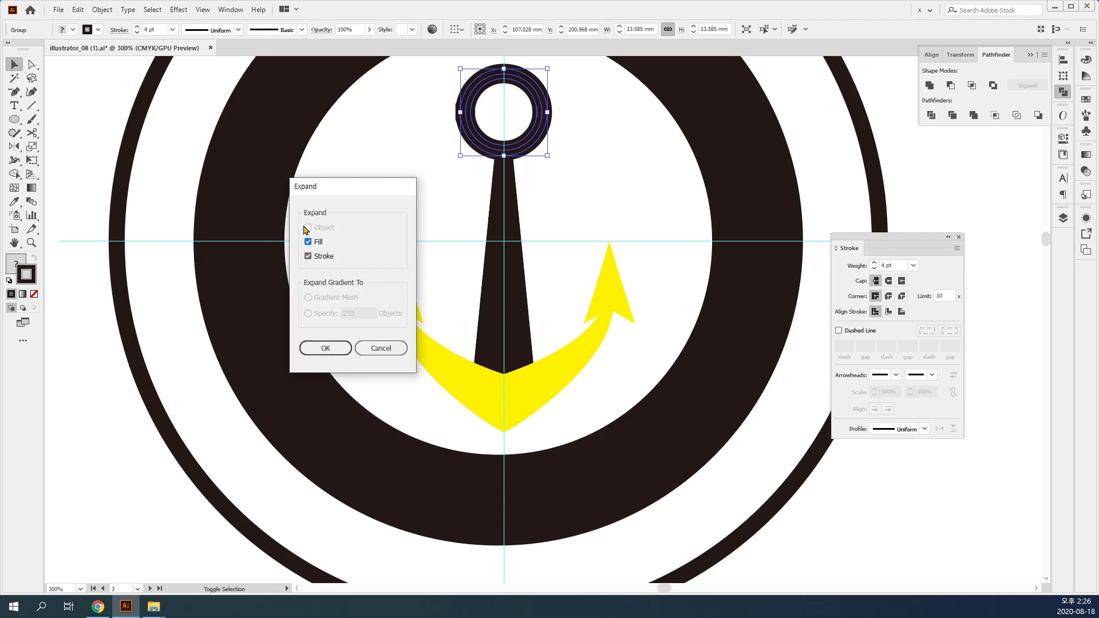
pyautogui.click(325, 348)
pyautogui.press('a')
pyautogui.click(515, 113)
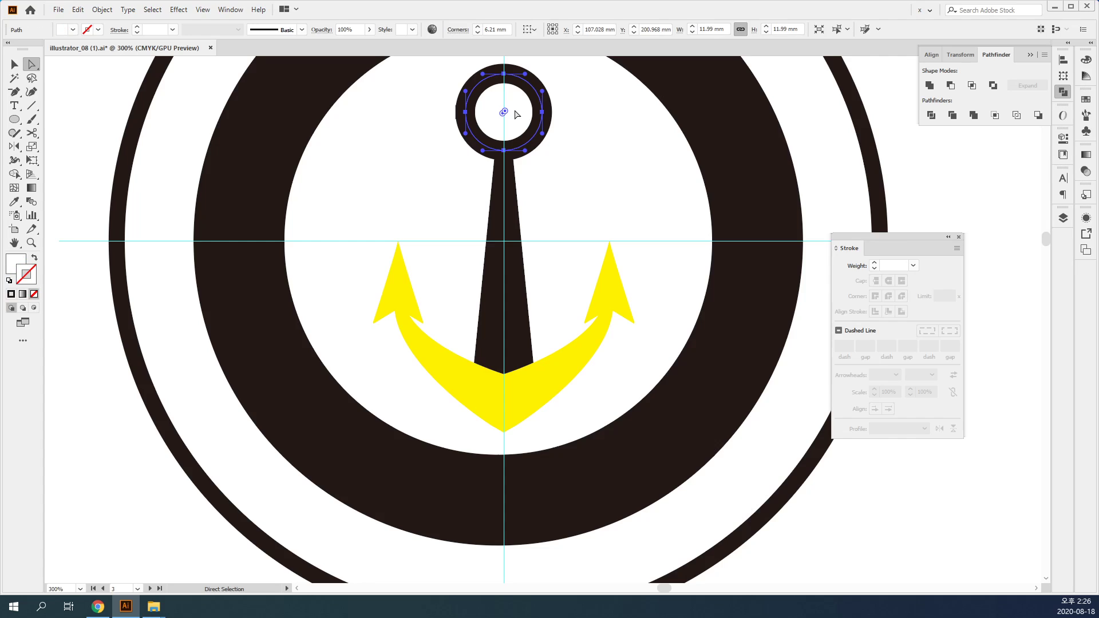
pyautogui.press('Delete')
pyautogui.press('v')
# Expand the tapered shaft's appearance and divide the shaft and ring where they overlap.
pyautogui.click(499, 198)
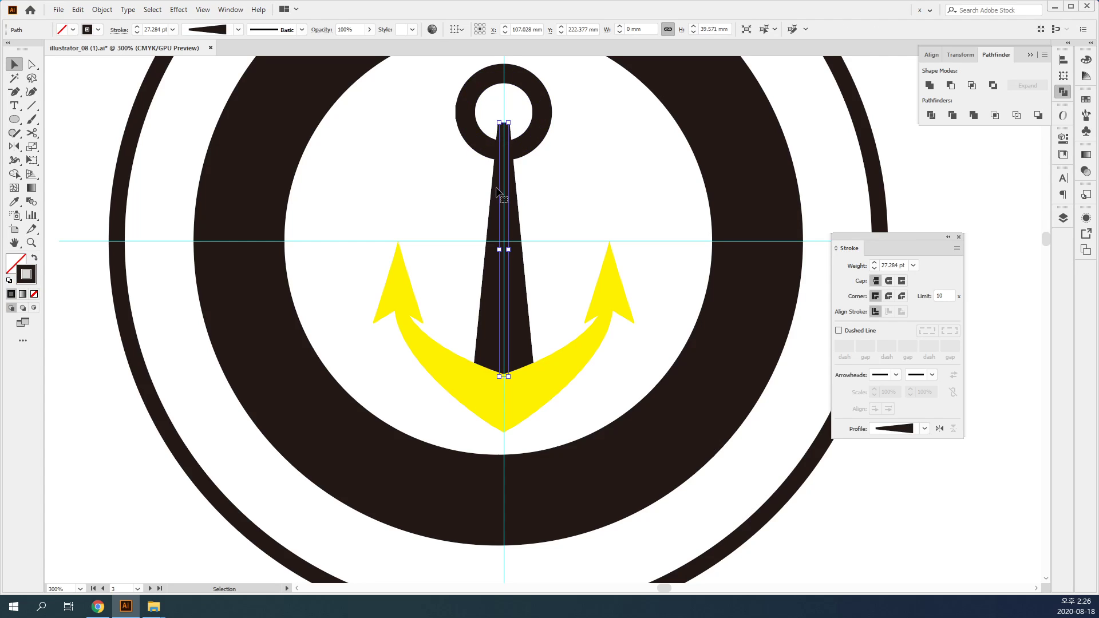
pyautogui.keyDown('shift'); pyautogui.click(527, 150); pyautogui.keyUp('shift')
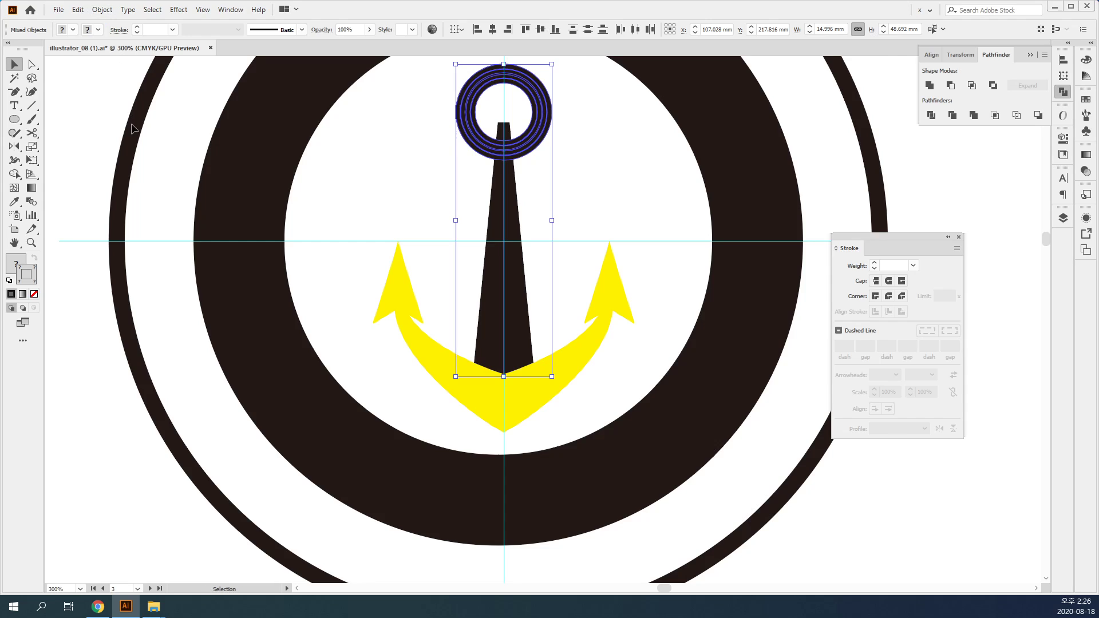
pyautogui.click(97, 10)
pyautogui.click(171, 160)
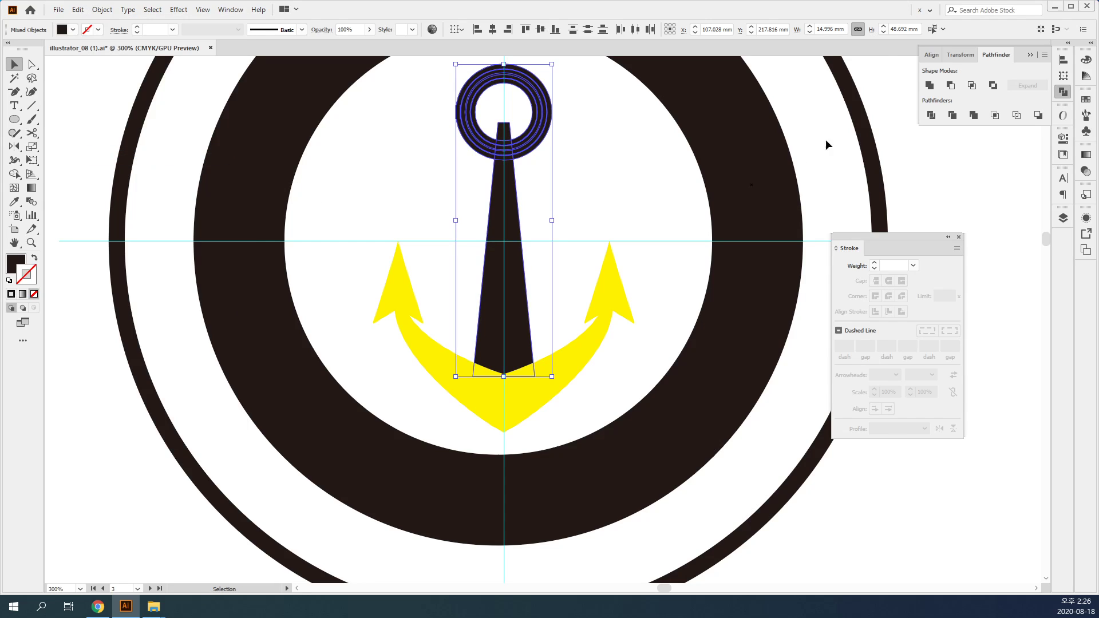
pyautogui.click(931, 116)
# Delete the shaft piece protruding into the ring's hole along with its leftover unfilled path.
pyautogui.press('a')
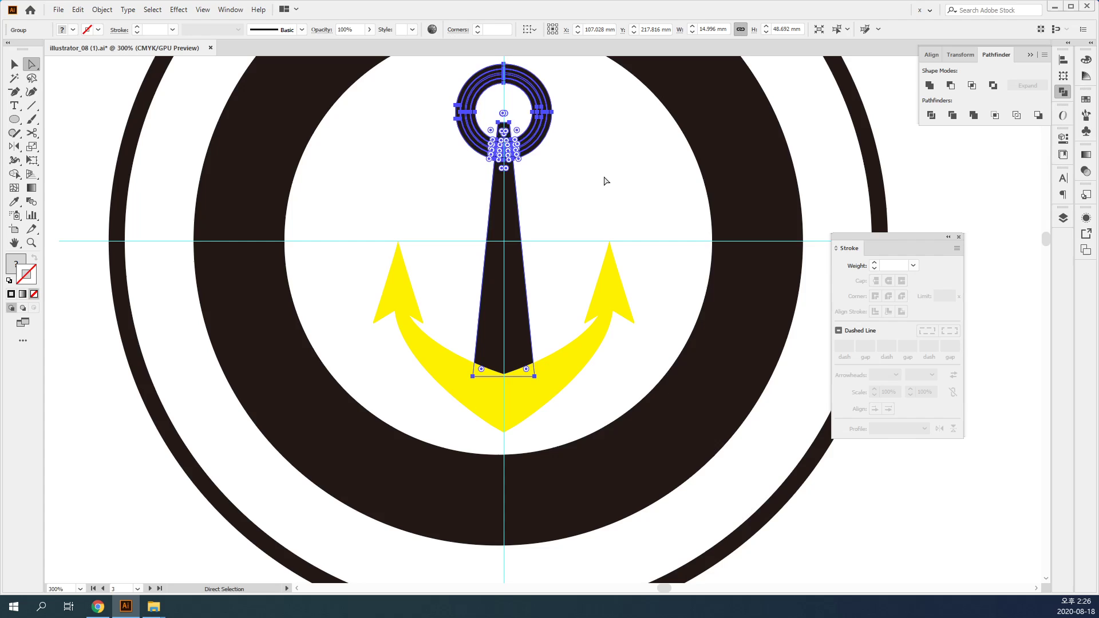
pyautogui.click(504, 130)
pyautogui.press('Delete')
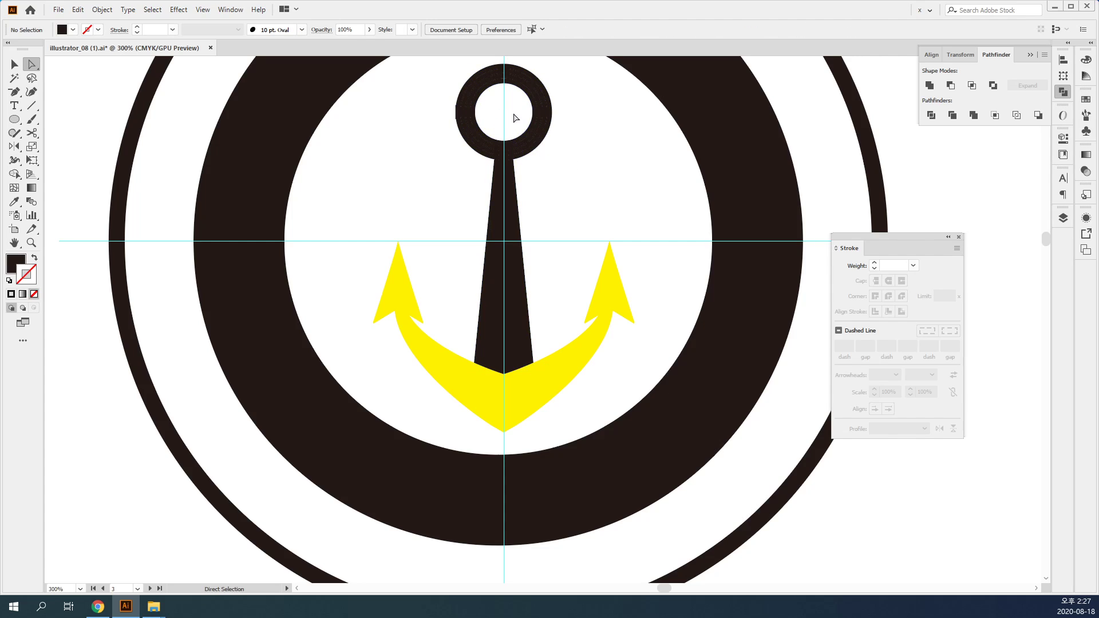
pyautogui.moveTo(532, 117); pyautogui.dragTo(503, 132)
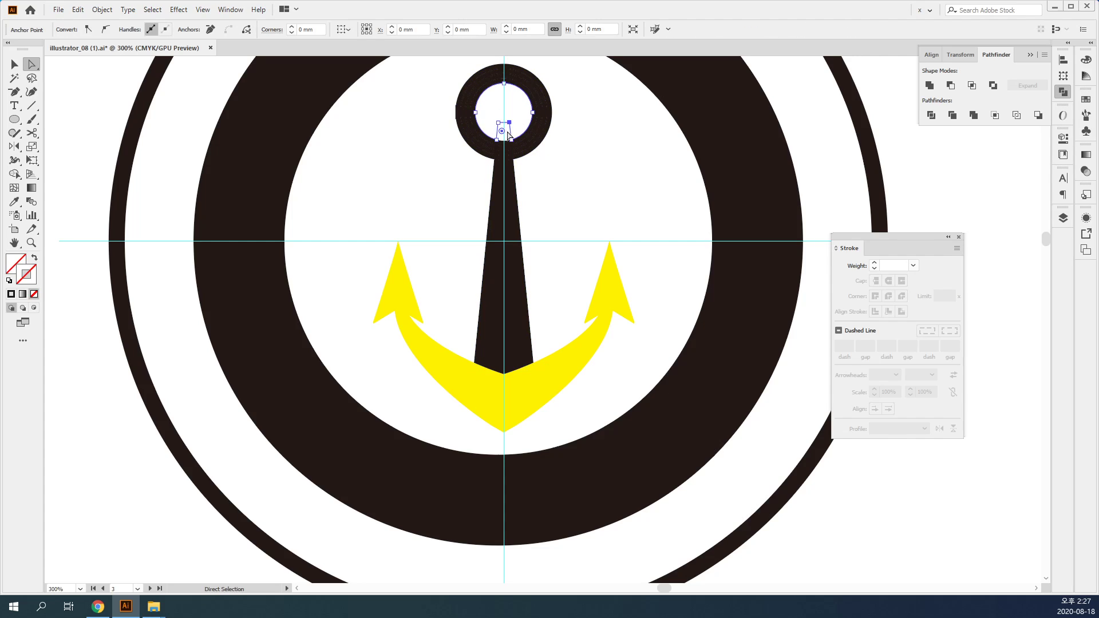
pyautogui.press('Delete')
pyautogui.press('v')
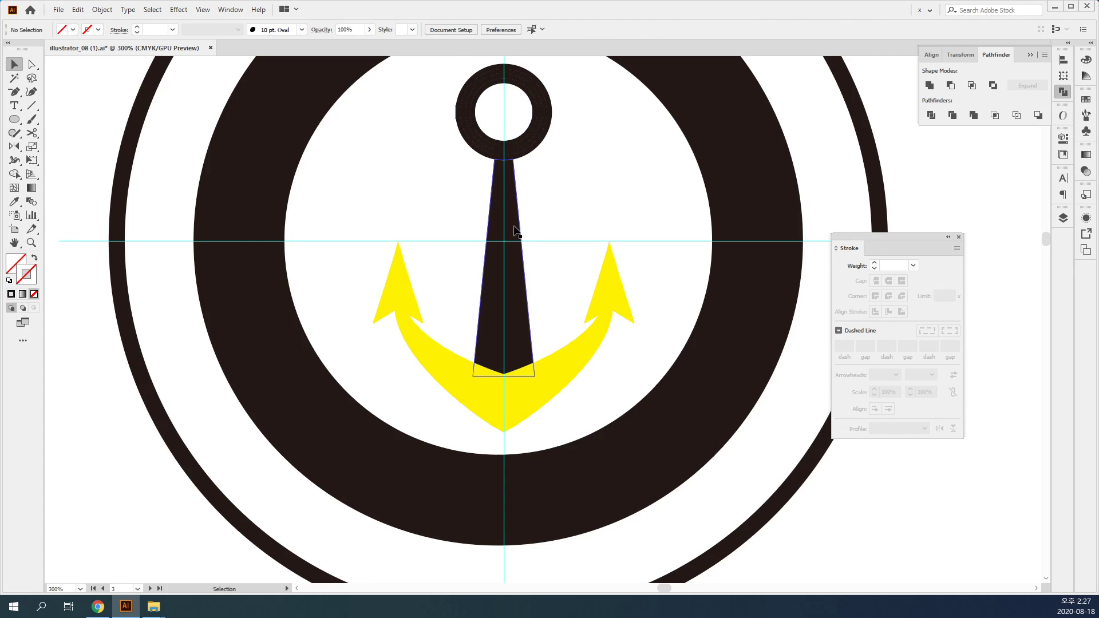
# Unite the ring, shaft and yellow arms into a single yellow anchor as a compound path, and deselect it.
pyautogui.click(509, 297)
pyautogui.keyDown('shift'); pyautogui.click(527, 374); pyautogui.keyUp('shift')
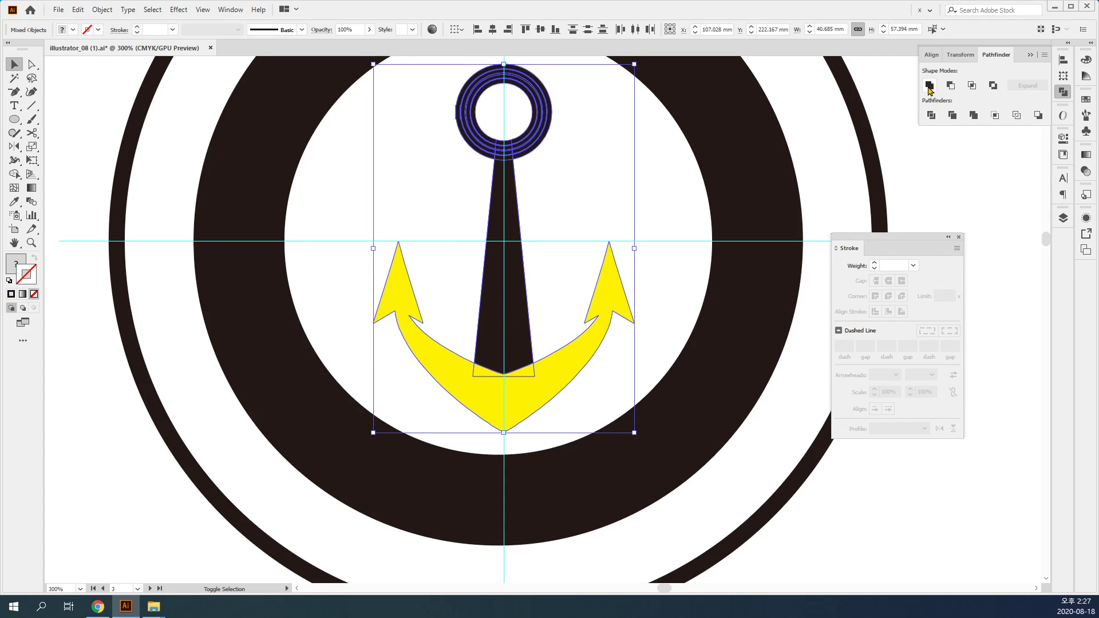
pyautogui.hotkey('ctrl', '8')
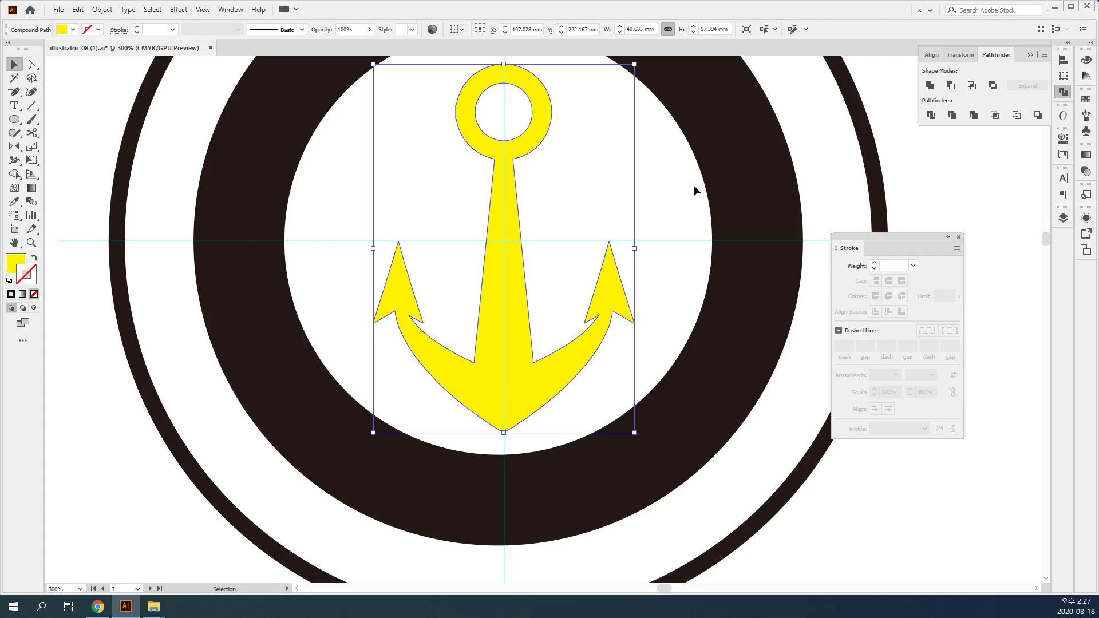
pyautogui.click(572, 172)
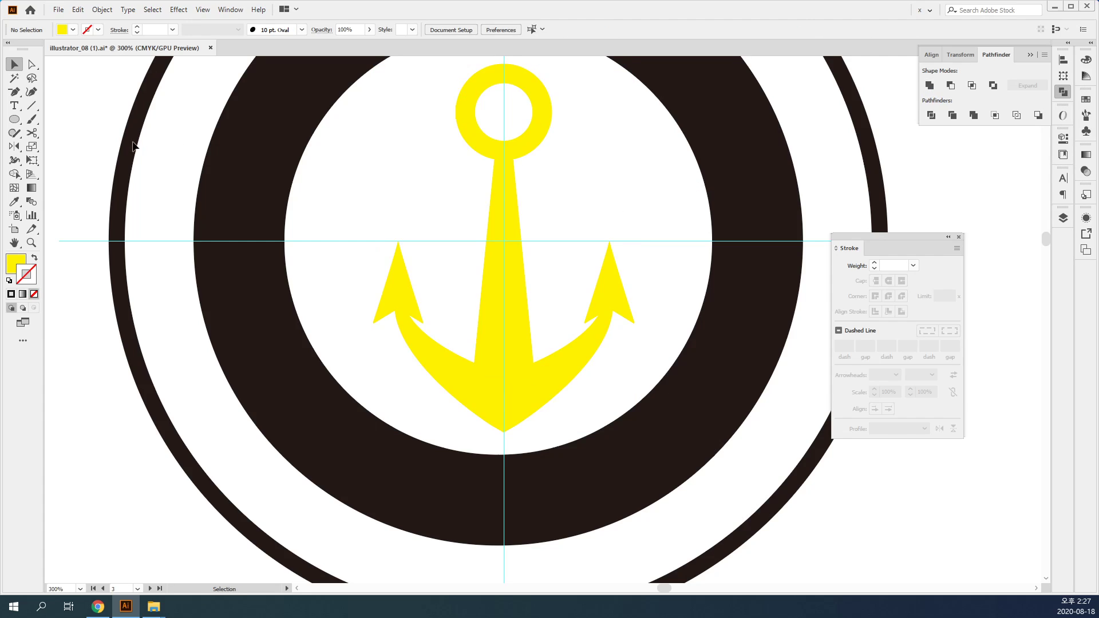
# Draw two yellow rounded-rectangle bars centred across the upper part of the anchor's shaft.
pyautogui.click(14, 119)
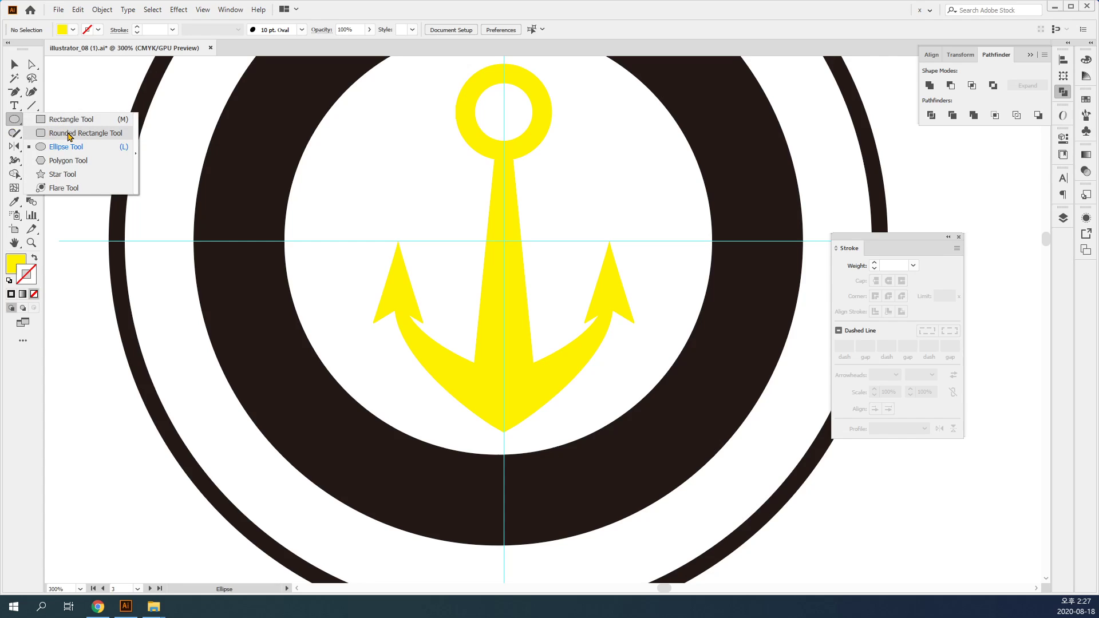
pyautogui.click(68, 133)
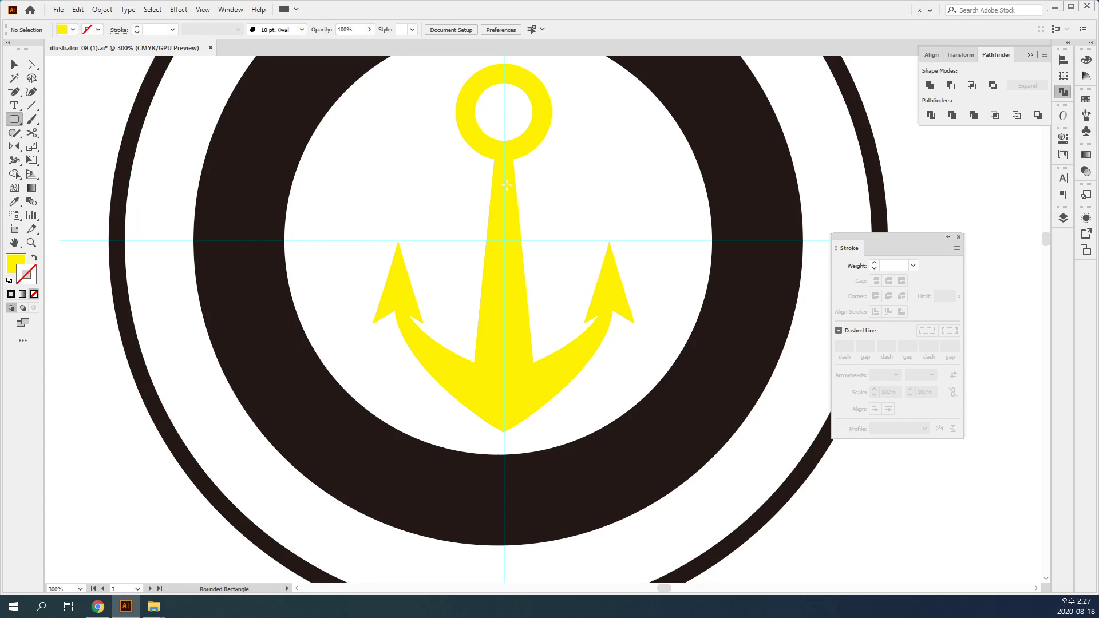
pyautogui.moveTo(504, 184); pyautogui.dragTo(506, 139)
# Unite both rounded bars with the anchor into one shape and deselect it.
pyautogui.press('v')
pyautogui.click(611, 194)
pyautogui.click(996, 55)
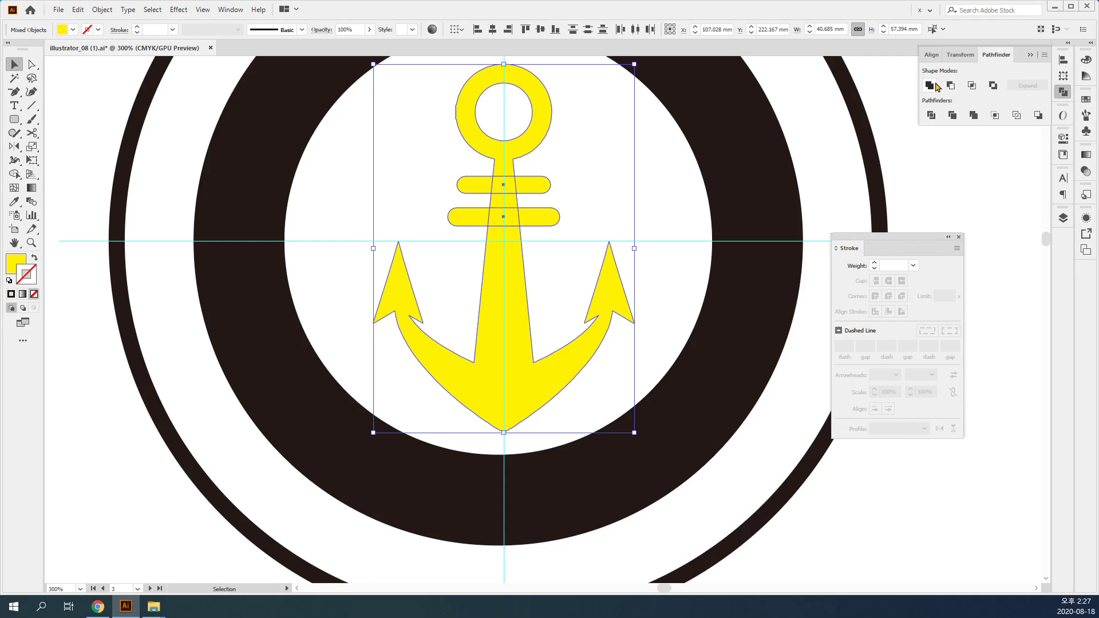
pyautogui.click(938, 86)
pyautogui.click(665, 174)
pyautogui.hotkey('ctrl', '-')
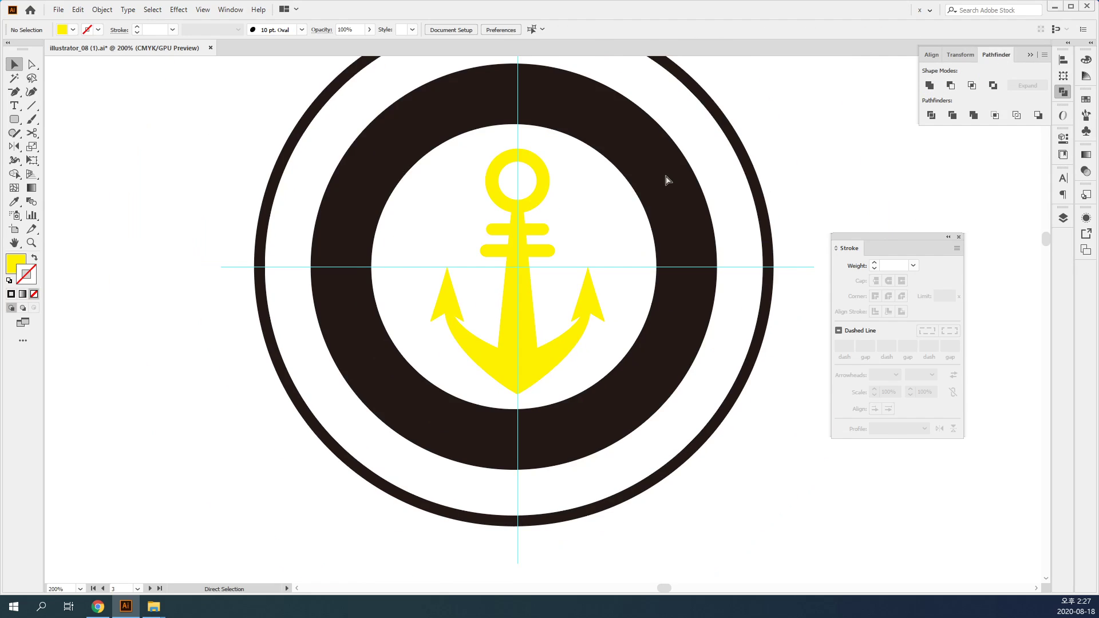
pyautogui.hotkey('ctrl', '-')
pyautogui.moveTo(655, 178); pyautogui.dragTo(633, 306)
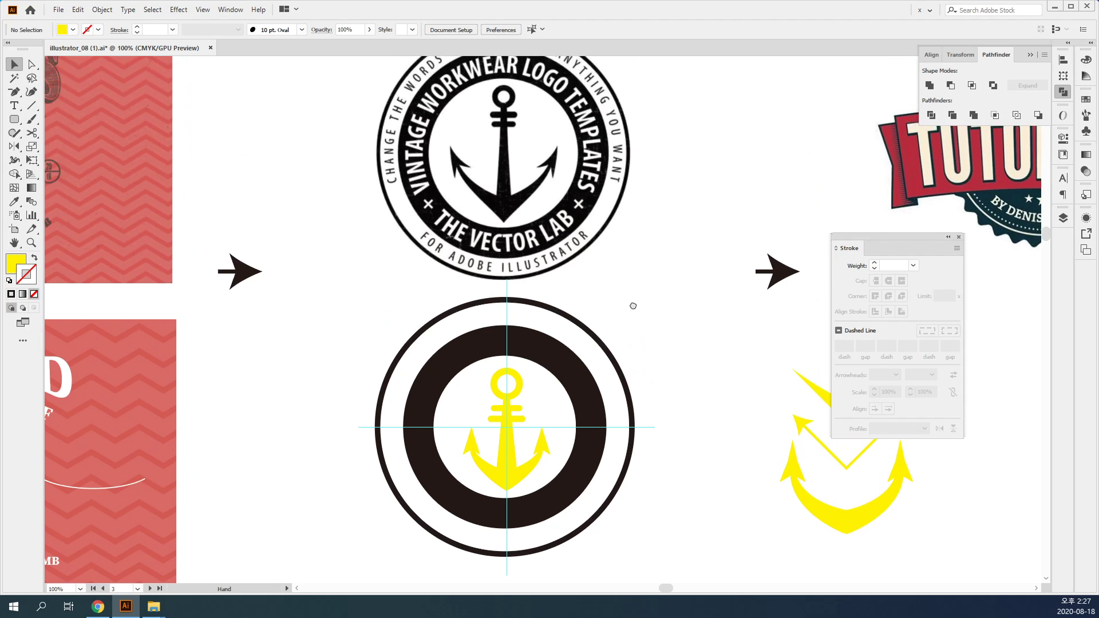
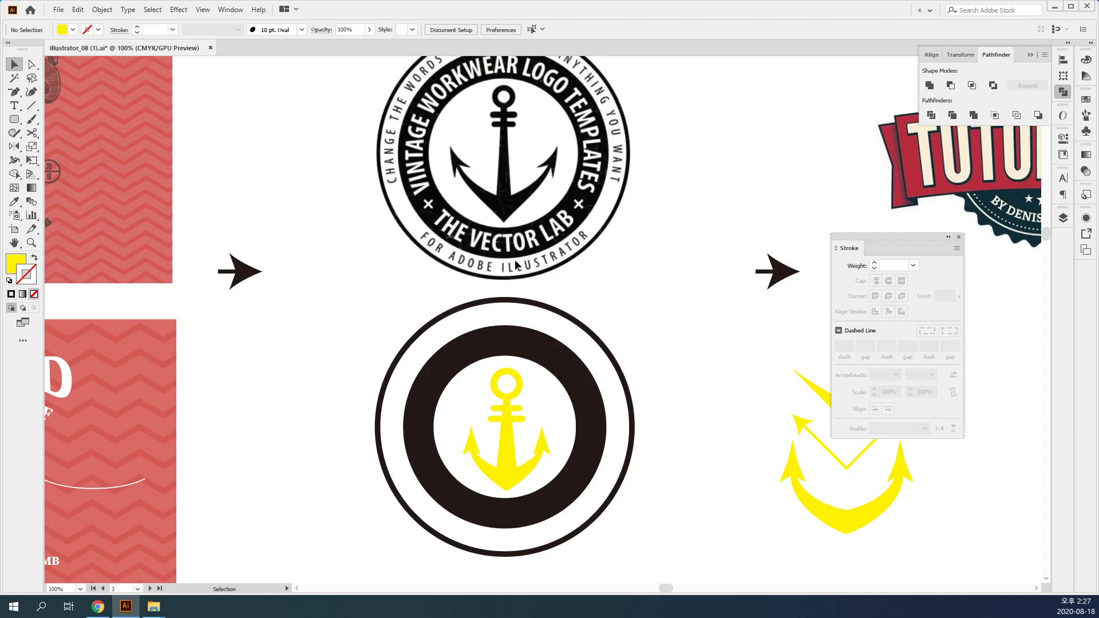
# Fill the anchor with brown, C 0, M 61, Y 100, K 64, and deselect it.
pyautogui.click(519, 486)
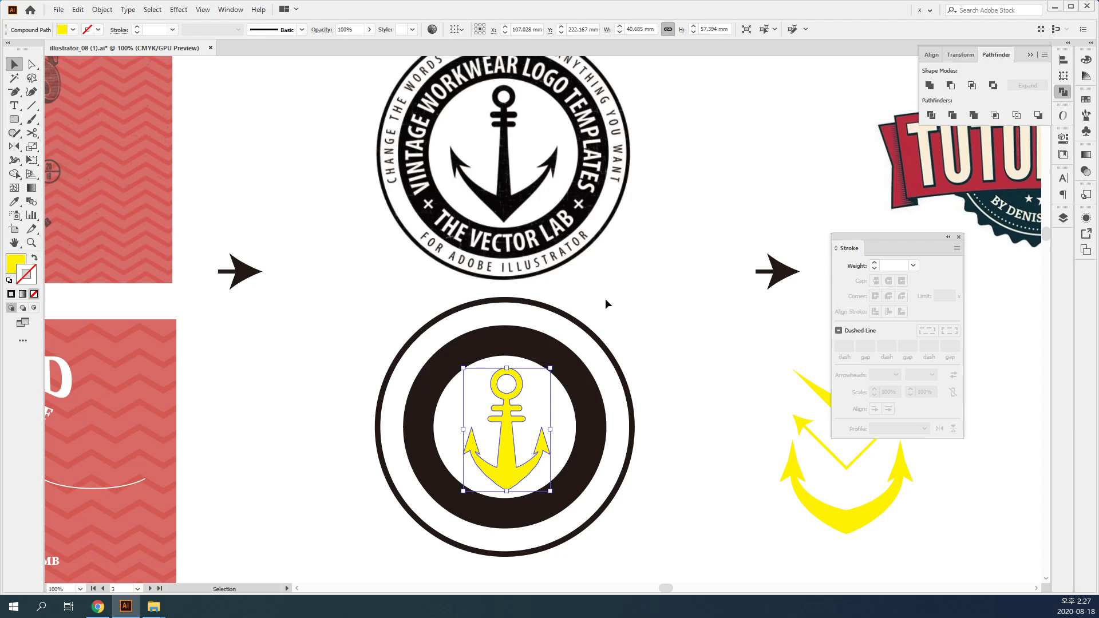
pyautogui.click(1086, 60)
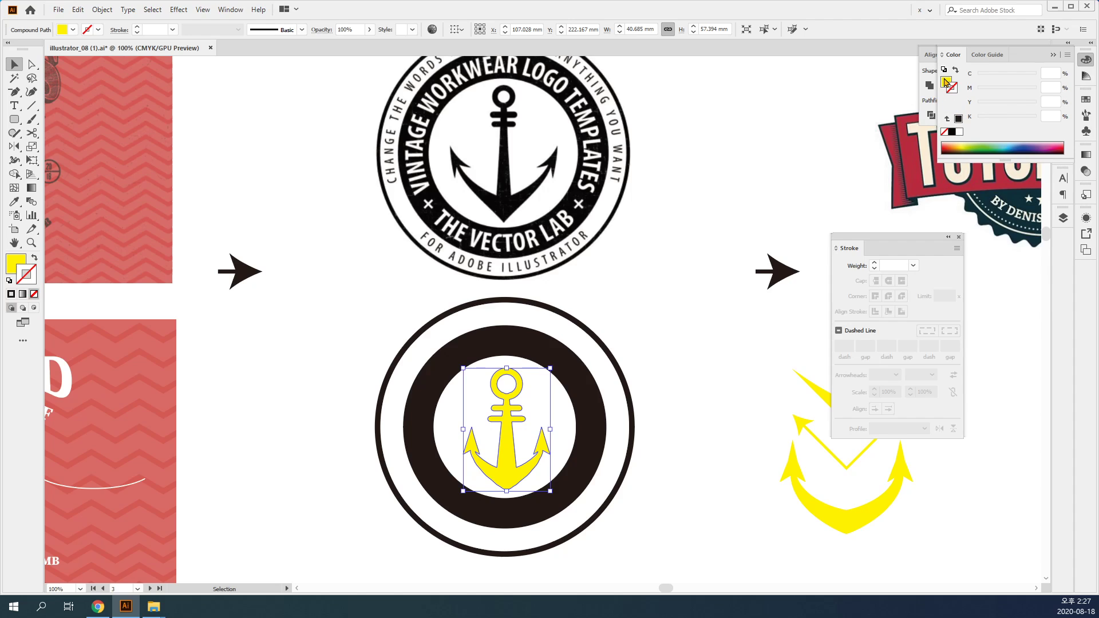
pyautogui.click(1016, 118)
pyautogui.click(1014, 88)
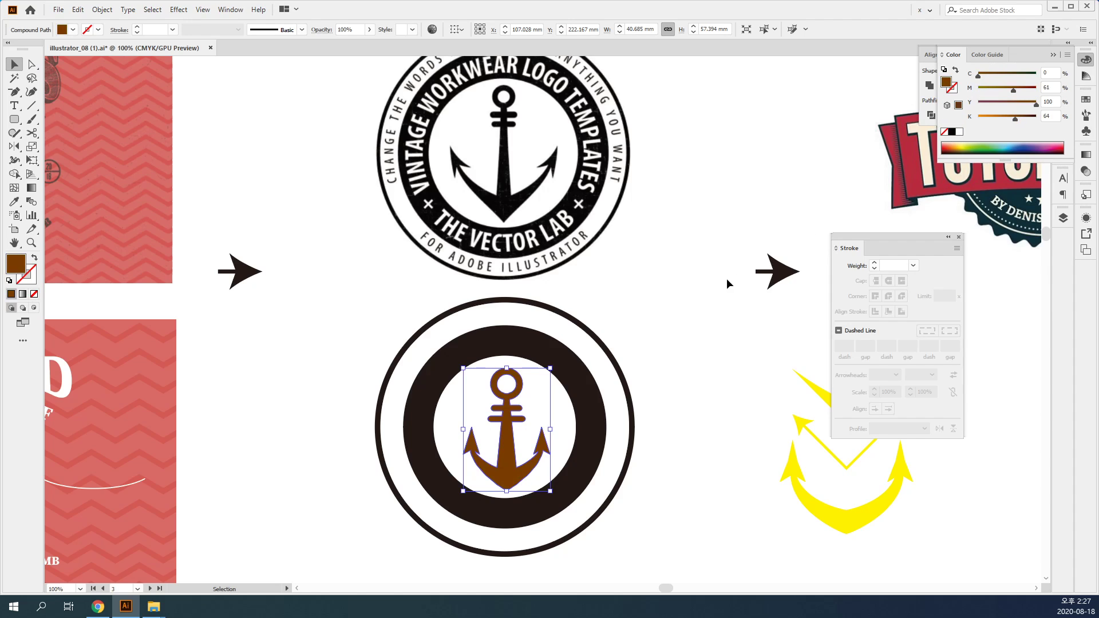
pyautogui.click(726, 279)
pyautogui.moveTo(670, 319); pyautogui.dragTo(687, 201)
pyautogui.scroll(2, 575, 300)
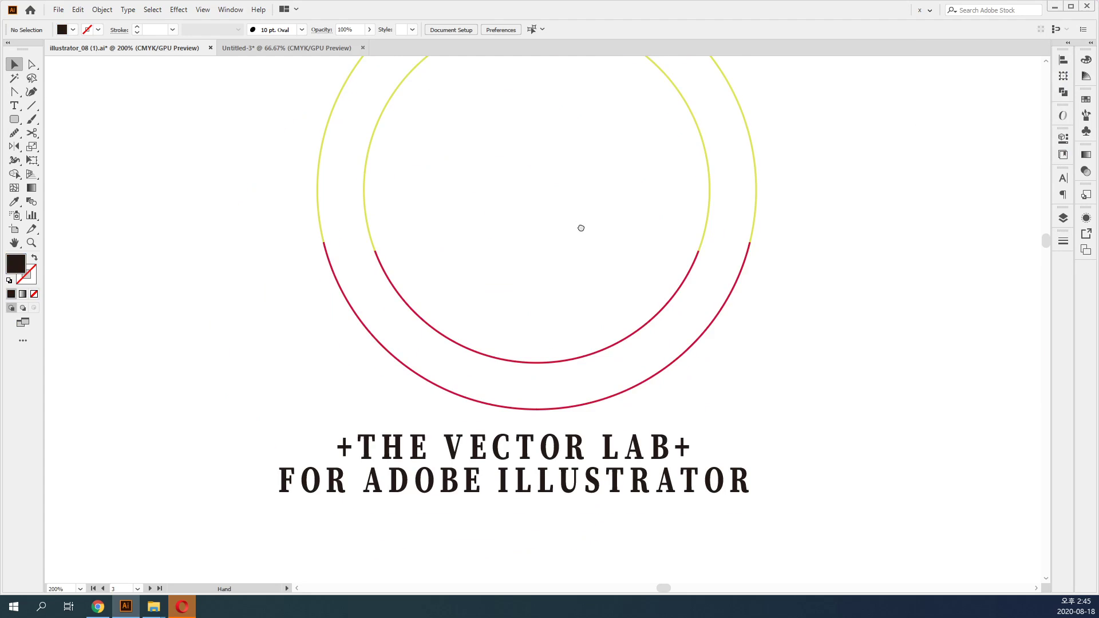
pyautogui.scroll(2, 579, 228)
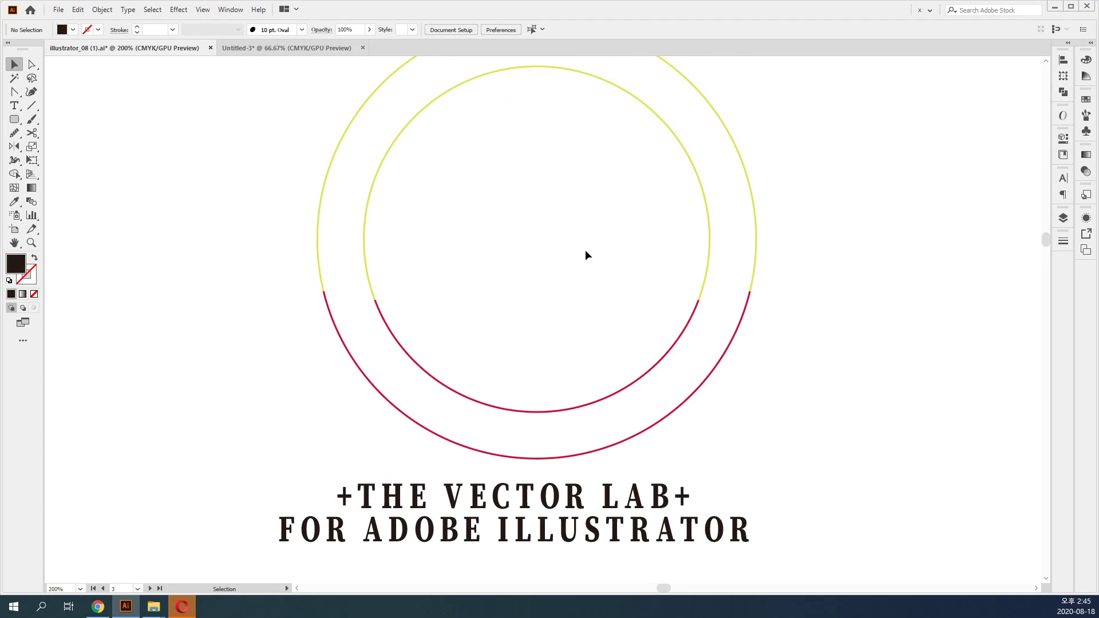
pyautogui.moveTo(439, 256); pyautogui.dragTo(334, 114)
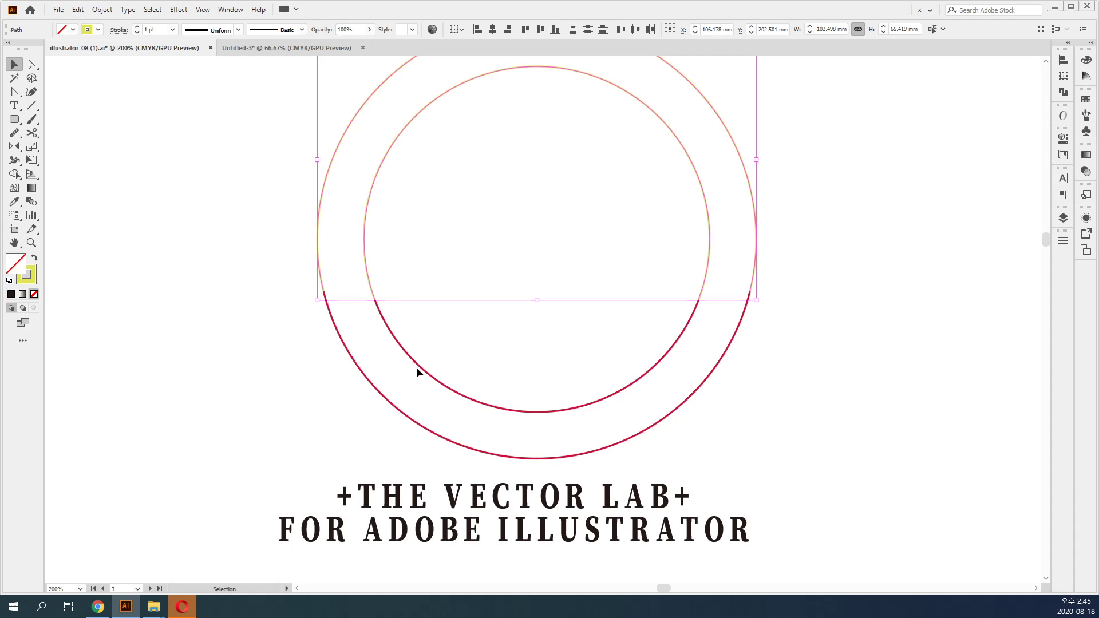
pyautogui.moveTo(383, 404); pyautogui.dragTo(397, 403)
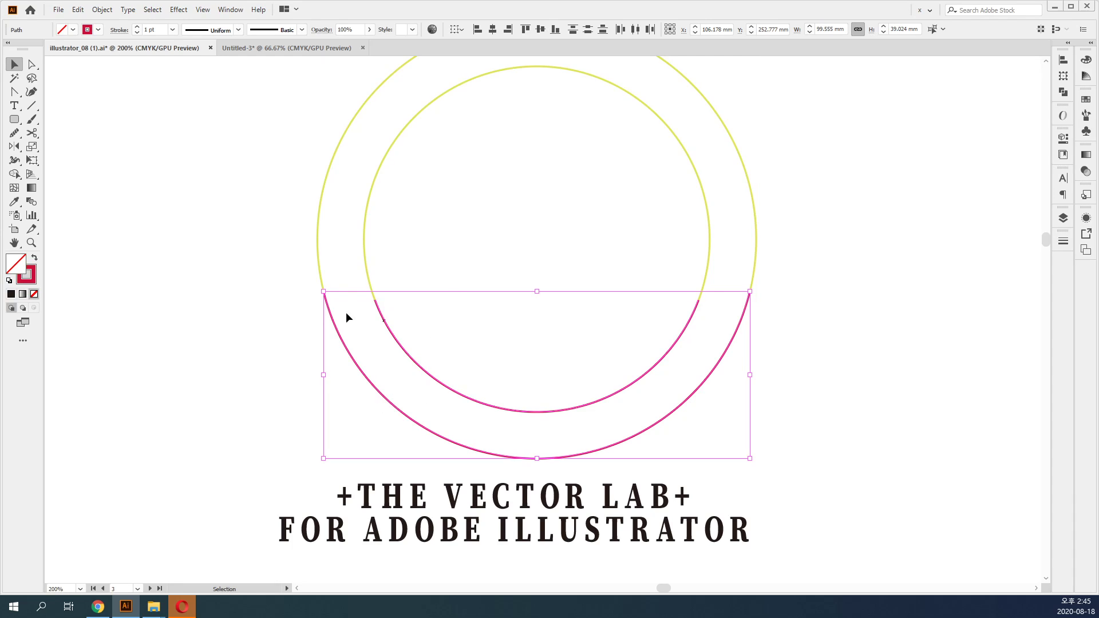
pyautogui.click(916, 360)
# Nudge the straight "+THE VECTOR LAB+" line slightly up and to the right, below the red arcs.
pyautogui.click(619, 394)
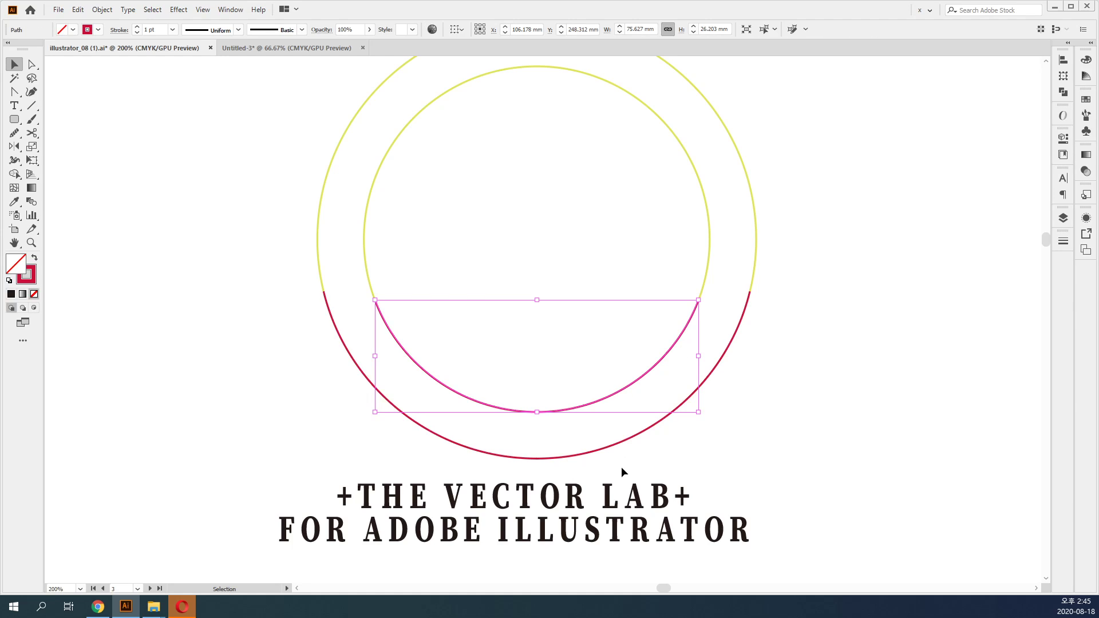
pyautogui.moveTo(627, 498)
pyautogui.mouseDown()
pyautogui.moveTo(630, 345)
pyautogui.moveTo(638, 486)
pyautogui.mouseUp()
pyautogui.click(785, 455)
# Turn the inner red arc into a type path using the Type tool.
pyautogui.click(642, 379)
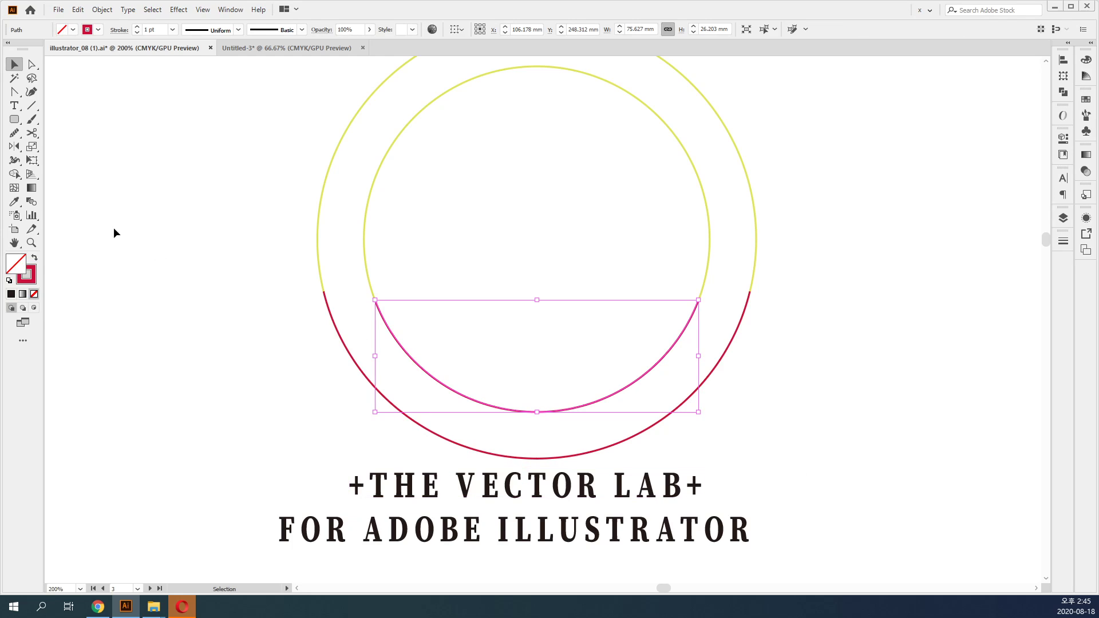
pyautogui.click(14, 105)
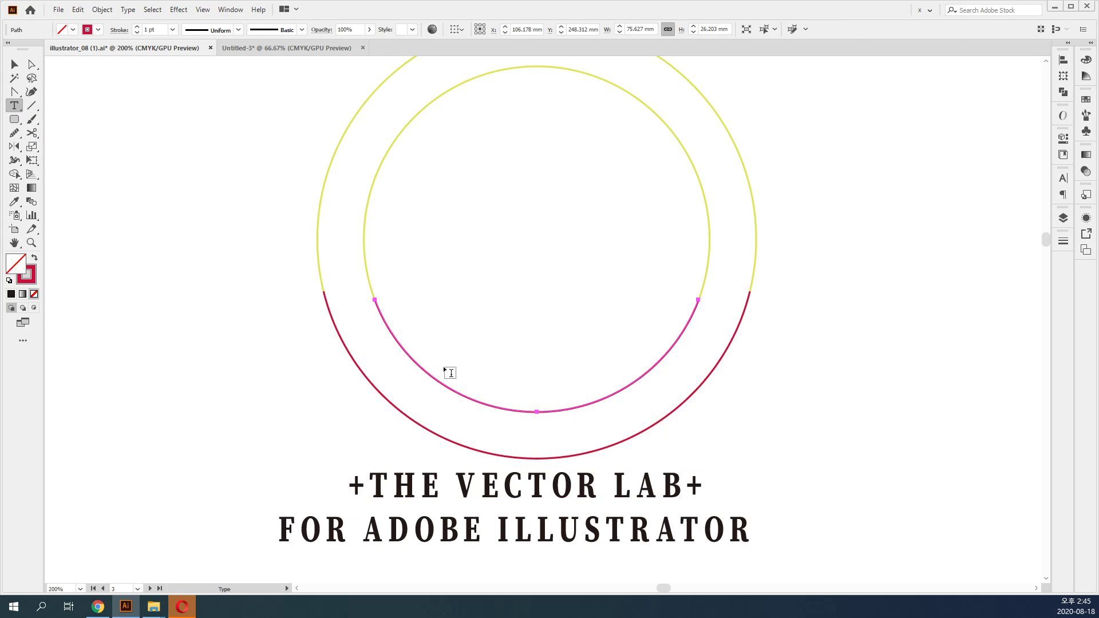
pyautogui.click(517, 411)
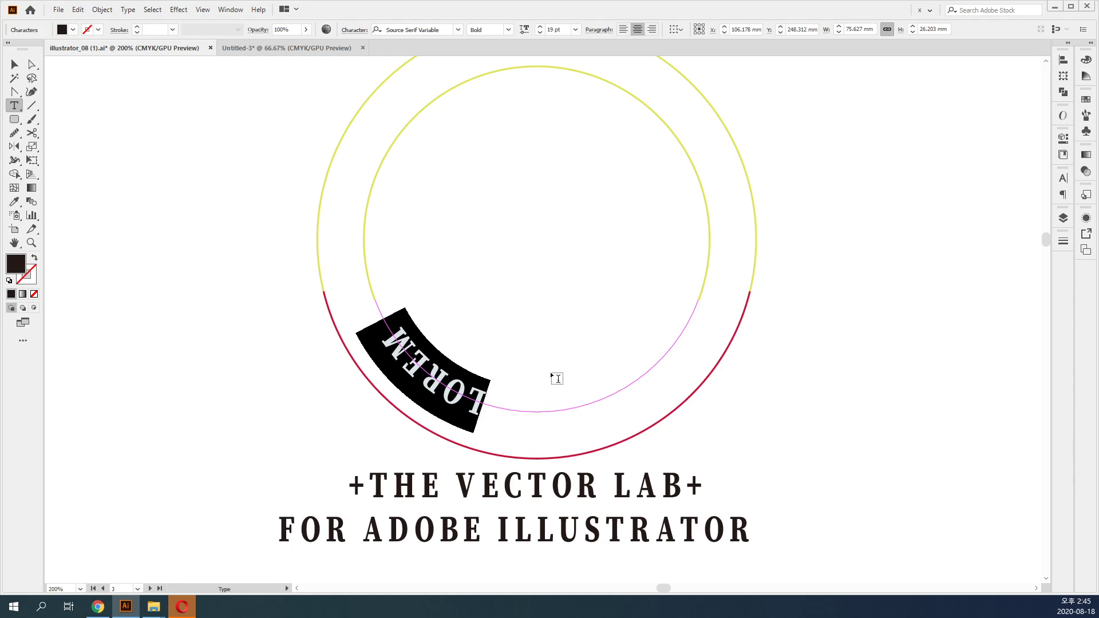
pyautogui.press('ctrl')
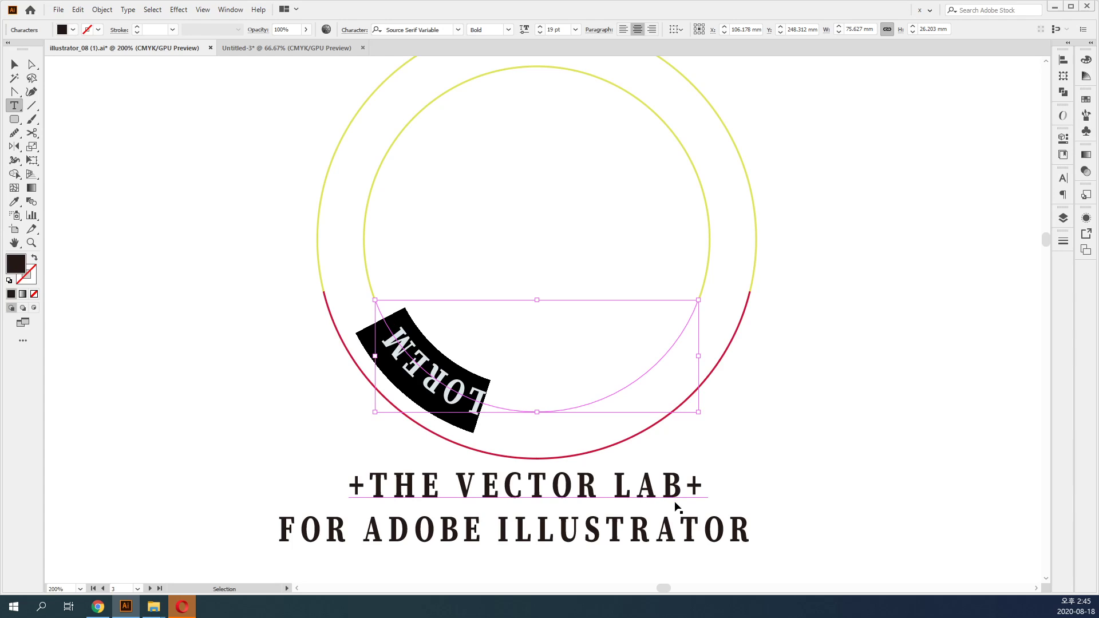
pyautogui.write('<;--')
pyautogui.press('Escape')
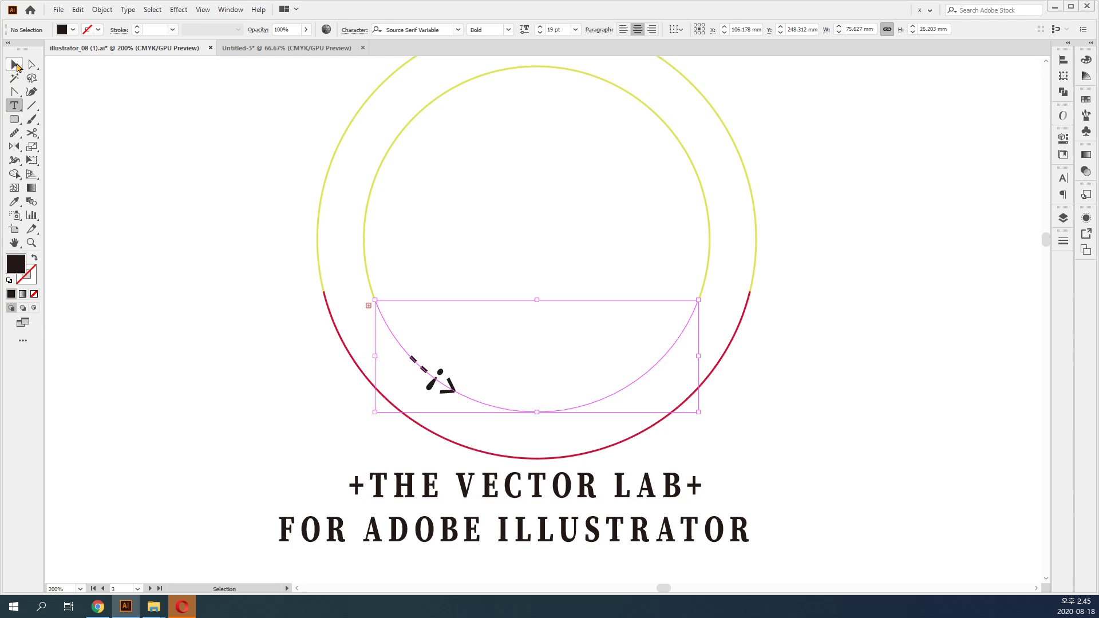
# Replace the inner arc's text with the wording "+THE VECTOR LAB+" from the straight line below.
pyautogui.click(460, 500)
pyautogui.click(441, 419)
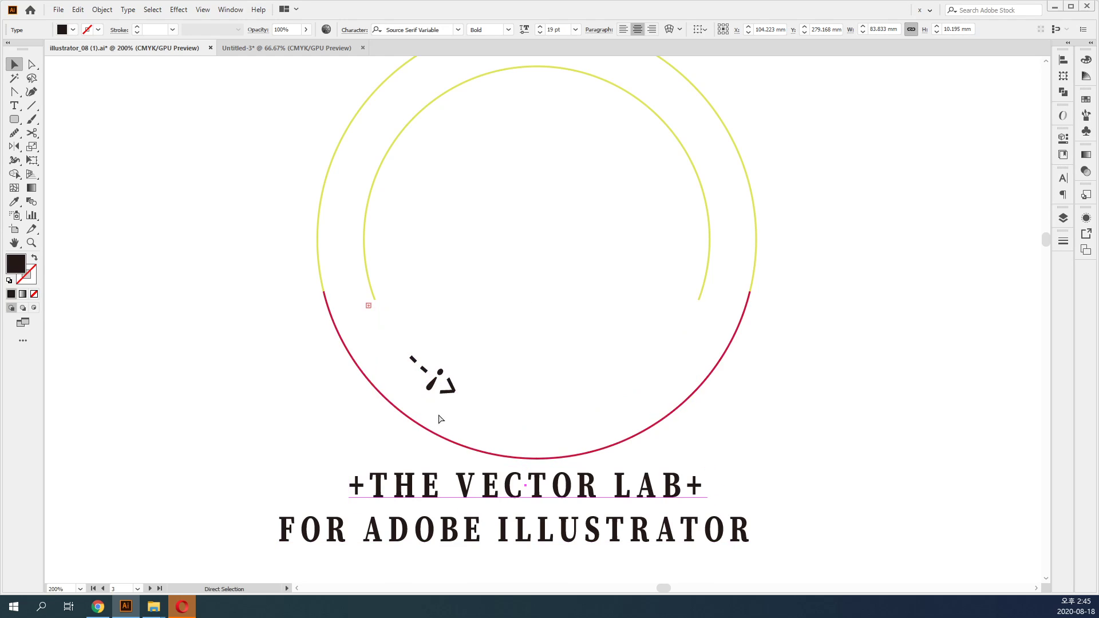
pyautogui.doubleClick(438, 385)
pyautogui.hotkey('ctrl', 'a')
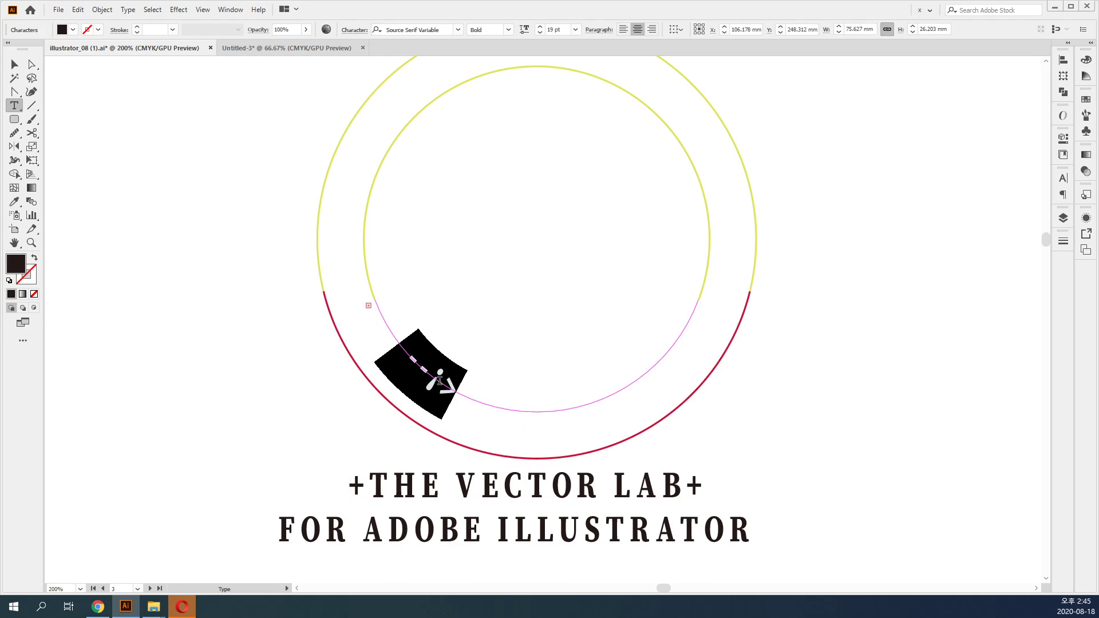
pyautogui.write('+THE')
pyautogui.keyDown('ctrl'); pyautogui.click(369, 291); pyautogui.keyUp('ctrl')
pyautogui.press('v')
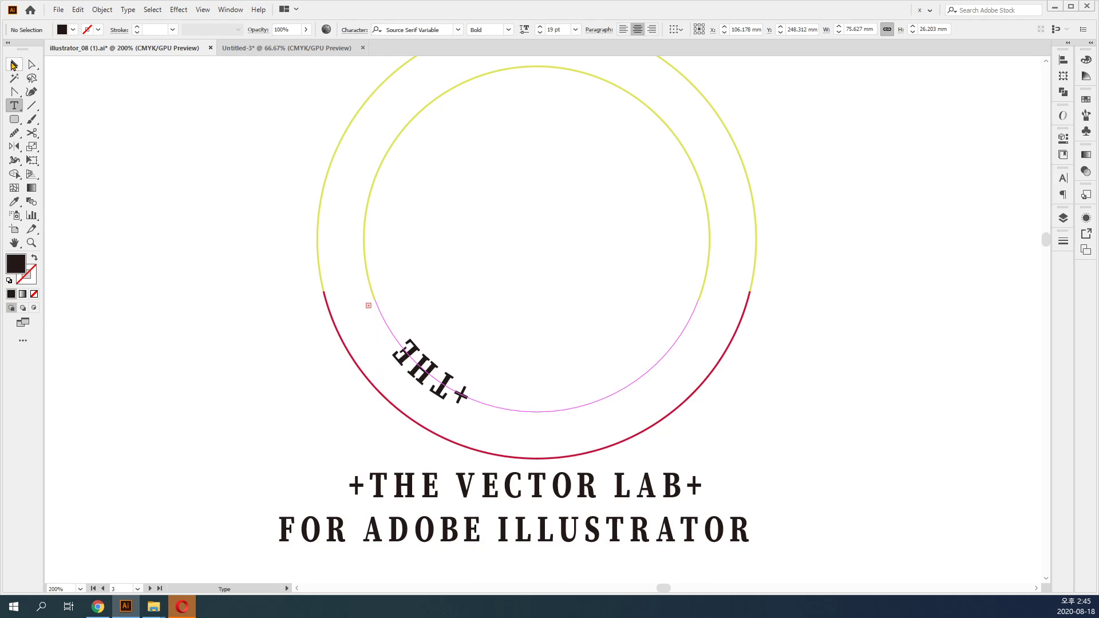
# Extend the path text's range across the whole inner arc and flip it to the arc's inner side so it reads upright.
pyautogui.click(548, 380)
pyautogui.hotkey('ctrl', '=')
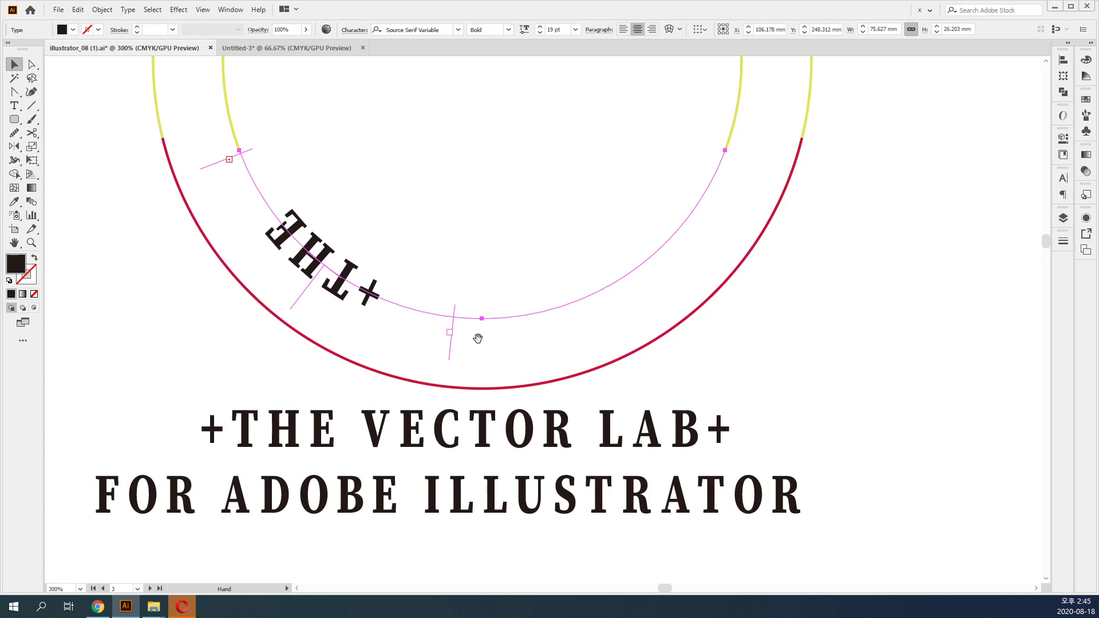
pyautogui.moveTo(450, 355); pyautogui.dragTo(777, 144)
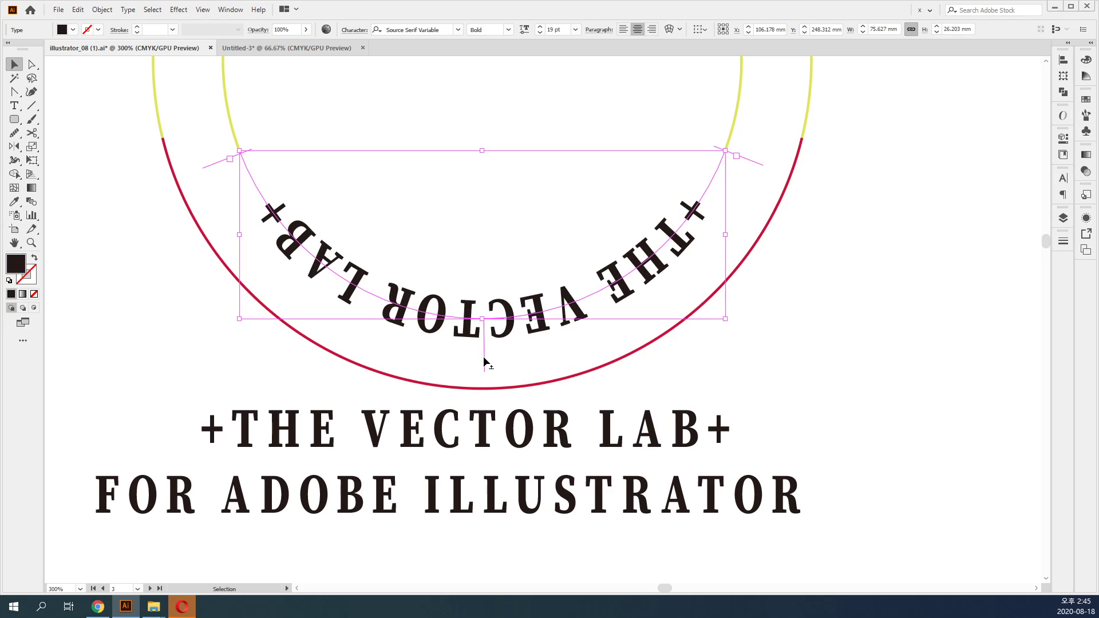
pyautogui.moveTo(484, 356); pyautogui.dragTo(490, 235)
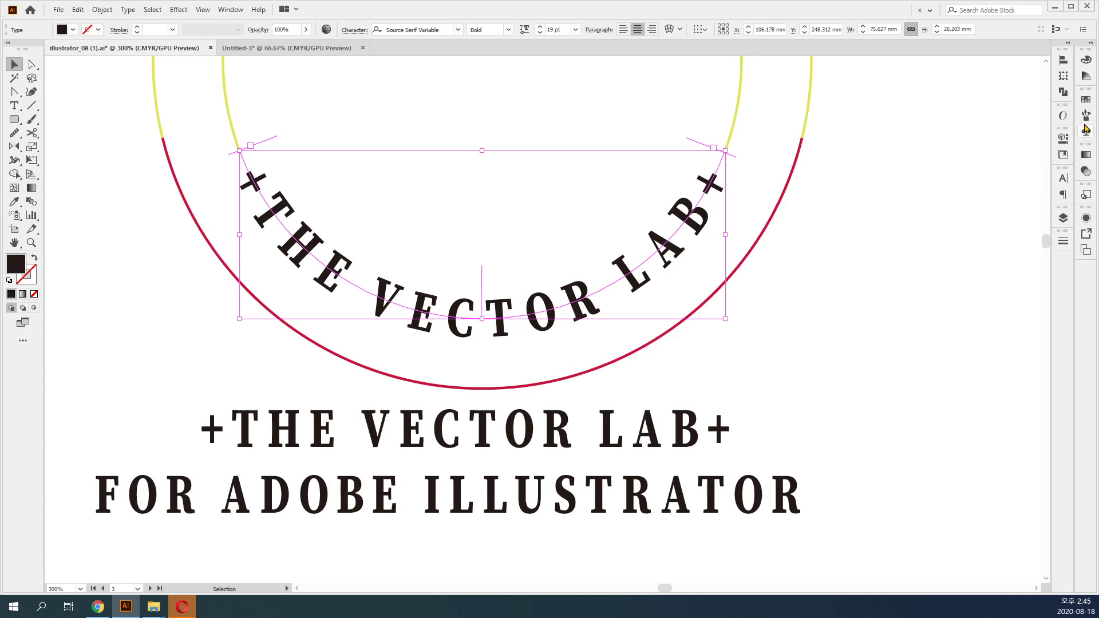
pyautogui.click(1063, 195)
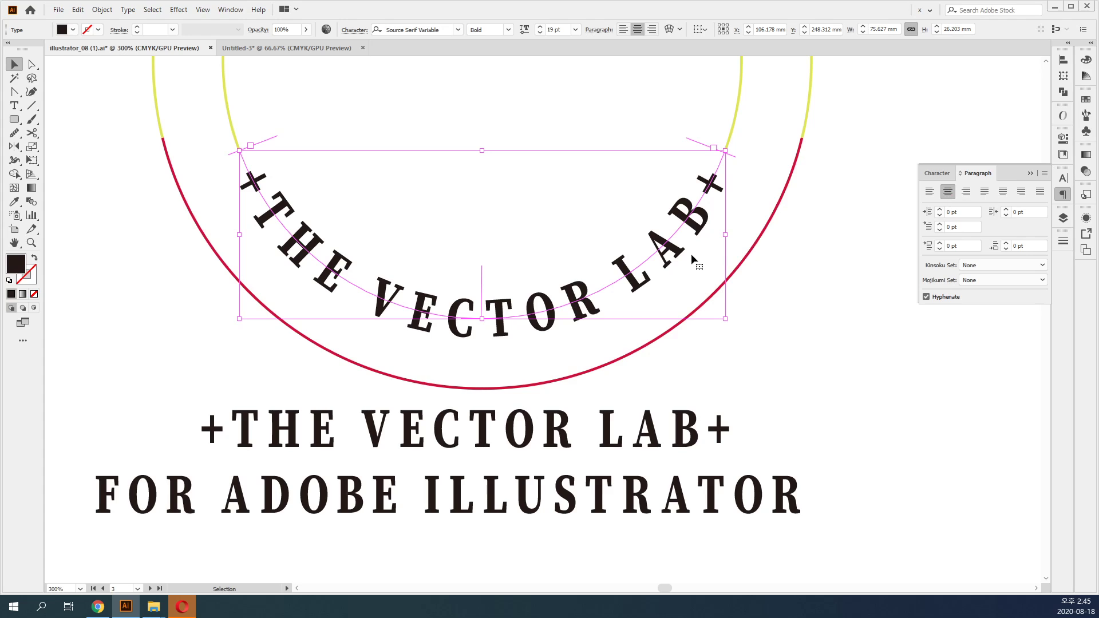
pyautogui.click(769, 345)
# Move both straight text lines down to clear space below the outer red arc, setting them closer together.
pyautogui.click(671, 328)
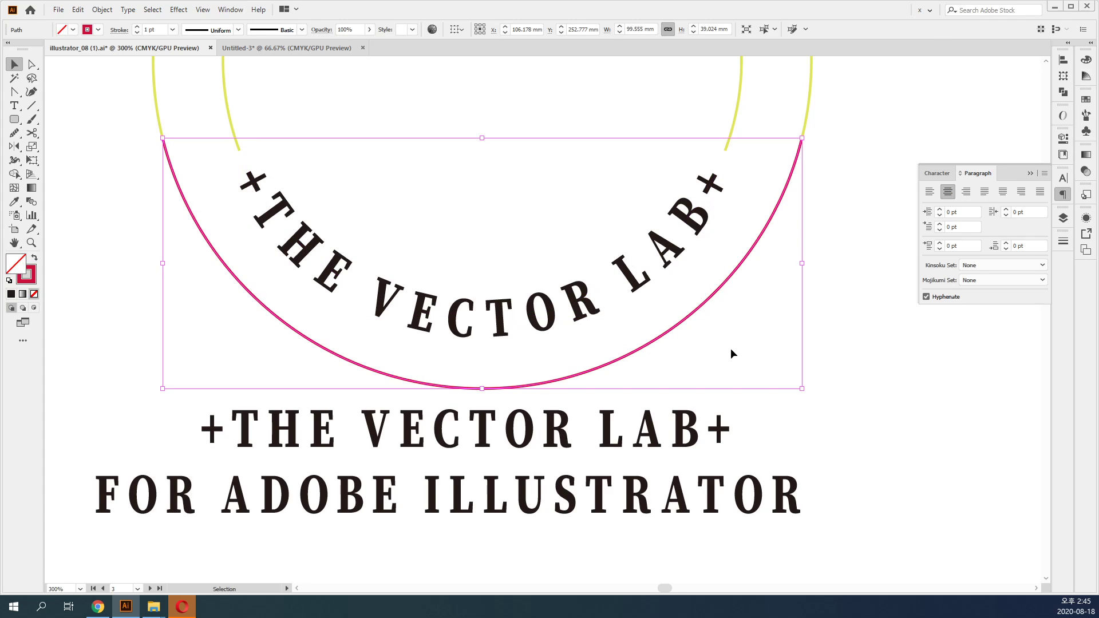
pyautogui.moveTo(774, 355); pyautogui.dragTo(801, 241)
pyautogui.click(596, 410)
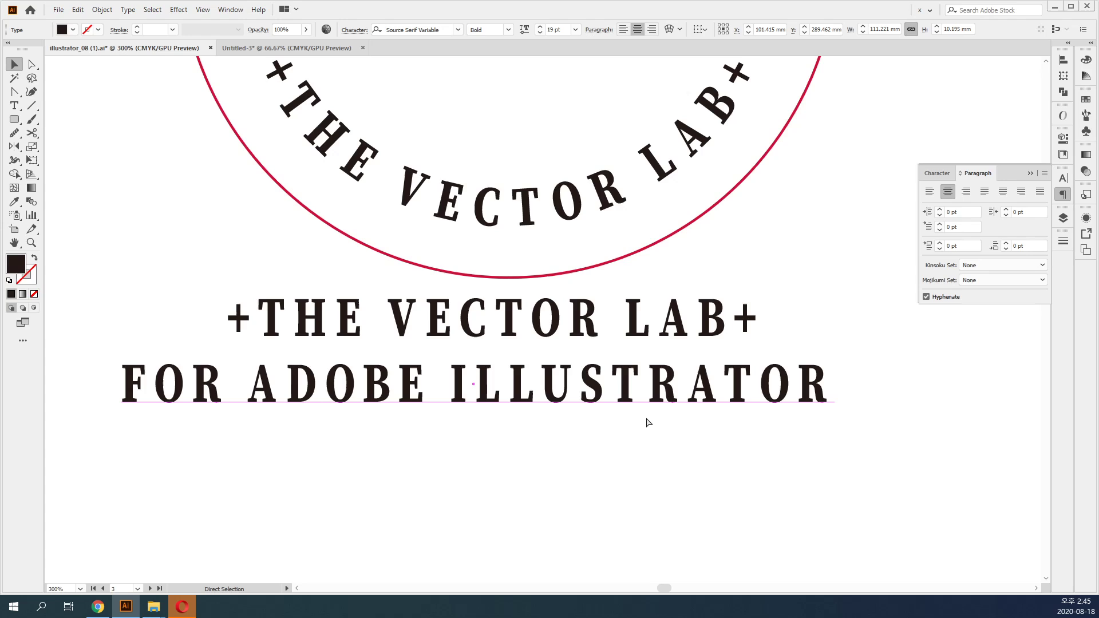
pyautogui.click(624, 490)
pyautogui.click(503, 335)
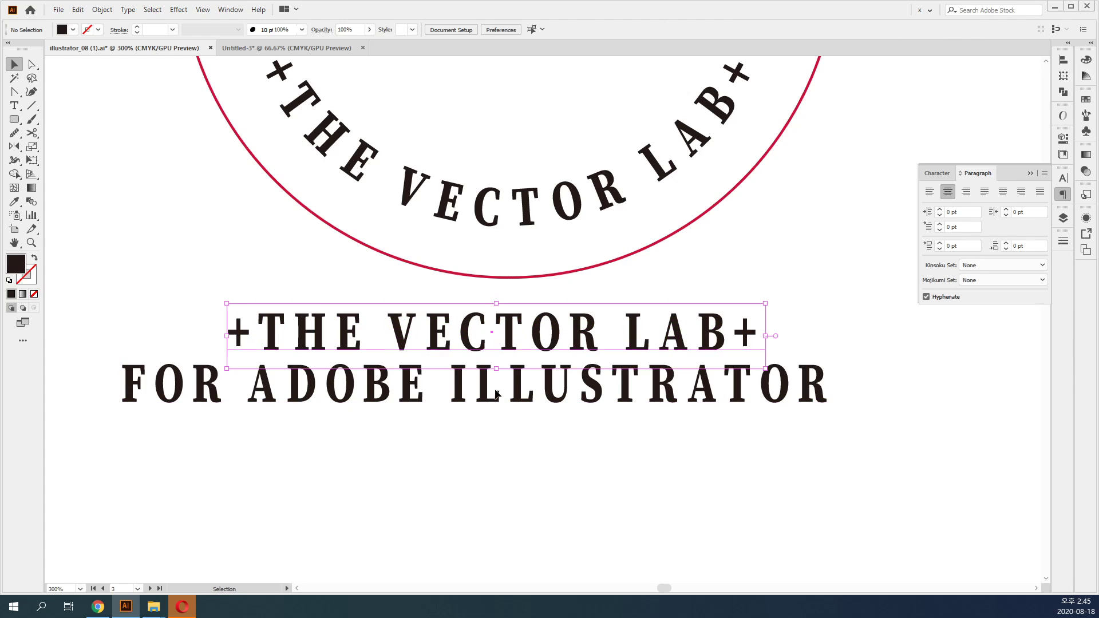
pyautogui.keyDown('shift'); pyautogui.click(533, 390); pyautogui.keyUp('shift')
pyautogui.moveTo(533, 390); pyautogui.dragTo(533, 446)
pyautogui.click(643, 283)
# Place type on the outer red arc using the Type on a Path tool.
pyautogui.click(544, 274)
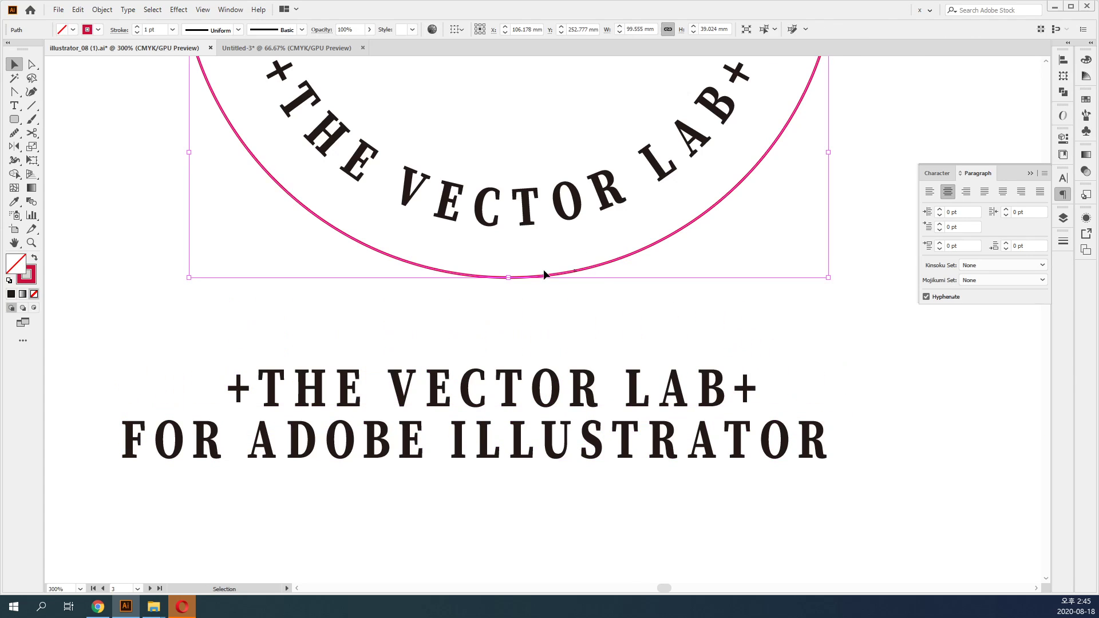
pyautogui.click(14, 105)
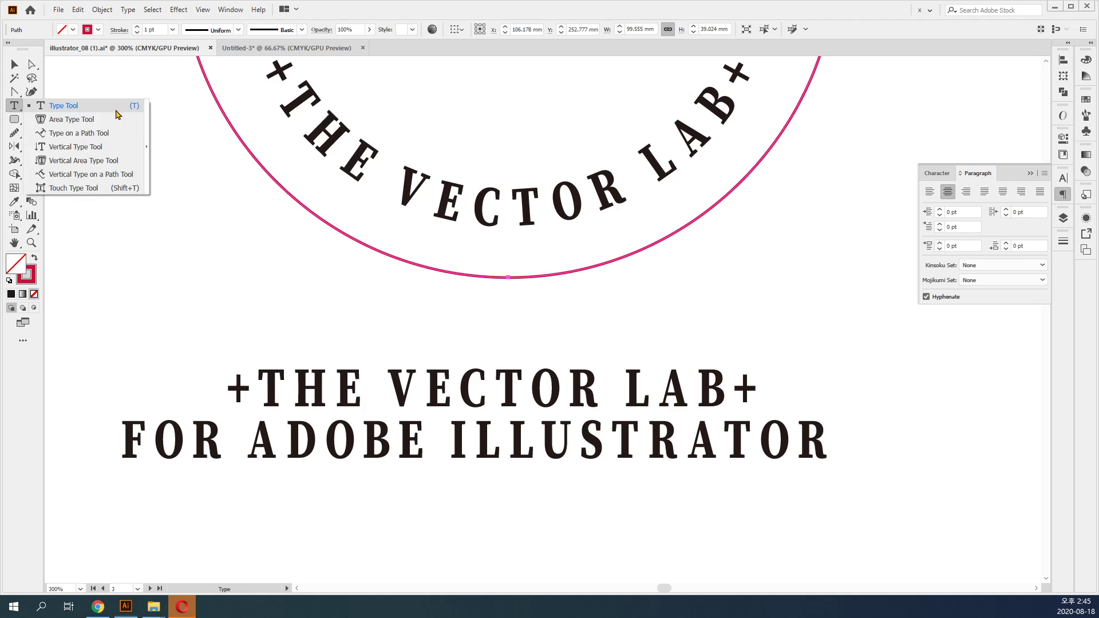
pyautogui.click(94, 133)
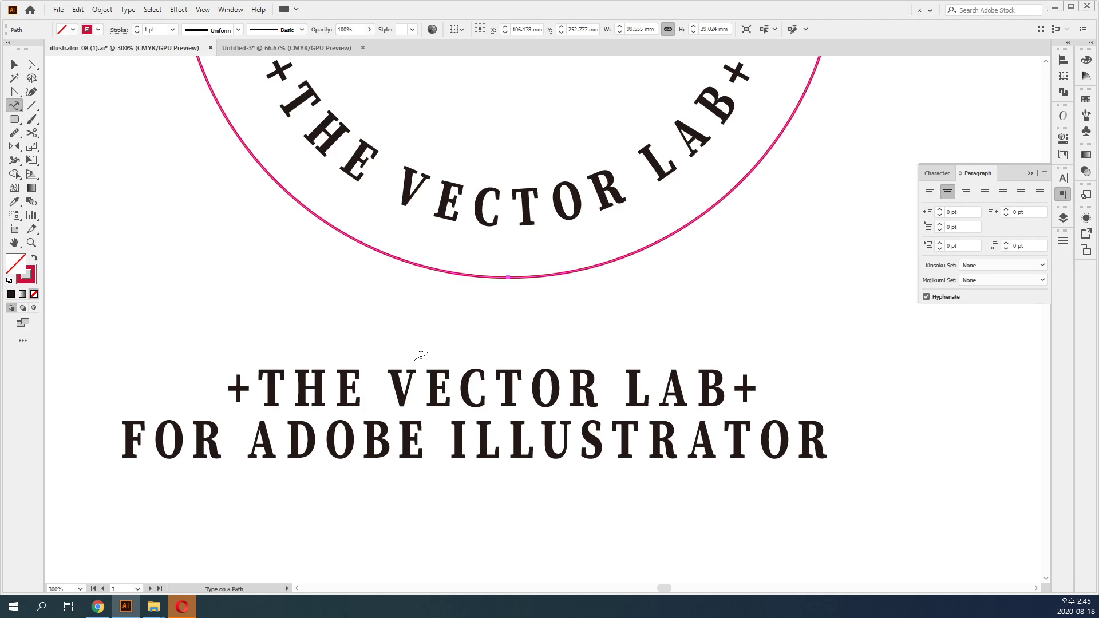
pyautogui.click(506, 280)
pyautogui.click(657, 317)
pyautogui.click(543, 273)
# Extend the placeholder text's range across the whole outer arc, centring it at the arc's lowest point.
pyautogui.scroll(2, 522, 337)
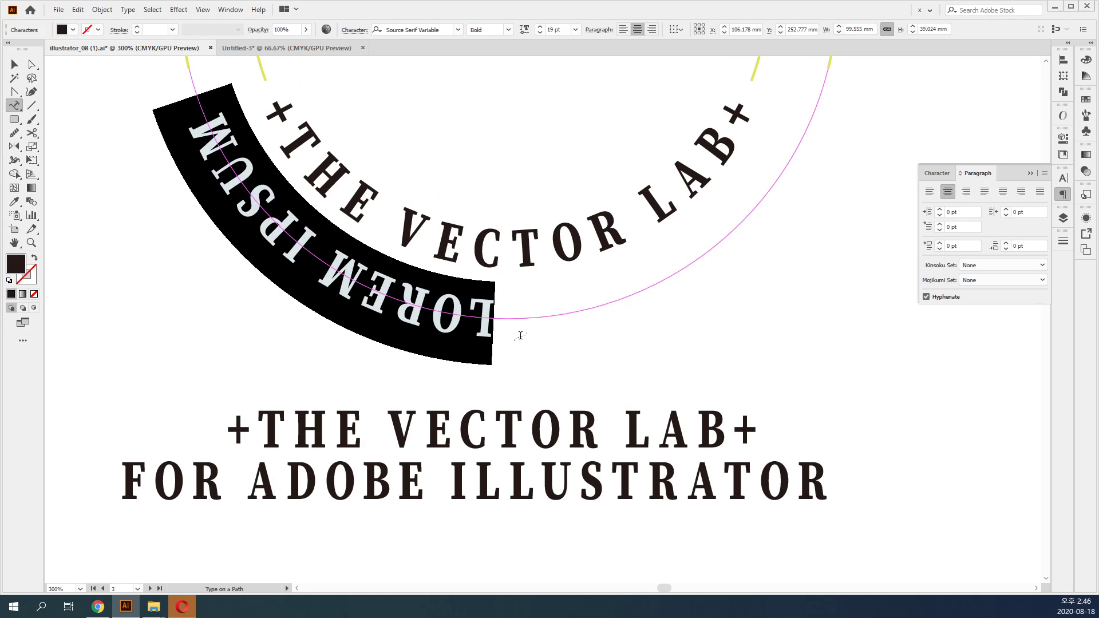
pyautogui.click(14, 65)
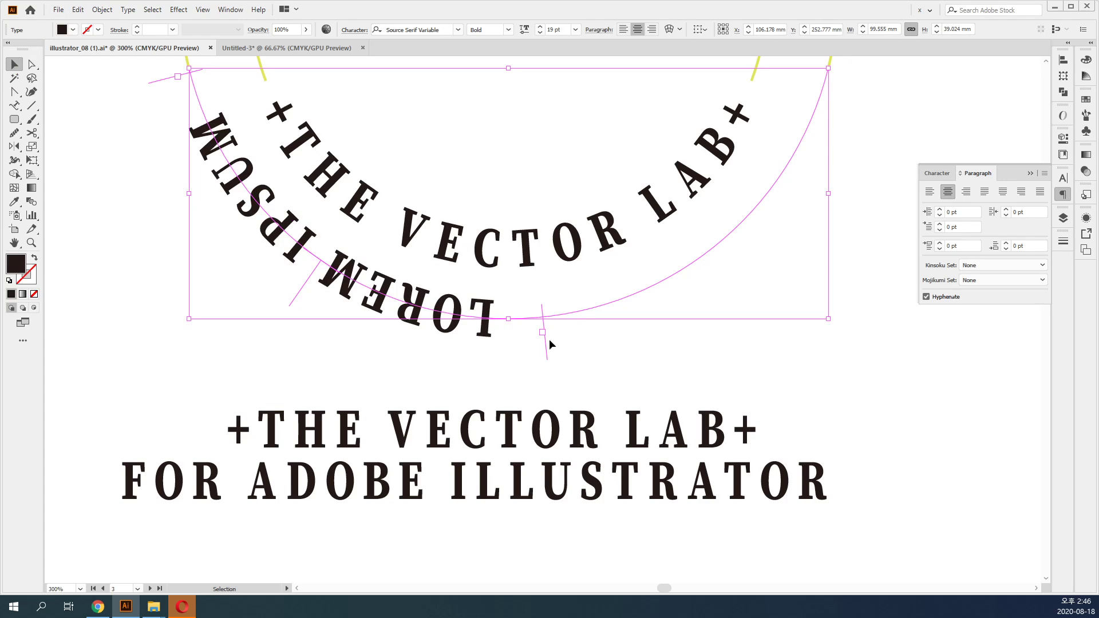
pyautogui.moveTo(547, 347); pyautogui.dragTo(866, 61)
pyautogui.scroll(7, 866, 59)
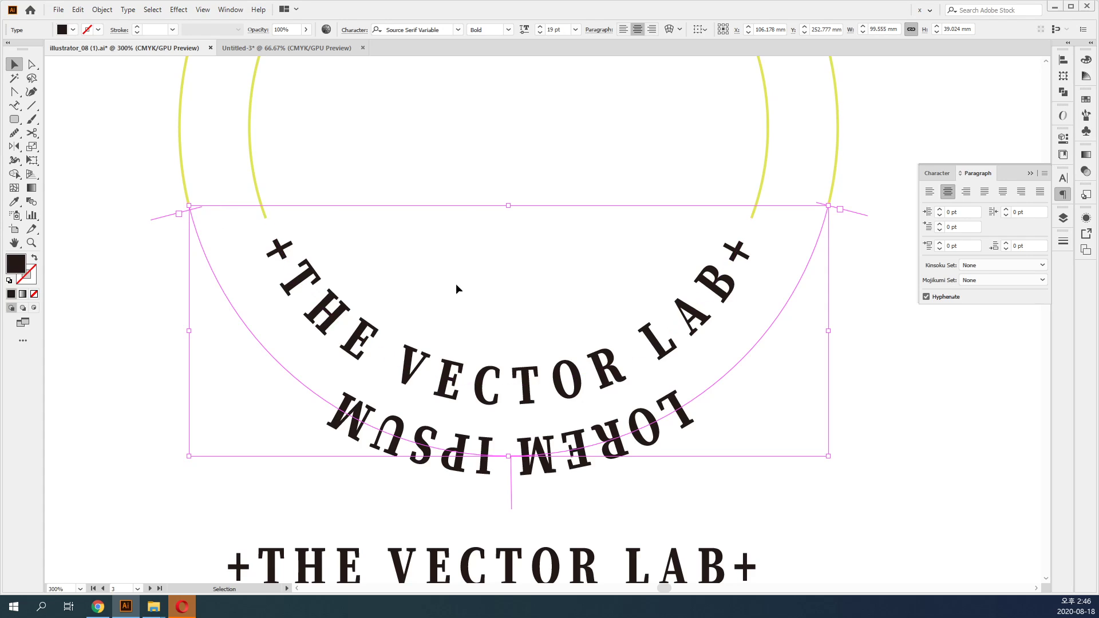
# Flip the outer lower arc's placeholder text to the inner side so it reads upright, and replace it with "FOR ADOBE ILLUSTRATOR".
pyautogui.moveTo(510, 486); pyautogui.dragTo(507, 380)
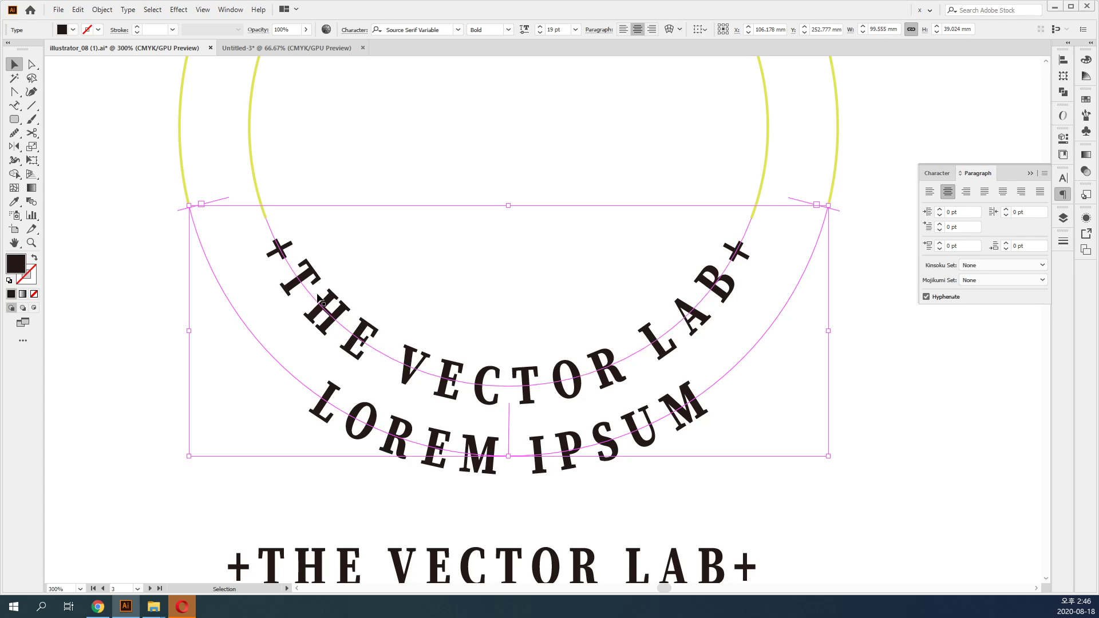
pyautogui.doubleClick(489, 456)
pyautogui.hotkey('ctrl', 'a')
pyautogui.write('FOR ADOBE ILLUSTRATOR')
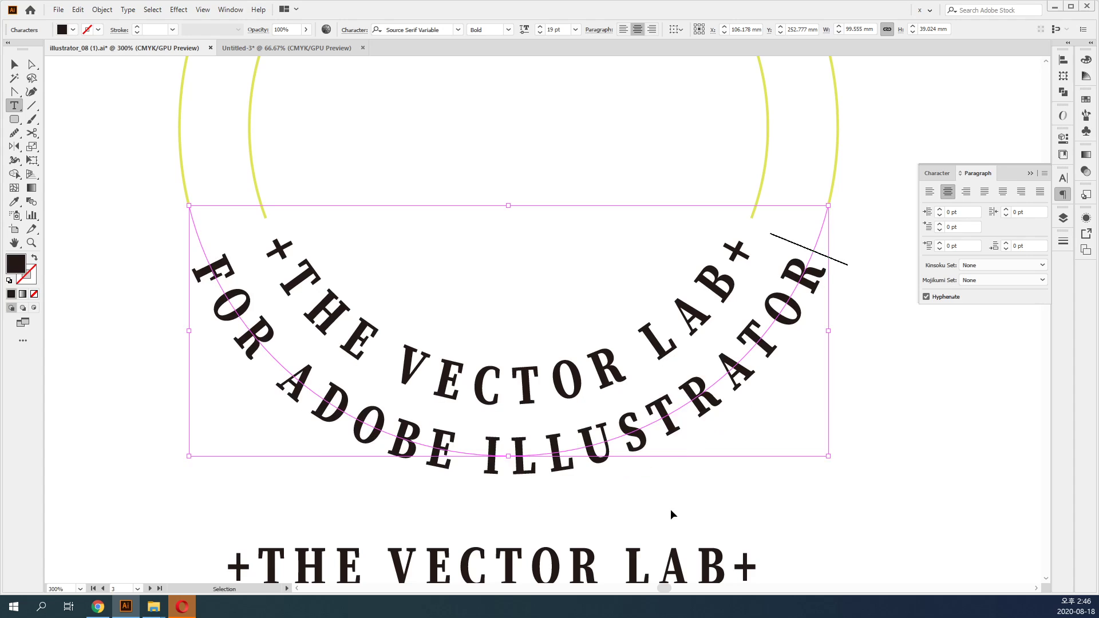
pyautogui.press('Escape')
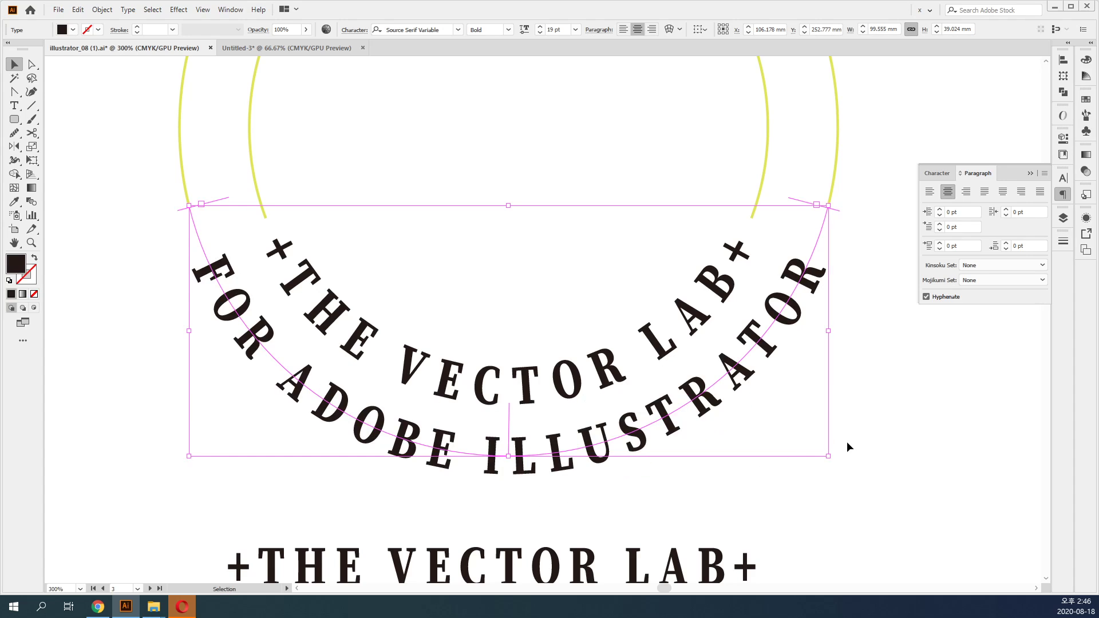
pyautogui.click(847, 441)
# Create a straight text line reading "VINTAGE WORKWEAR LOGO TEMPLATES" and place it below the reference badge.
pyautogui.hotkey('ctrl', '-')
pyautogui.hotkey('ctrl', '-')
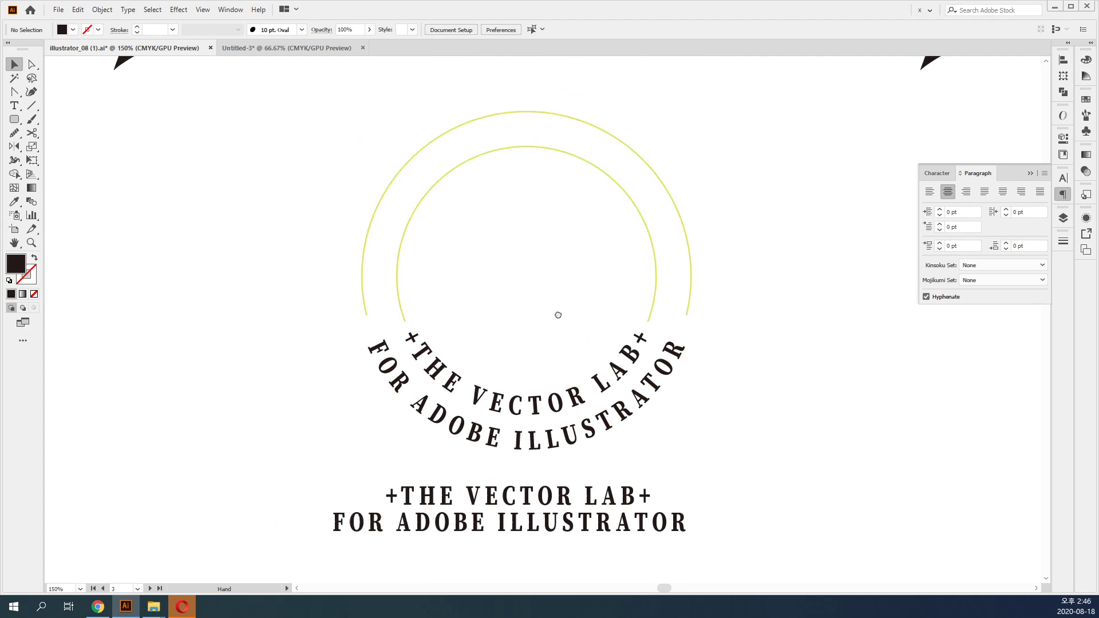
pyautogui.scroll(10, 558, 314)
pyautogui.click(15, 105)
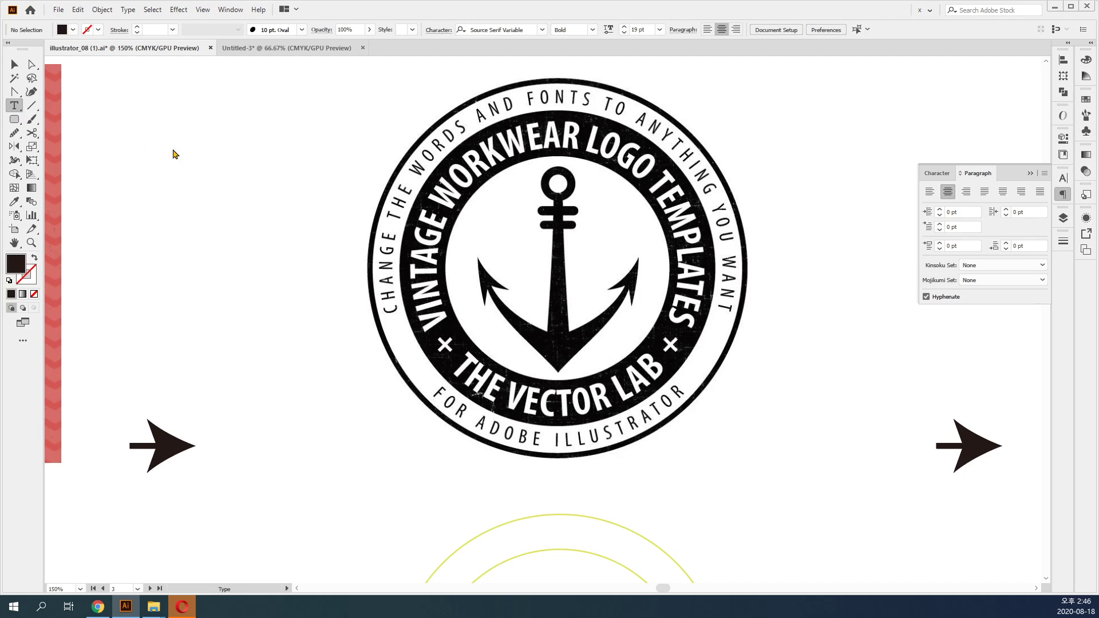
pyautogui.click(226, 164)
pyautogui.write('VIN')
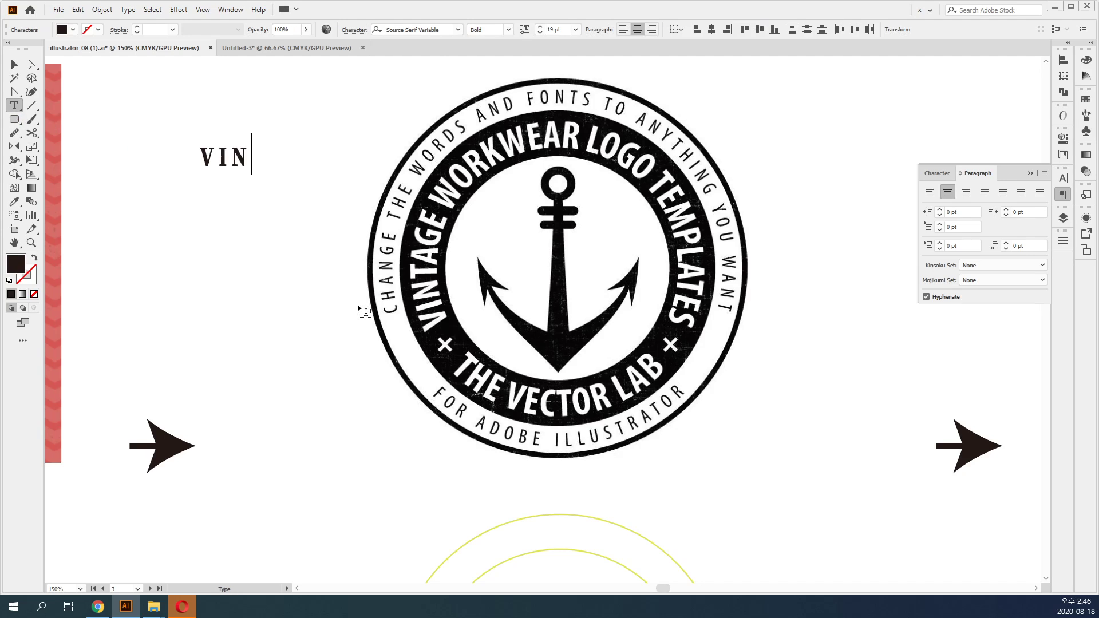
pyautogui.write('TAGE WORD')
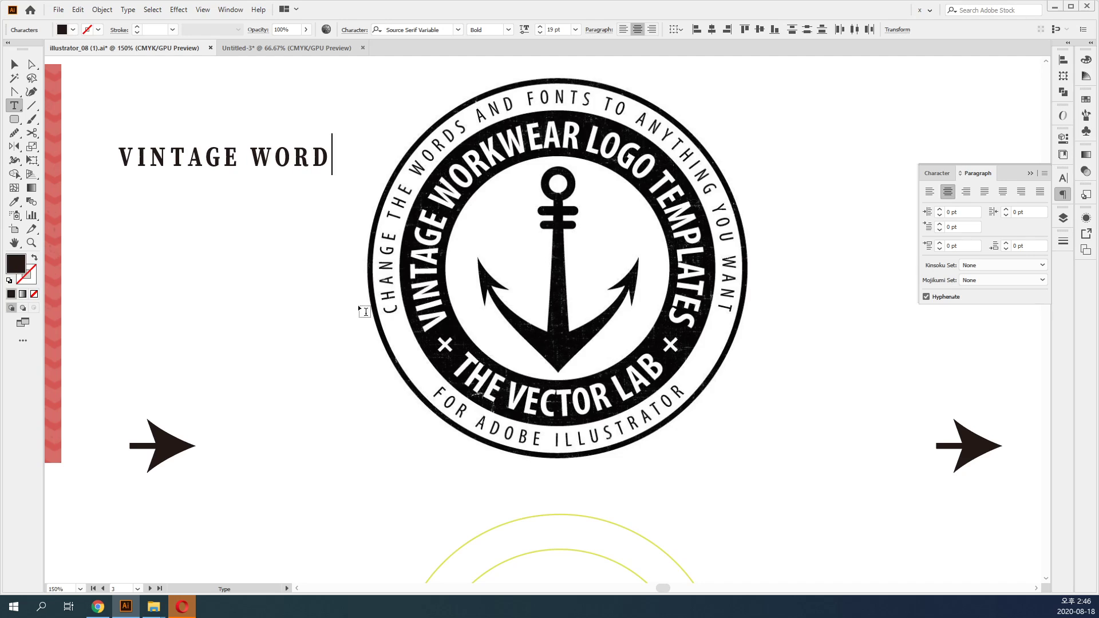
pyautogui.press('BackSpace')
pyautogui.write('KWEAR L')
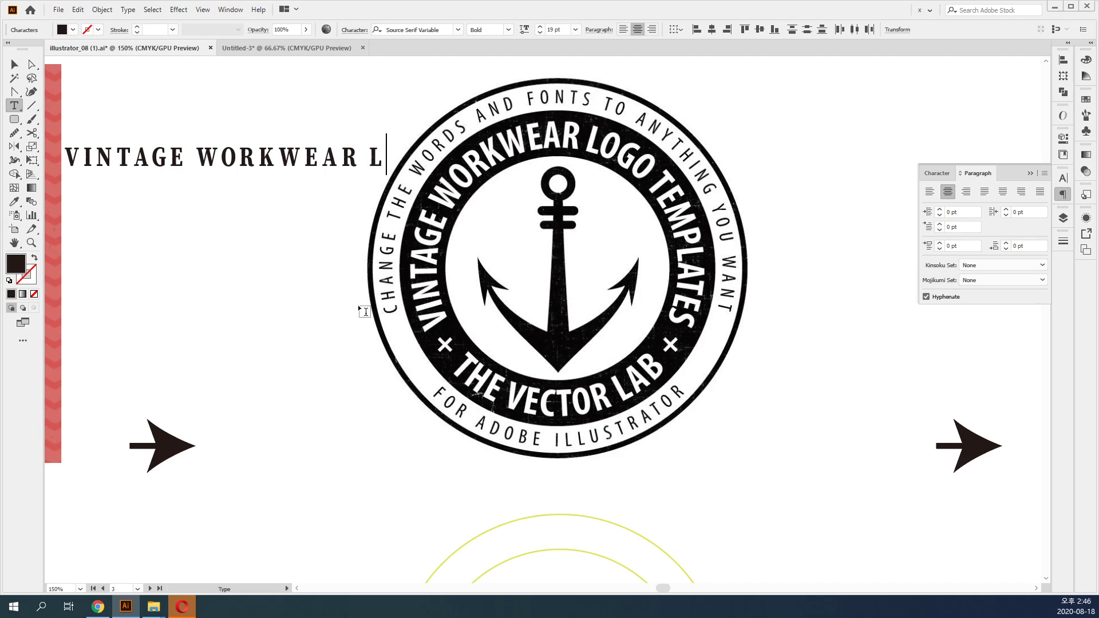
pyautogui.write('OGO TEMPLA')
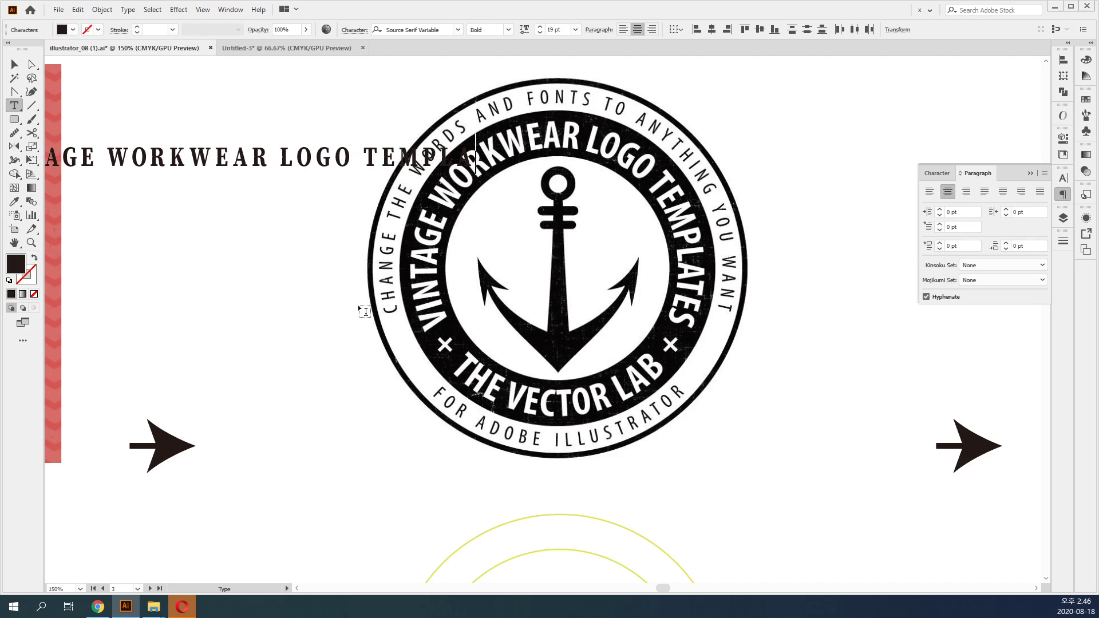
pyautogui.write('TES')
pyautogui.press('Escape')
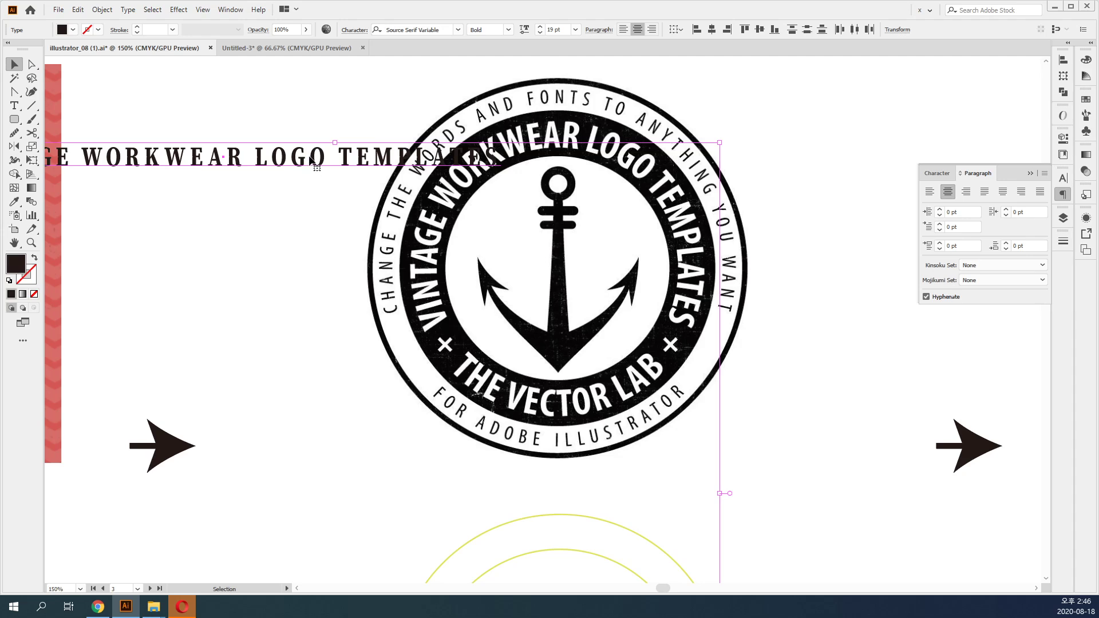
pyautogui.moveTo(312, 160); pyautogui.dragTo(568, 493)
# Copy the straight text line to above the badge and change the copy to "CHANGE THE WORDS AD FONTS TO ANYTHING YOU WANT".
pyautogui.moveTo(464, 493); pyautogui.dragTo(463, 94)
pyautogui.tripleClick(368, 86)
pyautogui.write('CHANG')
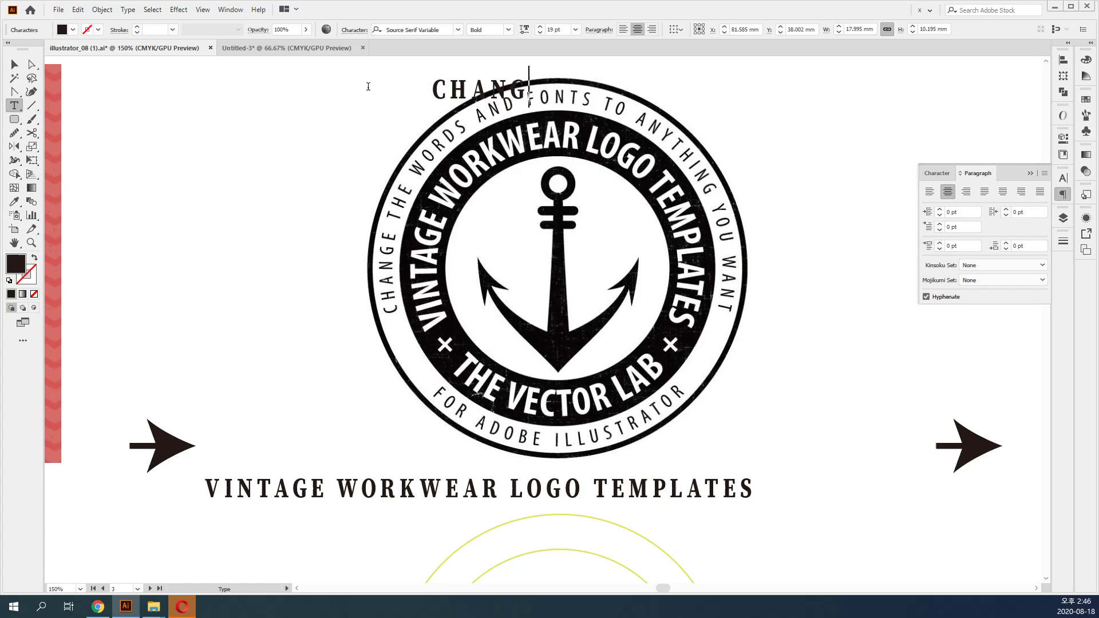
pyautogui.write('E THE WOR')
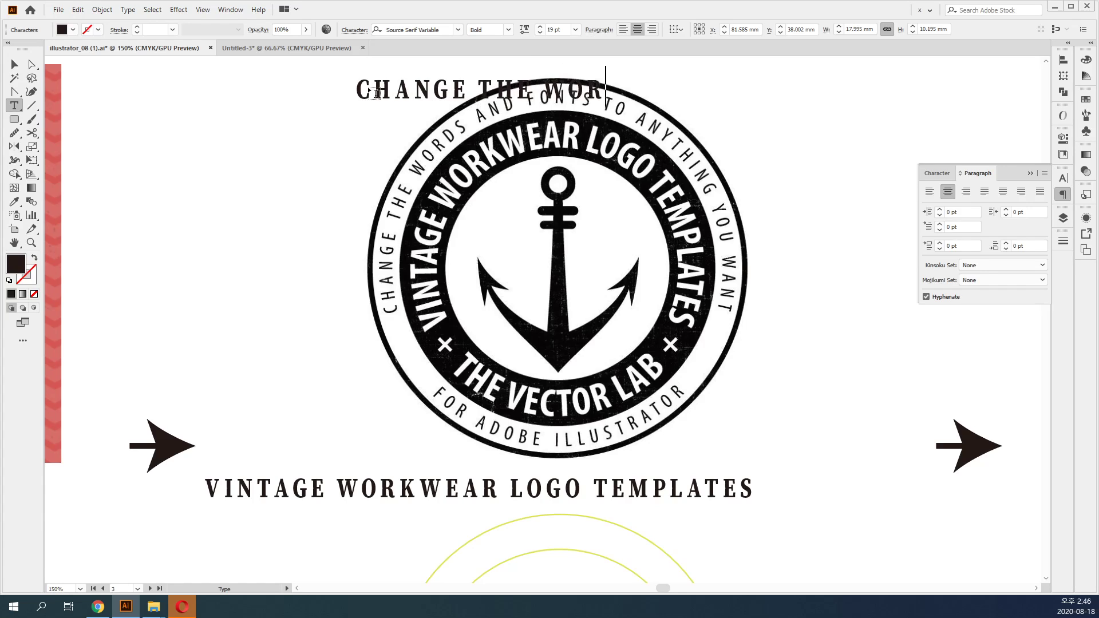
pyautogui.write('DS ADS')
pyautogui.press('BackSpace')
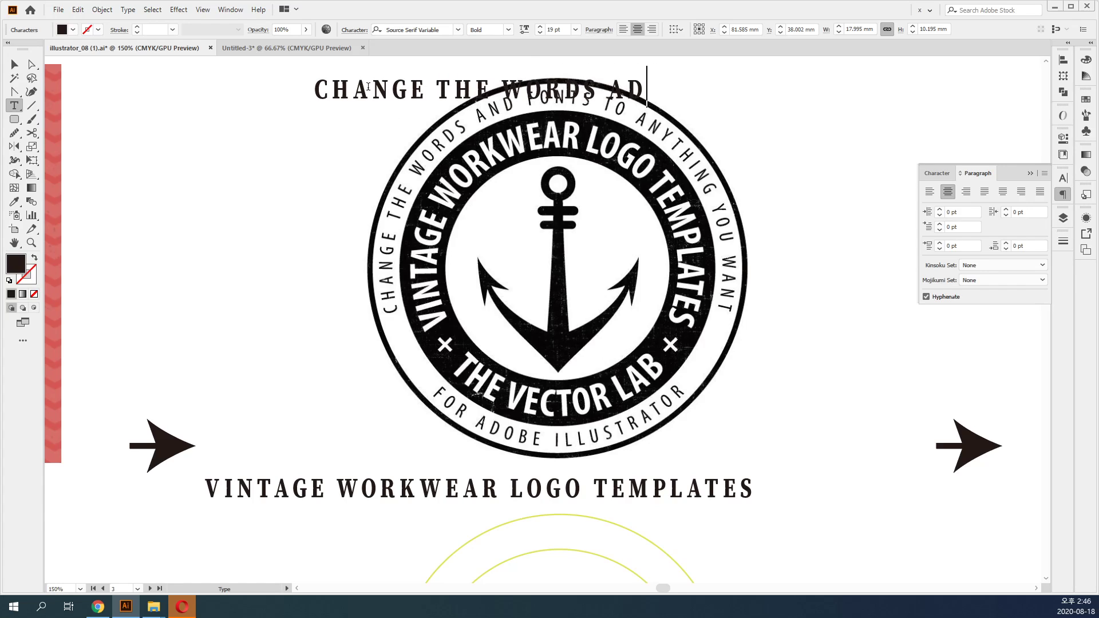
pyautogui.write('FONTS')
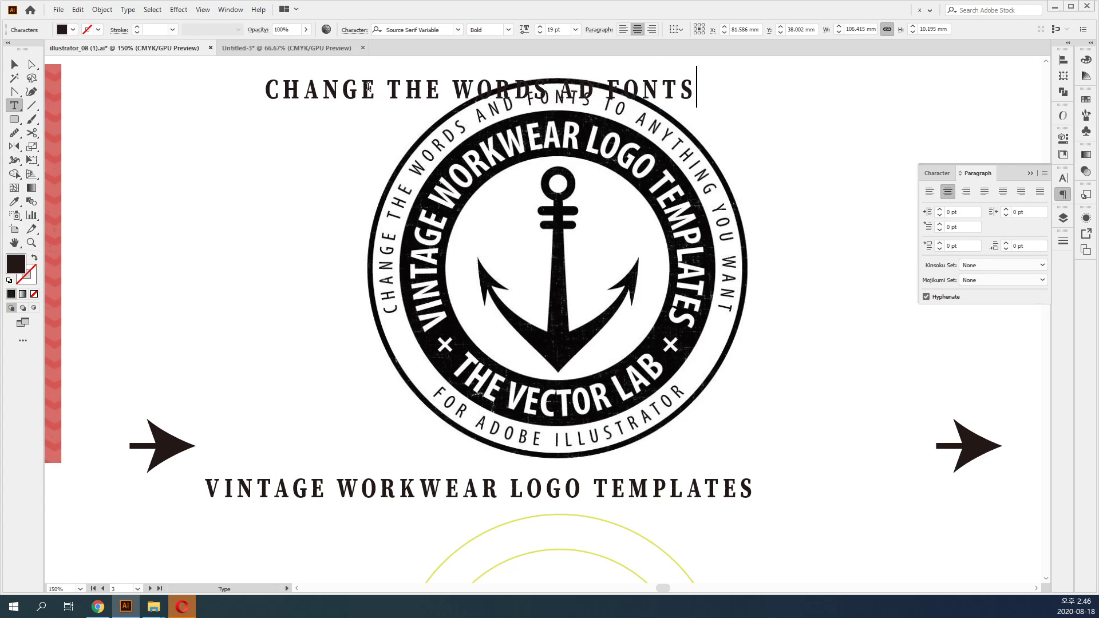
pyautogui.write(' TO ANY')
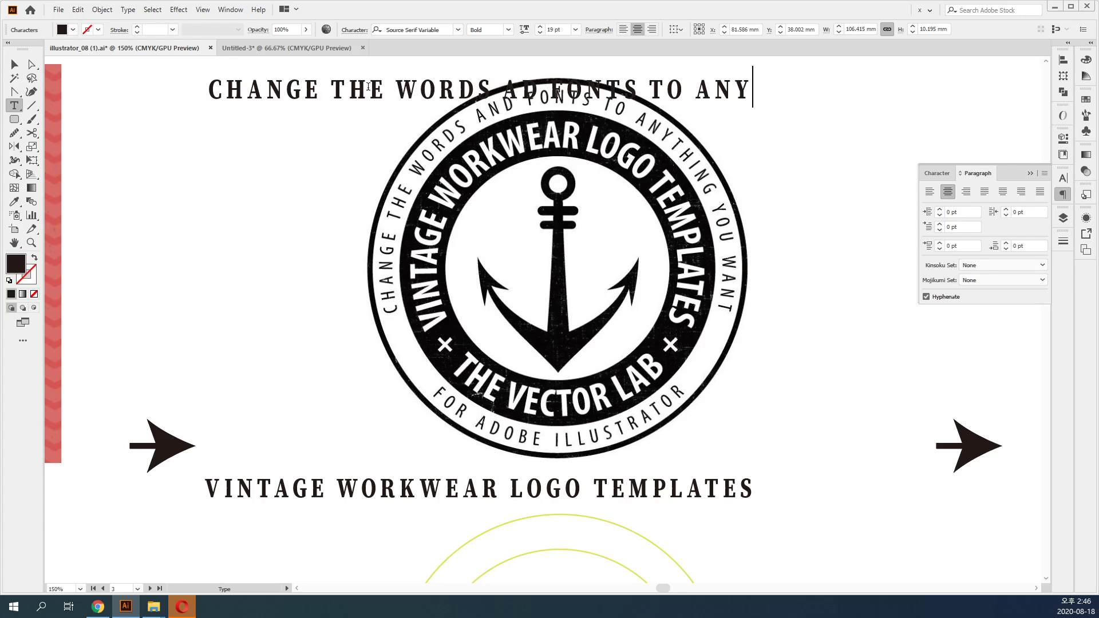
pyautogui.write('THING YOU')
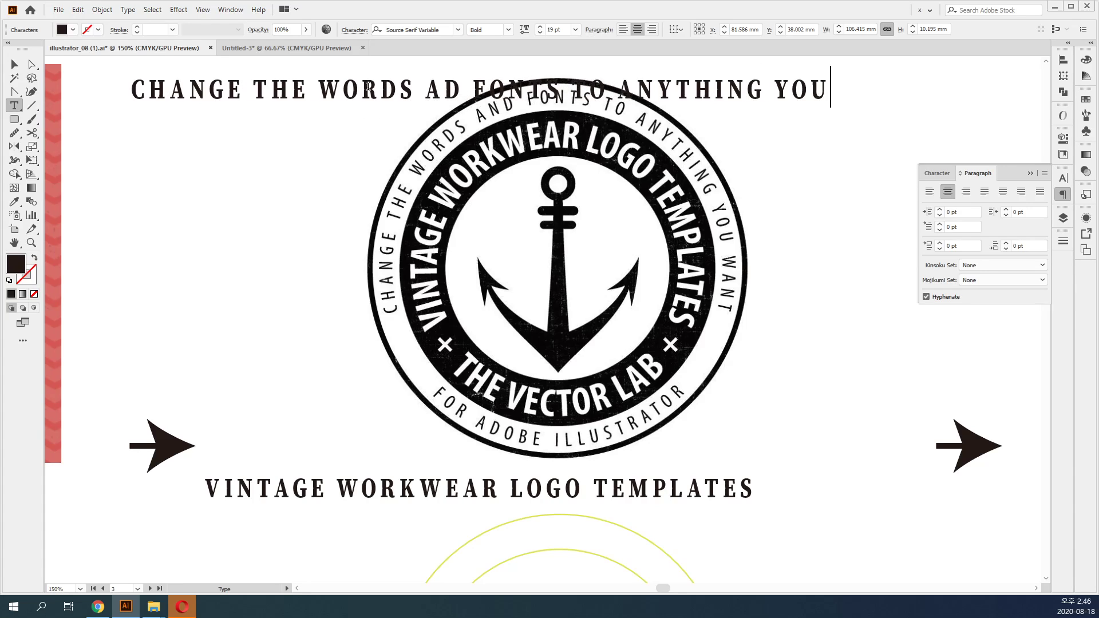
pyautogui.write(' WANT')
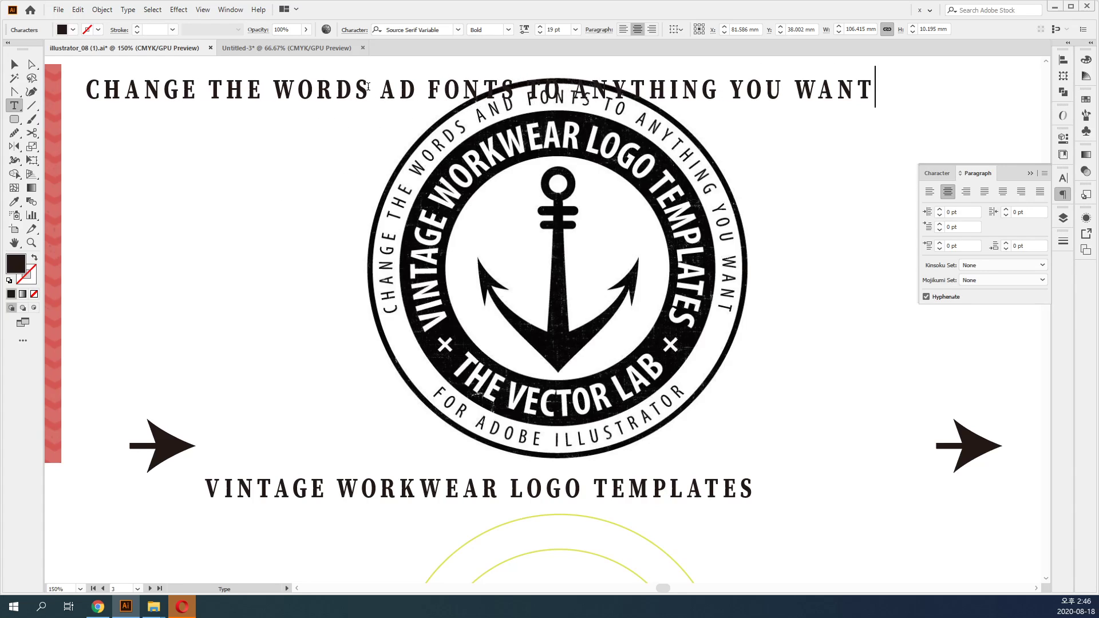
pyautogui.press('Escape')
# Stack the copied line just above the "VINTAGE WORKWEAR LOGO TEMPLATES" line and move both lines together over the yellow arcs' top.
pyautogui.moveTo(390, 88); pyautogui.dragTo(390, 462)
pyautogui.keyDown('shift'); pyautogui.click(407, 495); pyautogui.keyUp('shift')
pyautogui.scroll(-5, 415, 508)
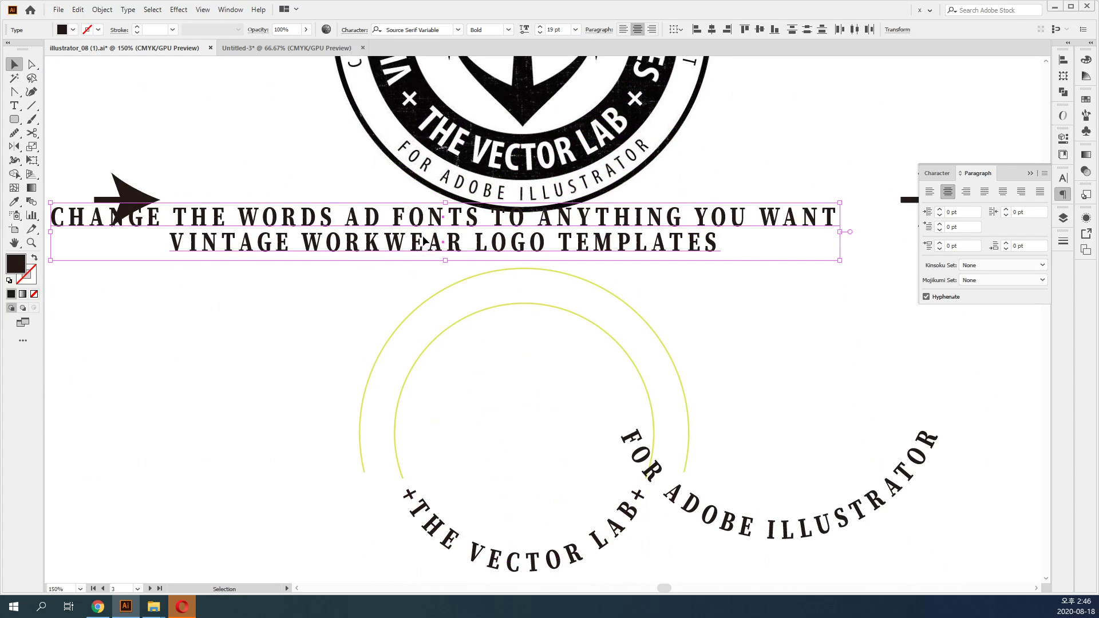
pyautogui.moveTo(424, 241); pyautogui.dragTo(479, 262)
# Correct "AD" to "AND" in the upper straight text line.
pyautogui.press('t')
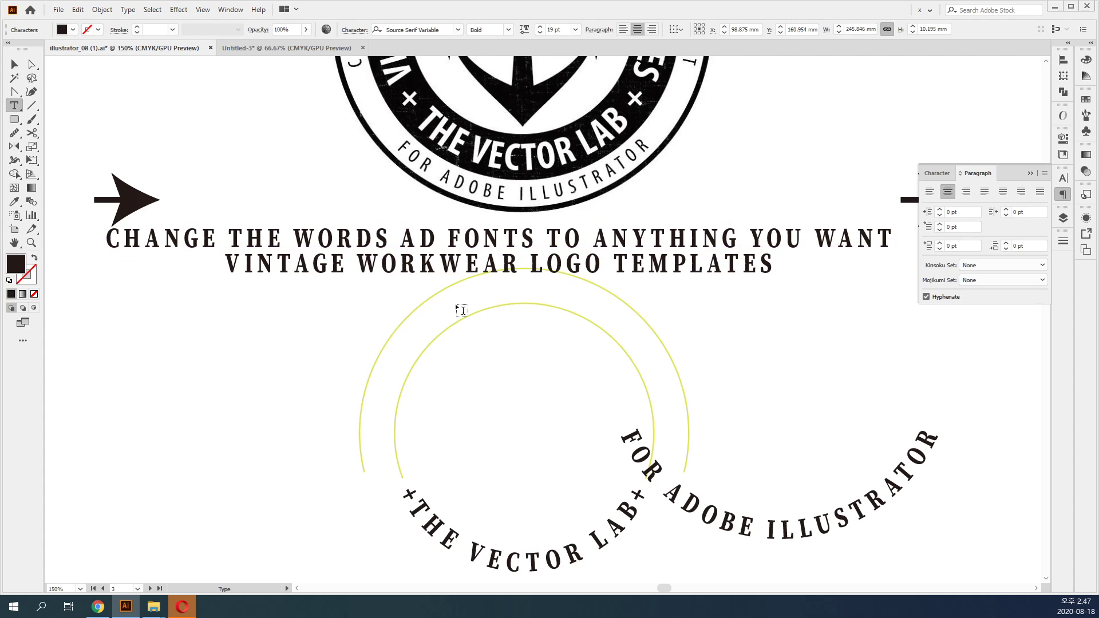
pyautogui.write('N')
pyautogui.press('Escape')
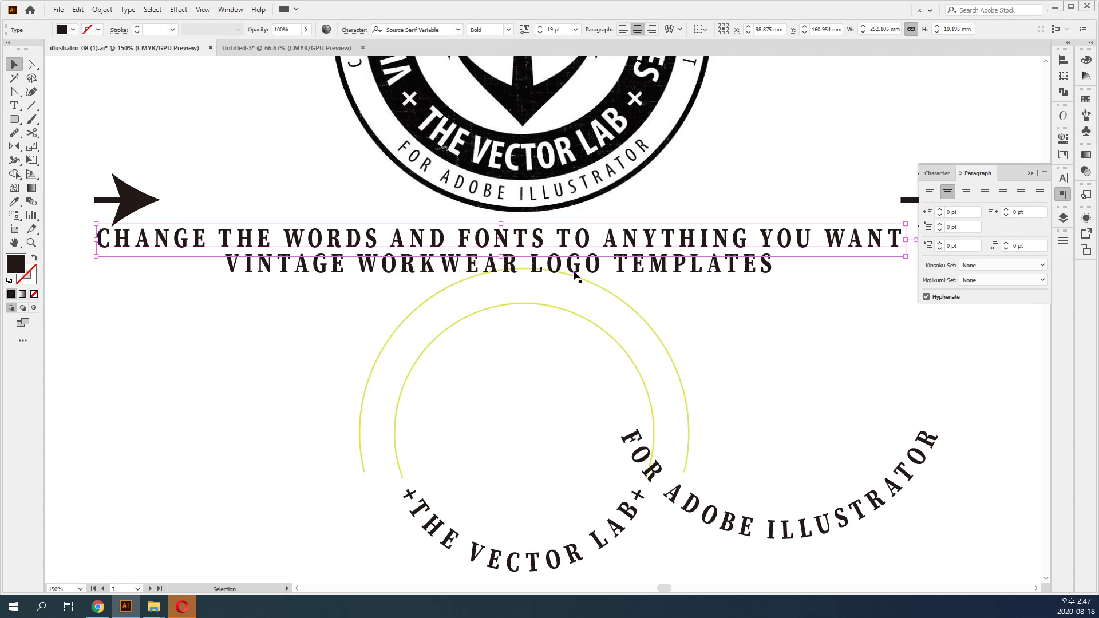
# Move both straight text lines up so they clear the outer yellow arc.
pyautogui.moveTo(779, 293); pyautogui.dragTo(726, 177)
pyautogui.keyDown('alt'); pyautogui.scroll(2, 726, 177); pyautogui.keyUp('alt')
pyautogui.moveTo(547, 291); pyautogui.dragTo(743, 209)
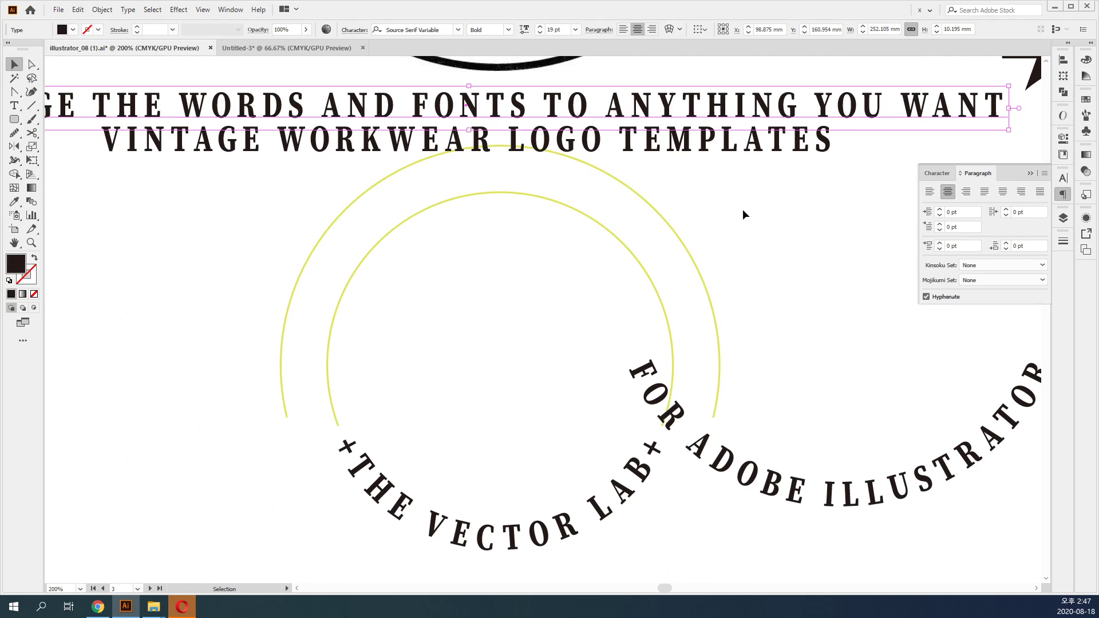
pyautogui.click(665, 228)
pyautogui.click(669, 232)
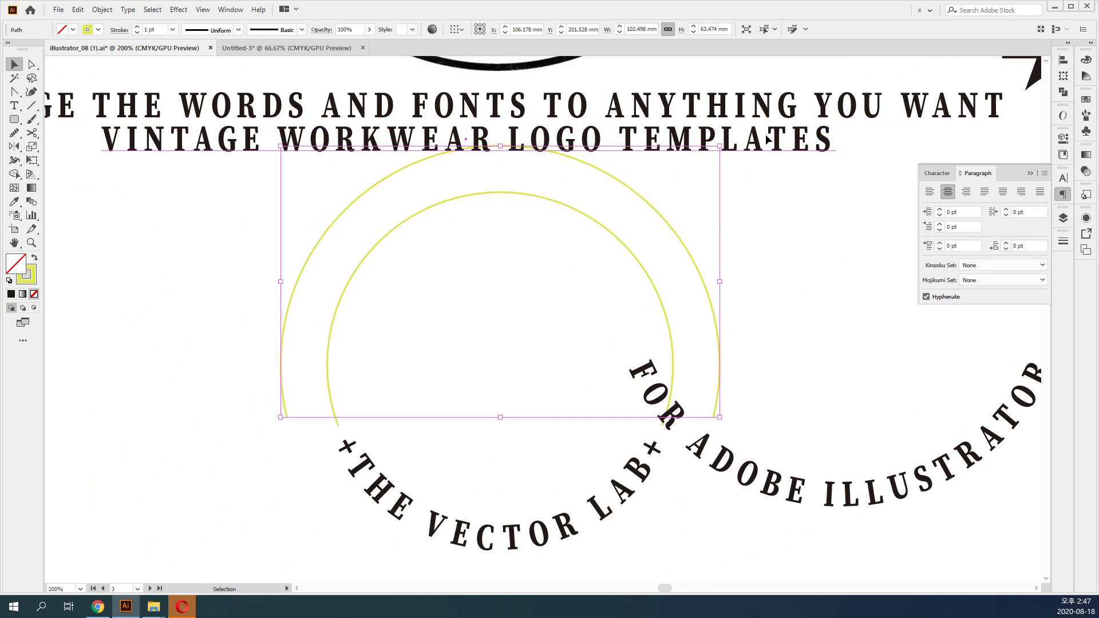
pyautogui.click(743, 137)
pyautogui.moveTo(741, 132); pyautogui.dragTo(746, 104)
# Place type on the outer yellow arc near its highest point using the Type on a Path tool.
pyautogui.moveTo(615, 225); pyautogui.dragTo(627, 194)
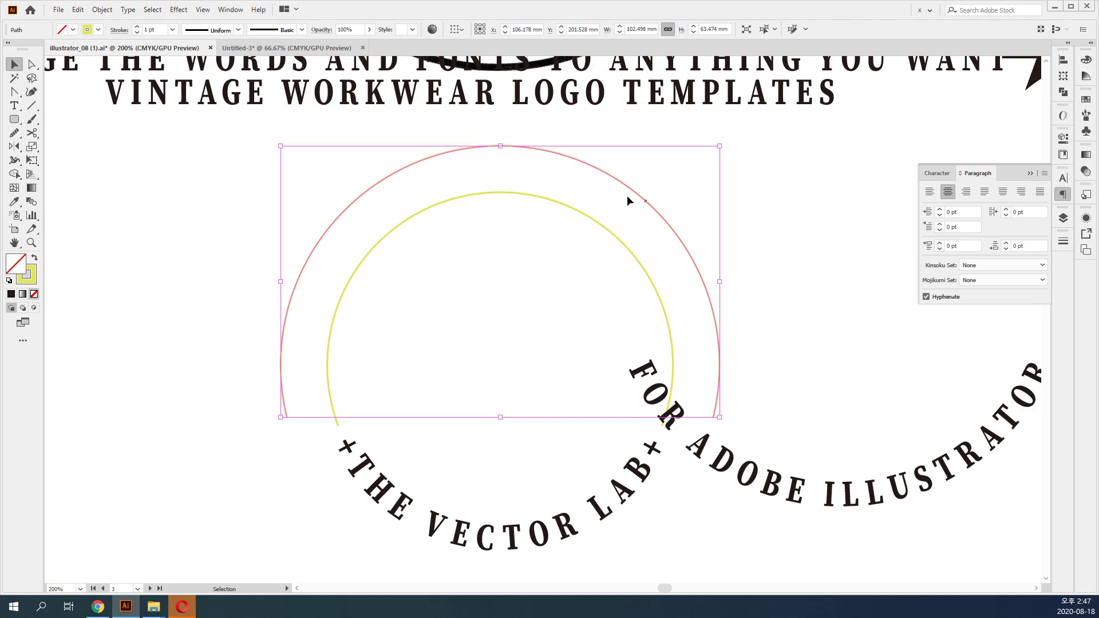
pyautogui.click(15, 105)
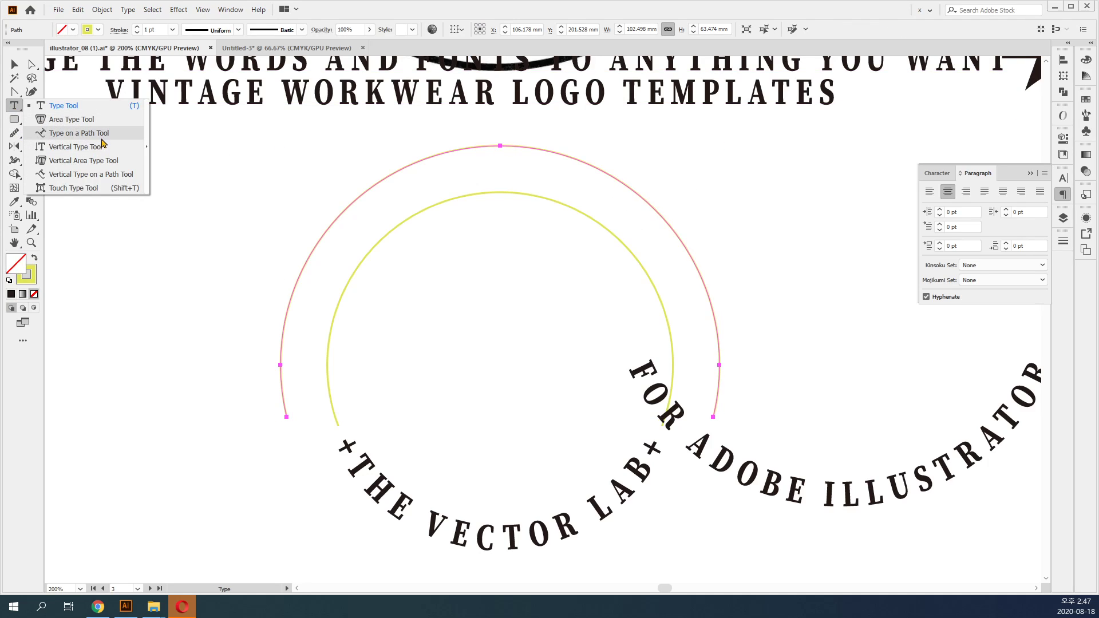
pyautogui.click(92, 132)
pyautogui.click(491, 145)
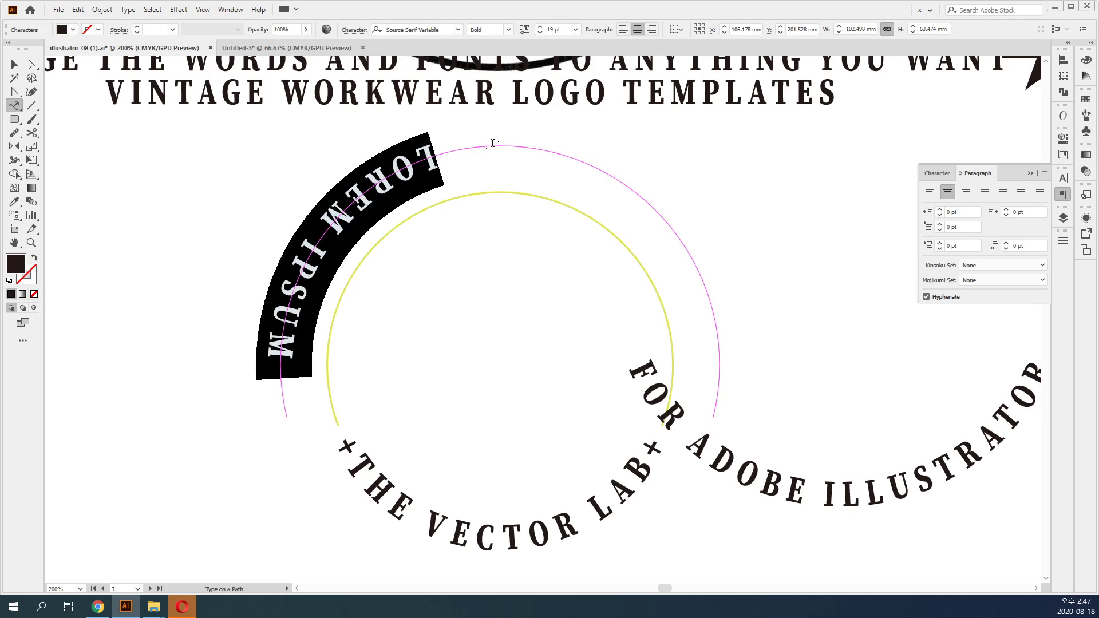
# Extend the placeholder text's range across the whole outer upper arc and flip it to the outer side so it reads upright.
pyautogui.click(22, 66)
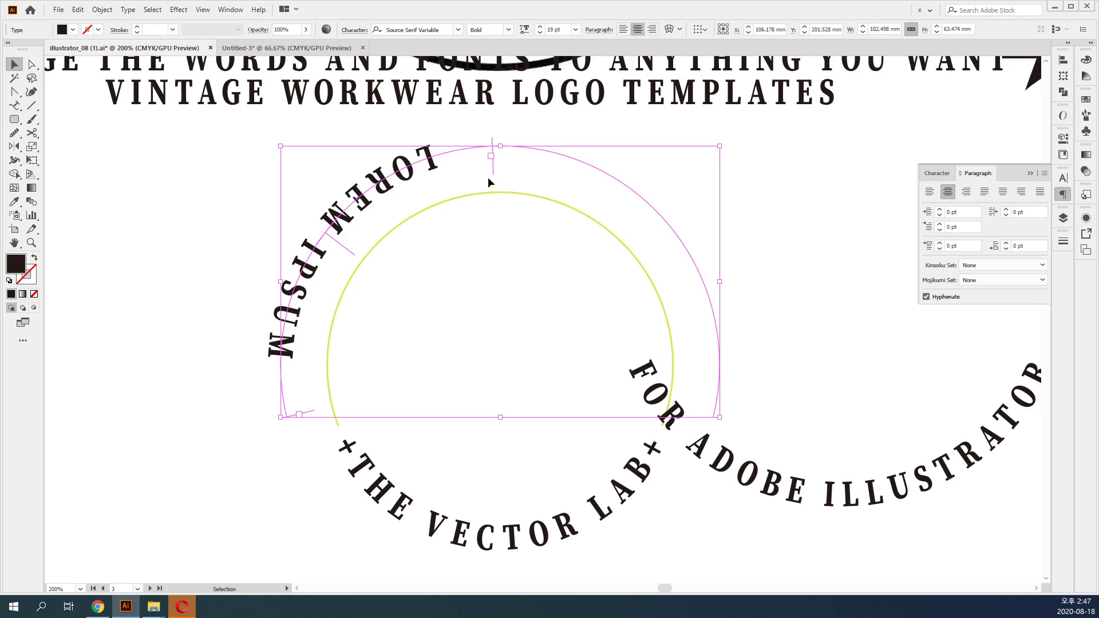
pyautogui.moveTo(493, 176); pyautogui.dragTo(811, 321)
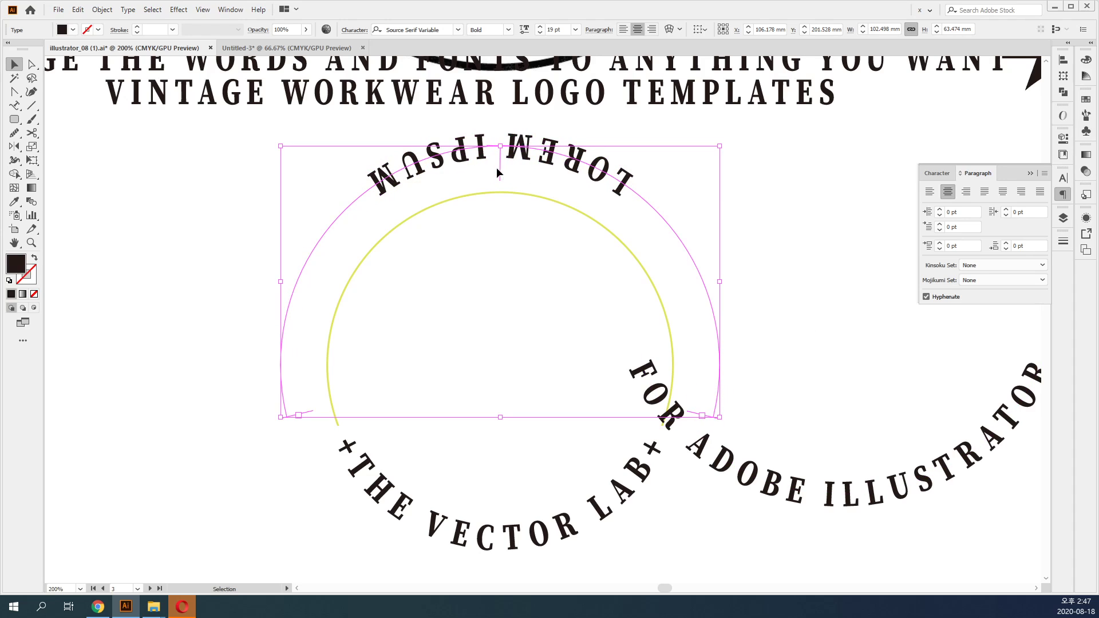
pyautogui.moveTo(501, 170); pyautogui.dragTo(503, 118)
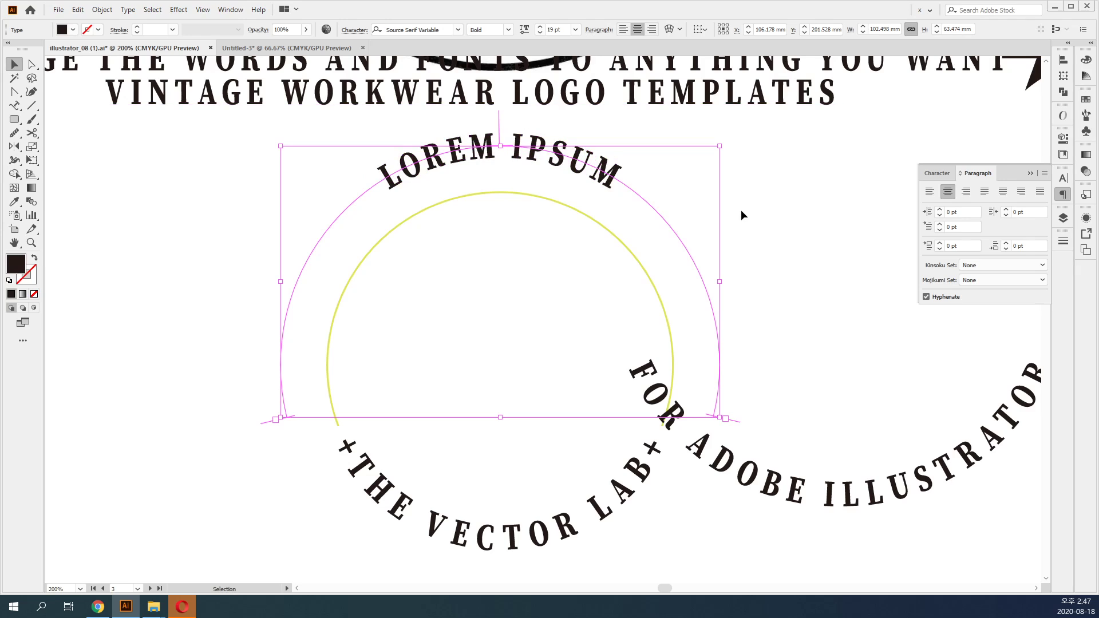
# Replace the outer upper arc's placeholder with the straight line's text "CHANGE THE WORDS AND FONTS TO ANYTHING YOU WANT".
pyautogui.scroll(2, 741, 229)
pyautogui.hotkey('ctrl', 'shift', 'a')
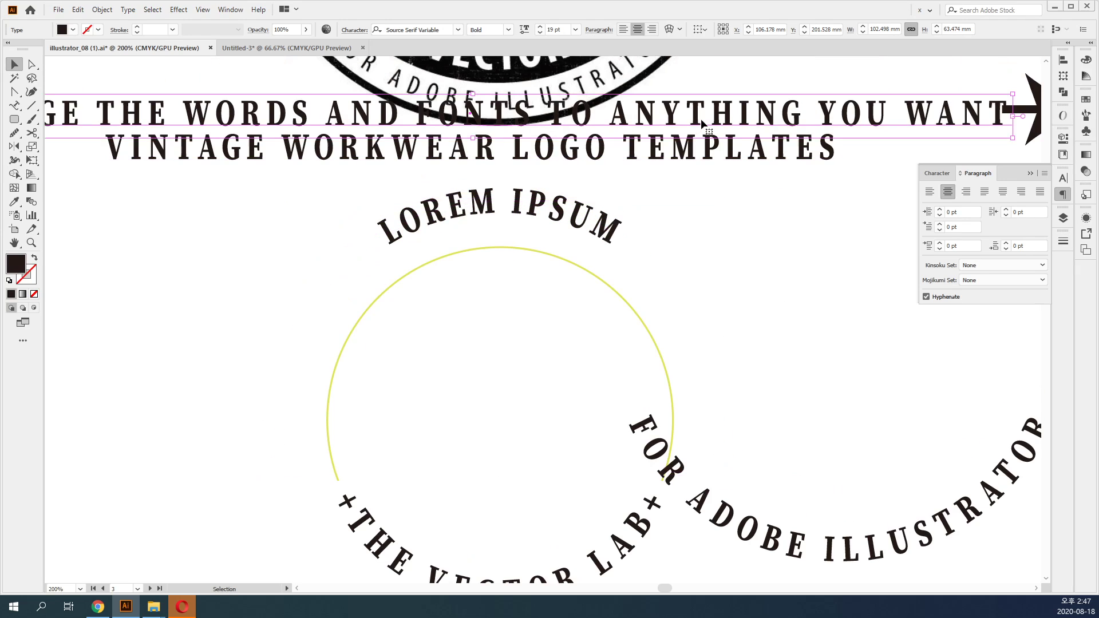
pyautogui.click(522, 207)
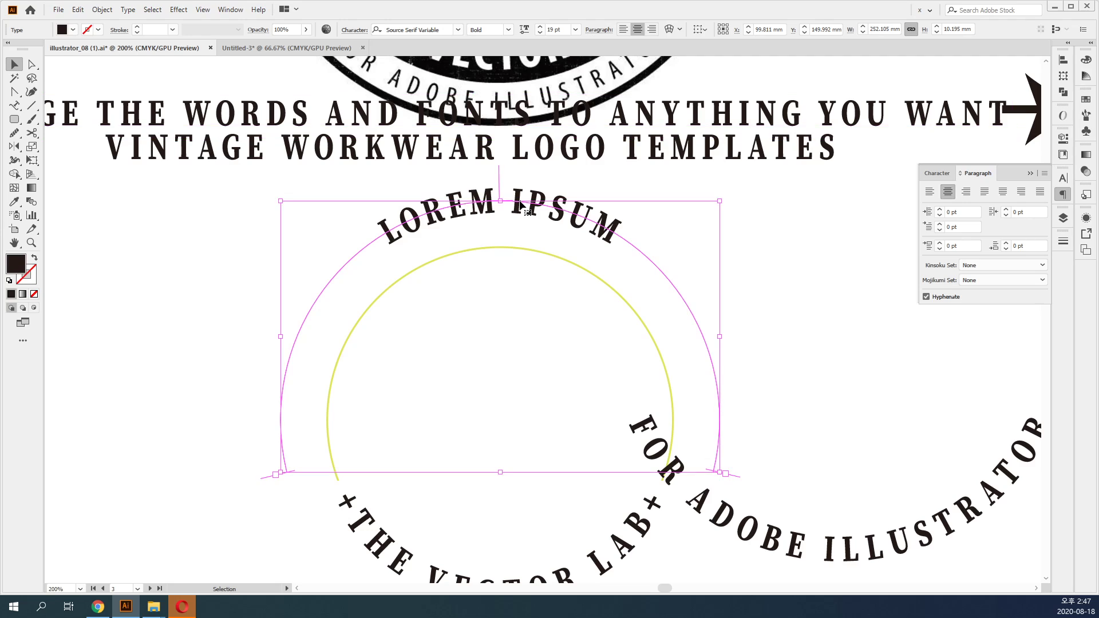
pyautogui.press('v')
pyautogui.doubleClick(522, 207)
pyautogui.hotkey('ctrl', 'a')
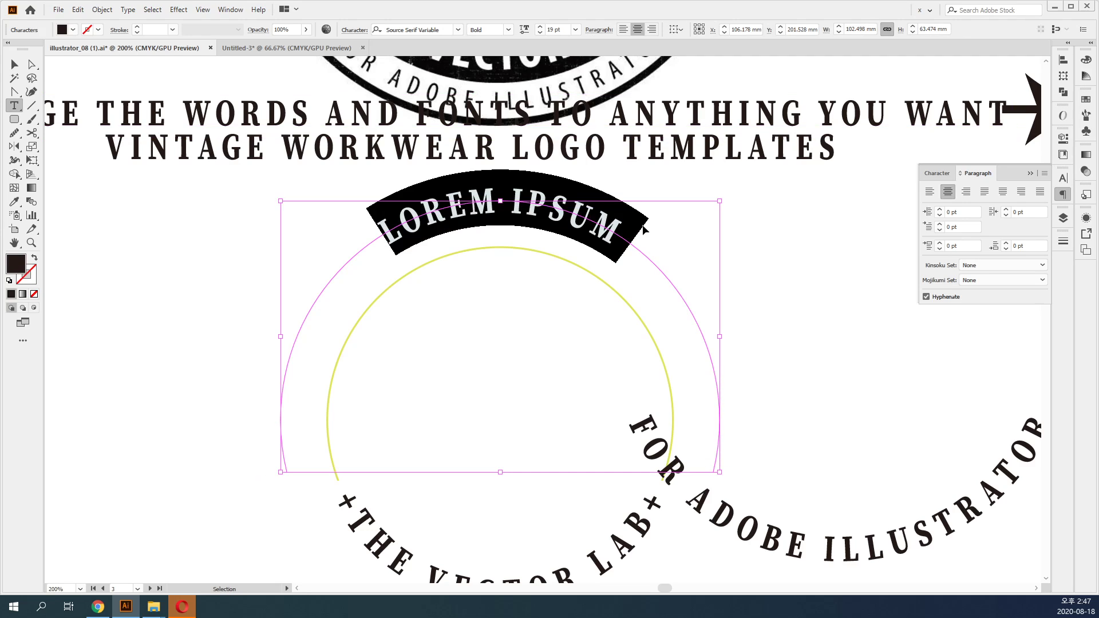
pyautogui.write('CHANGE THE WORDS AND FONTS TO')
pyautogui.press('Escape')
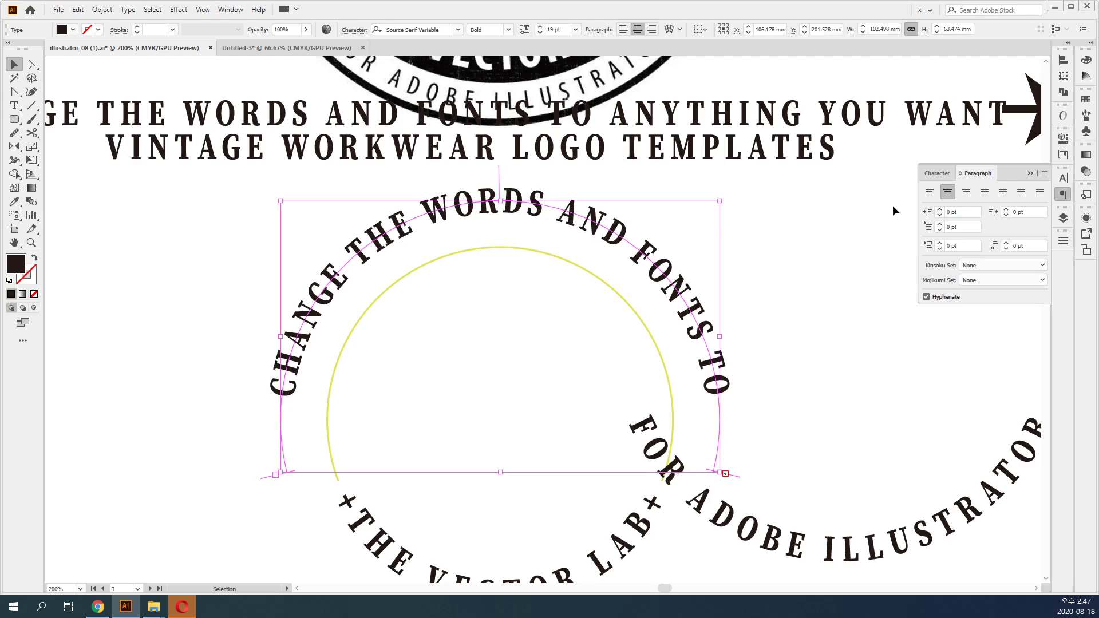
pyautogui.click(833, 338)
# Place type on the inner yellow arc, starting near its highest point.
pyautogui.click(506, 249)
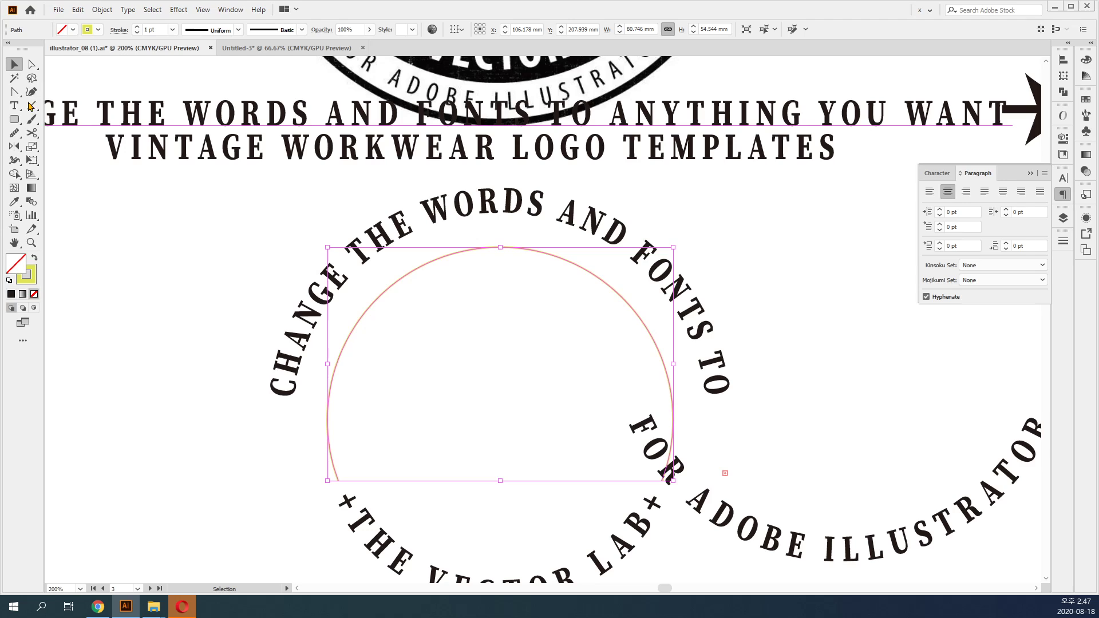
pyautogui.press('t')
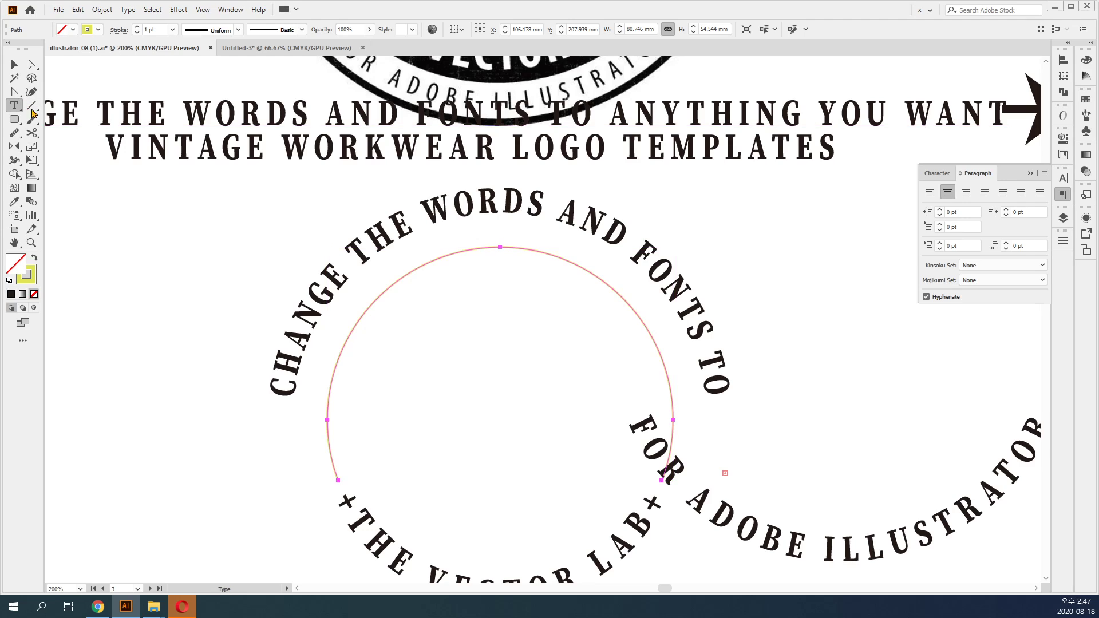
pyautogui.click(500, 245)
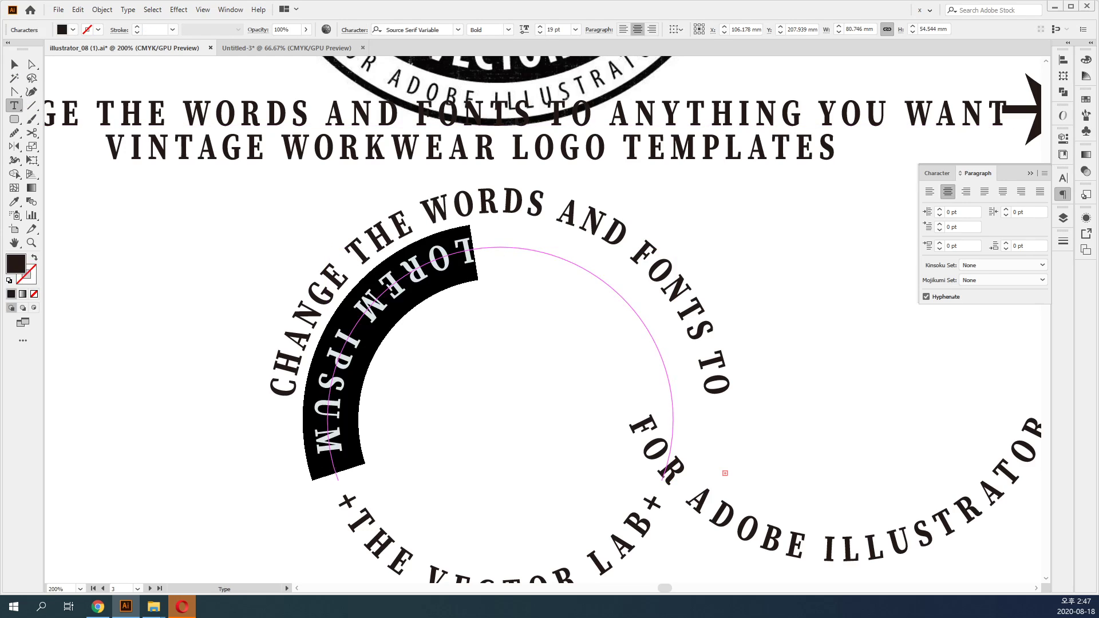
# Extend the inner upper arc's placeholder text range across the whole arc so it is centred on its highest point.
pyautogui.press('Escape')
pyautogui.click(232, 150)
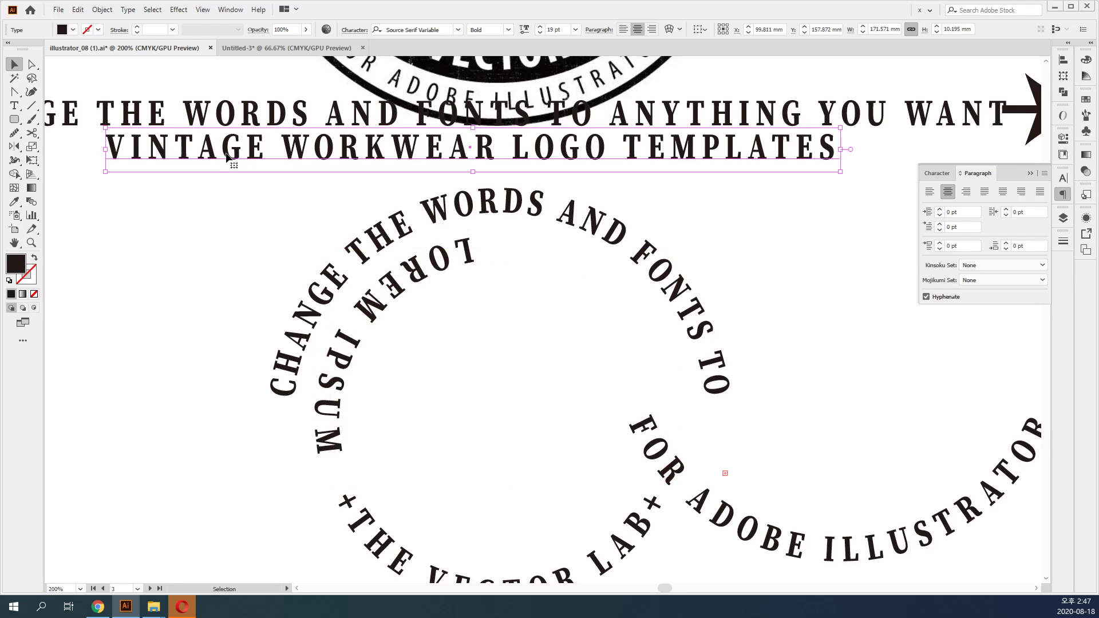
pyautogui.click(389, 314)
pyautogui.moveTo(502, 269)
pyautogui.mouseDown()
pyautogui.moveTo(521, 274)
pyautogui.moveTo(499, 266)
pyautogui.mouseUp()
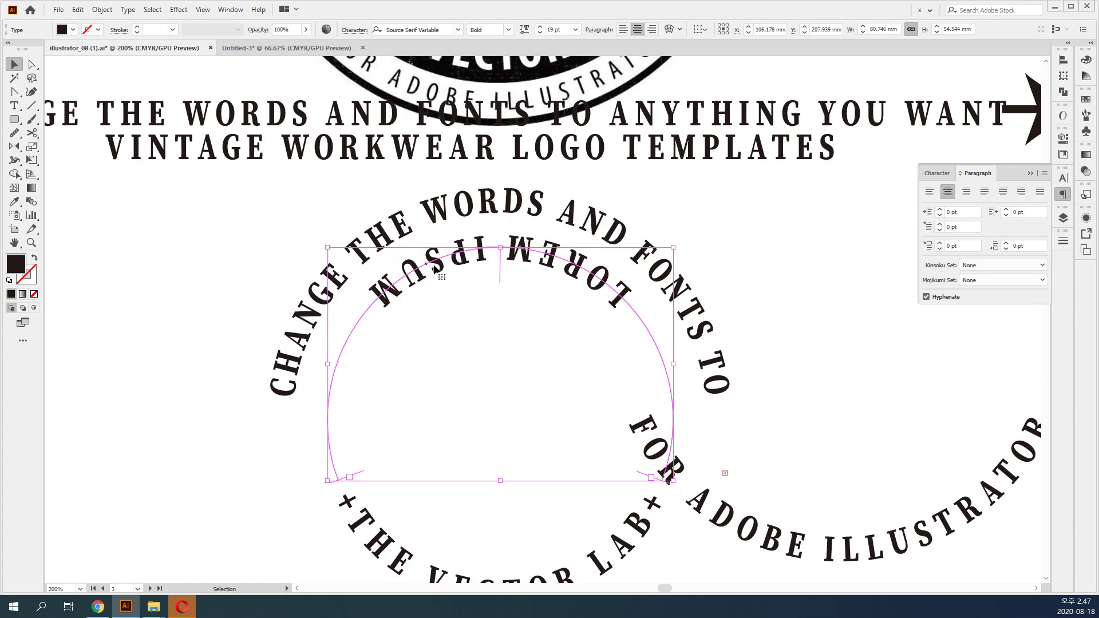
# Replace the inner upper arc's placeholder with "VINTAGE WORKWEAR LOGO TEMPLATES" and flip it to the outer side so it reads upright.
pyautogui.doubleClick(434, 268)
pyautogui.hotkey('ctrl', 'a')
pyautogui.write('VINTAGE WORKWEAR LOGO')
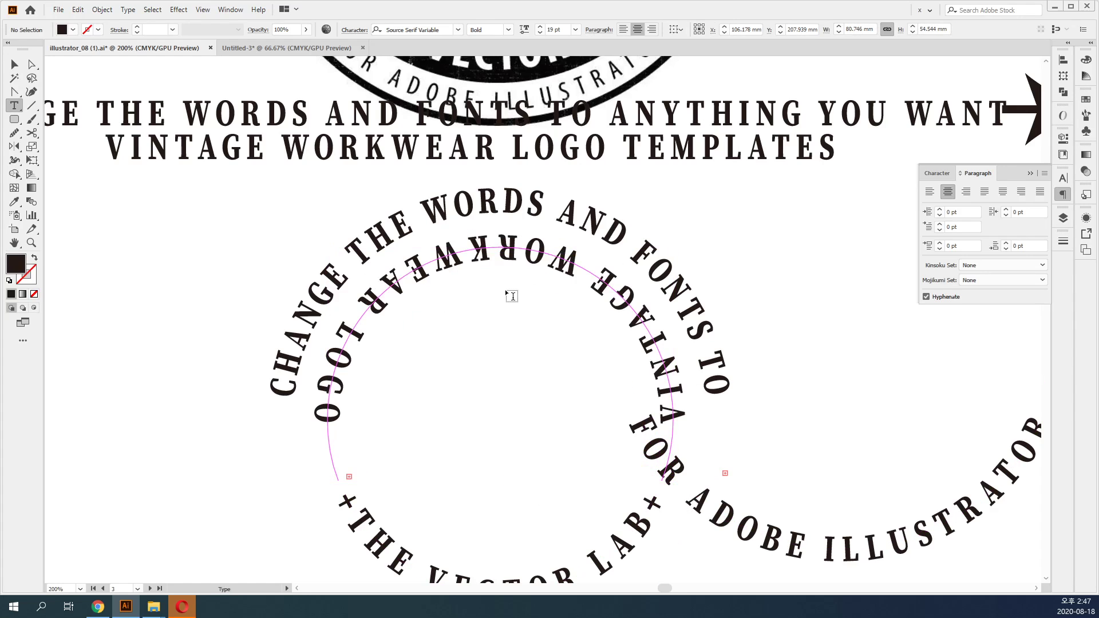
pyautogui.press('Escape')
pyautogui.moveTo(501, 266); pyautogui.dragTo(502, 229)
pyautogui.click(872, 317)
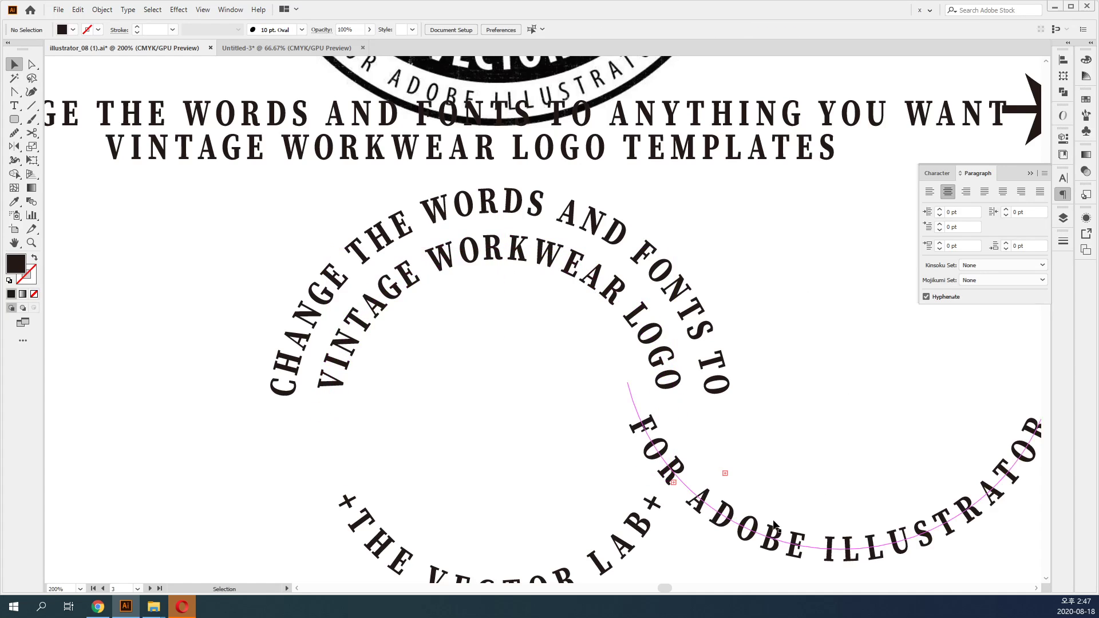
# Move the curved "FOR ADOBE ILLUSTRATOR" text to just below the curved "+THE VECTOR LAB+" text.
pyautogui.click(772, 541)
pyautogui.scroll(-6, 759, 334)
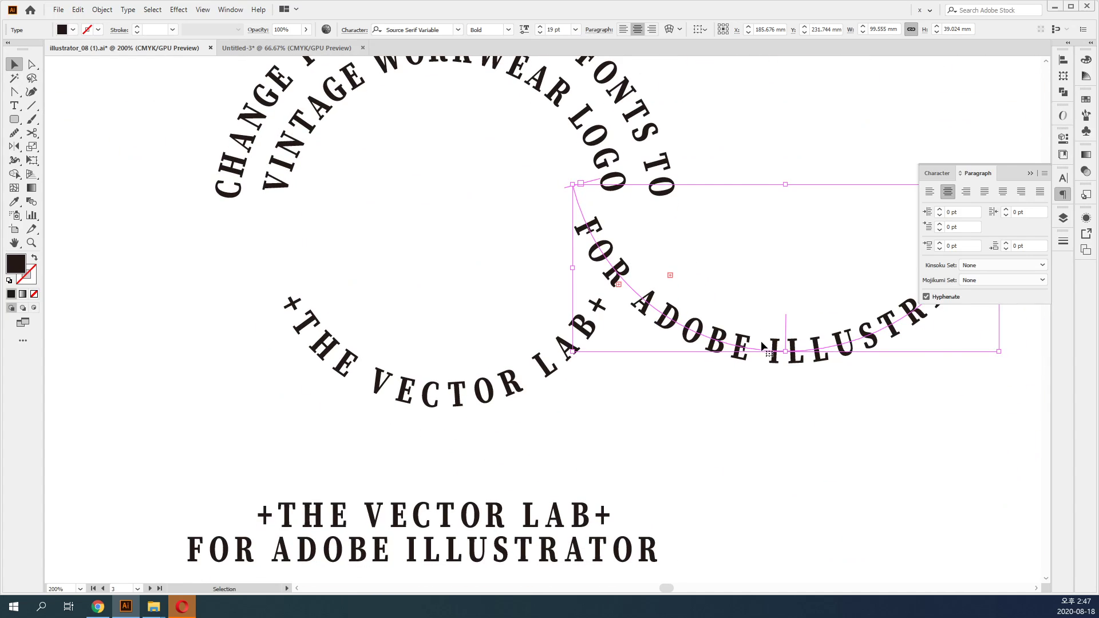
pyautogui.moveTo(761, 342); pyautogui.dragTo(417, 452)
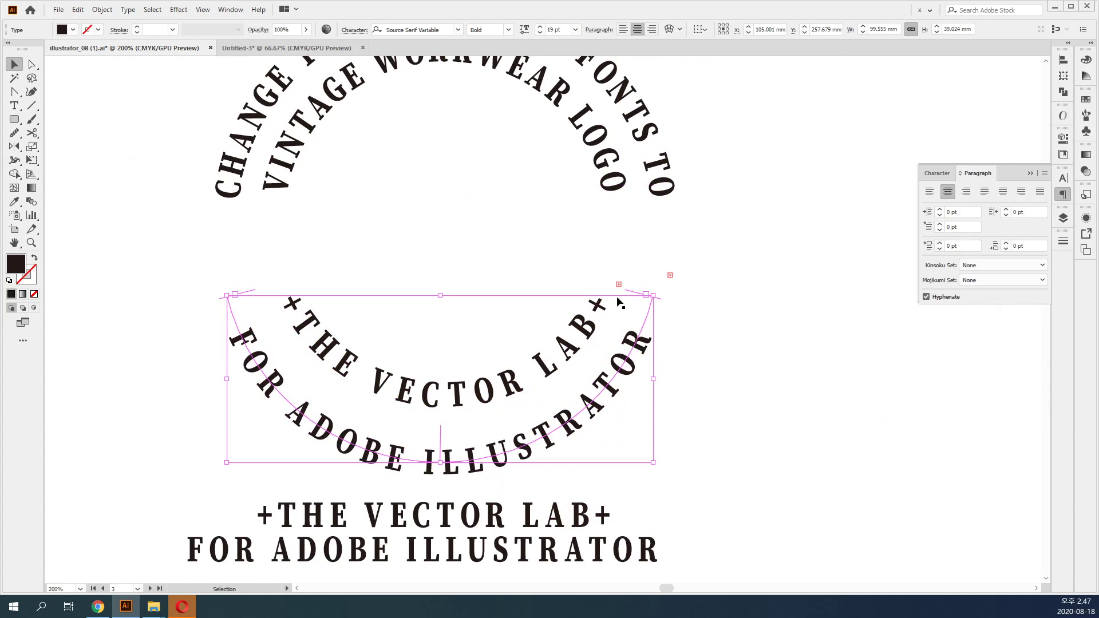
# In outline view, snap the end point of the "FOR ADOBE ILLUSTRATOR" arc onto the outer upper arc's right end, then return to preview.
pyautogui.press('a')
pyautogui.hotkey('ctrl', 'y')
pyautogui.moveTo(653, 299)
pyautogui.mouseDown()
pyautogui.moveTo(656, 274)
pyautogui.moveTo(654, 297)
pyautogui.mouseUp()
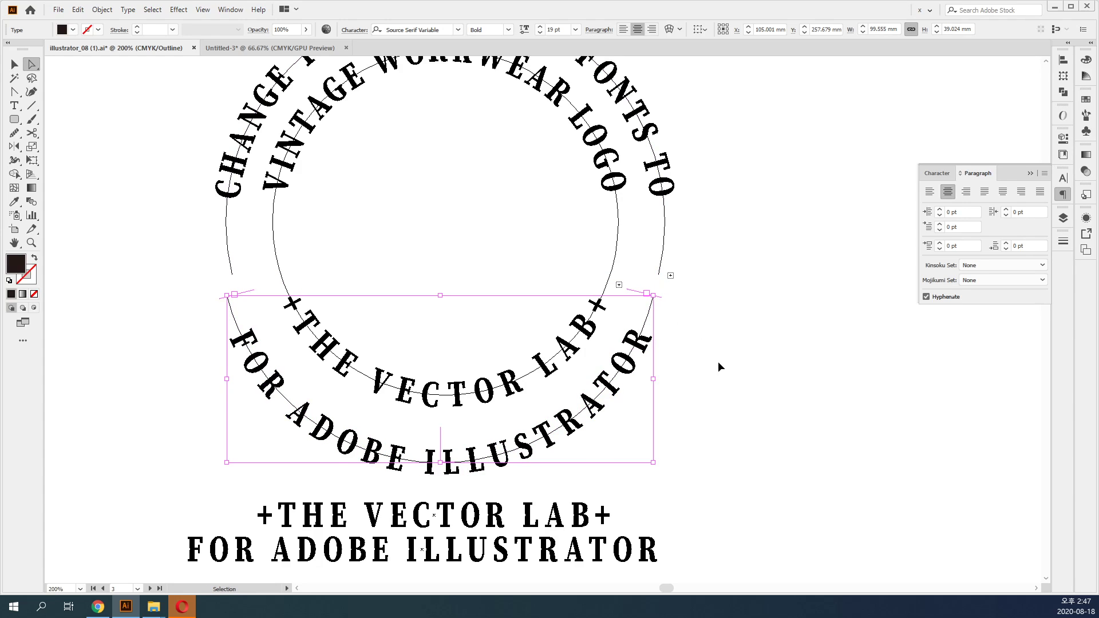
pyautogui.hotkey('ctrl', 'space')
pyautogui.moveTo(614, 254); pyautogui.dragTo(717, 359)
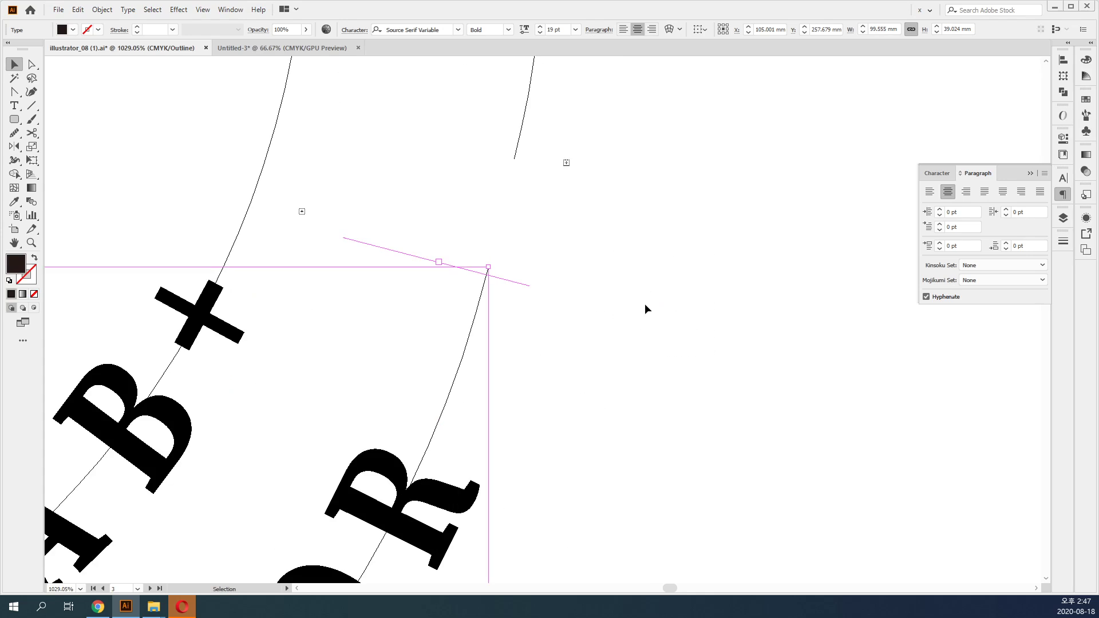
pyautogui.press('a')
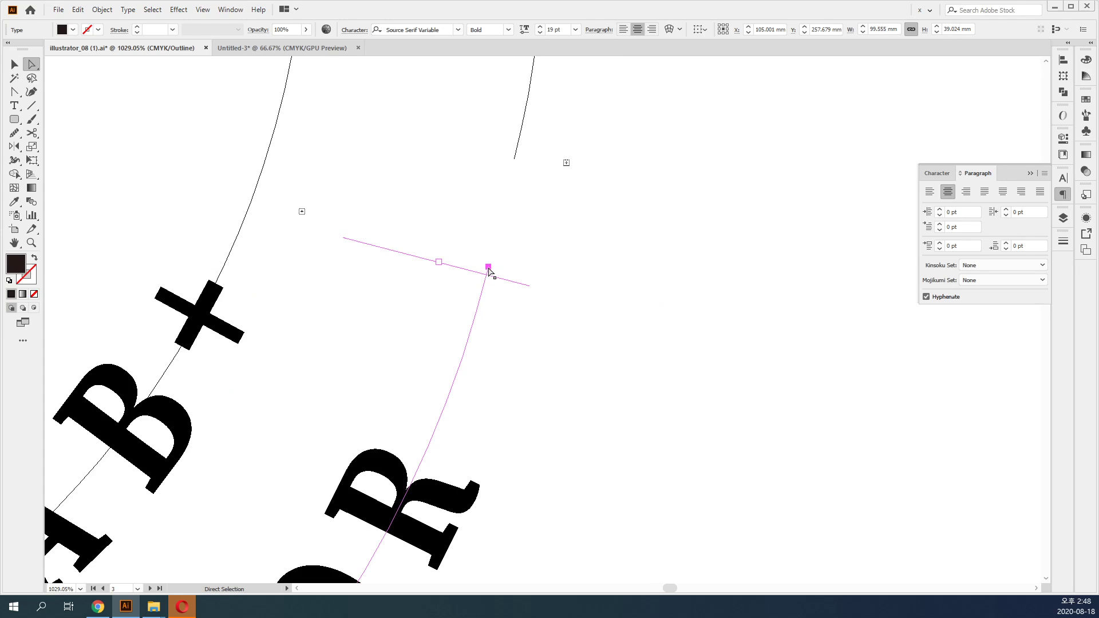
pyautogui.moveTo(489, 269); pyautogui.dragTo(513, 158)
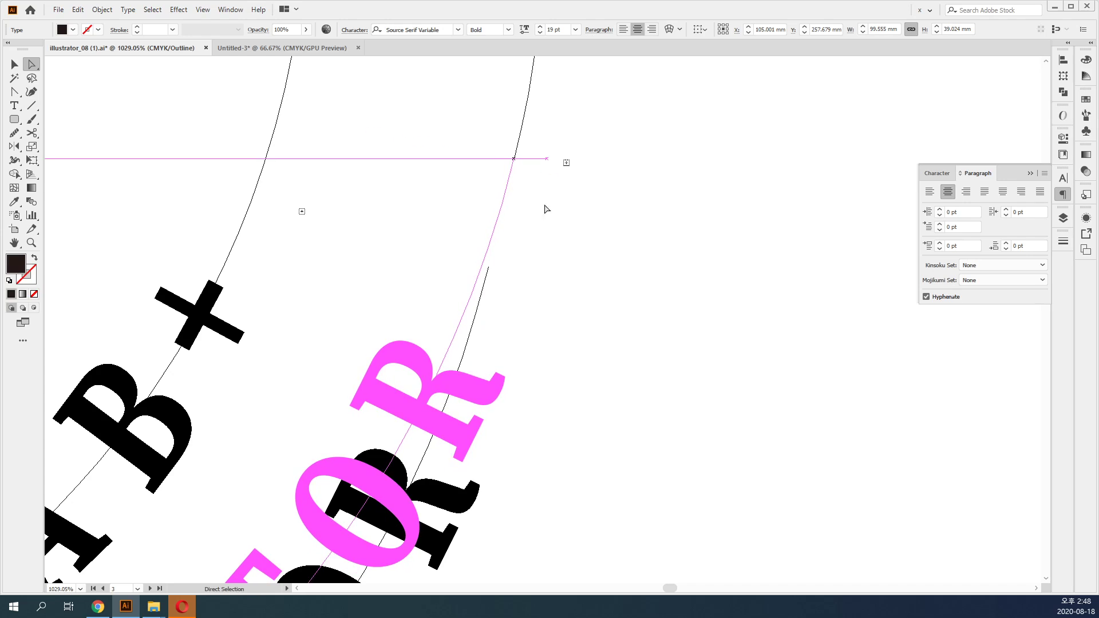
pyautogui.click(631, 327)
pyautogui.hotkey('ctrl', 'y')
pyautogui.hotkey('ctrl', '1')
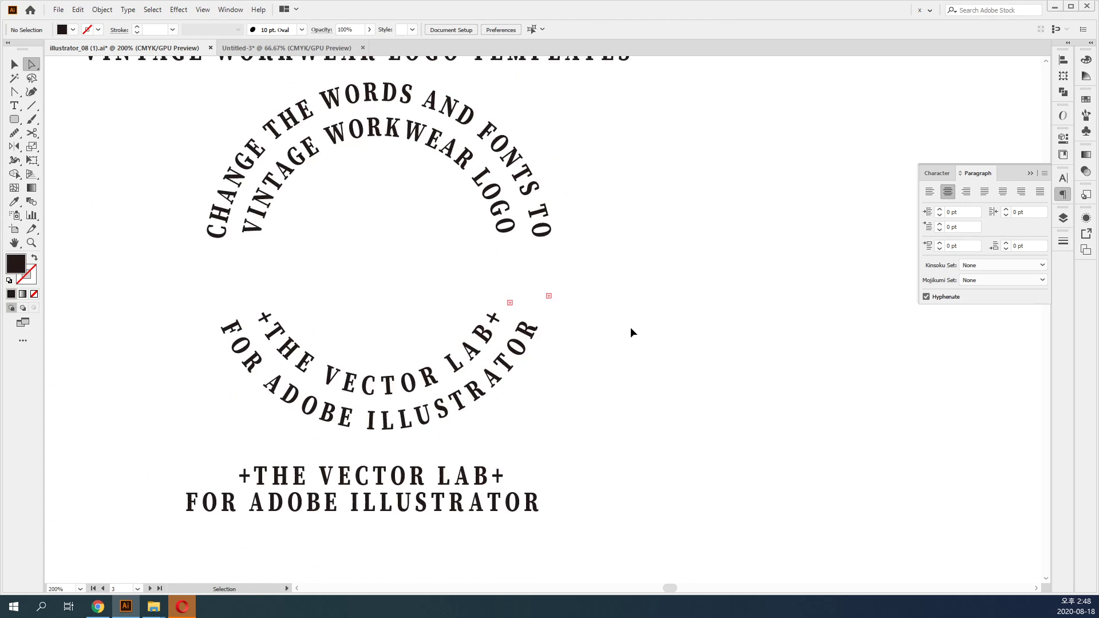
# Move the straight reference text lines above and below the circular lettering away to its left.
pyautogui.press('v')
pyautogui.moveTo(368, 265); pyautogui.dragTo(524, 417)
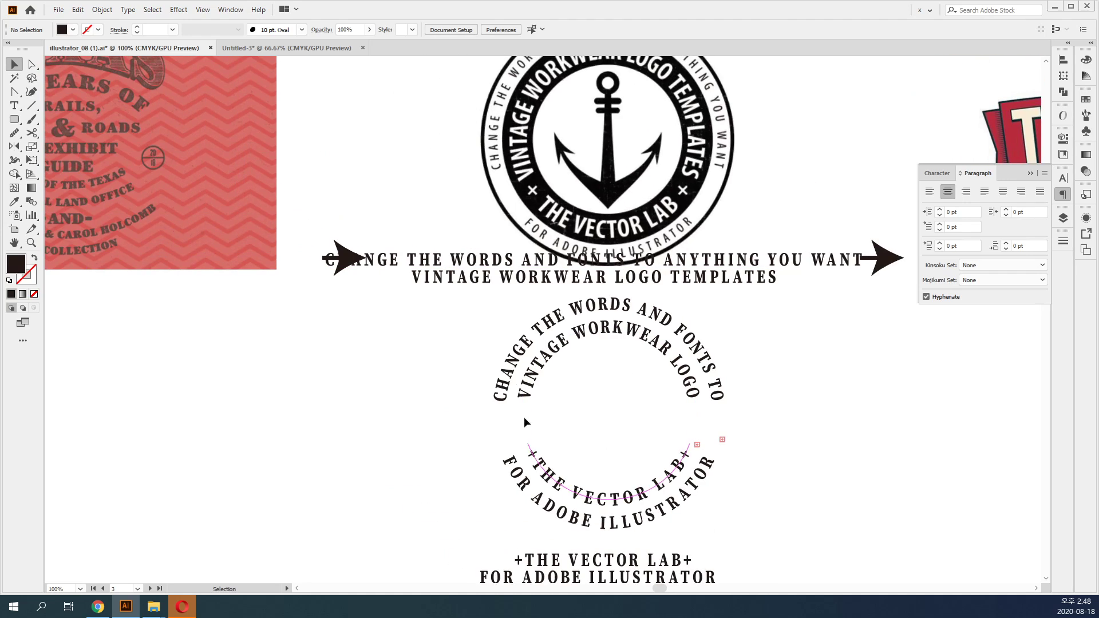
pyautogui.keyDown('ctrl'); pyautogui.click(690, 466); pyautogui.keyUp('ctrl')
pyautogui.moveTo(598, 295); pyautogui.dragTo(700, 354)
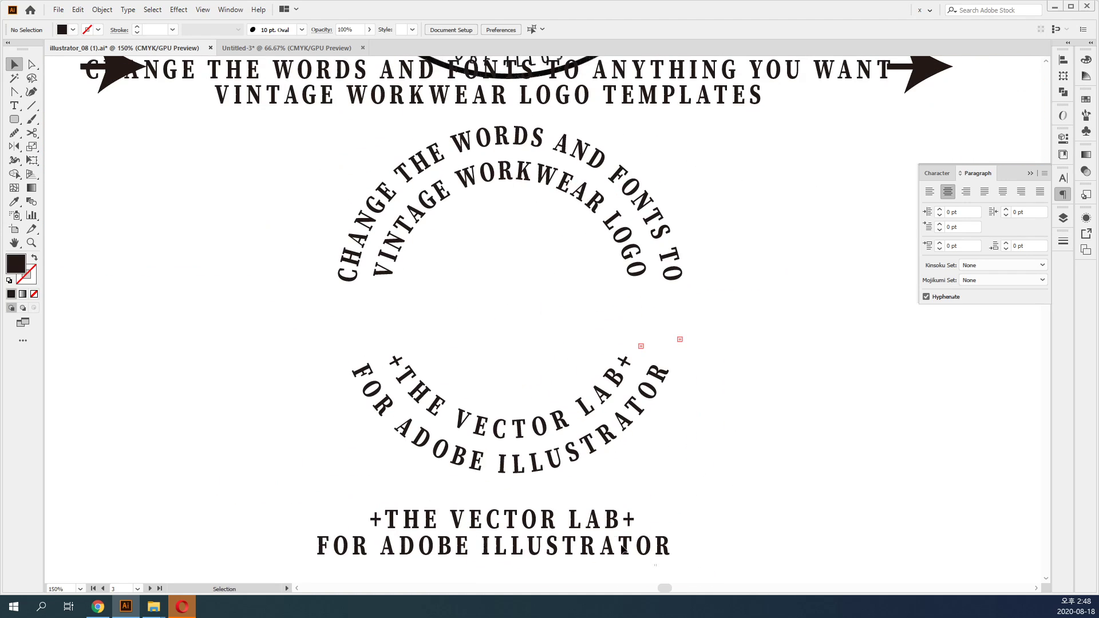
pyautogui.moveTo(608, 525); pyautogui.dragTo(80, 527)
pyautogui.moveTo(277, 130); pyautogui.dragTo(264, 63)
pyautogui.moveTo(801, 126); pyautogui.dragTo(95, 162)
pyautogui.click(273, 258)
pyautogui.moveTo(273, 259); pyautogui.dragTo(275, 294)
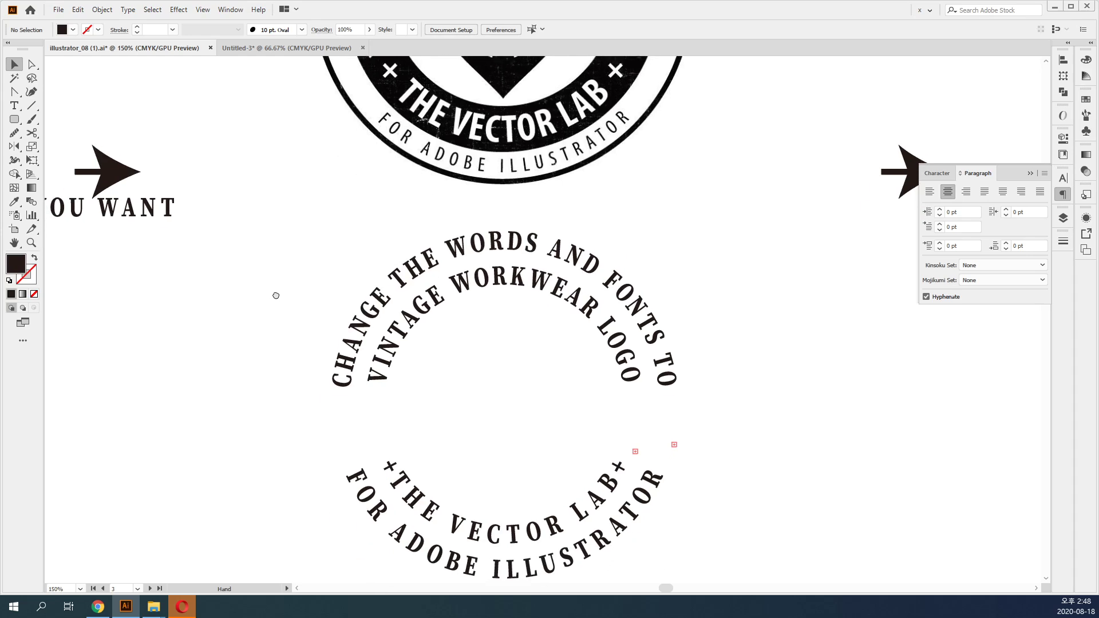
# Set the font size of both upper arc texts to 13 pt.
pyautogui.moveTo(421, 216); pyautogui.dragTo(524, 318)
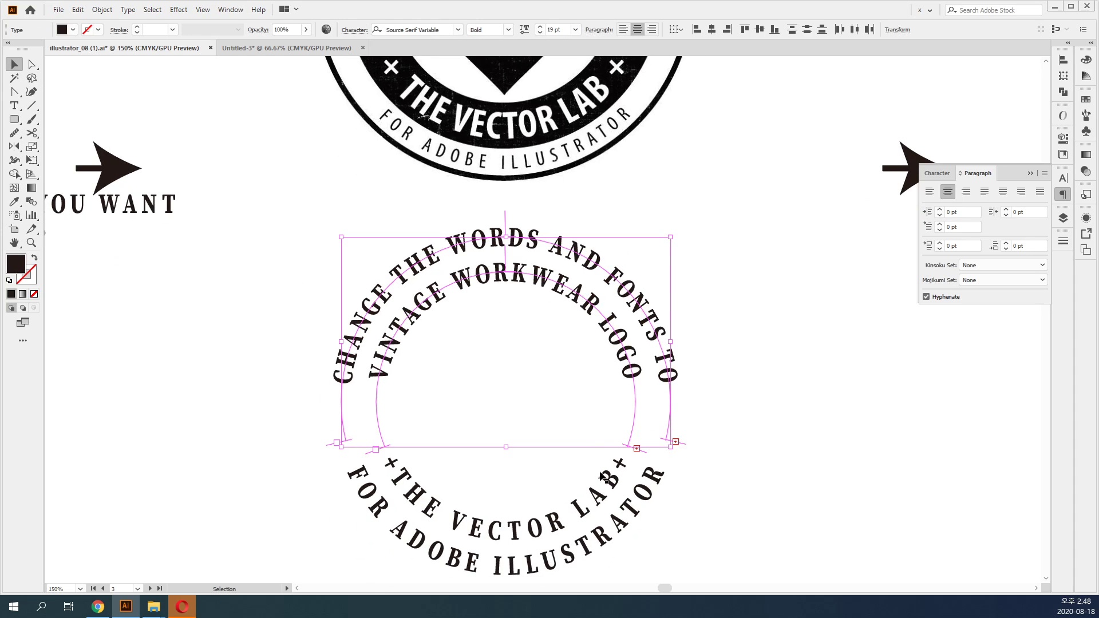
pyautogui.click(1063, 178)
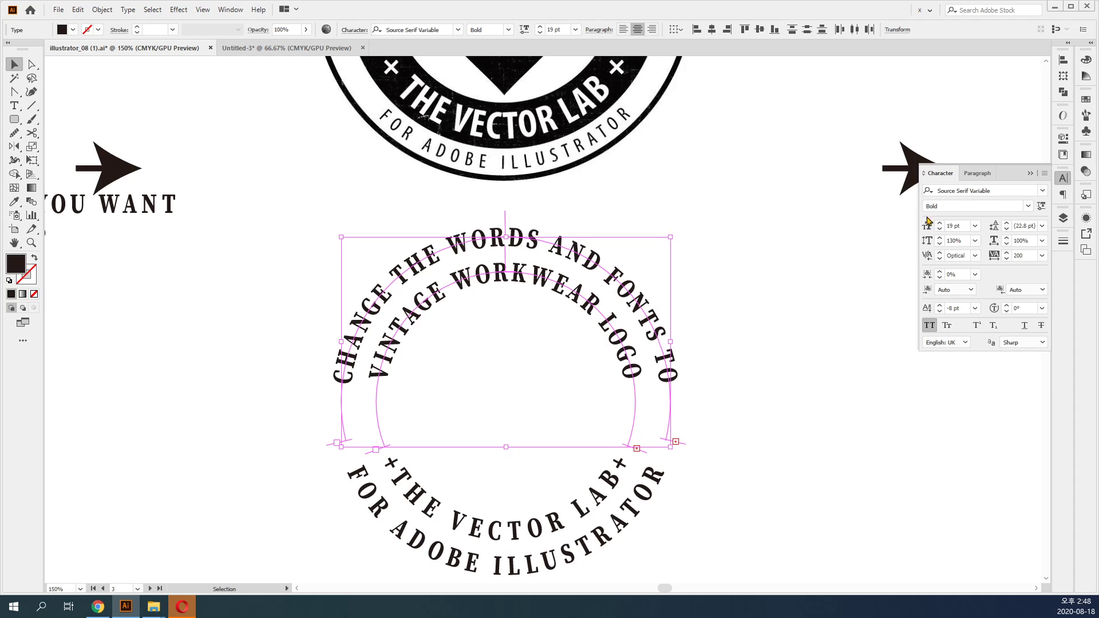
pyautogui.click(939, 229)
pyautogui.click(939, 229)
pyautogui.click(940, 229)
pyautogui.click(939, 229)
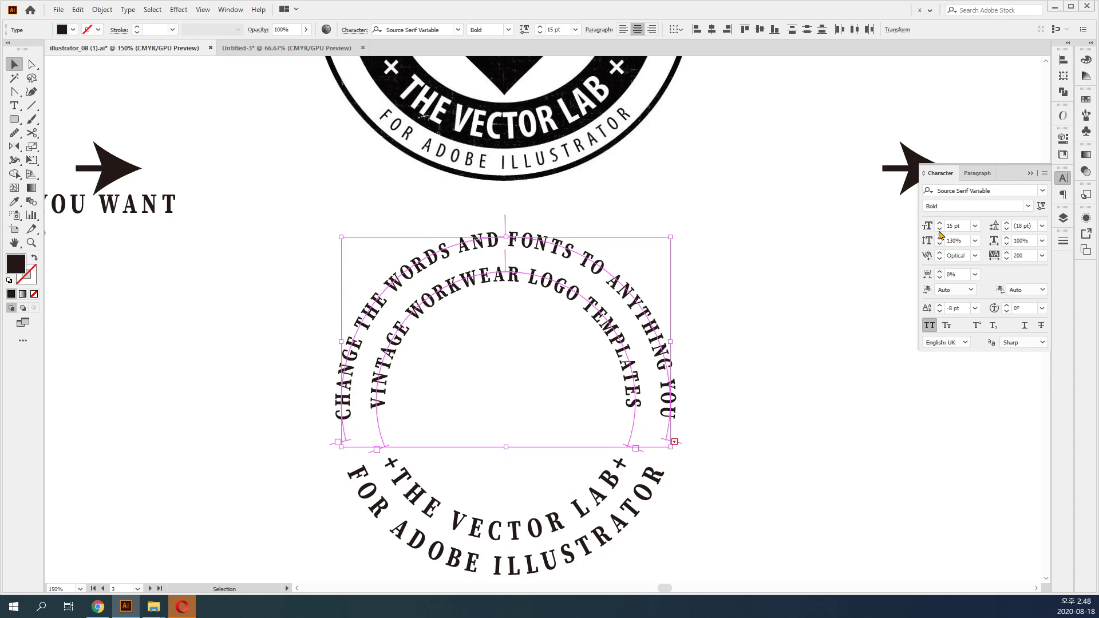
pyautogui.click(939, 229)
pyautogui.click(940, 230)
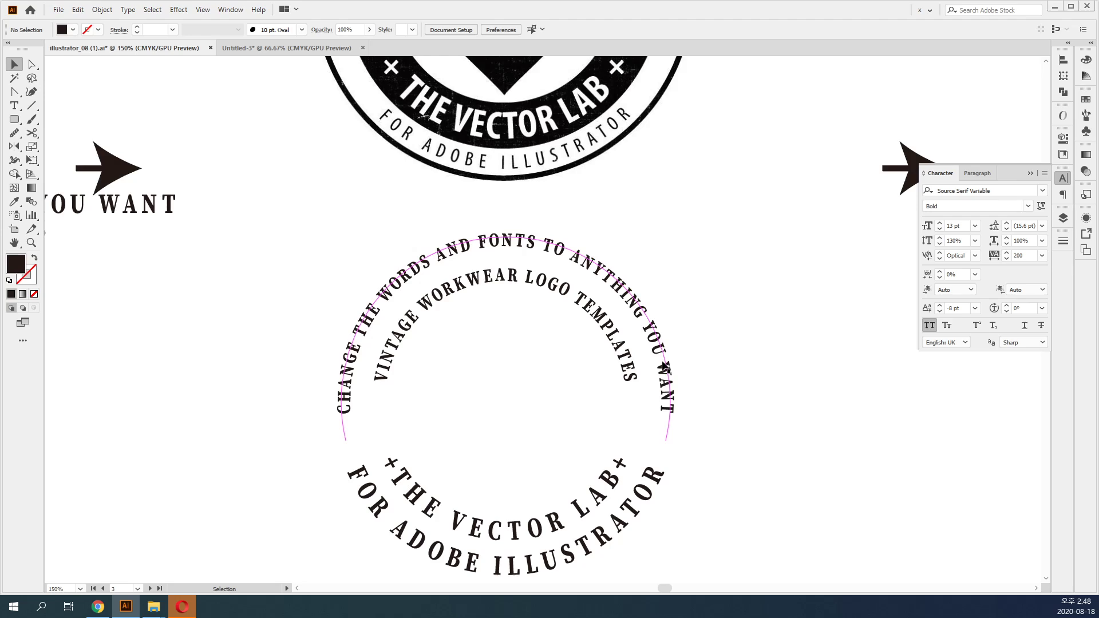
# Reduce the outer upper text's font size by a further 2 pt and add the outer lower text to the selection.
pyautogui.click(939, 230)
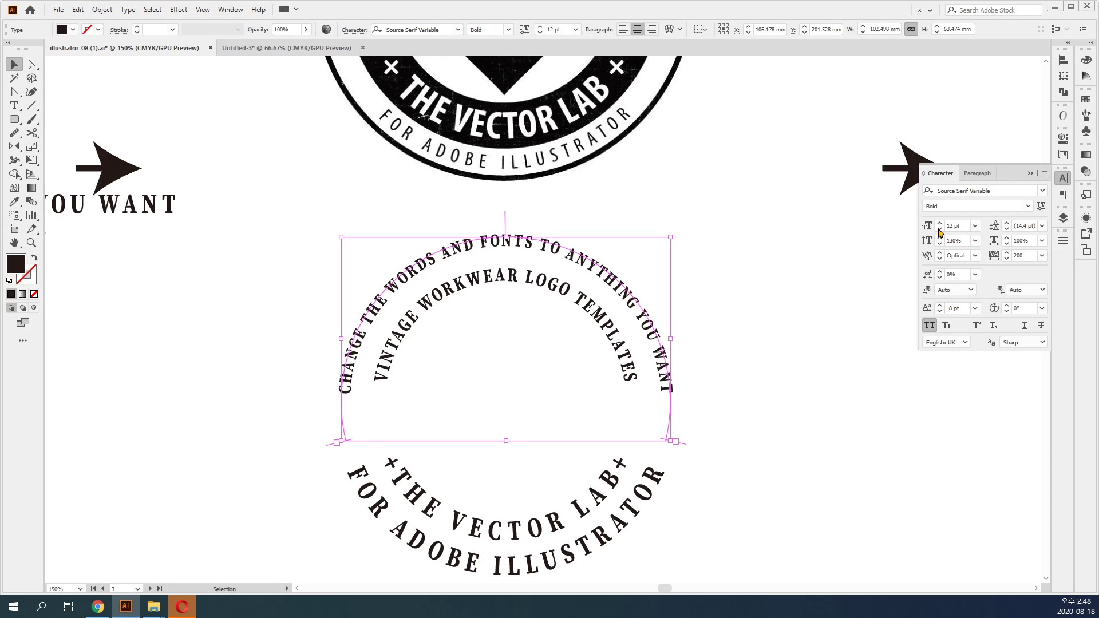
pyautogui.click(939, 230)
pyautogui.keyDown('shift'); pyautogui.click(645, 500); pyautogui.keyUp('shift')
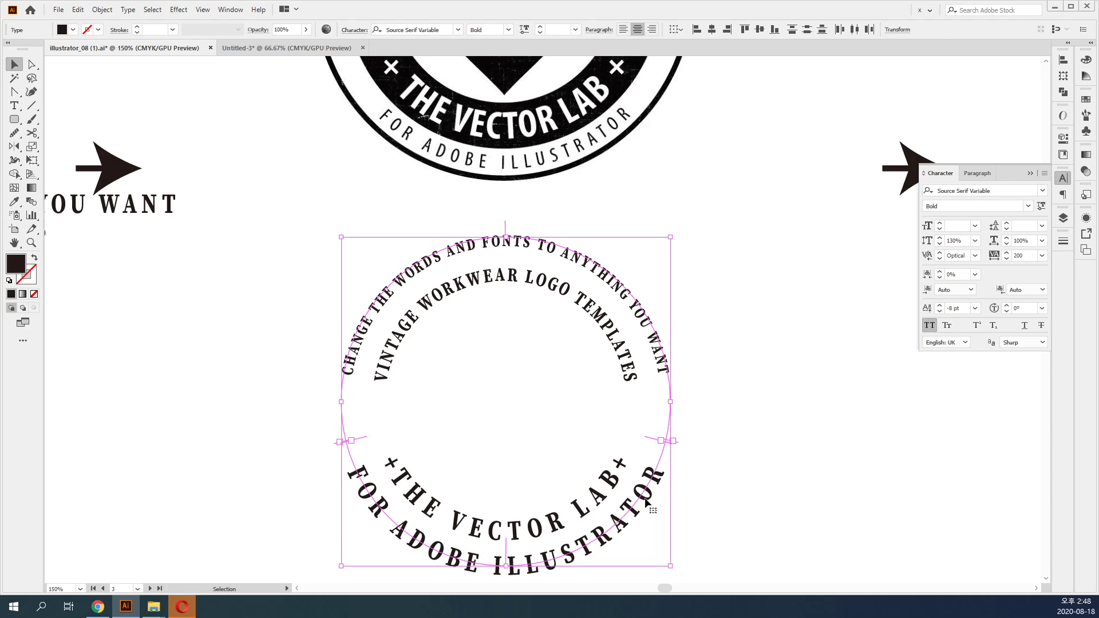
pyautogui.press('i')
pyautogui.click(703, 358)
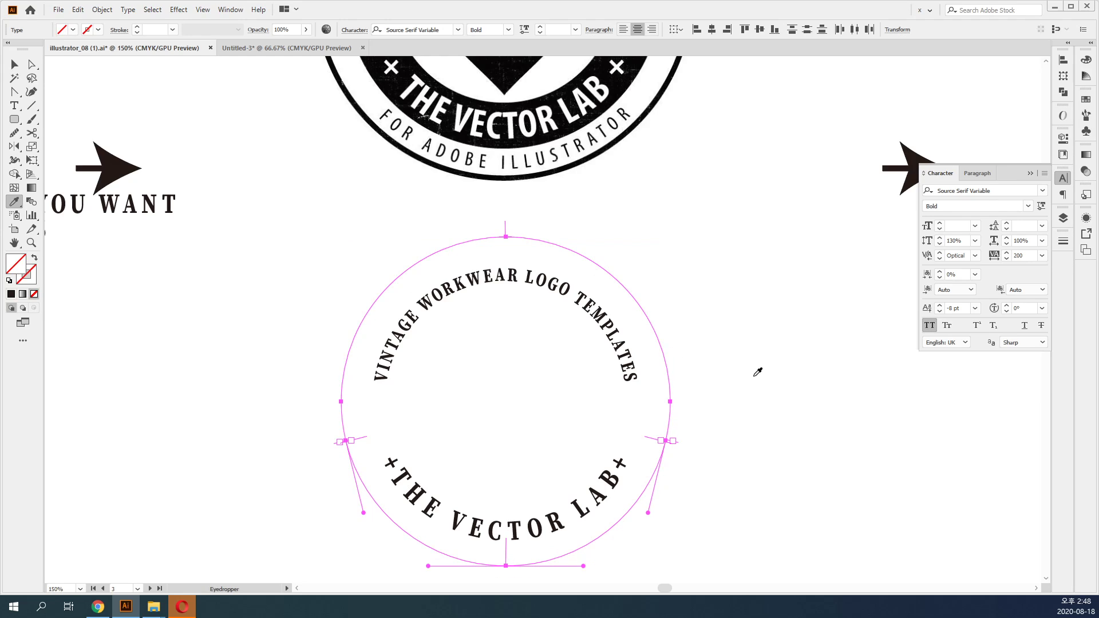
pyautogui.hotkey('ctrl', 'z')
# Set the font size of the outer upper and outer lower texts to 9 pt.
pyautogui.click(975, 226)
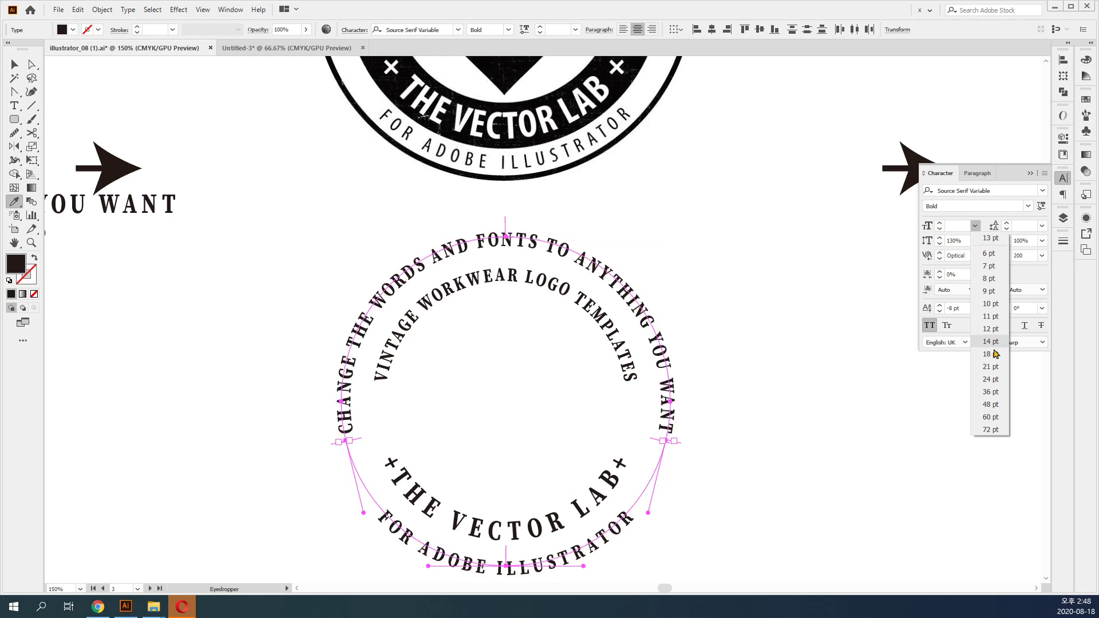
pyautogui.click(990, 292)
pyautogui.press('v')
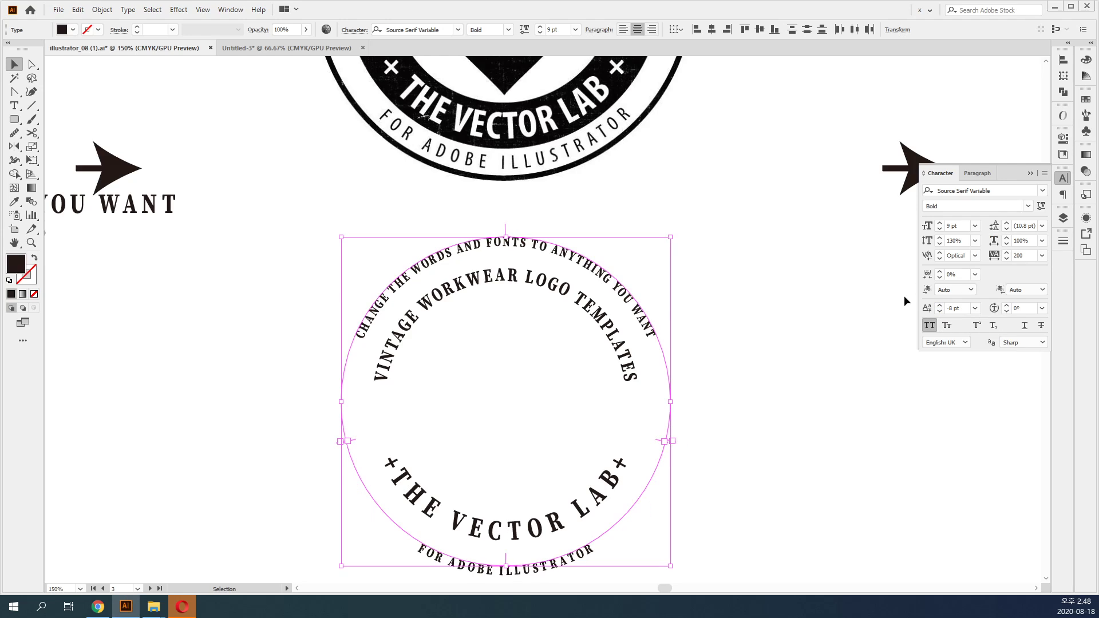
# Set the font size of the inner upper and inner lower arc texts to 17 pt.
pyautogui.click(842, 316)
pyautogui.click(625, 349)
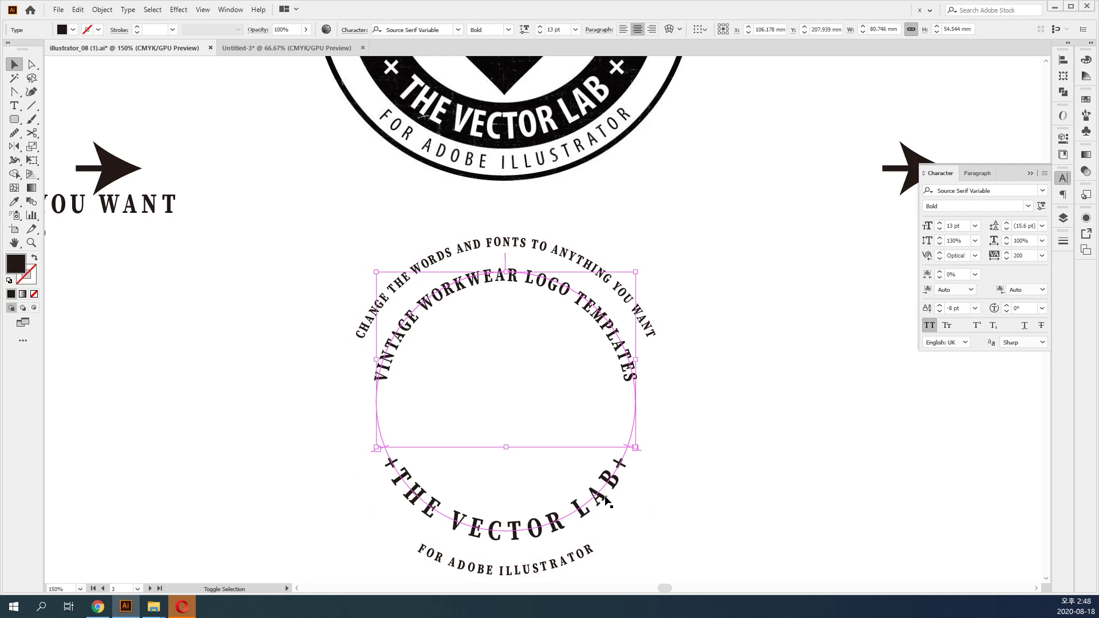
pyautogui.press('space')
pyautogui.moveTo(760, 182); pyautogui.dragTo(758, 238)
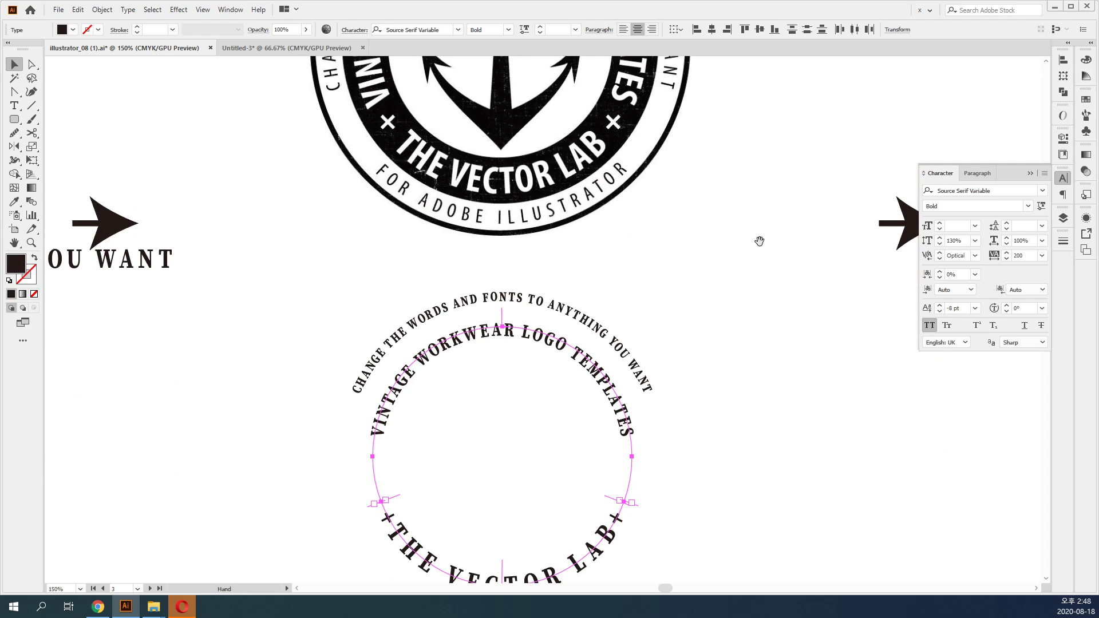
pyautogui.click(975, 226)
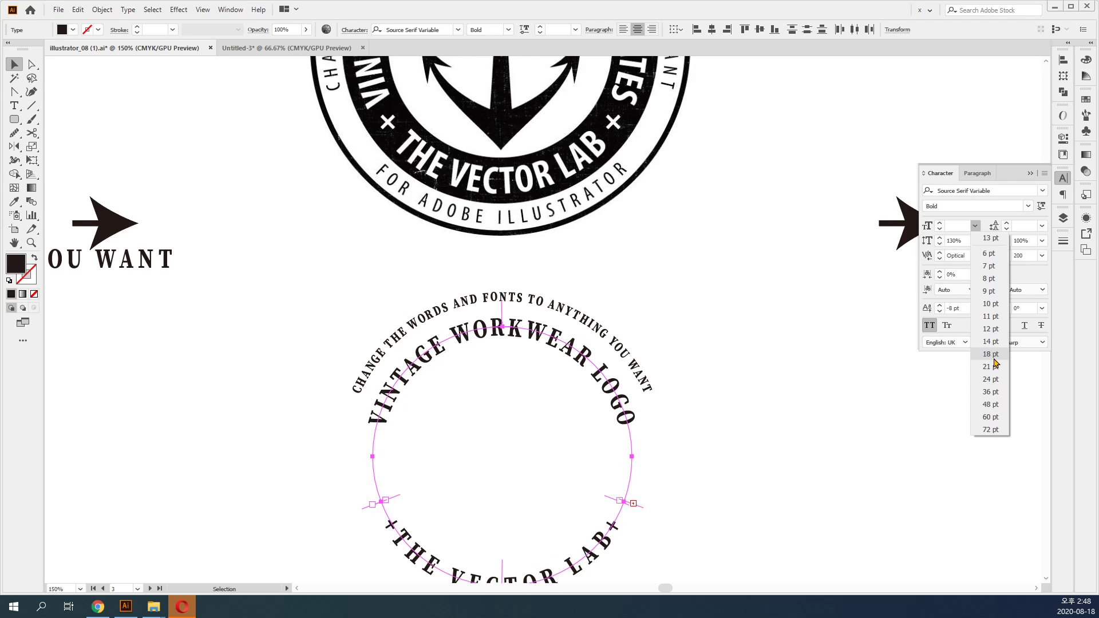
pyautogui.click(991, 354)
pyautogui.scroll(-4, 817, 410)
pyautogui.hscroll(-2, 817, 410)
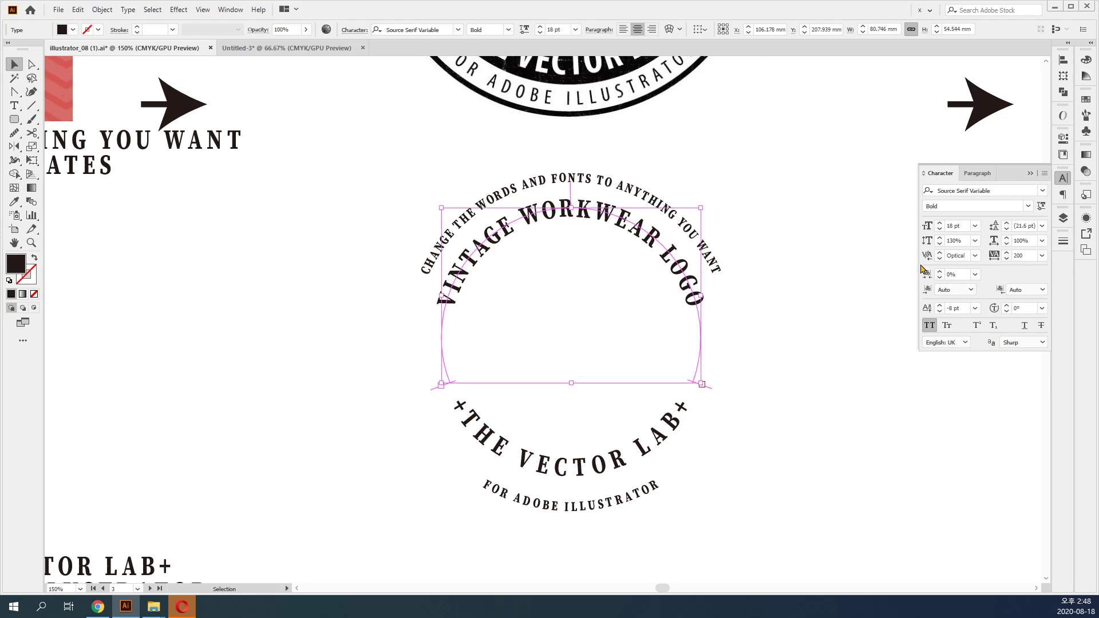
pyautogui.click(940, 229)
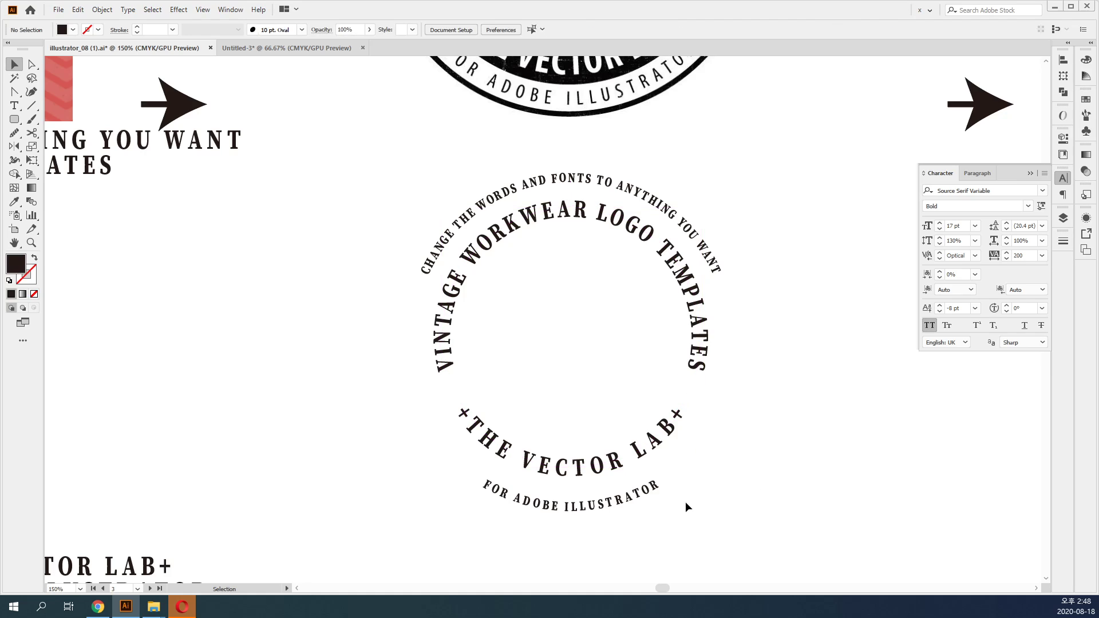
# Set the tracking of all four curved texts to 100 and change their font to Noto Sans CJK KR.
pyautogui.keyDown('shift'); pyautogui.click(667, 491); pyautogui.keyUp('shift')
pyautogui.click(1042, 256)
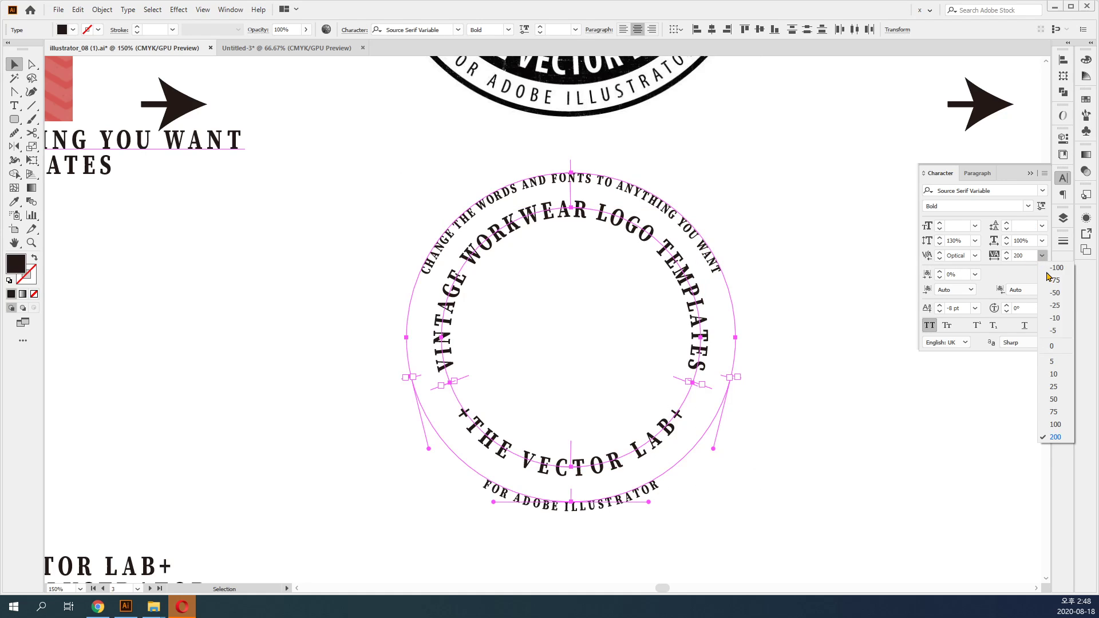
pyautogui.click(1061, 350)
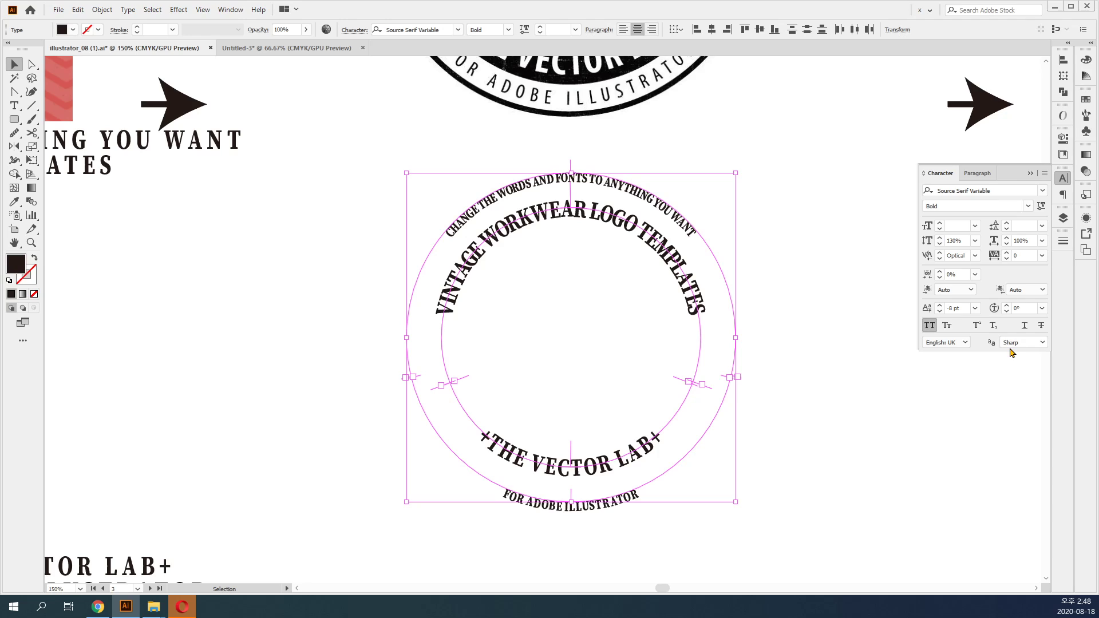
pyautogui.click(1042, 256)
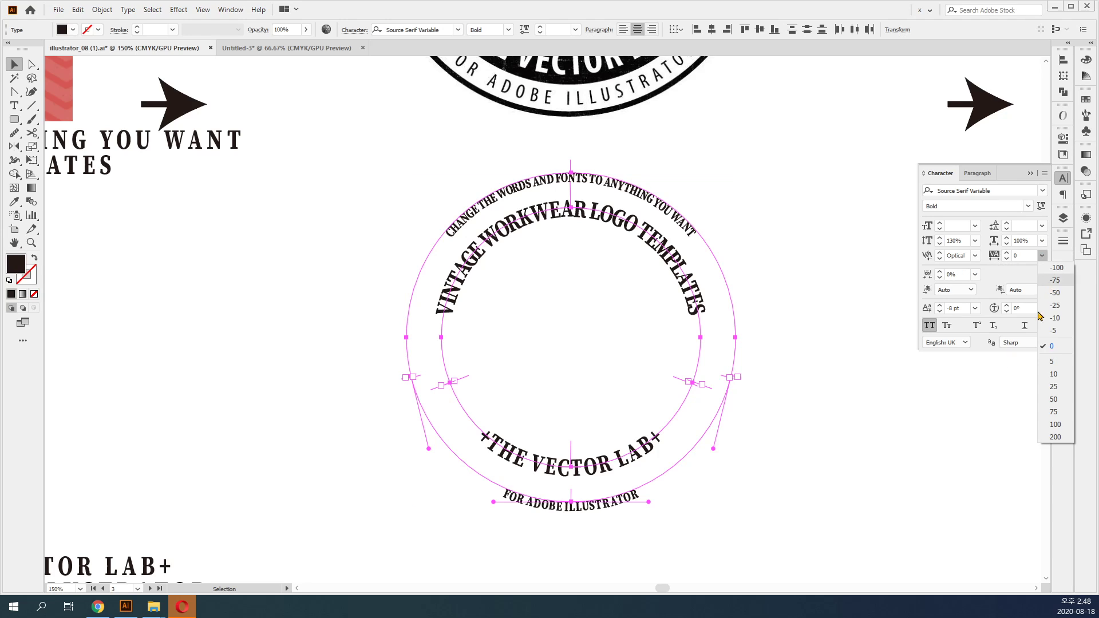
pyautogui.click(1056, 426)
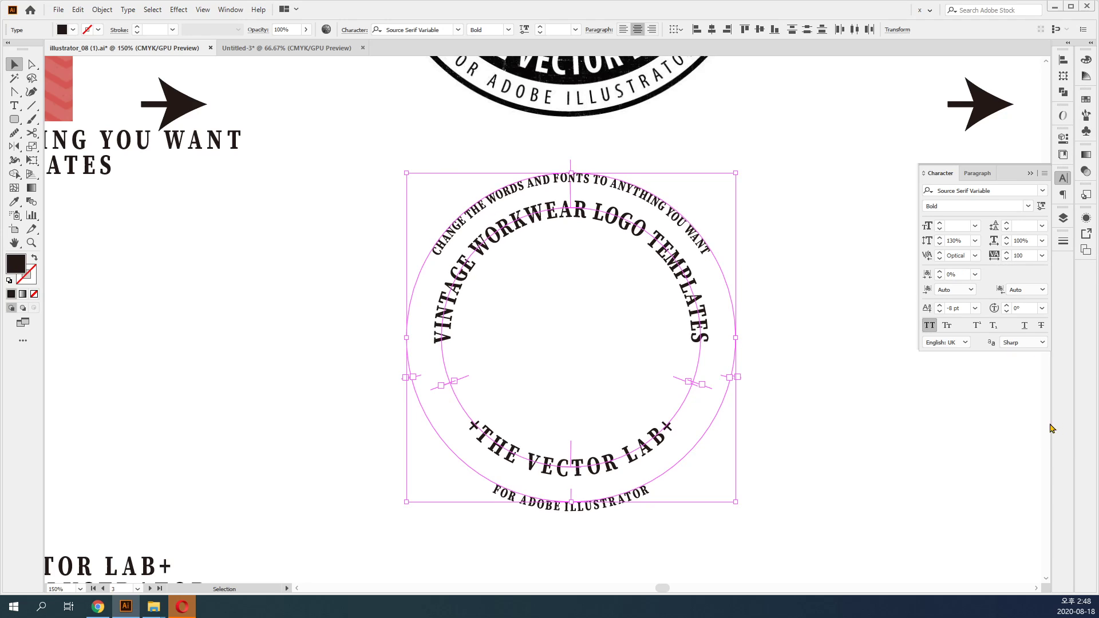
pyautogui.click(1041, 192)
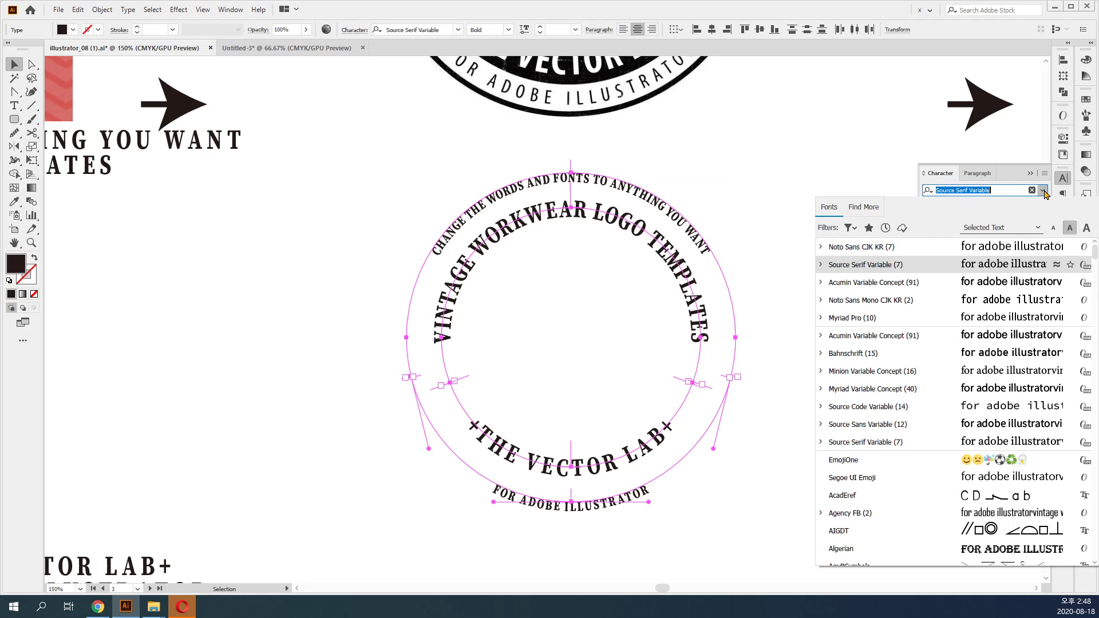
pyautogui.click(1046, 247)
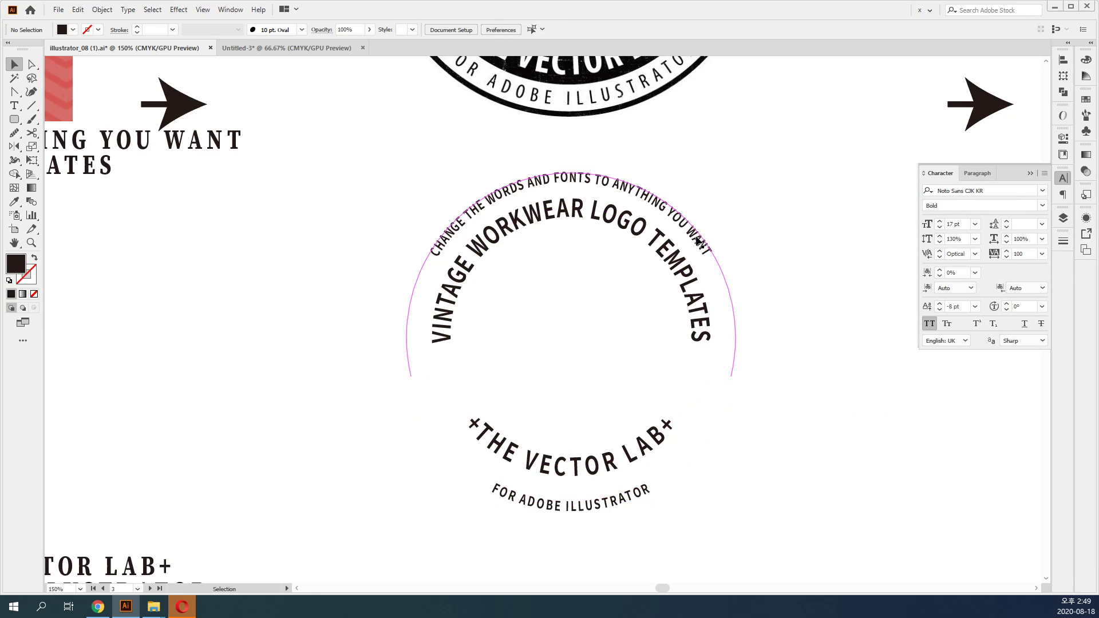
# Enlarge the outer upper and outer lower arc texts to 13 pt.
pyautogui.click(940, 222)
pyautogui.click(939, 222)
pyautogui.click(940, 222)
pyautogui.click(940, 222)
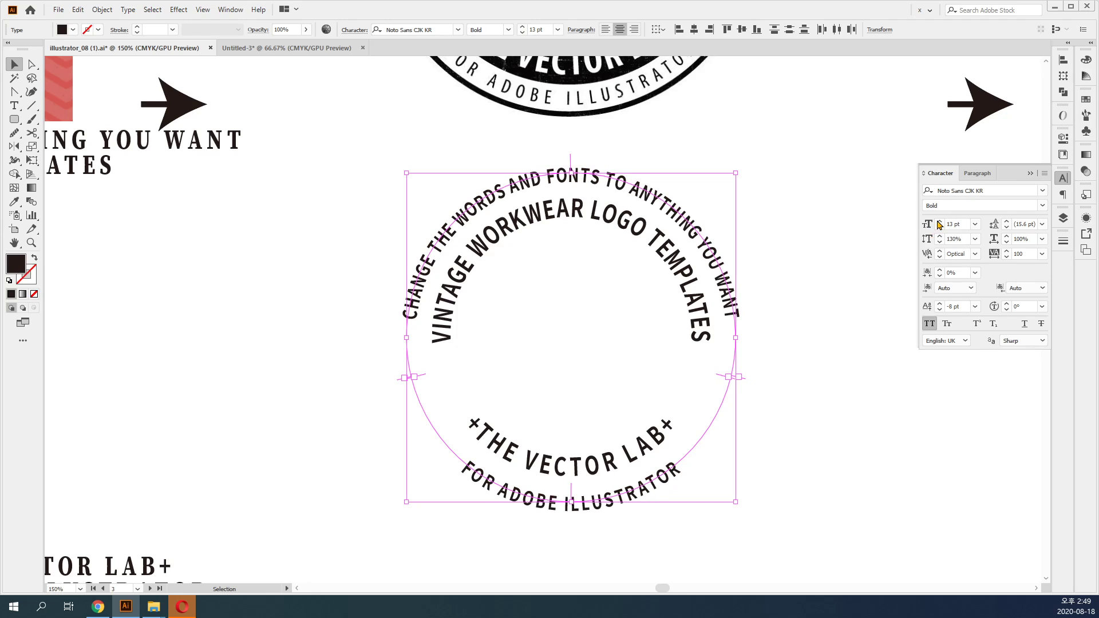
# Set the outer upper and outer lower arc texts to a 14 pt font size and 150 tracking.
pyautogui.click(939, 222)
pyautogui.click(1031, 250)
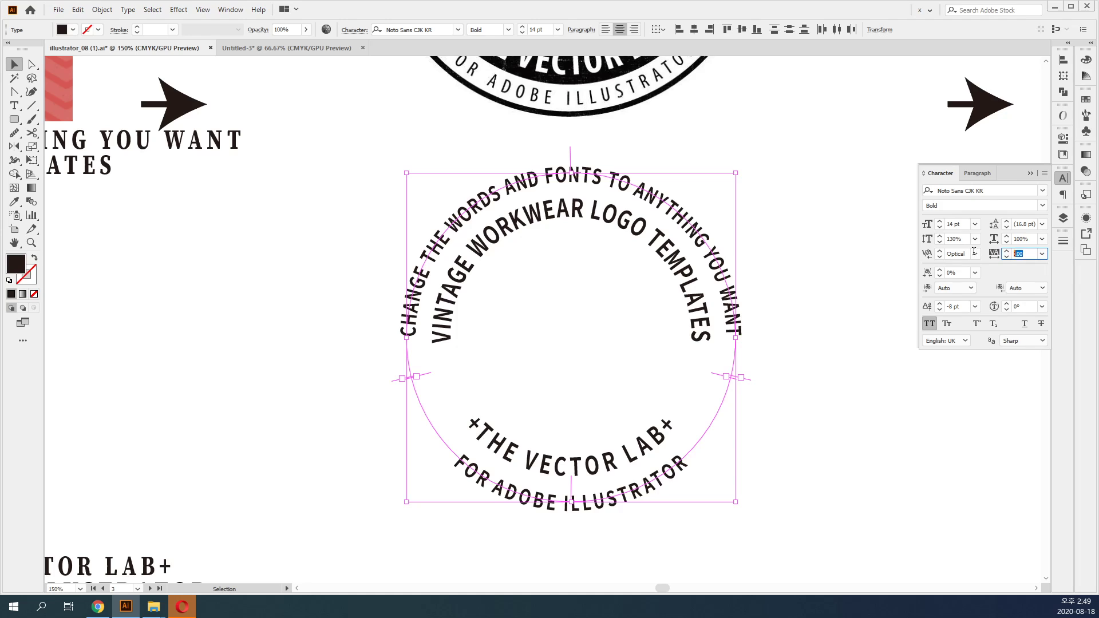
pyautogui.press('Return')
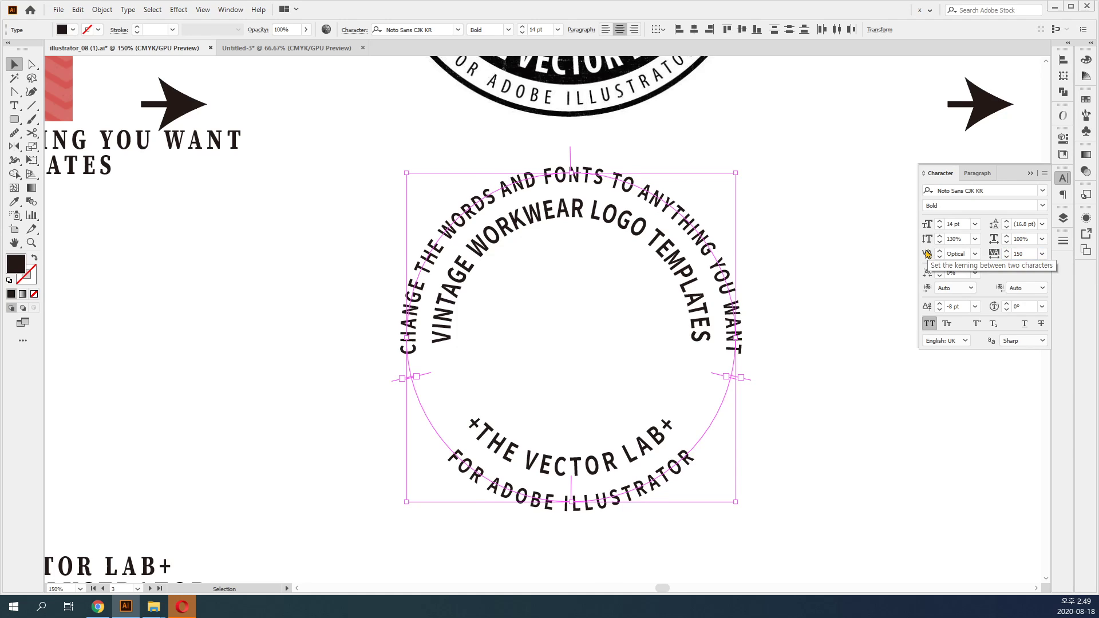
pyautogui.click(779, 362)
# Enlarge the inner upper and inner lower arc texts to 20 pt.
pyautogui.click(625, 452)
pyautogui.keyDown('shift'); pyautogui.click(625, 451); pyautogui.keyUp('shift')
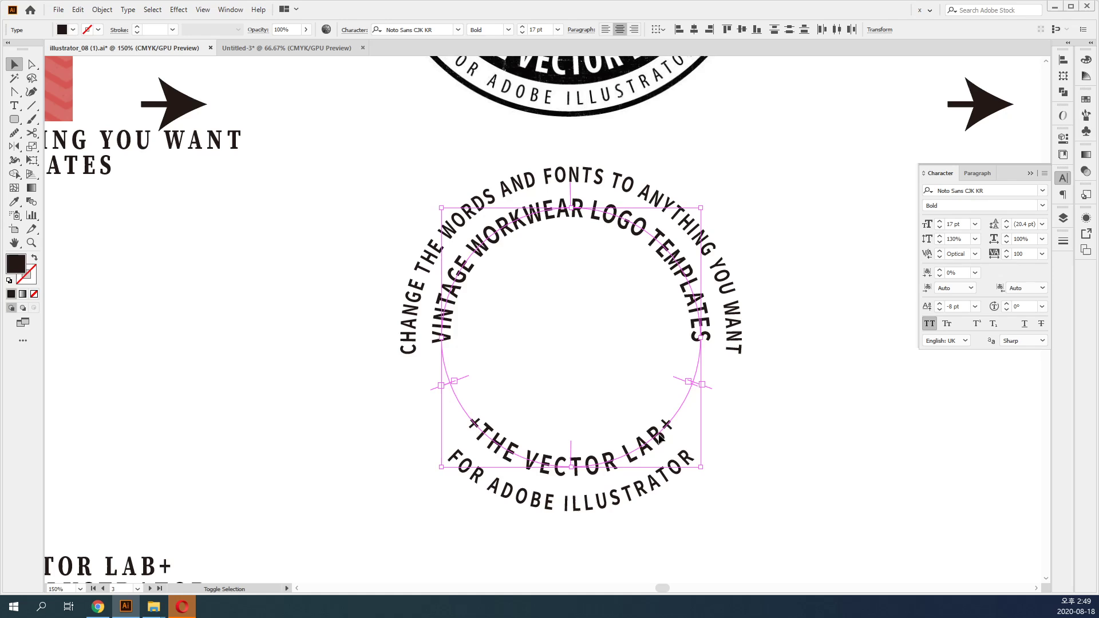
pyautogui.click(940, 221)
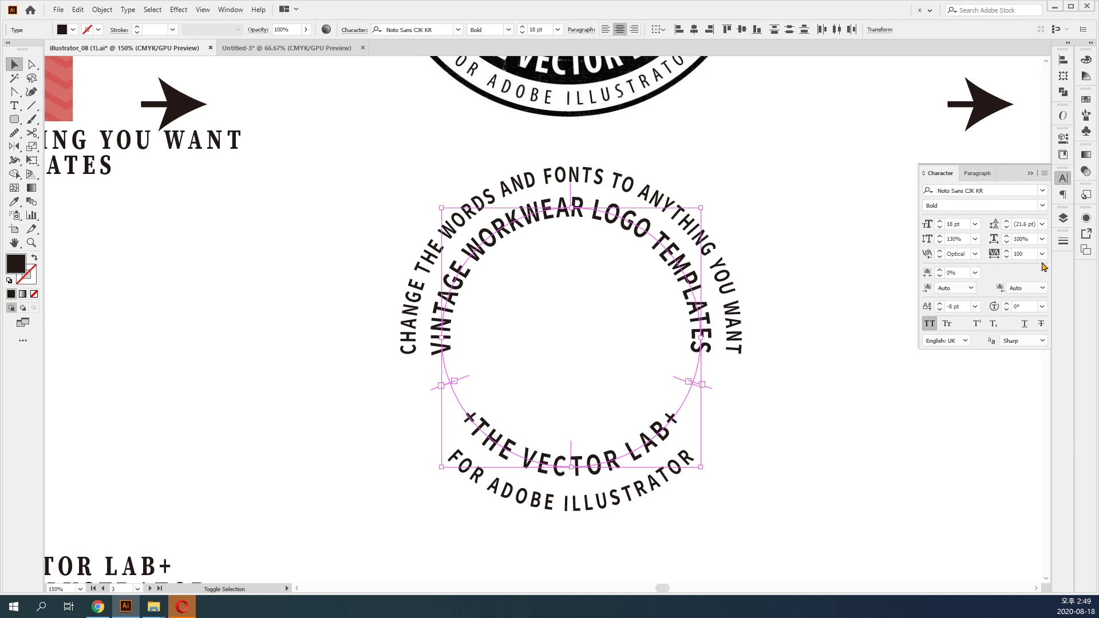
pyautogui.click(940, 223)
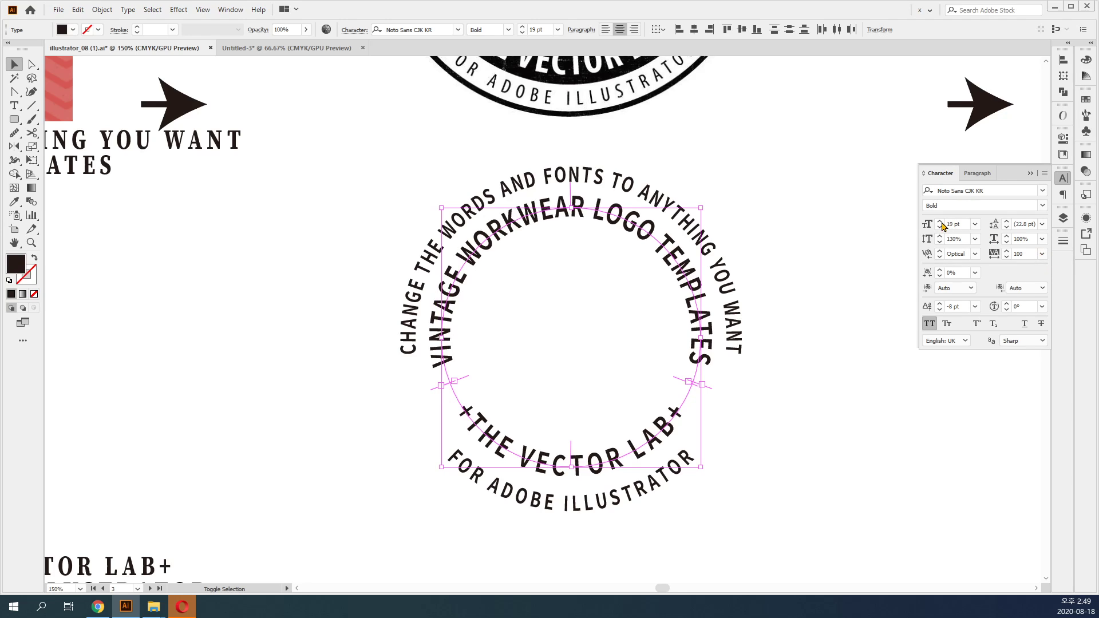
pyautogui.click(941, 222)
pyautogui.click(880, 360)
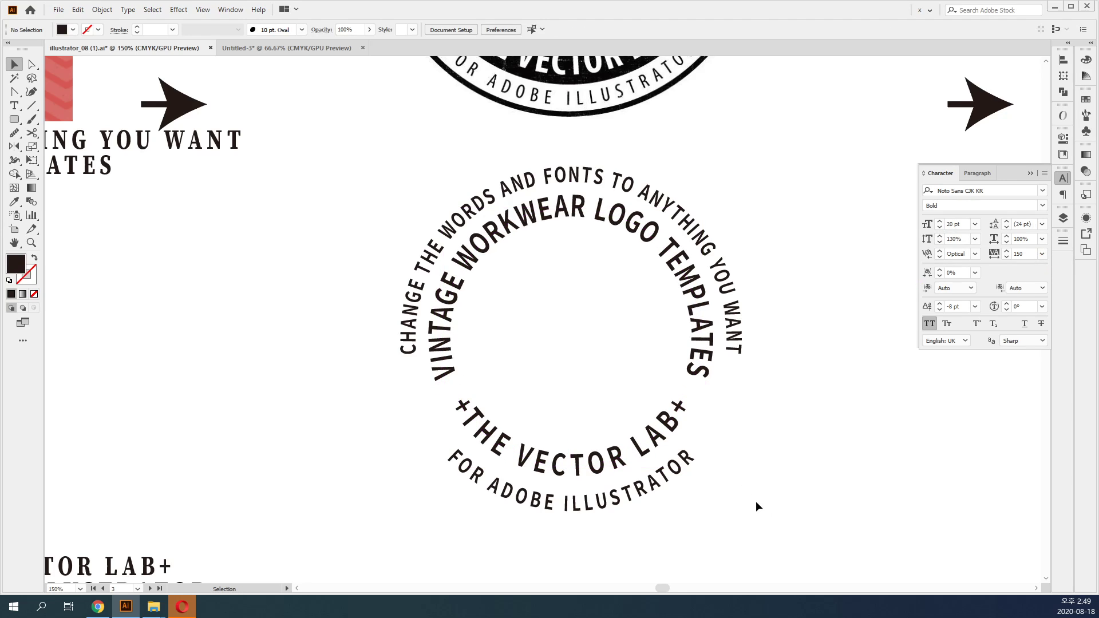
# Fill the inner upper and inner lower arc texts with white.
pyautogui.moveTo(756, 500); pyautogui.dragTo(503, 189)
pyautogui.click(798, 393)
pyautogui.click(698, 285)
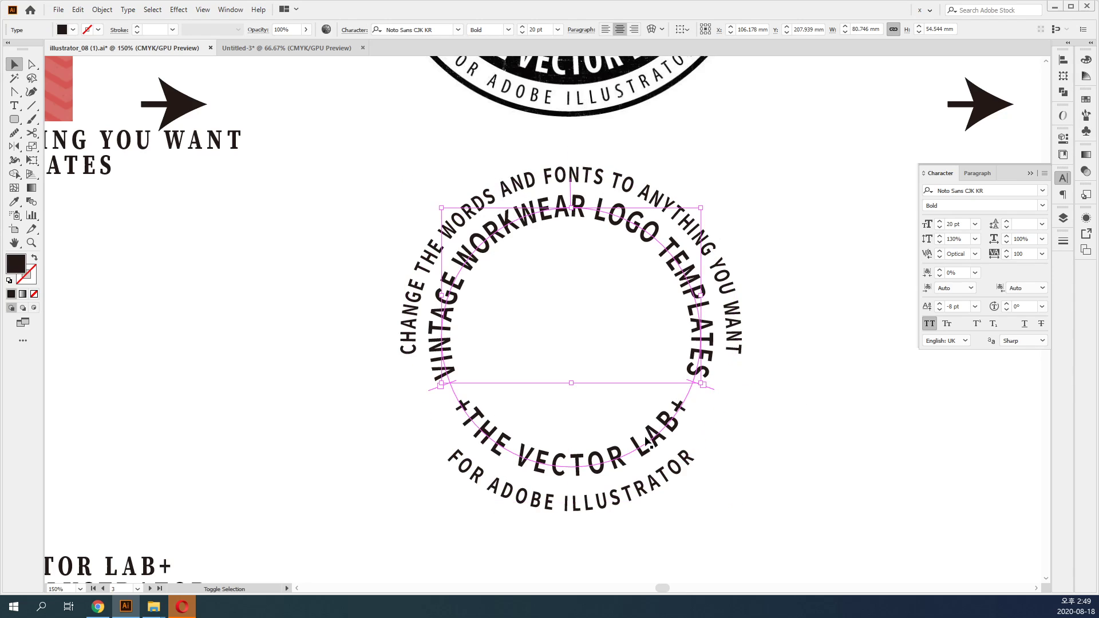
pyautogui.click(1086, 100)
pyautogui.click(977, 135)
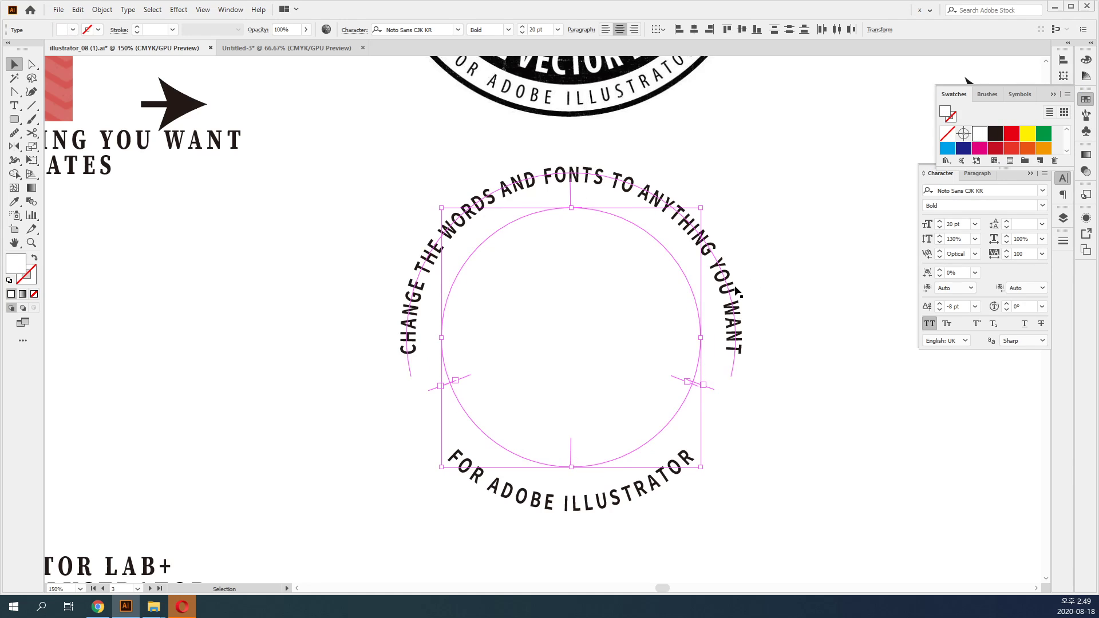
pyautogui.click(812, 419)
pyautogui.click(1087, 103)
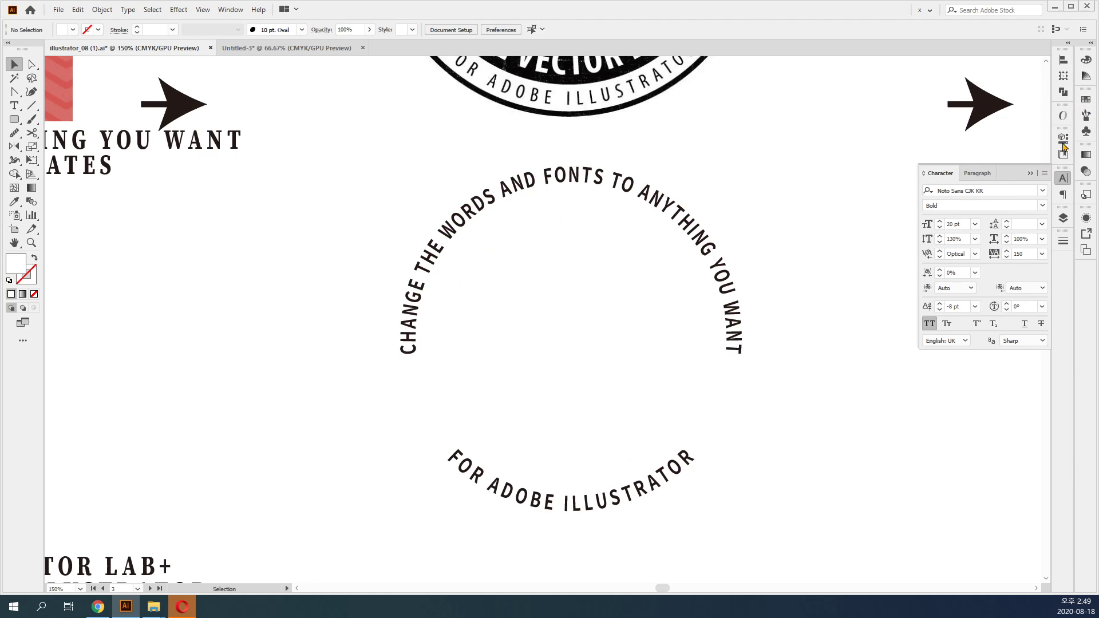
# Set the fill of both outer arc texts to 90% black (K 90).
pyautogui.click(720, 373)
pyautogui.keyDown('shift'); pyautogui.click(674, 478); pyautogui.keyUp('shift')
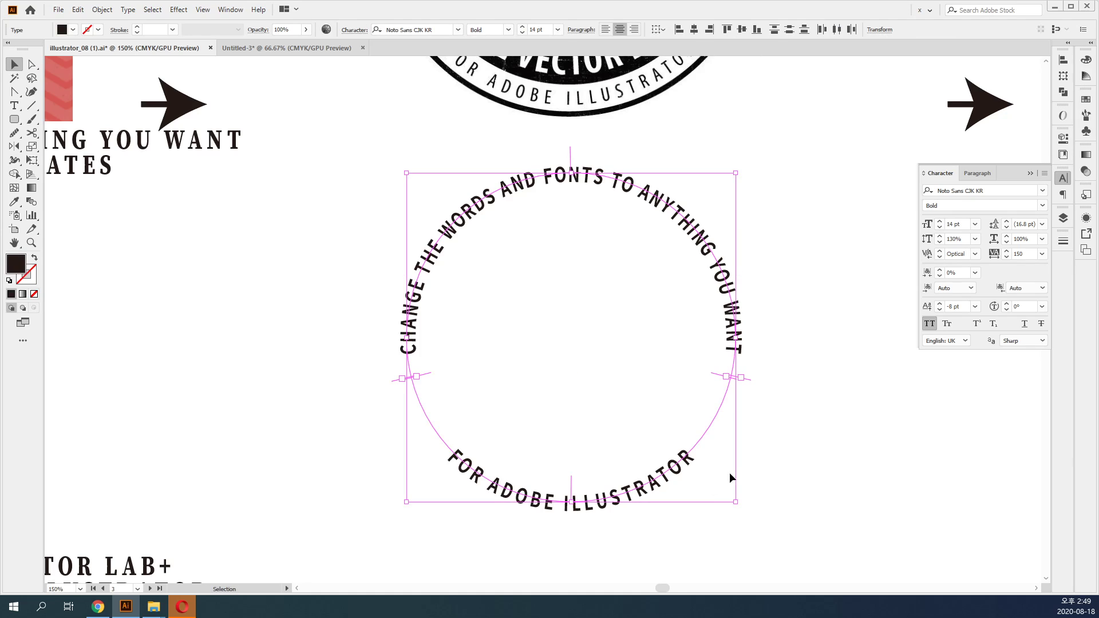
pyautogui.click(1086, 60)
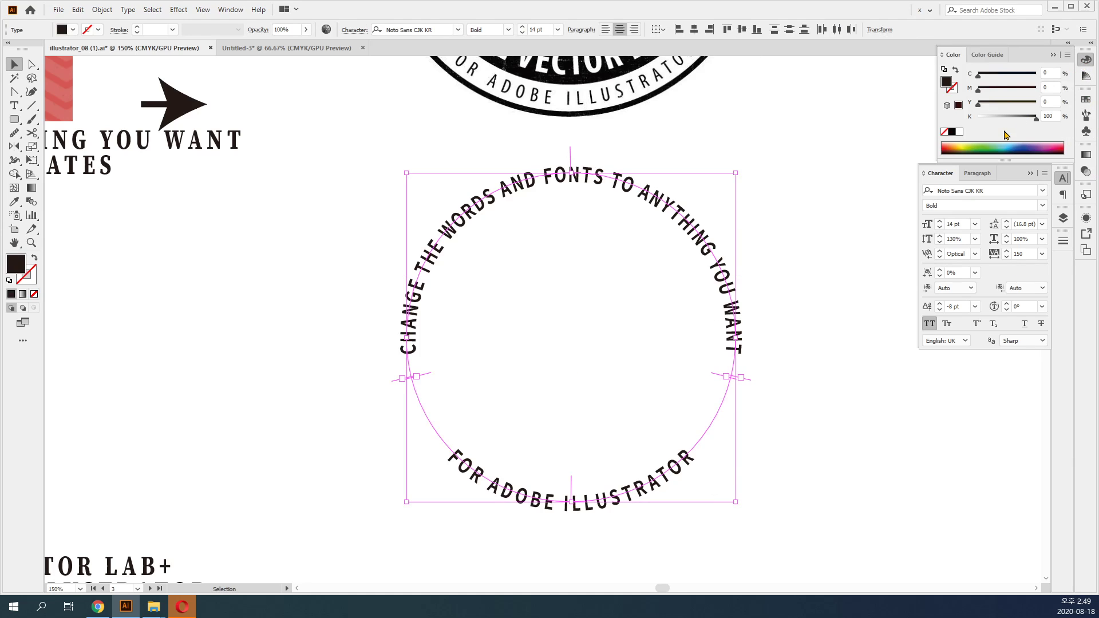
pyautogui.click(1048, 116)
pyautogui.write('90')
pyautogui.press('Return')
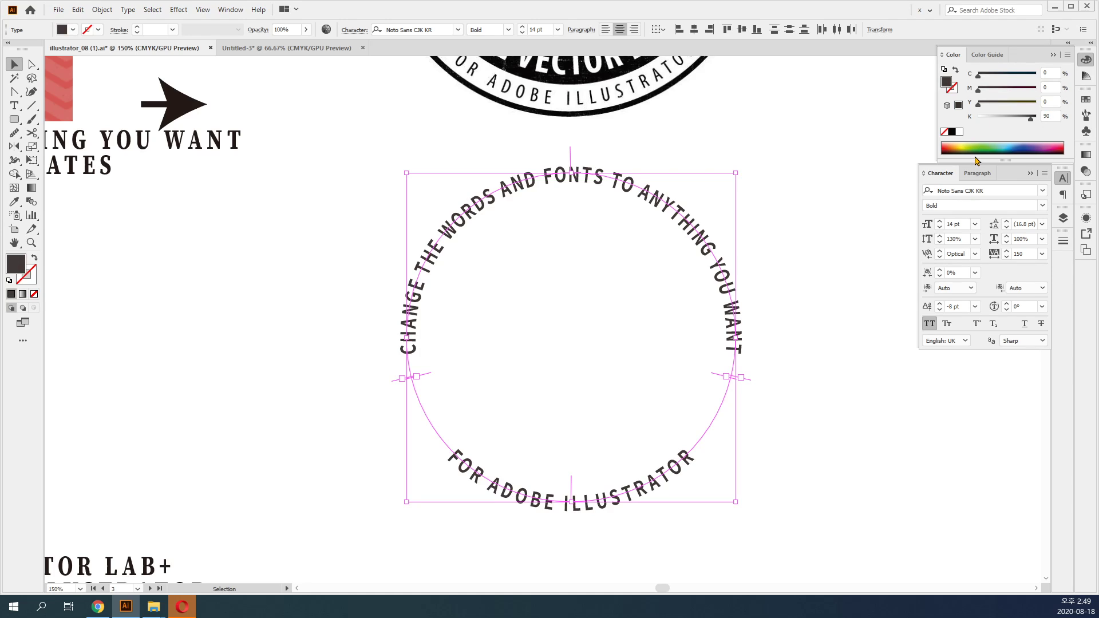
pyautogui.click(838, 401)
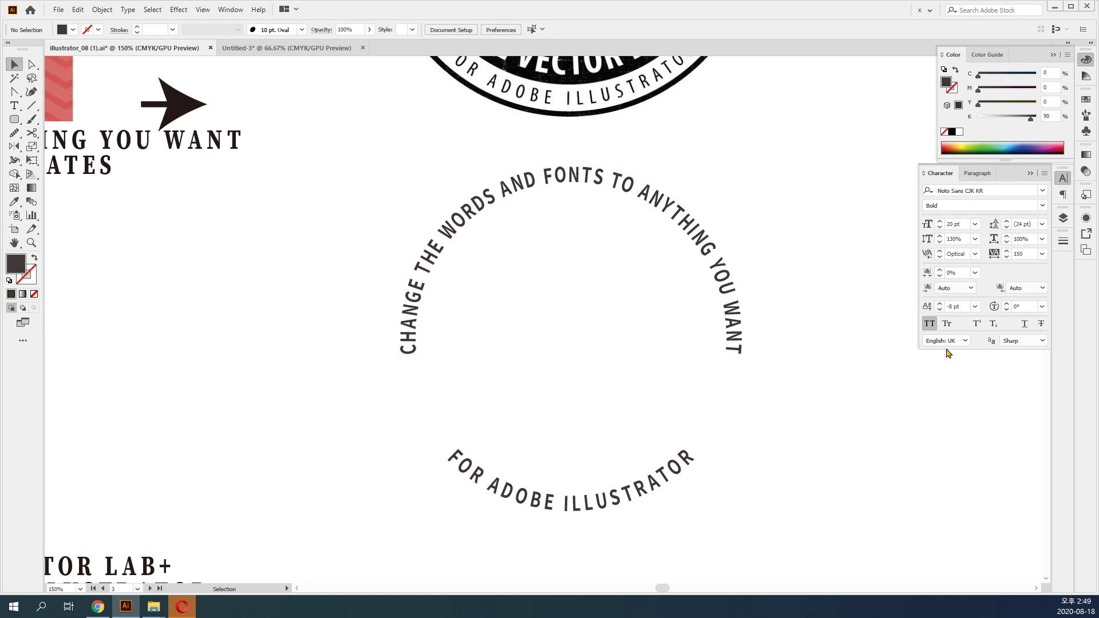
# Show the layer holding the emblem's dark rings behind the curved lettering.
pyautogui.click(1063, 218)
pyautogui.click(922, 266)
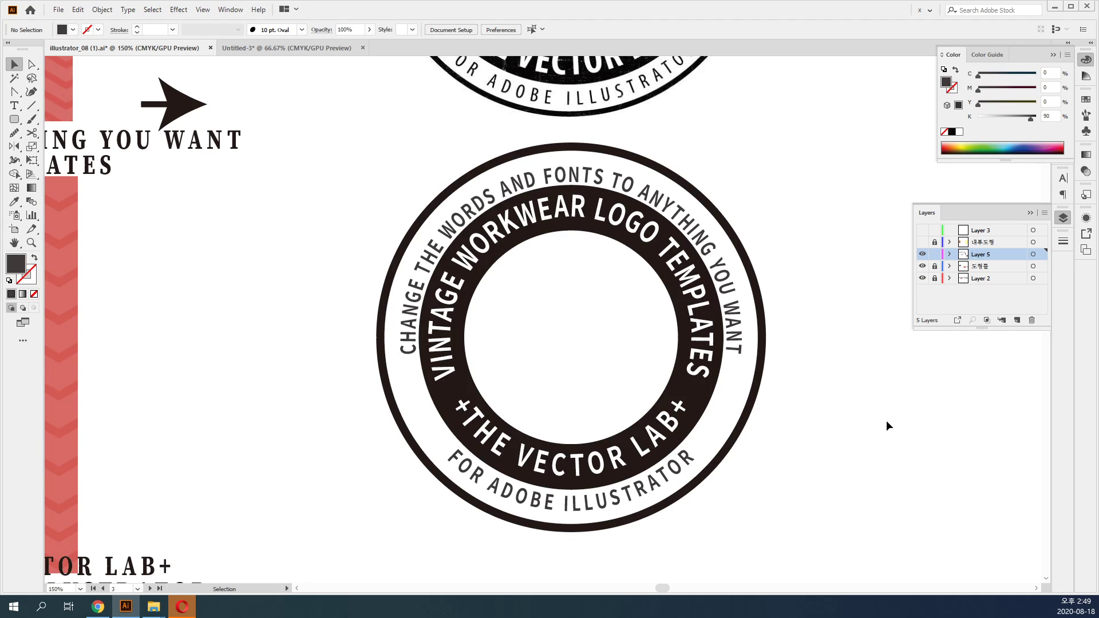
pyautogui.hotkey('ctrl', '=')
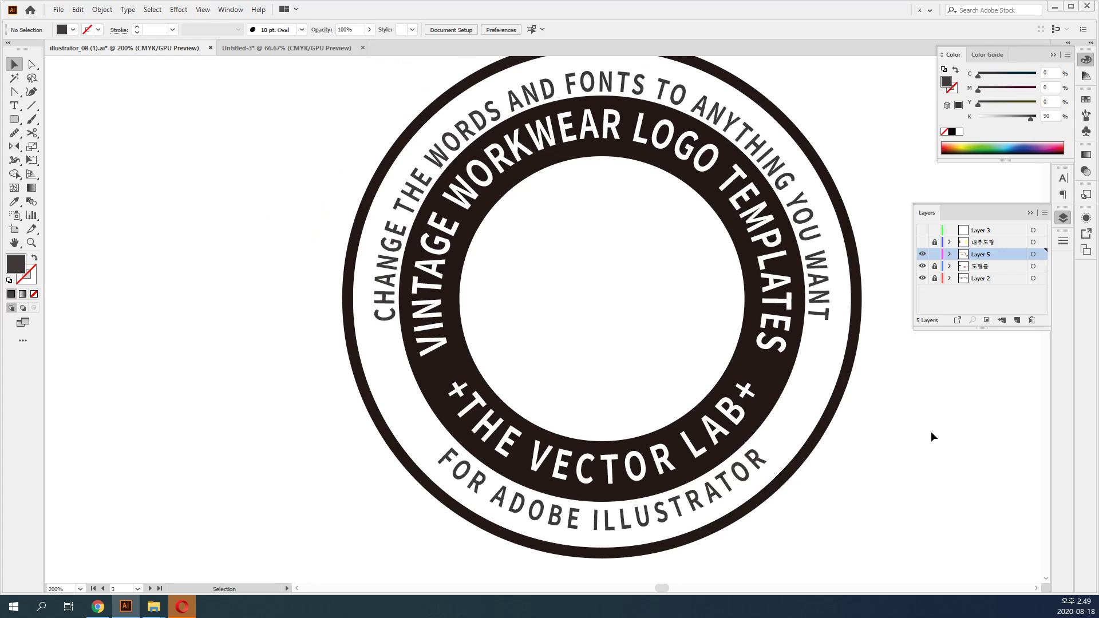
# Scale both outer arc texts up together about their centre, to a font size of about 14.3 pt.
pyautogui.click(816, 355)
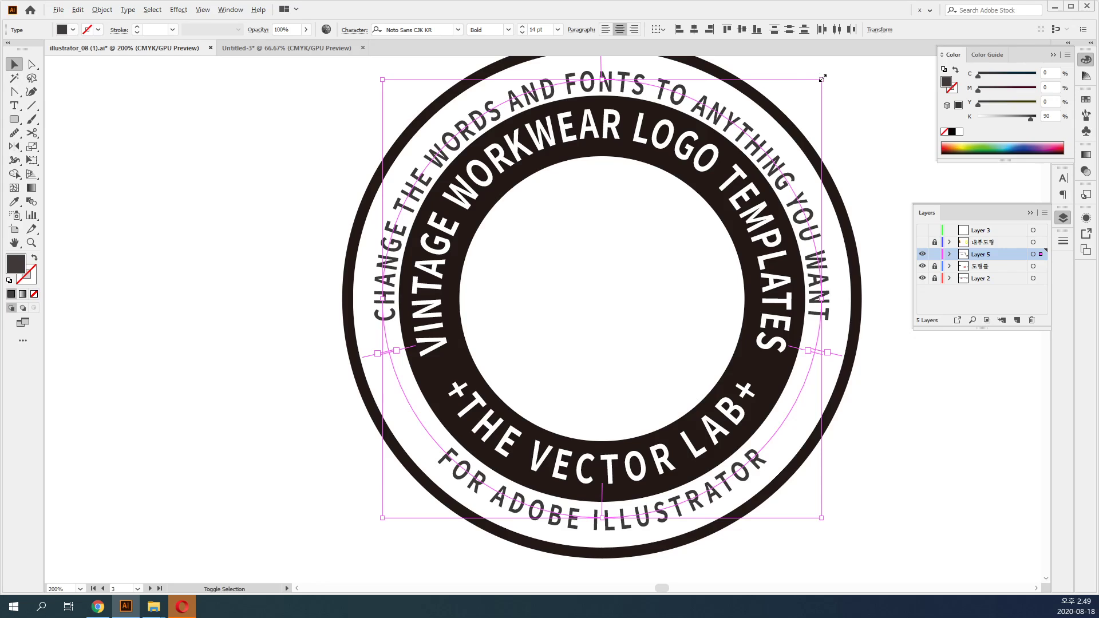
pyautogui.moveTo(822, 78); pyautogui.dragTo(830, 71)
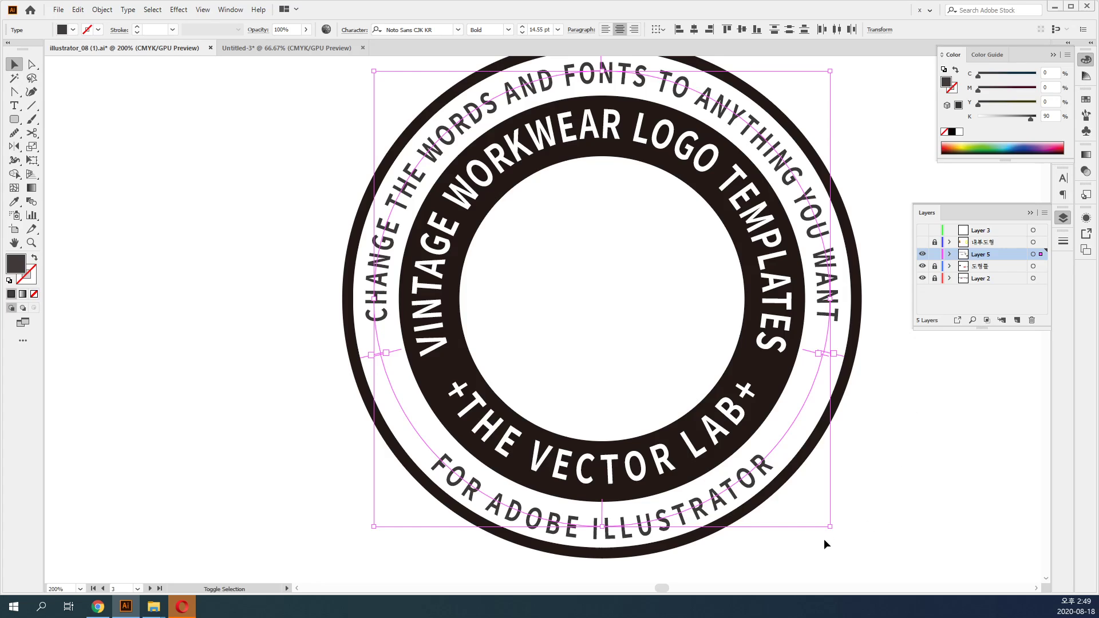
pyautogui.moveTo(831, 529); pyautogui.dragTo(829, 523)
pyautogui.click(897, 532)
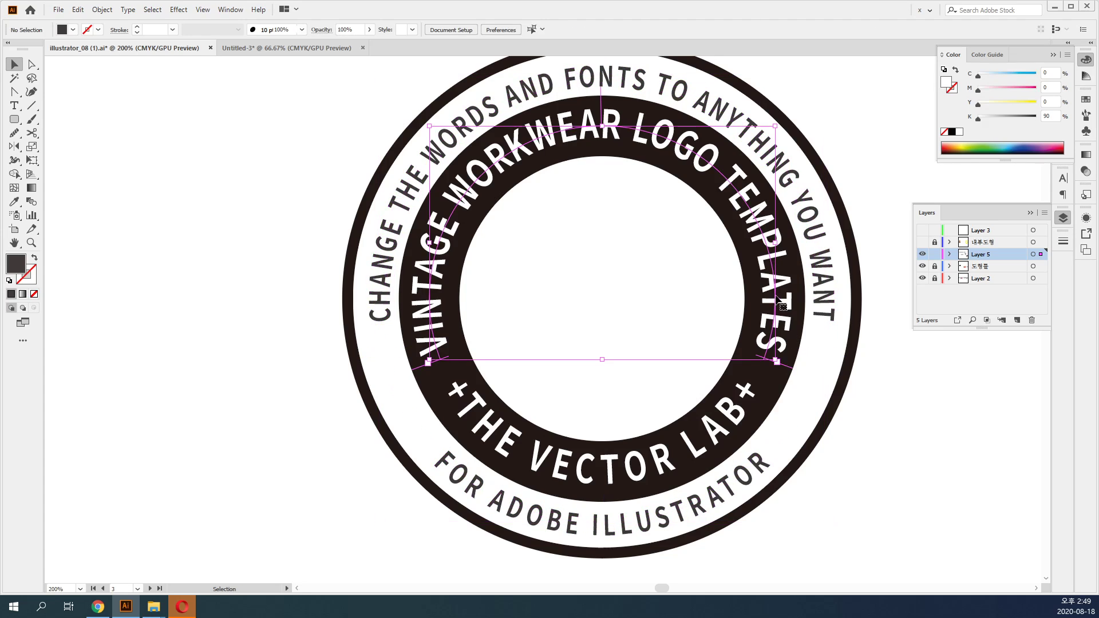
# Set the baseline shift of both inner arc texts to -9 pt.
pyautogui.click(626, 471)
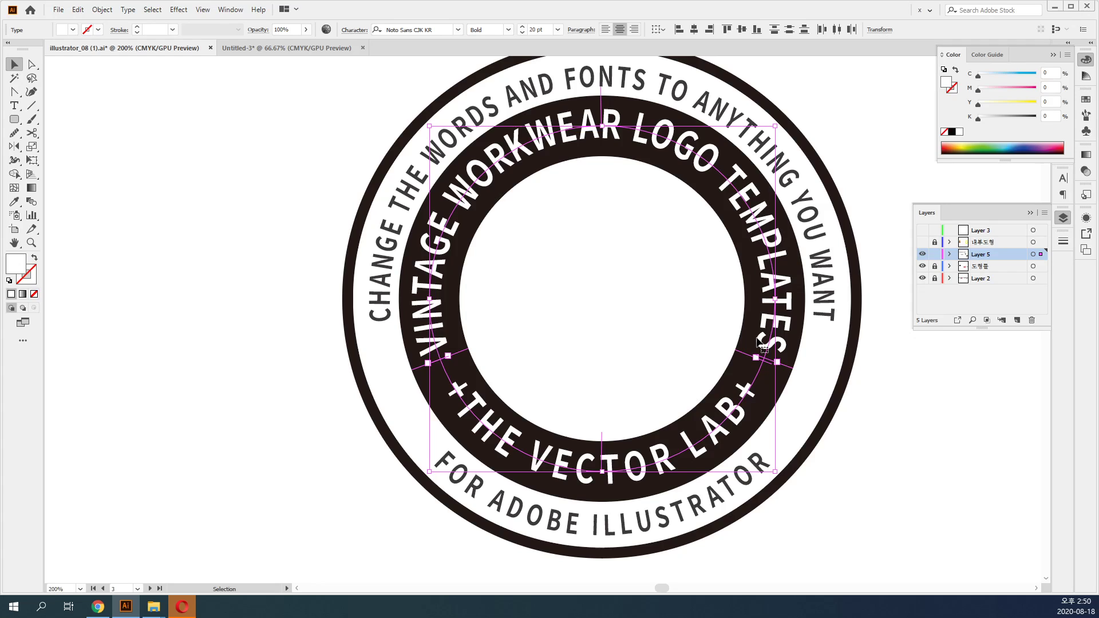
pyautogui.click(1063, 178)
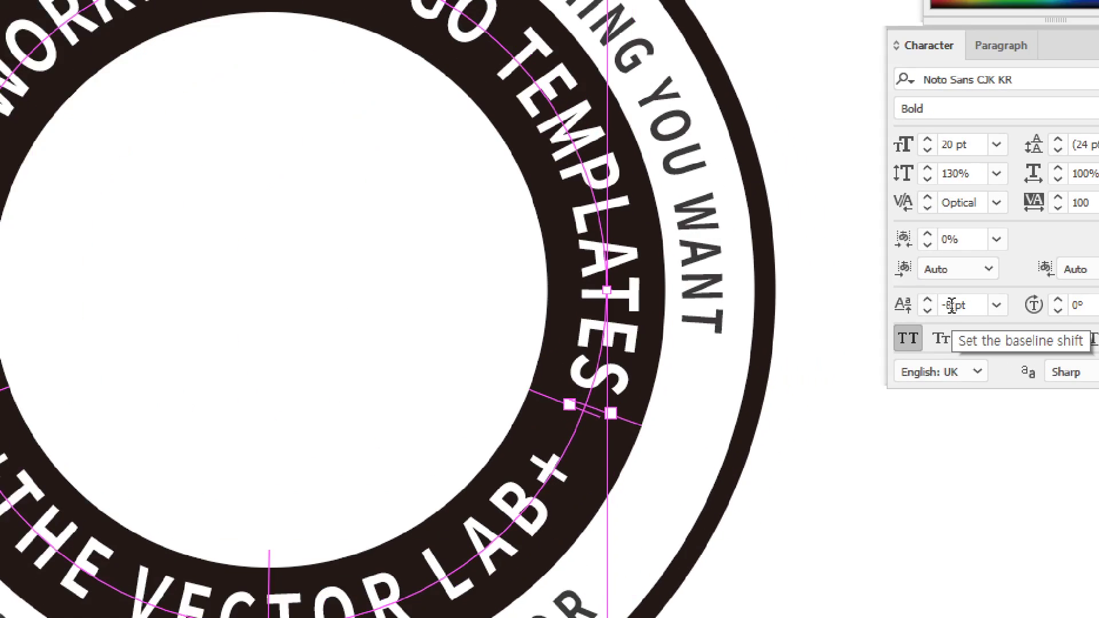
pyautogui.press('Return')
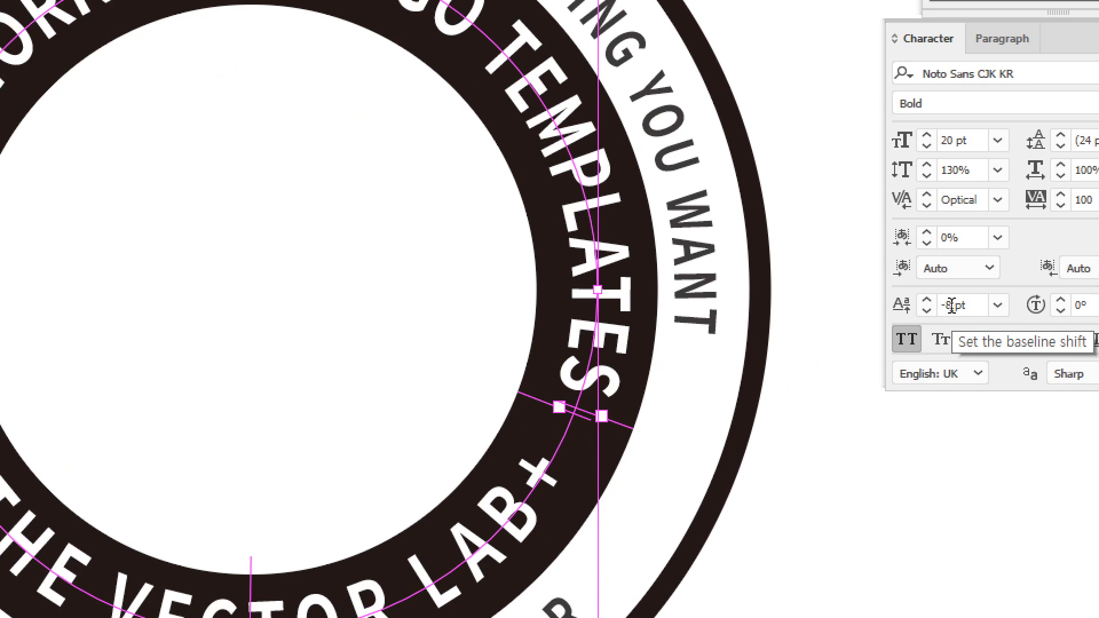
pyautogui.click(928, 310)
pyautogui.click(928, 311)
pyautogui.click(928, 310)
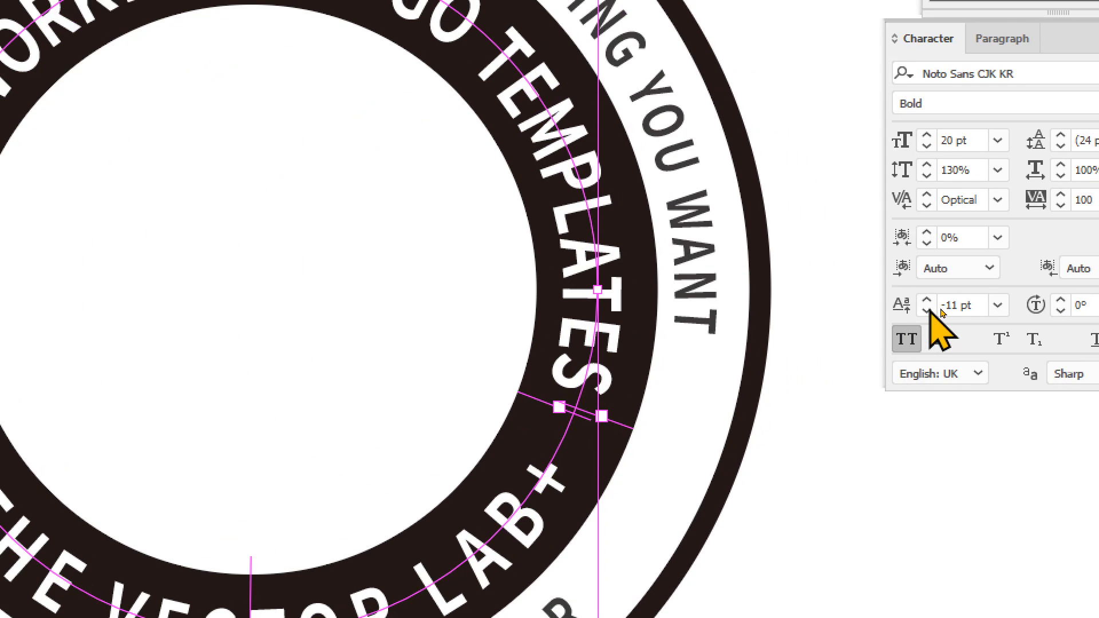
pyautogui.click(928, 311)
pyautogui.click(928, 311)
pyautogui.click(927, 300)
pyautogui.click(926, 300)
pyautogui.click(927, 300)
pyautogui.click(926, 300)
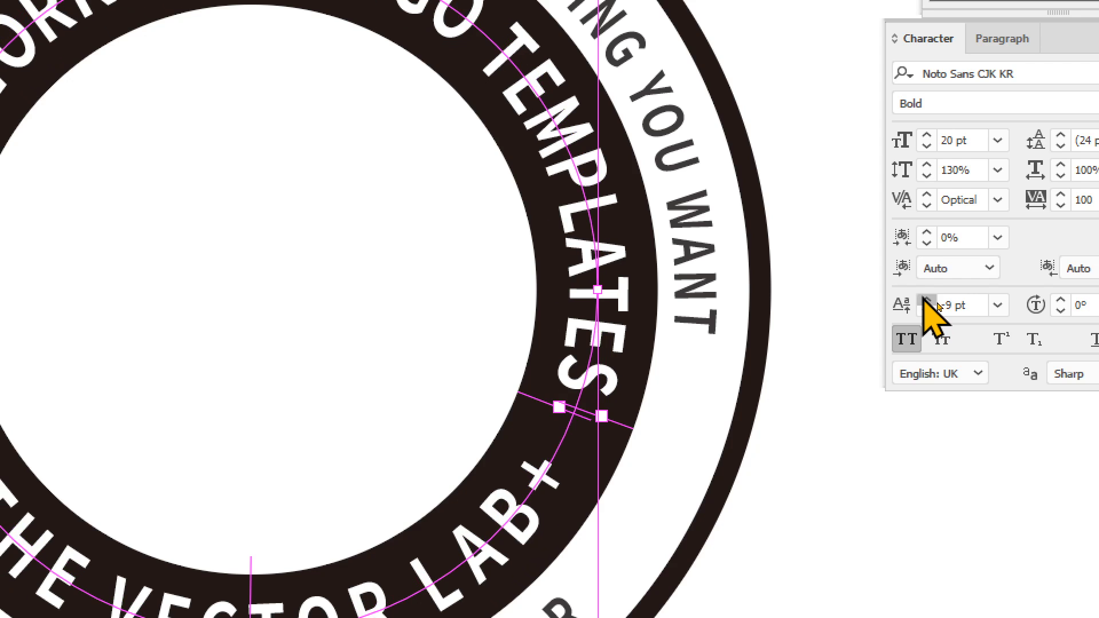
pyautogui.click(926, 300)
pyautogui.click(927, 300)
pyautogui.click(927, 300)
pyautogui.doubleClick(927, 300)
pyautogui.click(928, 311)
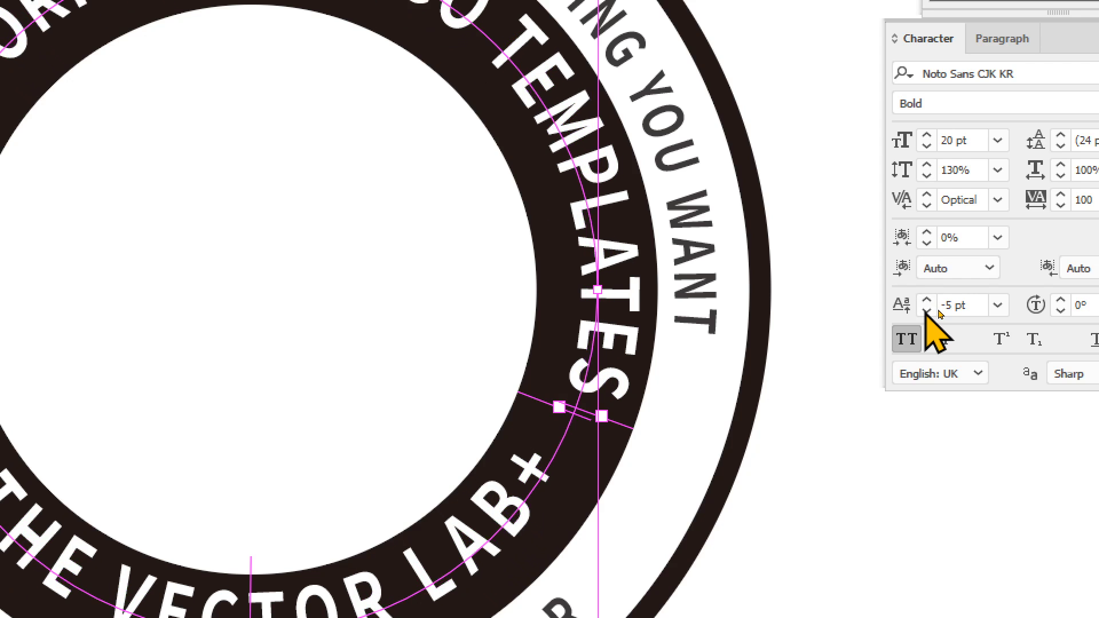
pyautogui.click(928, 310)
pyautogui.click(928, 311)
pyautogui.click(928, 311)
pyautogui.click(928, 310)
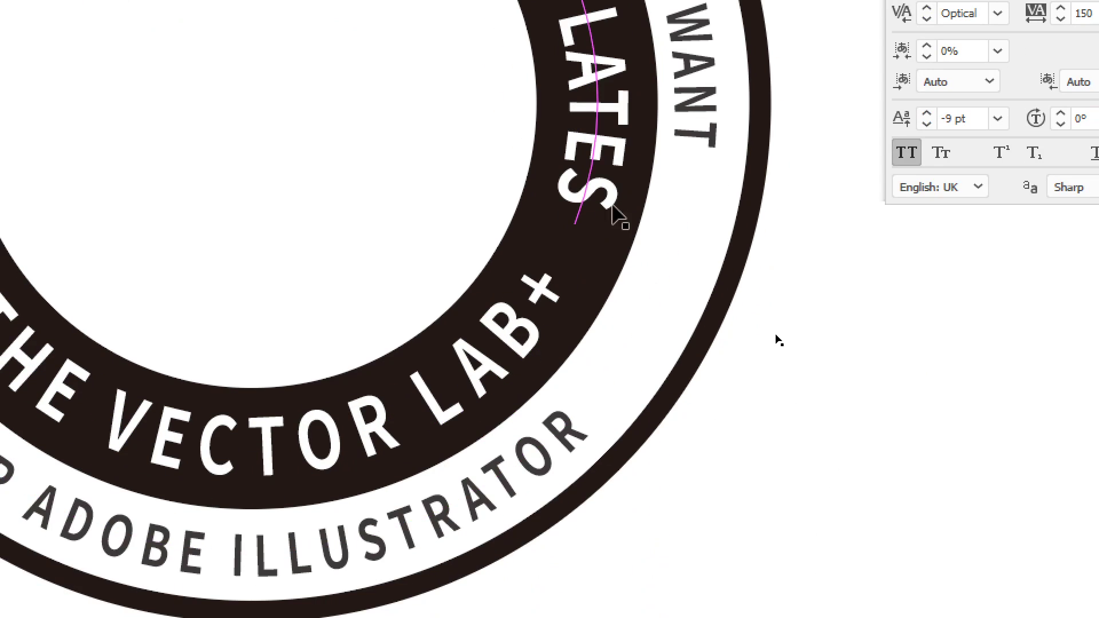
# Set the baseline shift of the inner upper text to -10 pt and of the inner lower text to -8 pt.
pyautogui.click(613, 207)
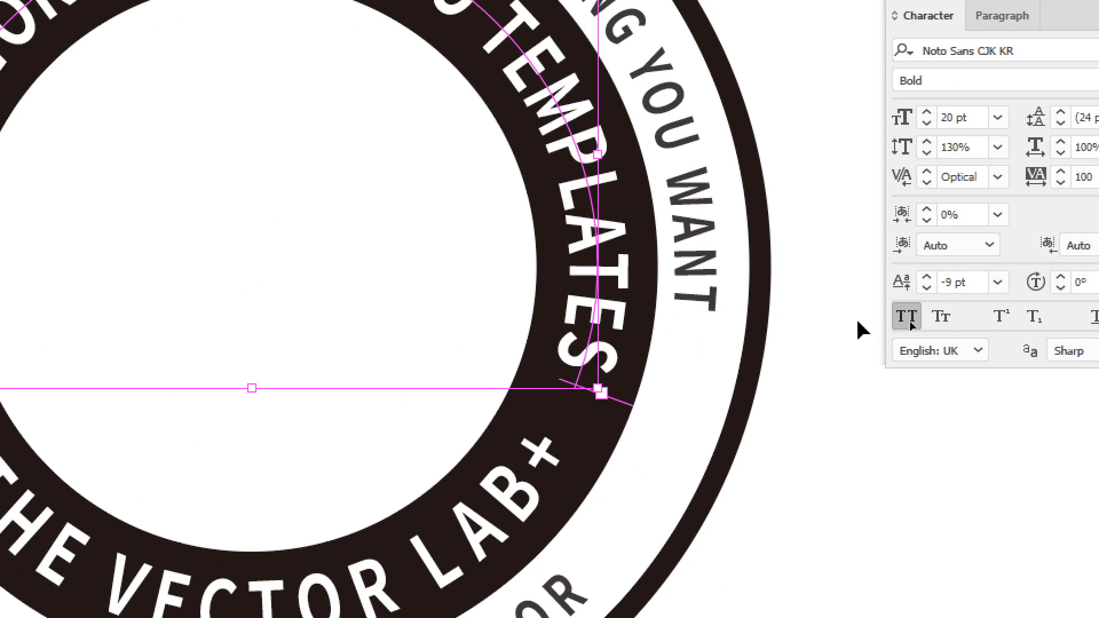
pyautogui.click(928, 288)
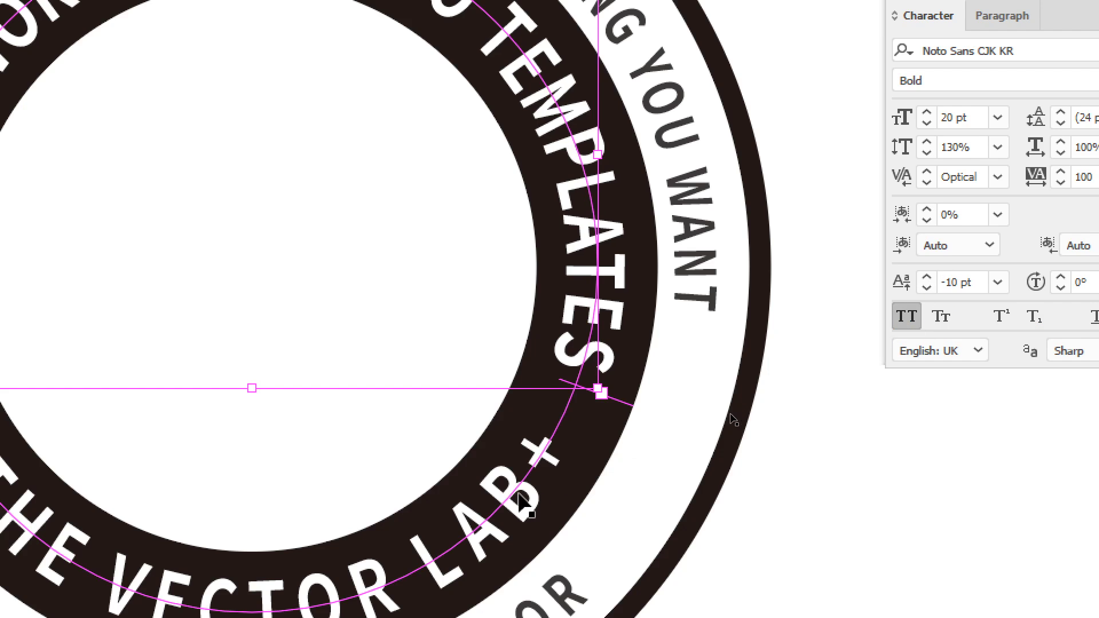
pyautogui.hotkey('ctrl', 'z')
pyautogui.hotkey('ctrl', 'z')
pyautogui.click(928, 277)
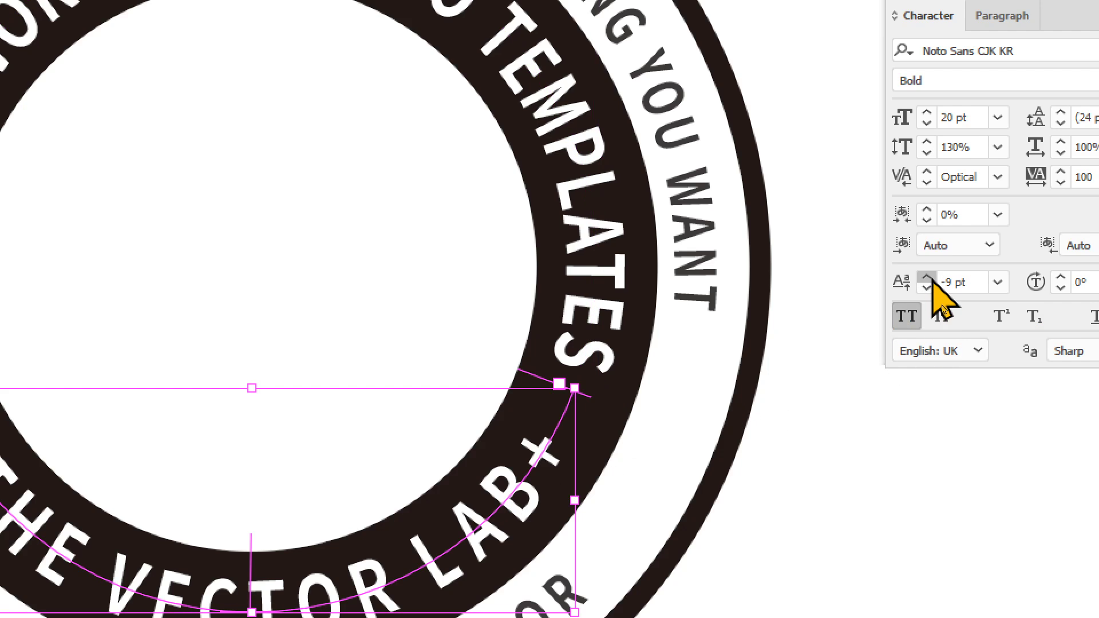
pyautogui.click(905, 413)
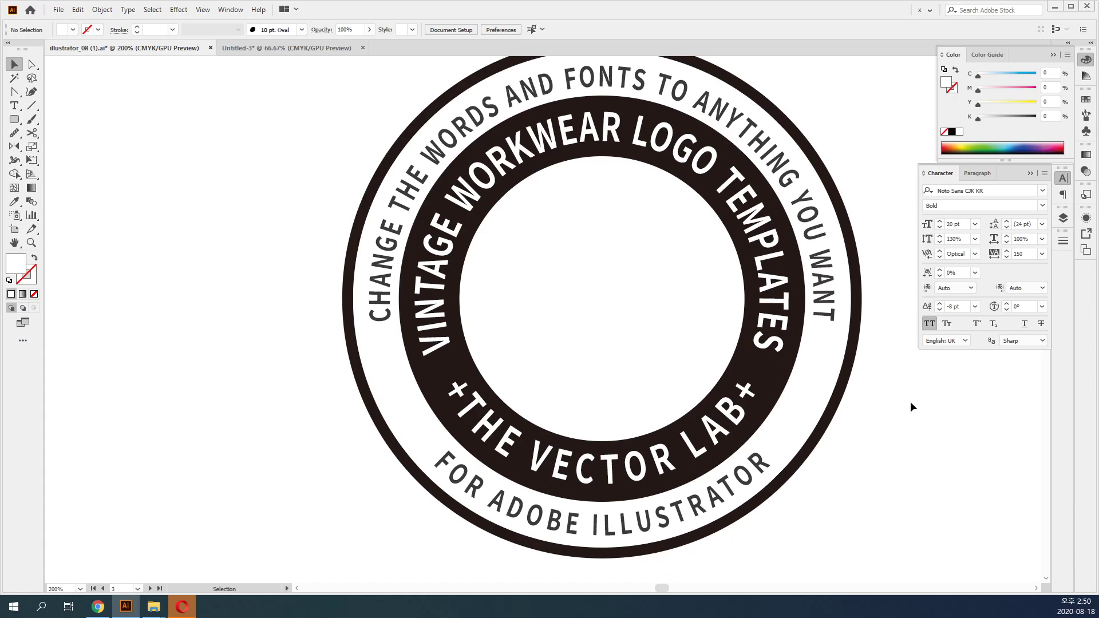
pyautogui.hotkey('ctrl', 'z')
pyautogui.hotkey('ctrl', 'z')
pyautogui.hotkey('ctrl', 'z')
pyautogui.hotkey('ctrl', 'z')
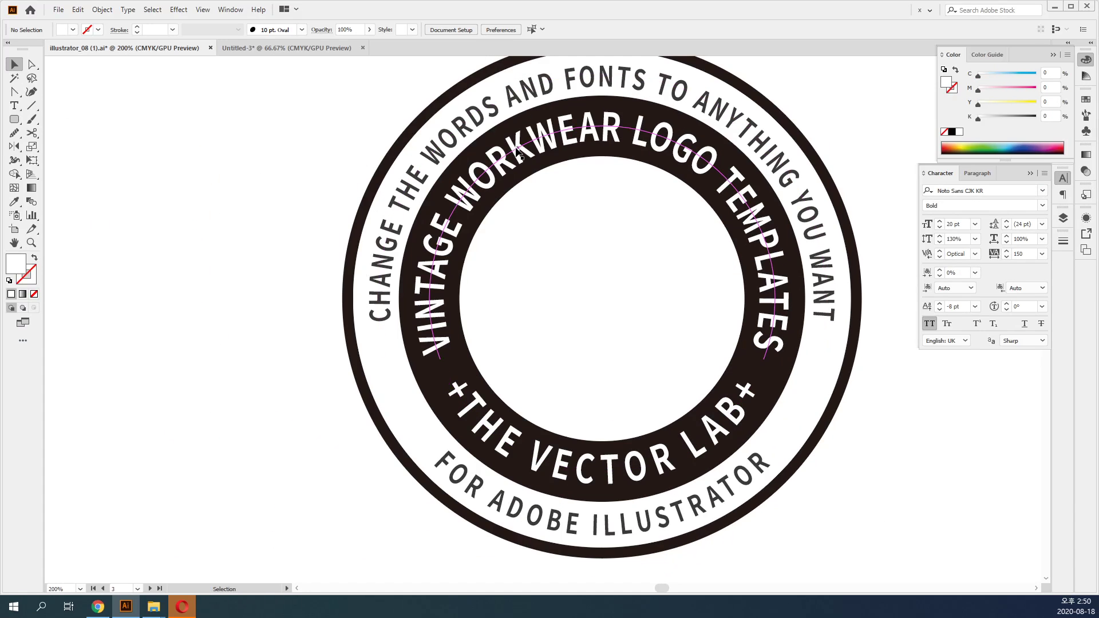
pyautogui.hotkey('ctrl', 'z')
pyautogui.hotkey('ctrl', 'z')
pyautogui.hotkey('ctrl', 'z')
pyautogui.hotkey('ctrl', 'z')
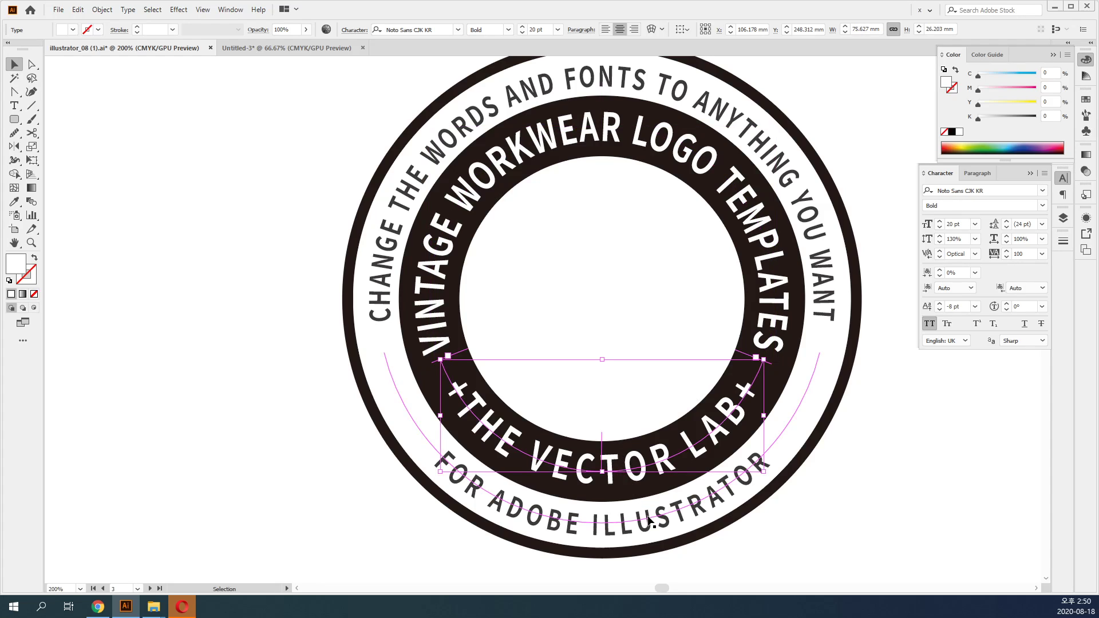
pyautogui.click(823, 258)
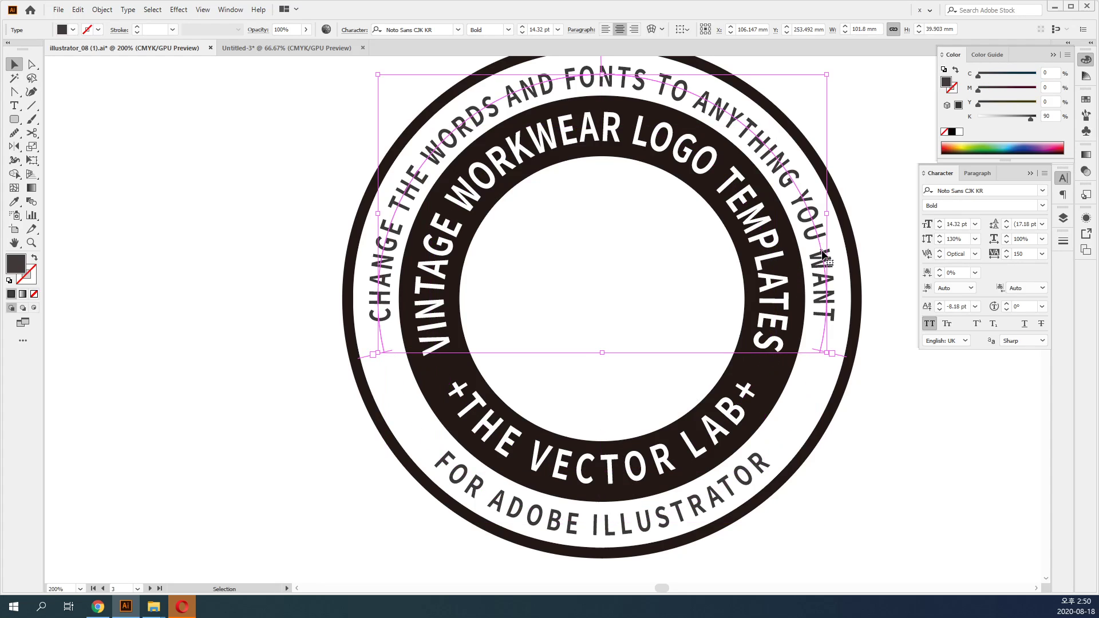
pyautogui.click(894, 411)
# Show the 내부도형 layer containing the anchor and select all four curved texts.
pyautogui.click(1063, 218)
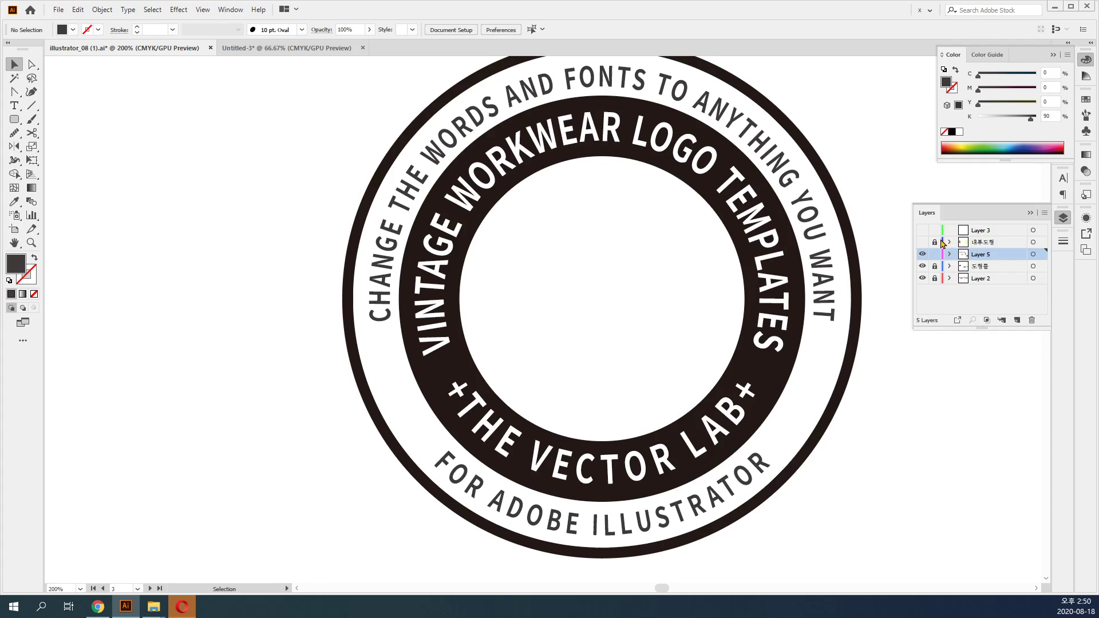
pyautogui.click(922, 242)
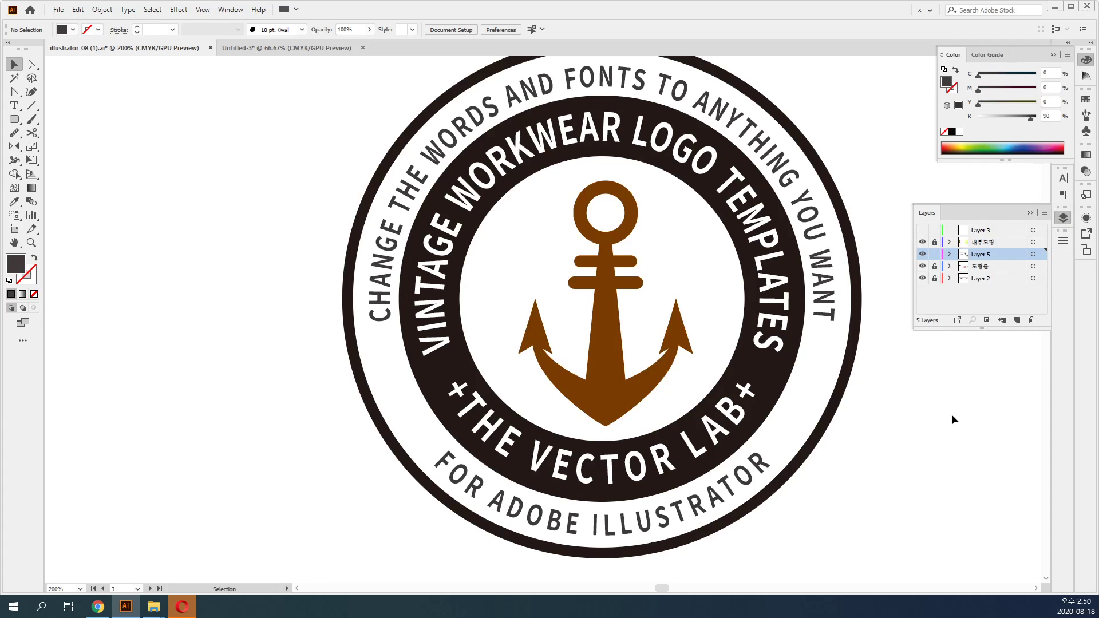
pyautogui.moveTo(881, 492); pyautogui.dragTo(479, 282)
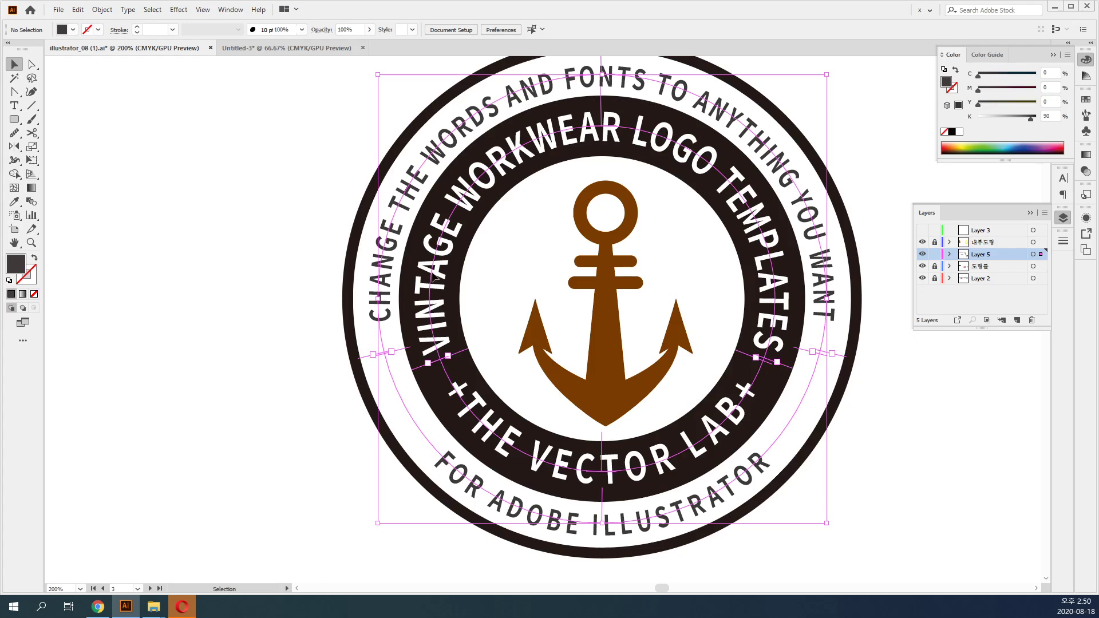
# Lock and hide Layer 5 containing the curved texts, and unlock the 도형틀 layer containing the rings.
pyautogui.click(935, 255)
pyautogui.click(922, 254)
pyautogui.click(922, 267)
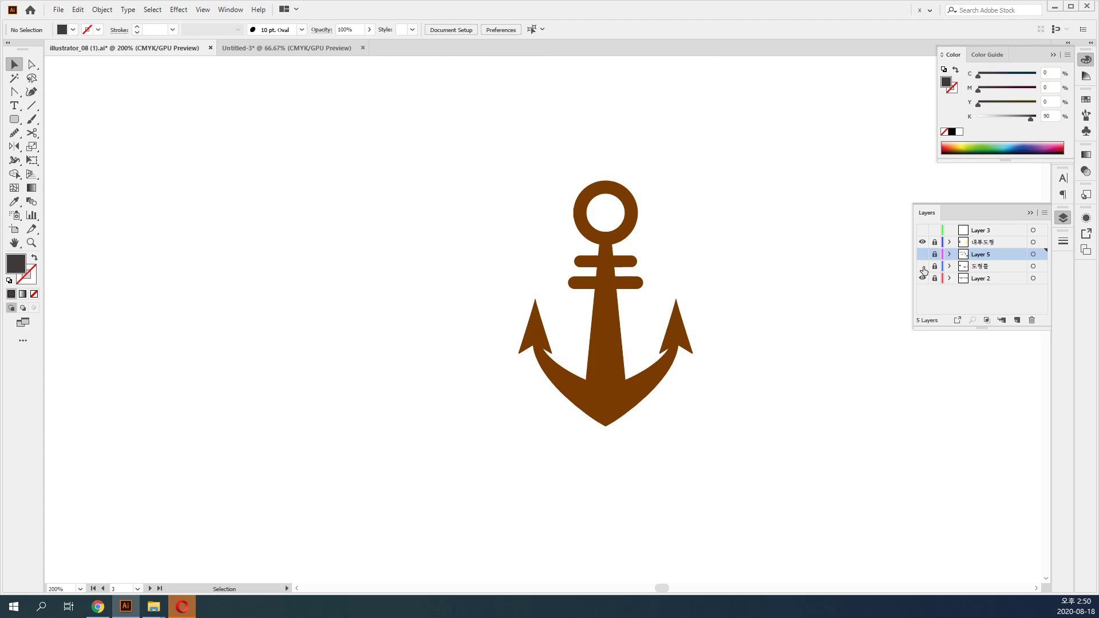
pyautogui.click(922, 266)
pyautogui.click(935, 266)
# Expand the strokes of both rings into filled shapes and check them in outline view.
pyautogui.moveTo(887, 447); pyautogui.dragTo(703, 293)
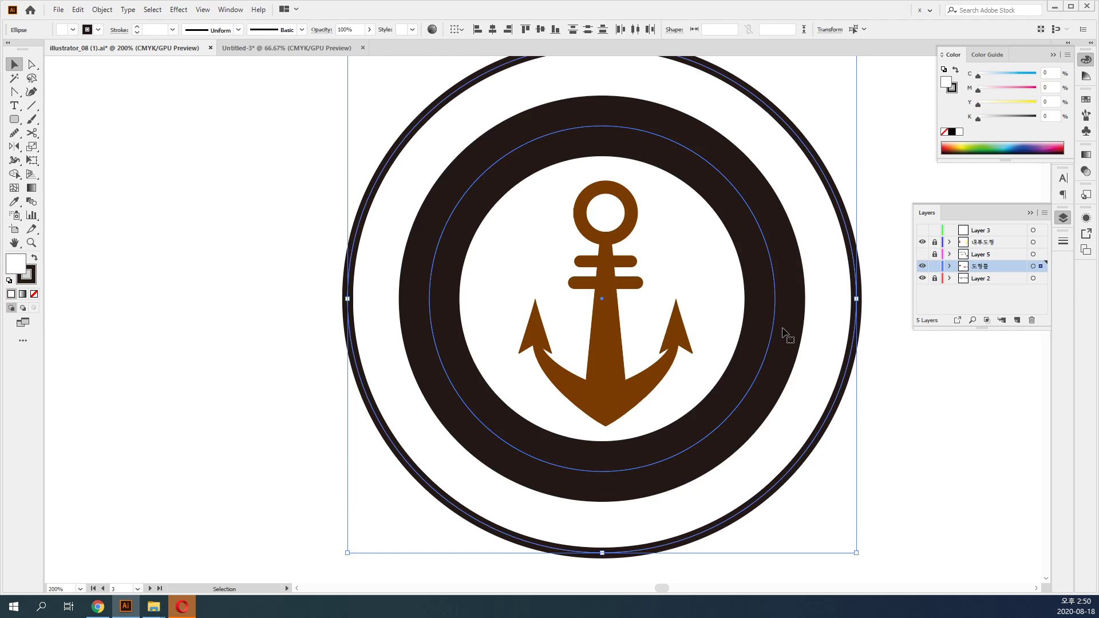
pyautogui.click(102, 10)
pyautogui.click(154, 144)
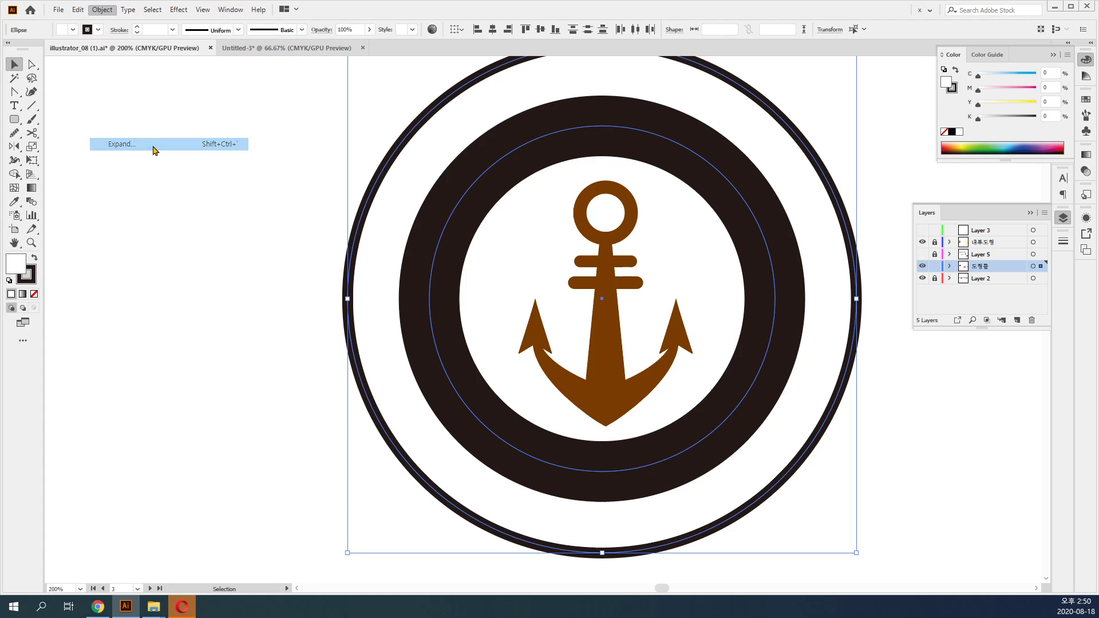
pyautogui.click(325, 348)
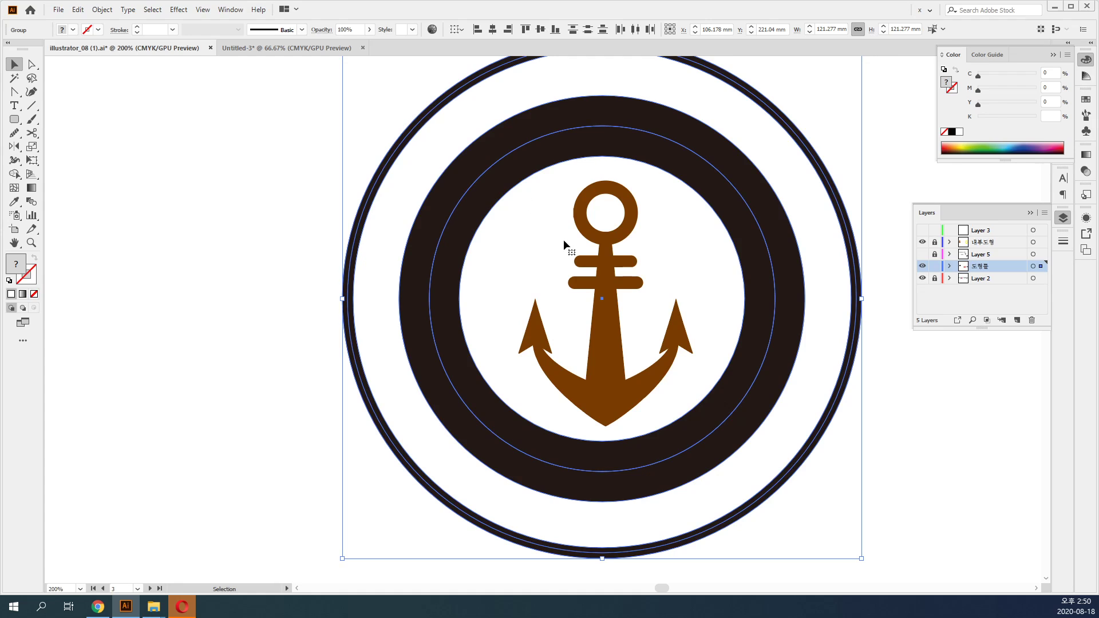
pyautogui.click(932, 448)
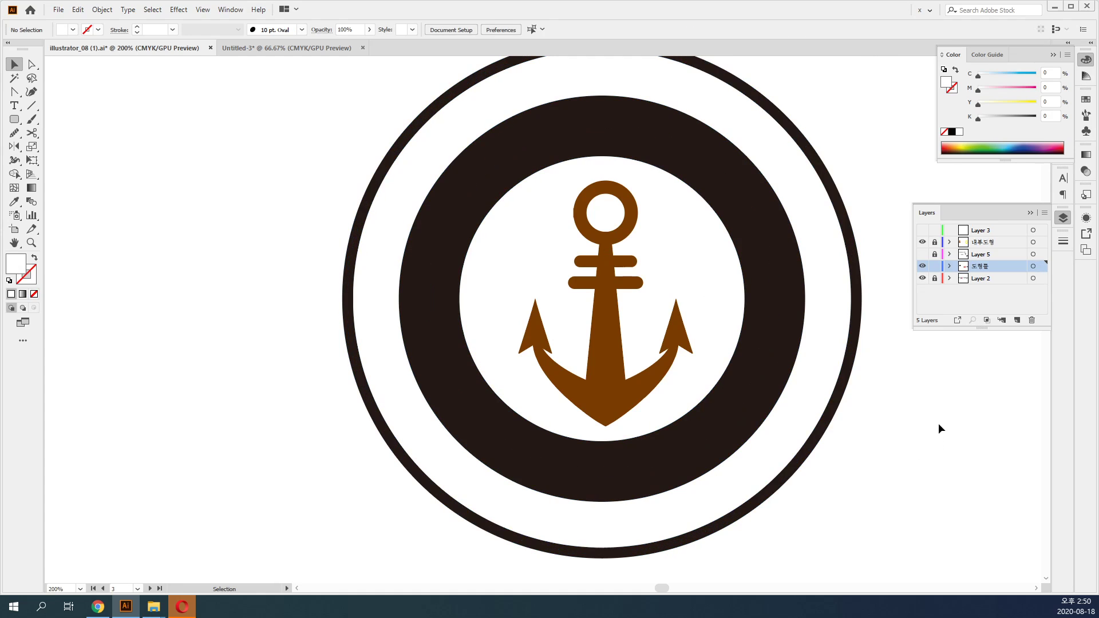
pyautogui.hotkey('ctrl', 'y')
pyautogui.hotkey('ctrl', 'y')
# Show the curved texts on Layer 5 again and lock the 도형틀 layer.
pyautogui.click(922, 265)
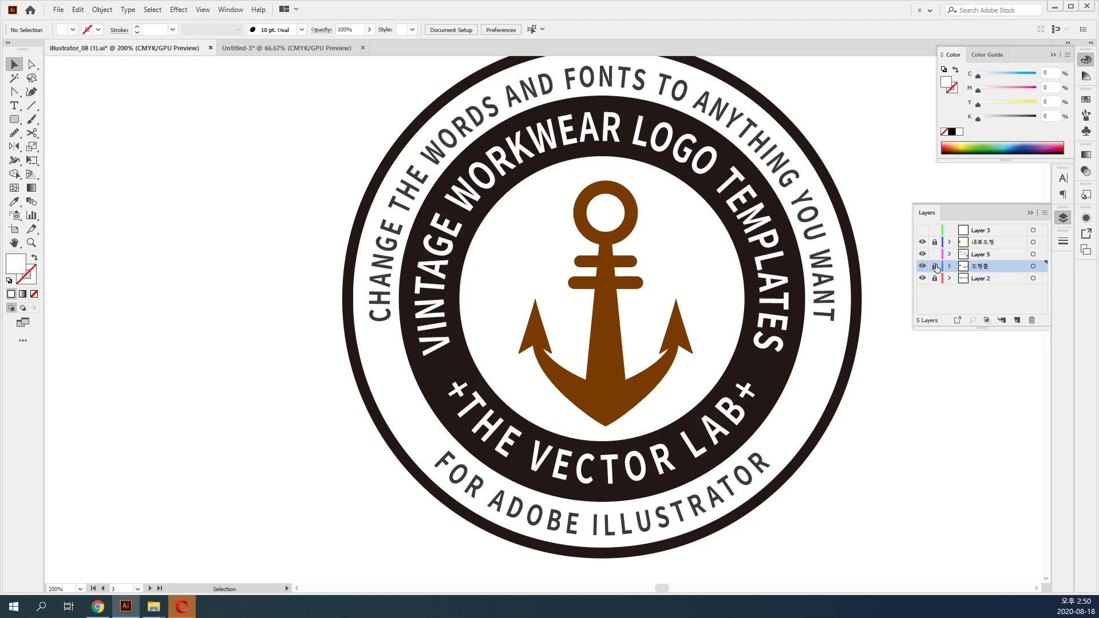
pyautogui.click(503, 162)
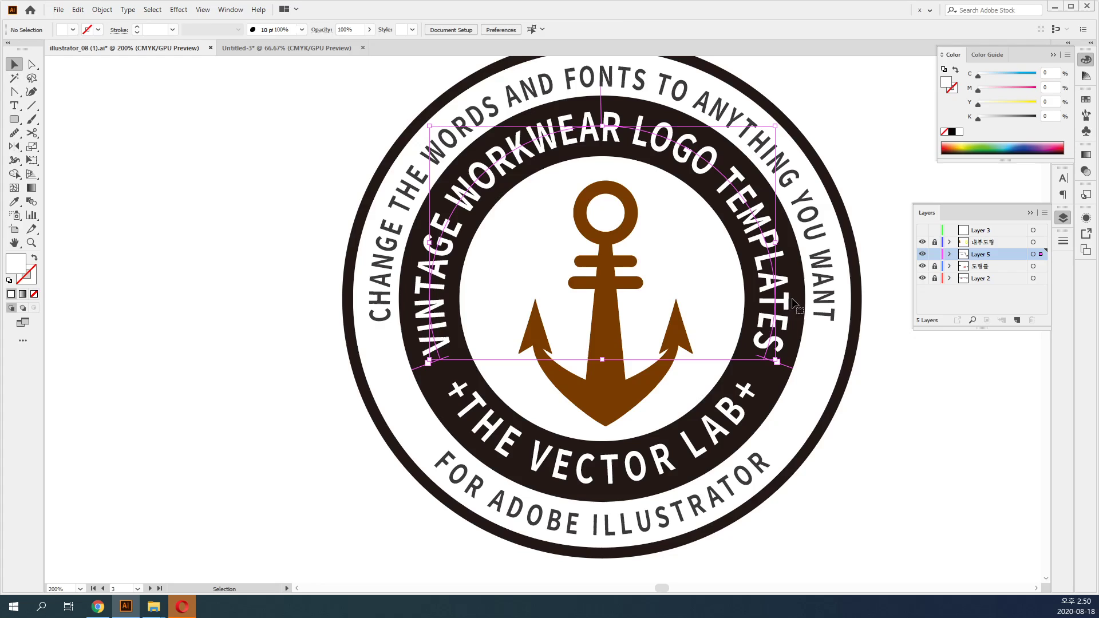
pyautogui.click(911, 525)
pyautogui.click(397, 181)
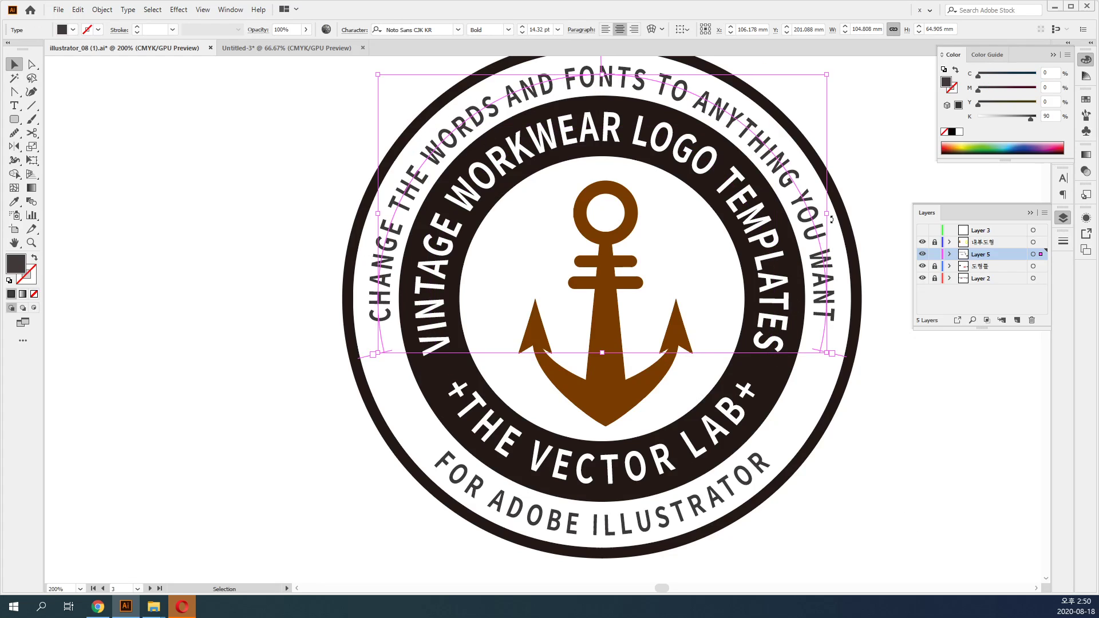
pyautogui.moveTo(832, 144); pyautogui.dragTo(768, 163)
pyautogui.click(789, 146)
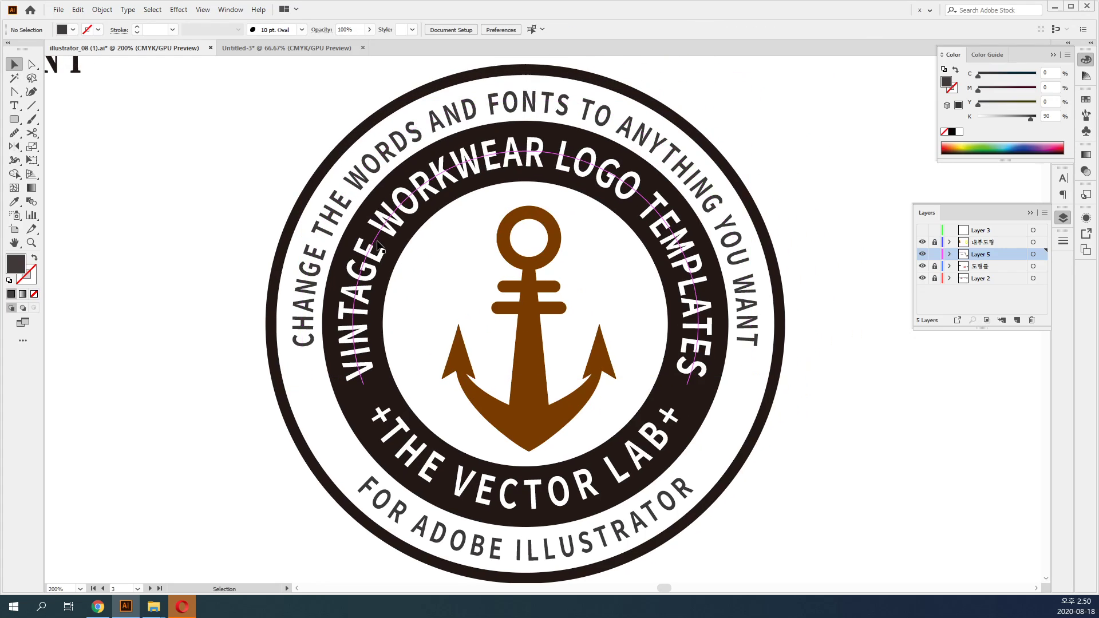
# Replace the inner upper text with "XIDO'S DESIGN SCHOOL".
pyautogui.click(378, 245)
pyautogui.press('t')
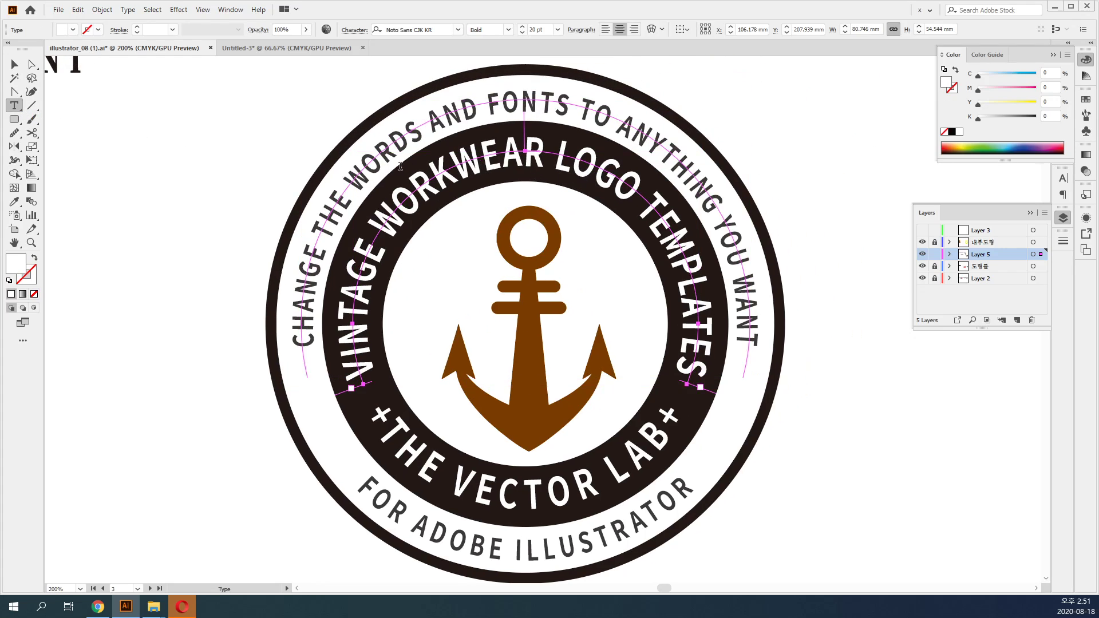
pyautogui.click(450, 179)
pyautogui.hotkey('ctrl', 'a')
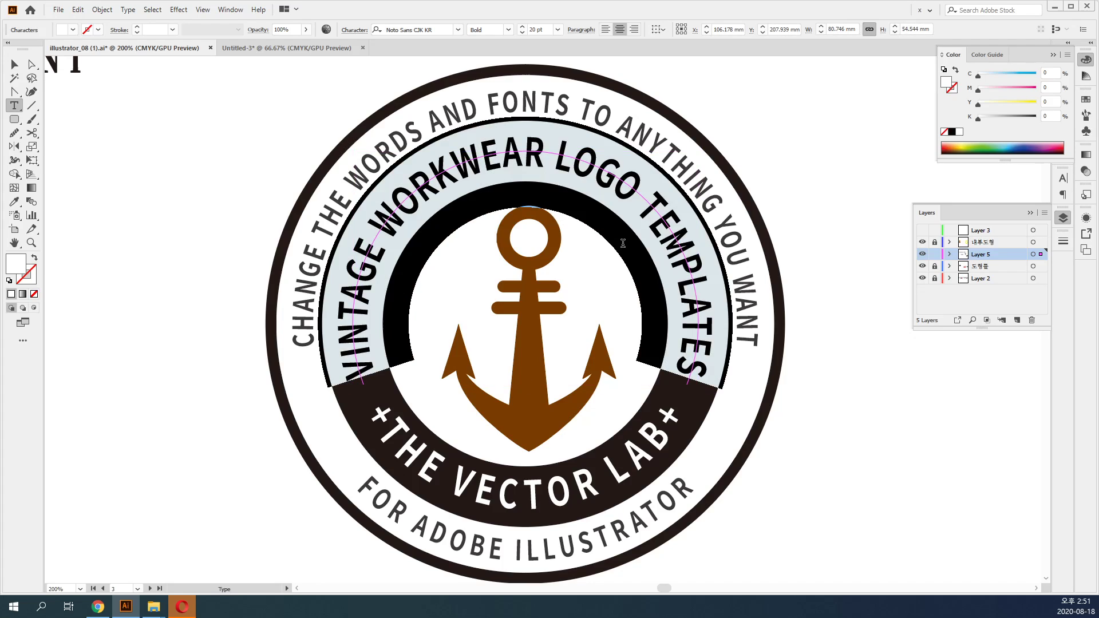
pyautogui.write('WE')
pyautogui.press('BackSpace')
pyautogui.press('BackSpace')
pyautogui.write('X')
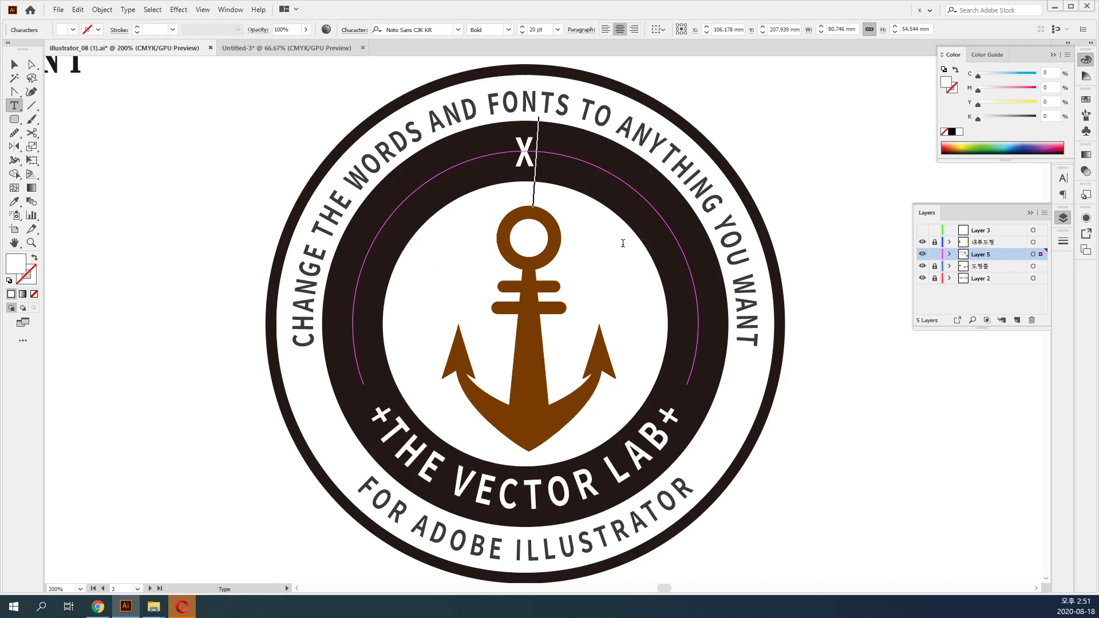
pyautogui.write("IDO'S")
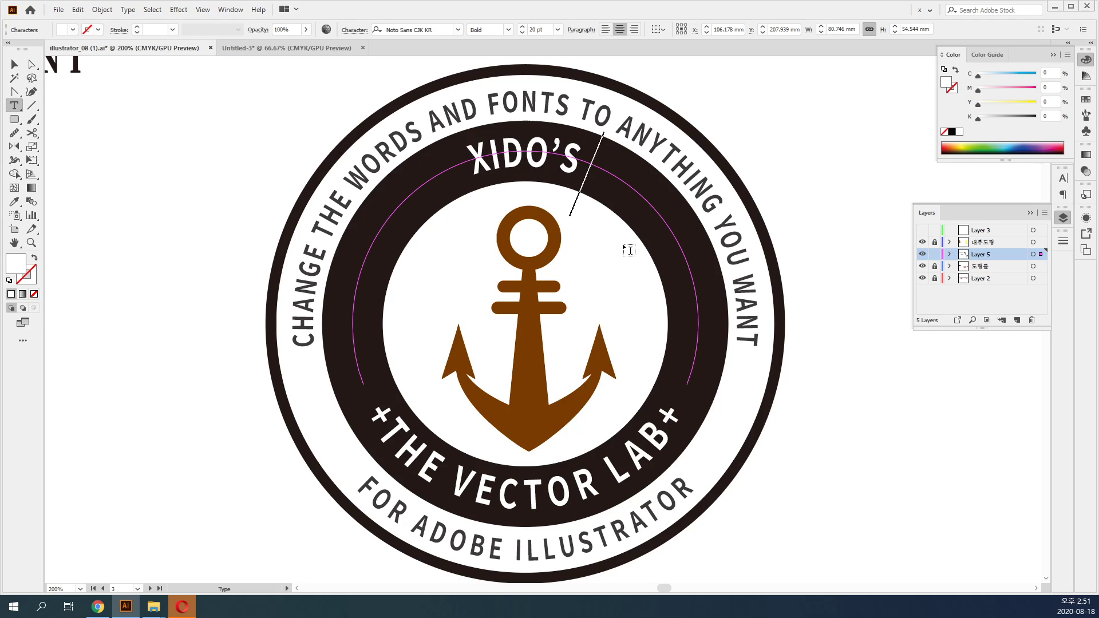
pyautogui.write(' DESIGN SC')
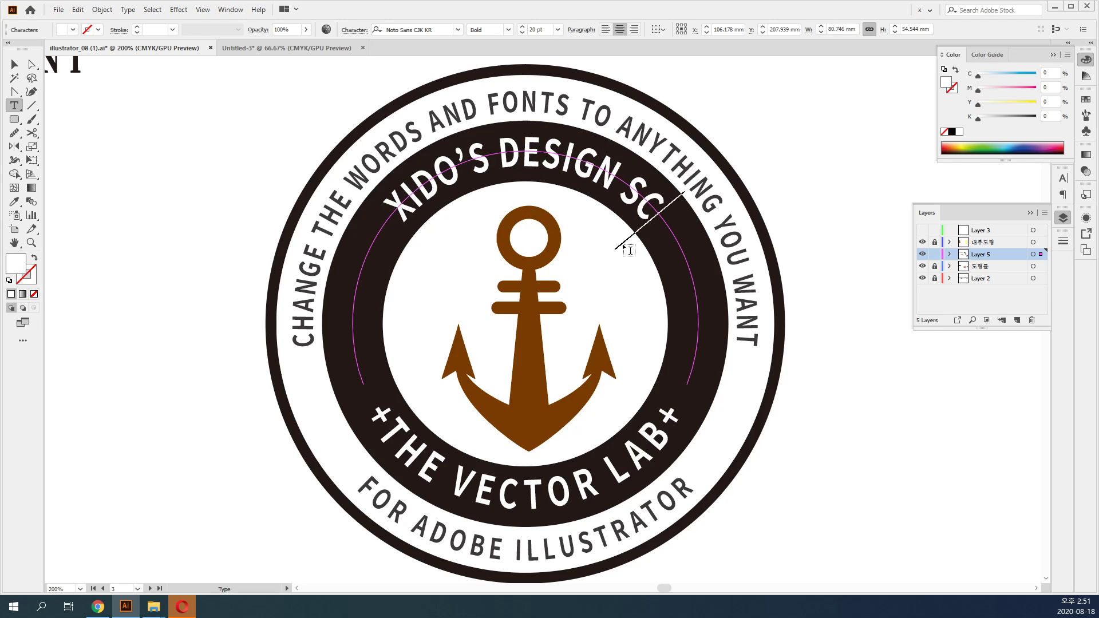
pyautogui.write('HOOL')
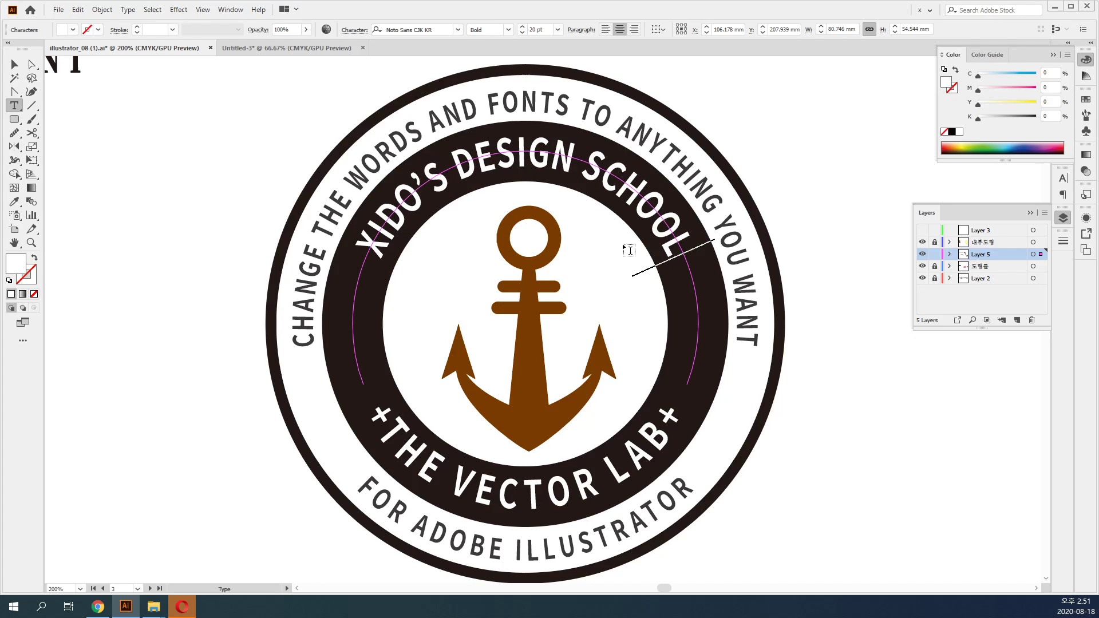
# Add "WELCOME TO" in front of the inner upper text.
pyautogui.press('Home')
pyautogui.write('WELCO')
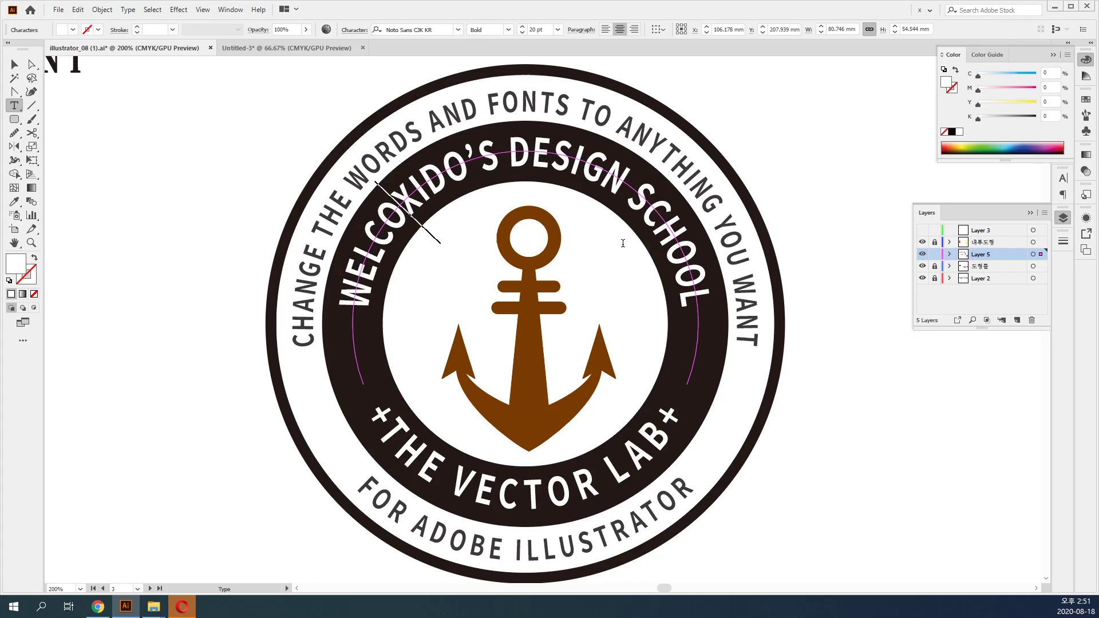
pyautogui.write('ME TO')
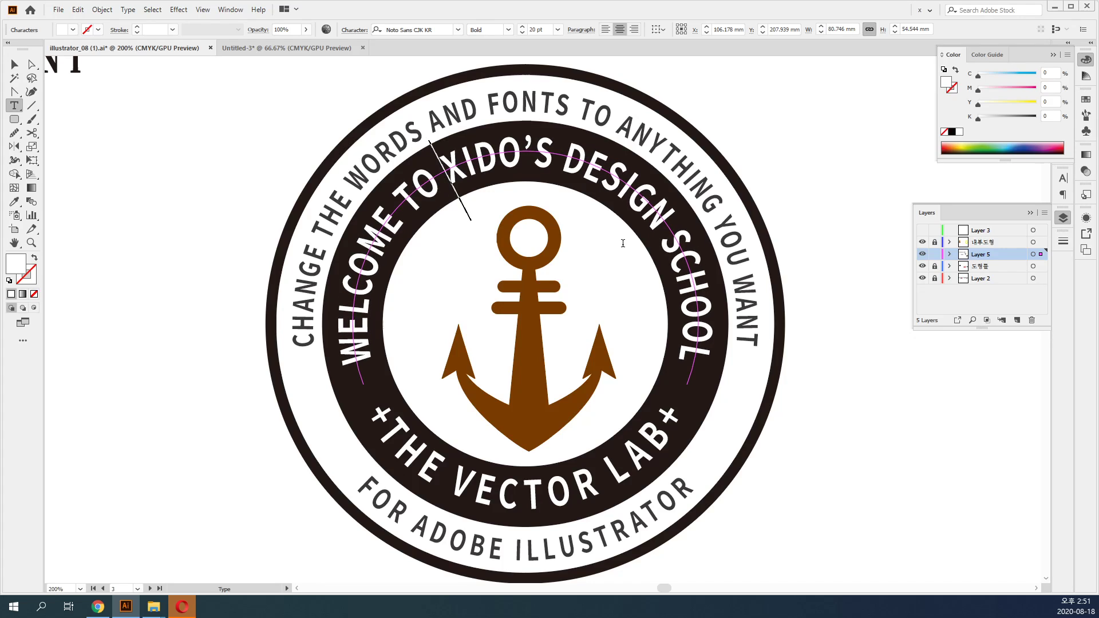
pyautogui.press('Escape')
pyautogui.click(837, 401)
# Replace the inner lower text with "IT'S EXCELLENT".
pyautogui.scroll(-1, 837, 401)
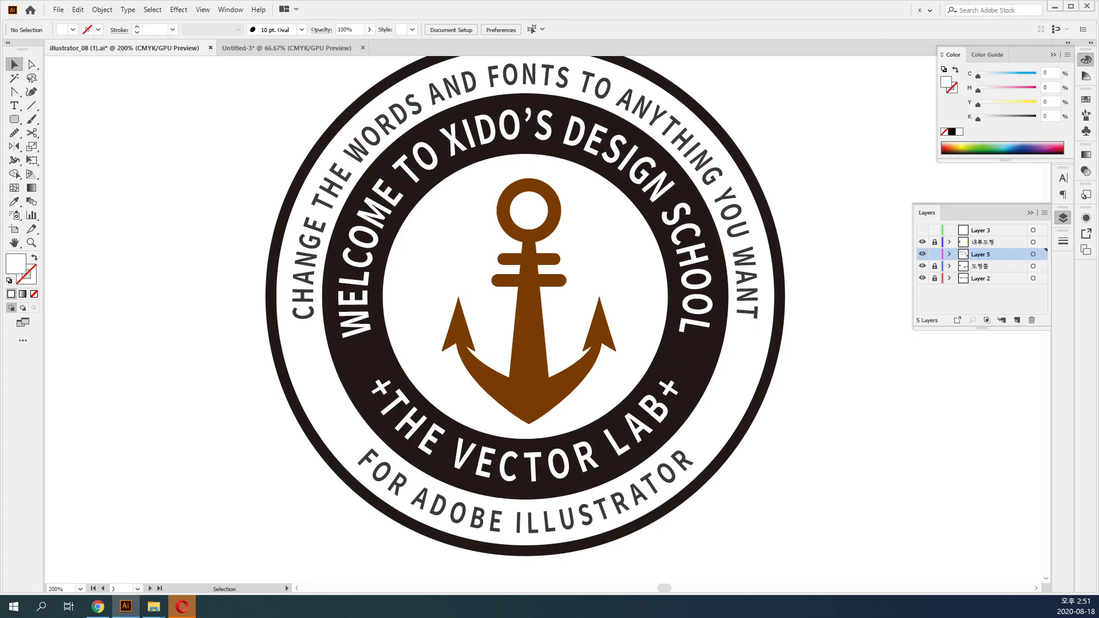
pyautogui.press('t')
pyautogui.click(494, 521)
pyautogui.hotkey('ctrl', 'a')
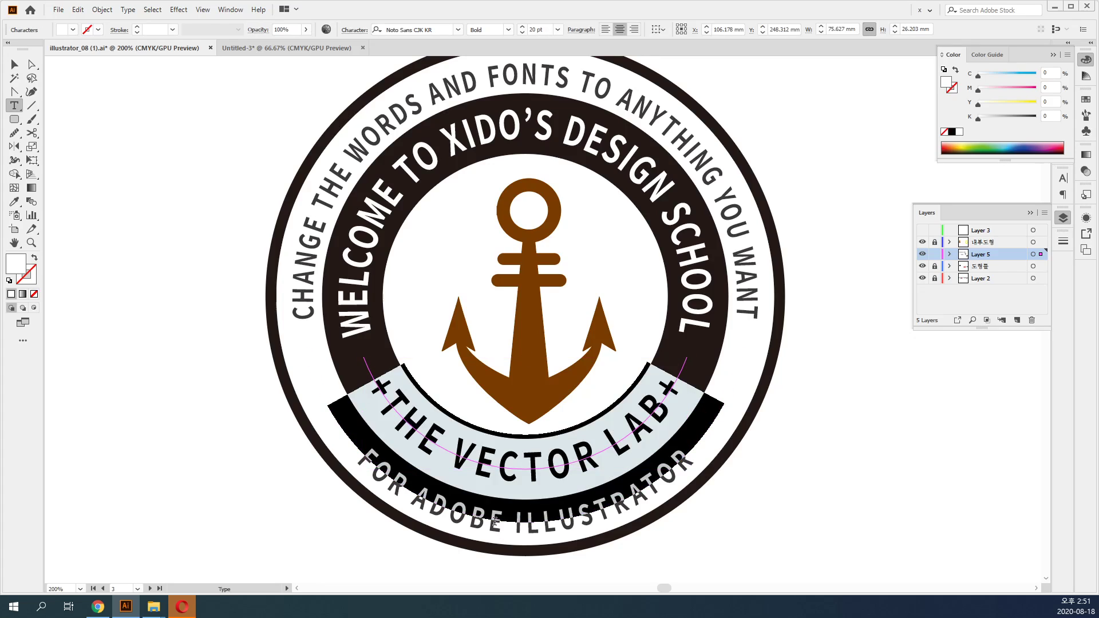
pyautogui.write("IT'S V")
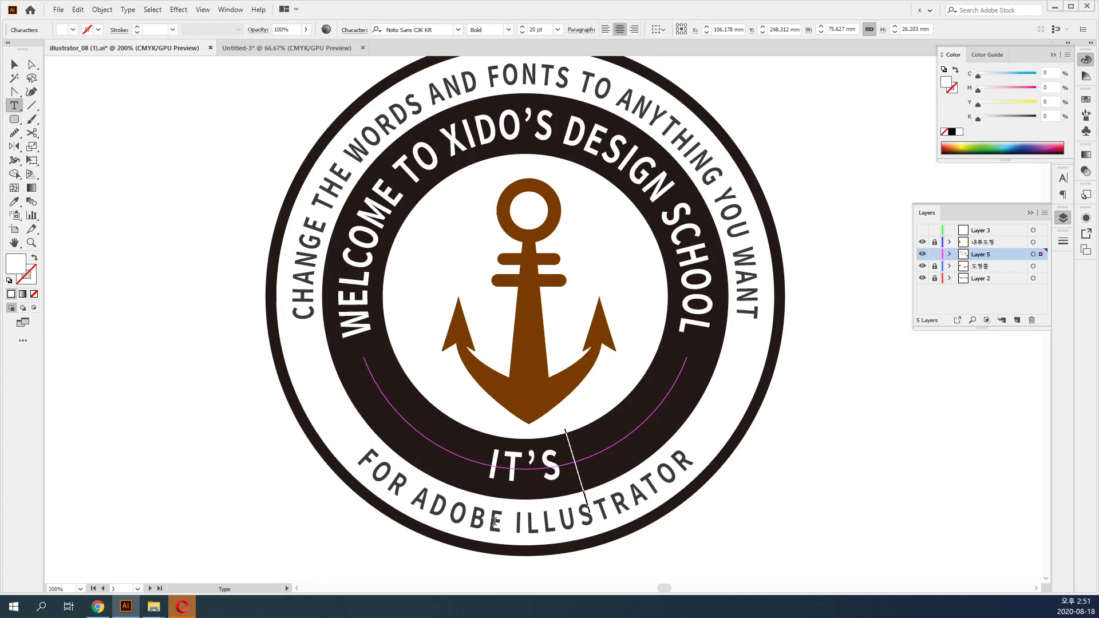
pyautogui.write('ERO')
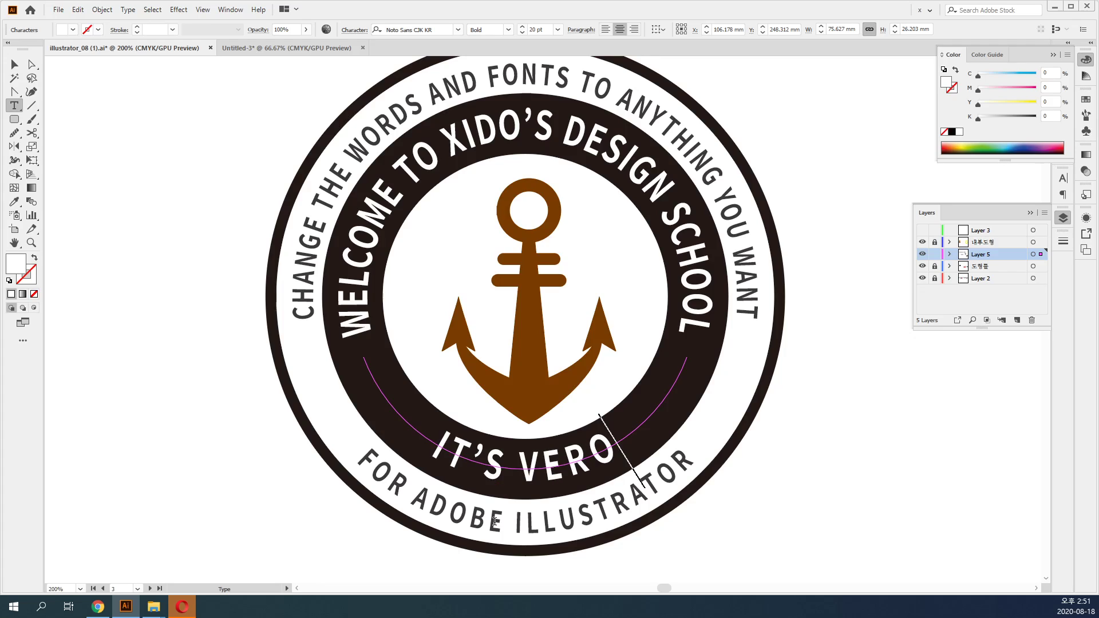
pyautogui.press('BackSpace')
pyautogui.press('BackSpace')
pyautogui.press('BackSpace')
pyautogui.press('BackSpace')
pyautogui.write('EXCE')
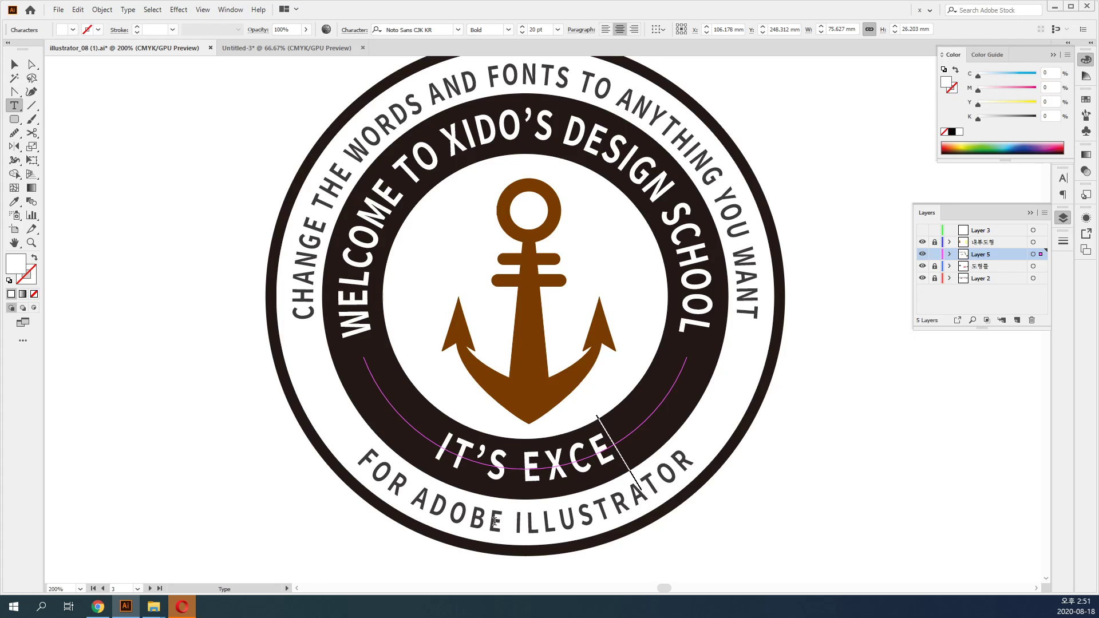
pyautogui.write('LLENT')
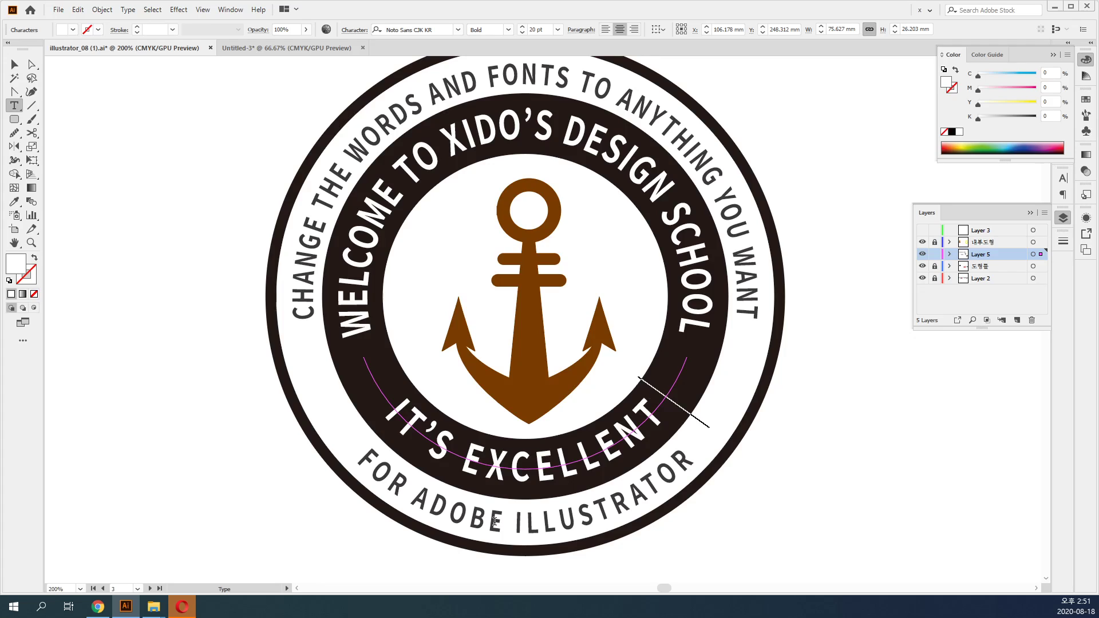
# Append the word "DEISIGN" to the inner lower text and finish editing it.
pyautogui.write(' DEISI')
pyautogui.press('BackSpace')
pyautogui.press('BackSpace')
pyautogui.press('BackSpace')
pyautogui.press('BackSpace')
pyautogui.press('BackSpace')
pyautogui.press('BackSpace')
pyautogui.press('Escape')
# Set the tracking of the inner lower text to 0 and deselect it.
pyautogui.click(1063, 178)
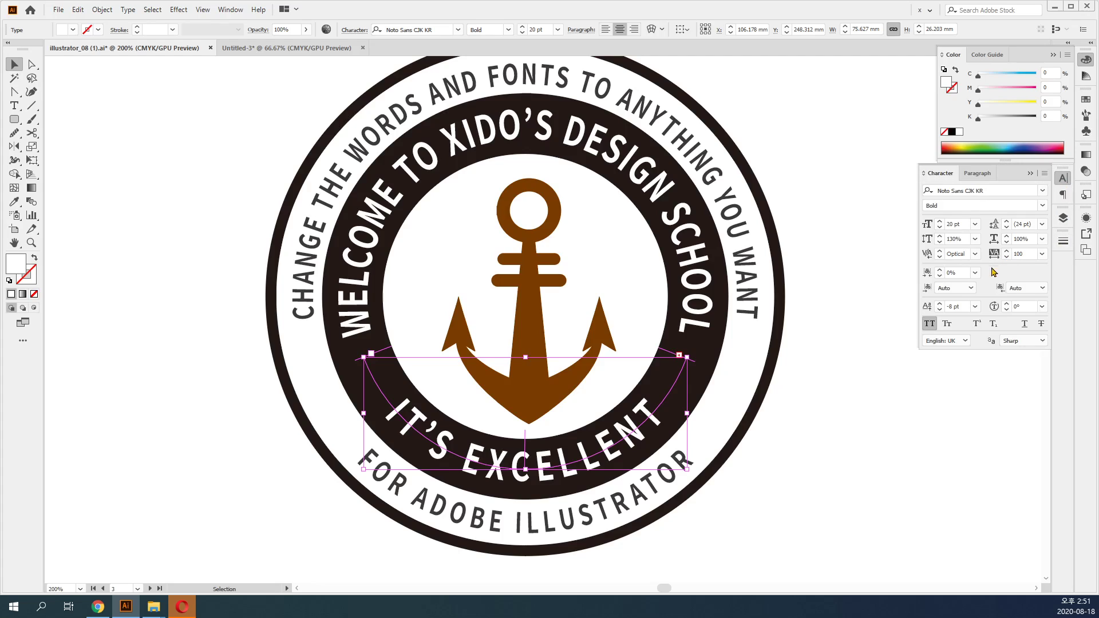
pyautogui.click(1042, 254)
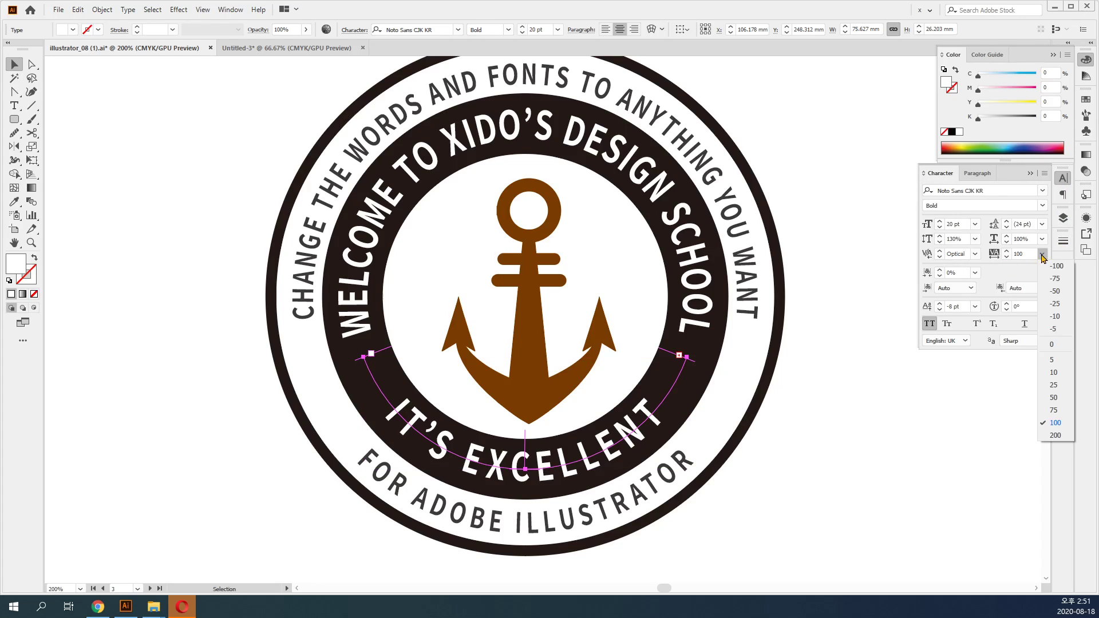
pyautogui.click(1053, 395)
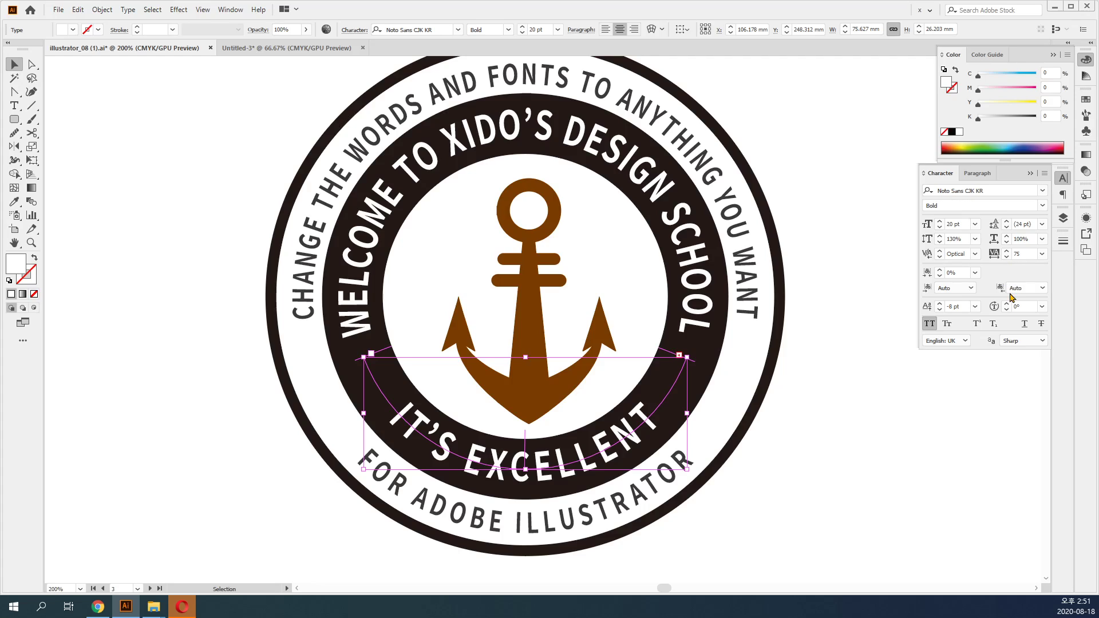
pyautogui.moveTo(1006, 257); pyautogui.dragTo(1006, 257)
pyautogui.click(1042, 253)
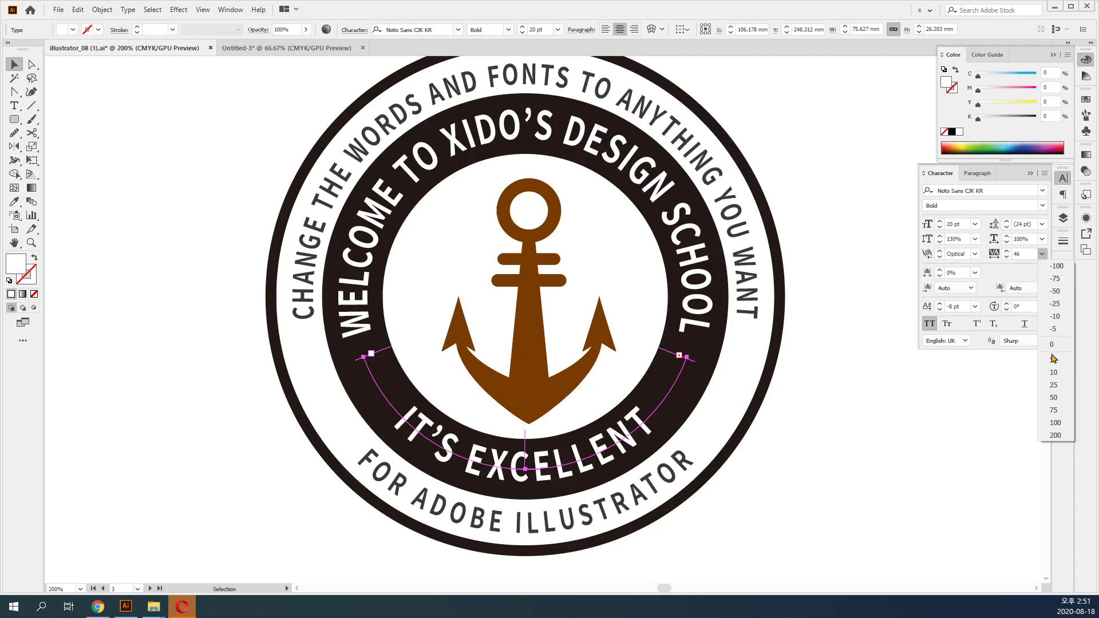
pyautogui.click(1055, 345)
pyautogui.click(828, 462)
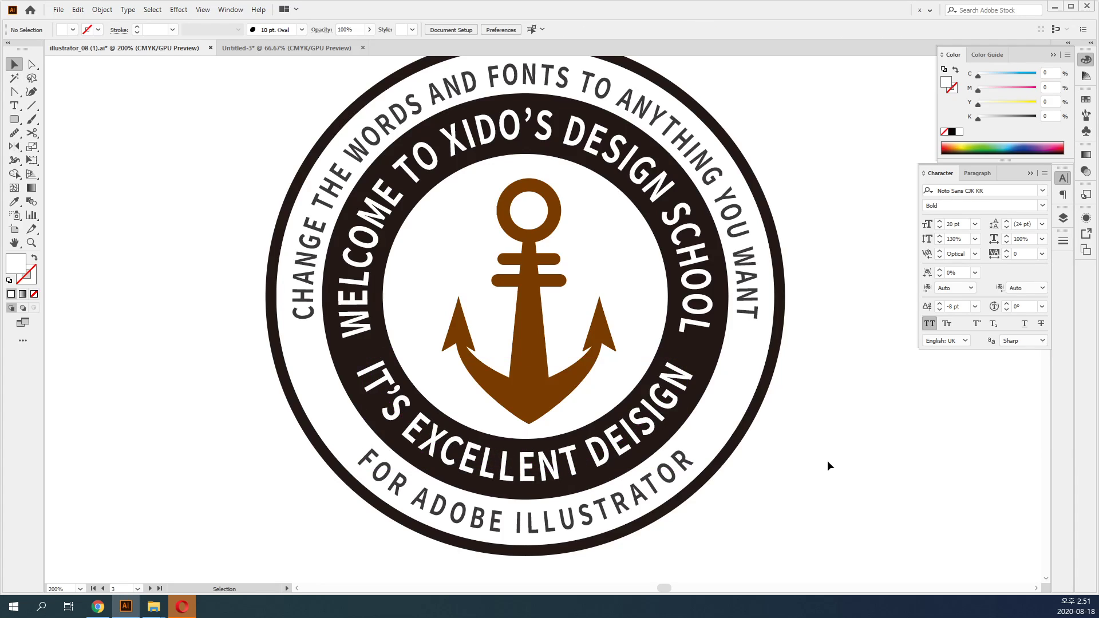
# Compare the whole anchor emblem with the reference emblem above it.
pyautogui.hotkey('ctrl', '-')
pyautogui.hotkey('ctrl', '-')
pyautogui.hotkey('ctrl', '-')
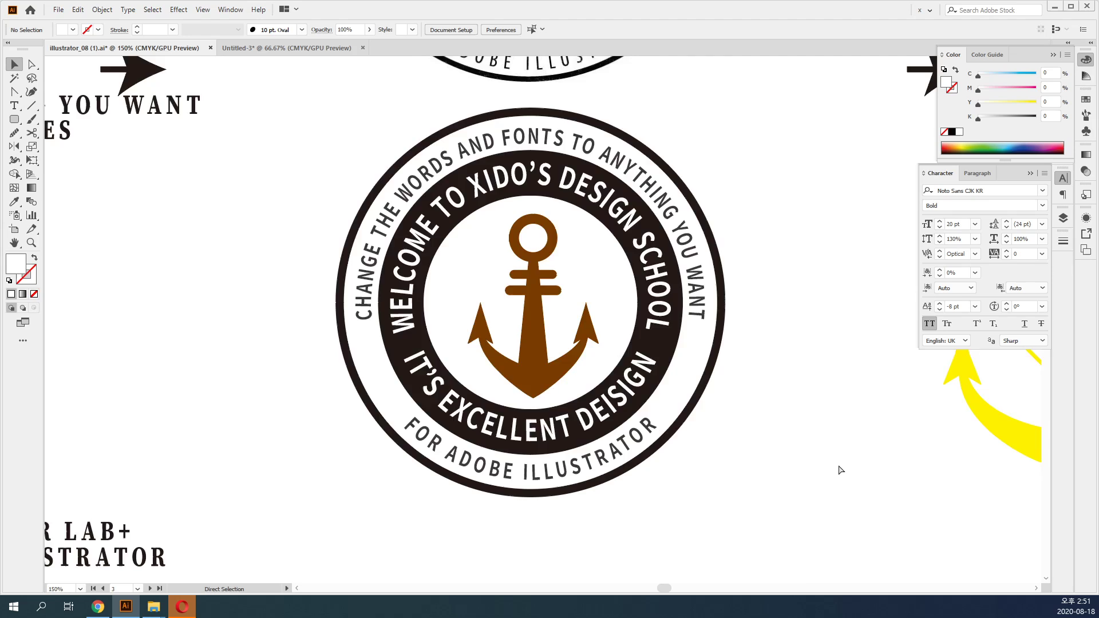
pyautogui.hscroll(5, 830, 492)
pyautogui.scroll(1, 801, 486)
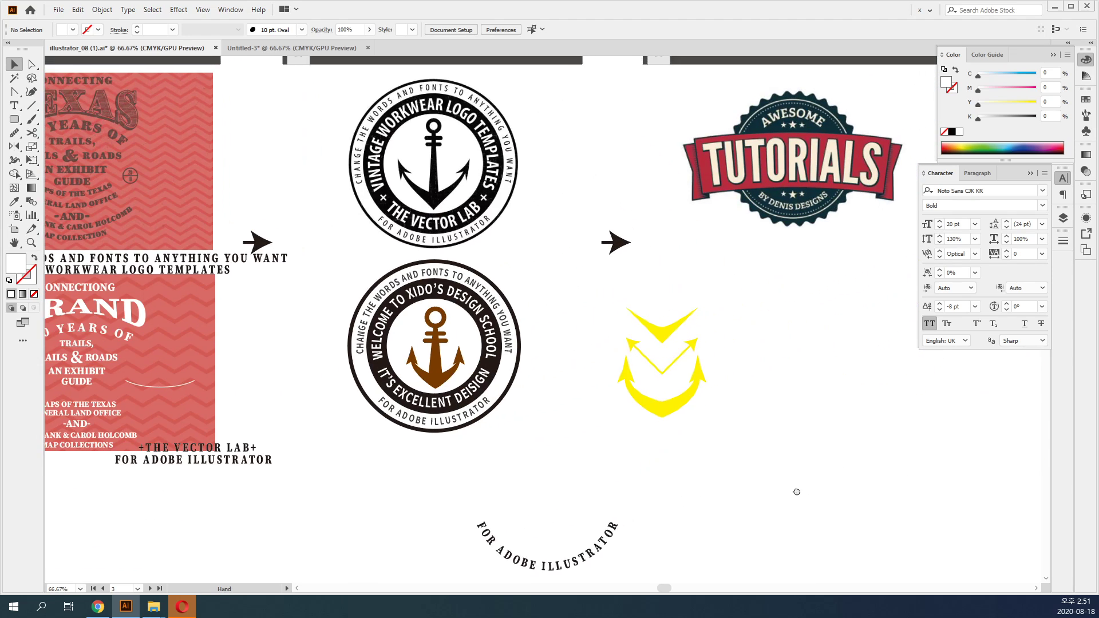